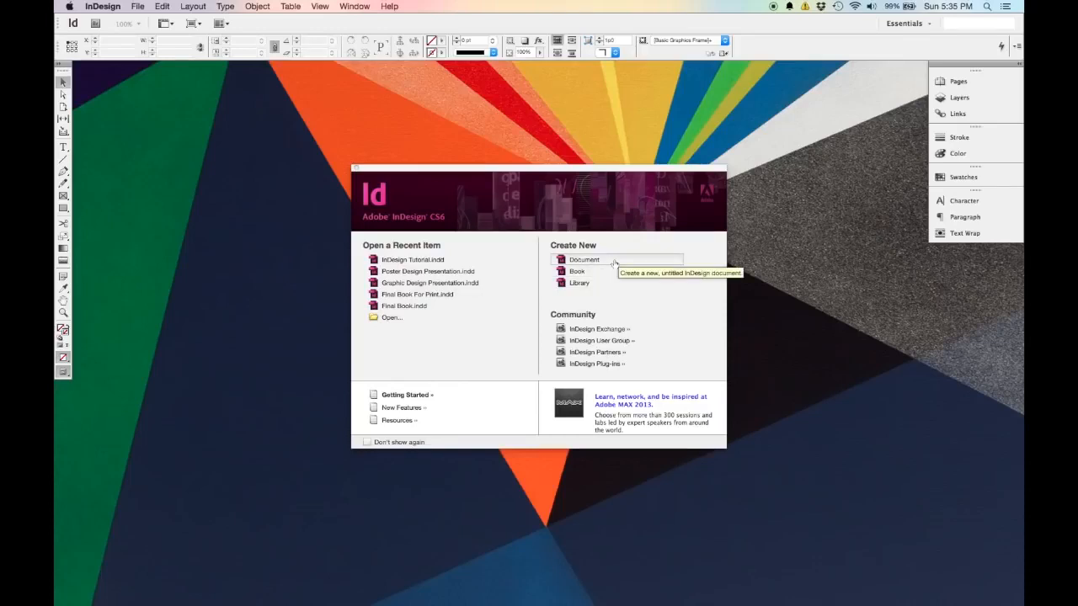
Start a new print document and set it to 8 pages with Facing Pages enabled.
{"action": "left_click", "coordinate": [614, 265]}
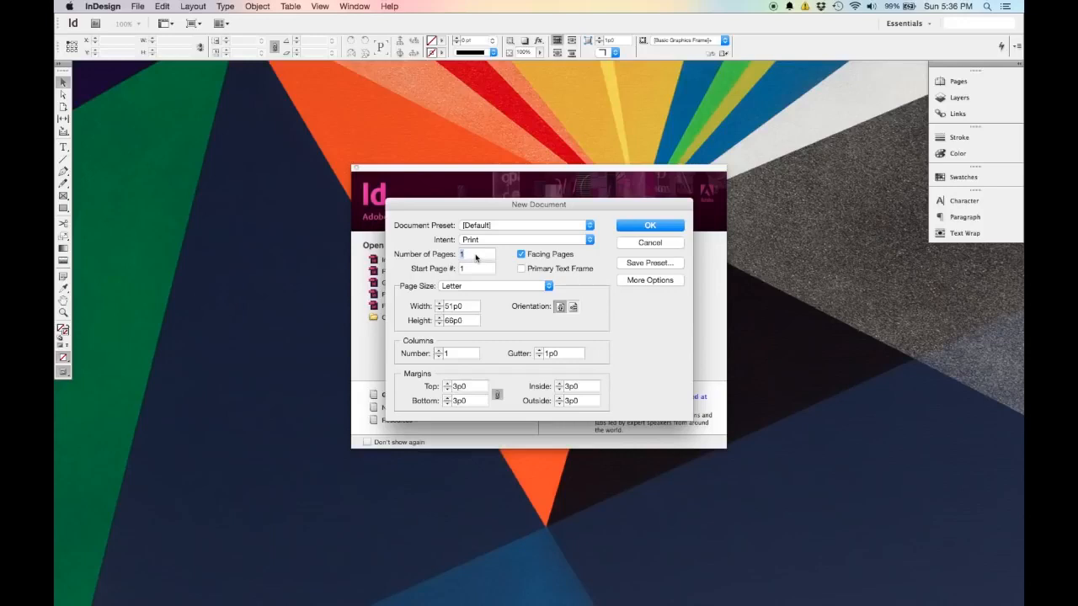
{"action": "type", "text": "8"}
{"action": "key", "text": "Tab"}
{"action": "left_click", "coordinate": [520, 255]}
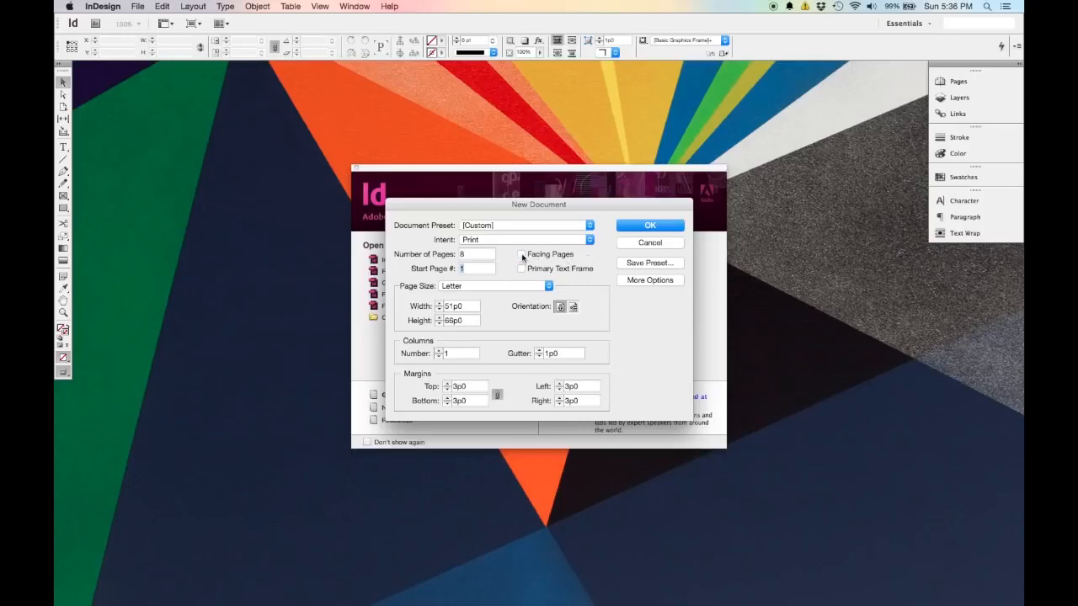
{"action": "left_click", "coordinate": [521, 254]}
Set a custom page size 36 inches wide and 36 inches high.
{"action": "left_click", "coordinate": [548, 287]}
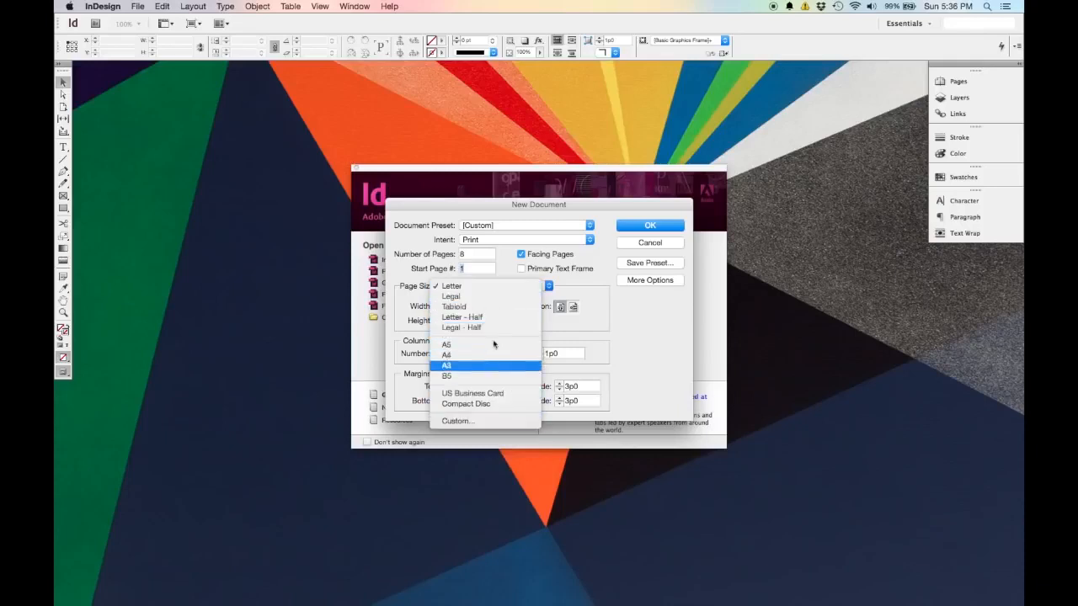
{"action": "left_click", "coordinate": [600, 322]}
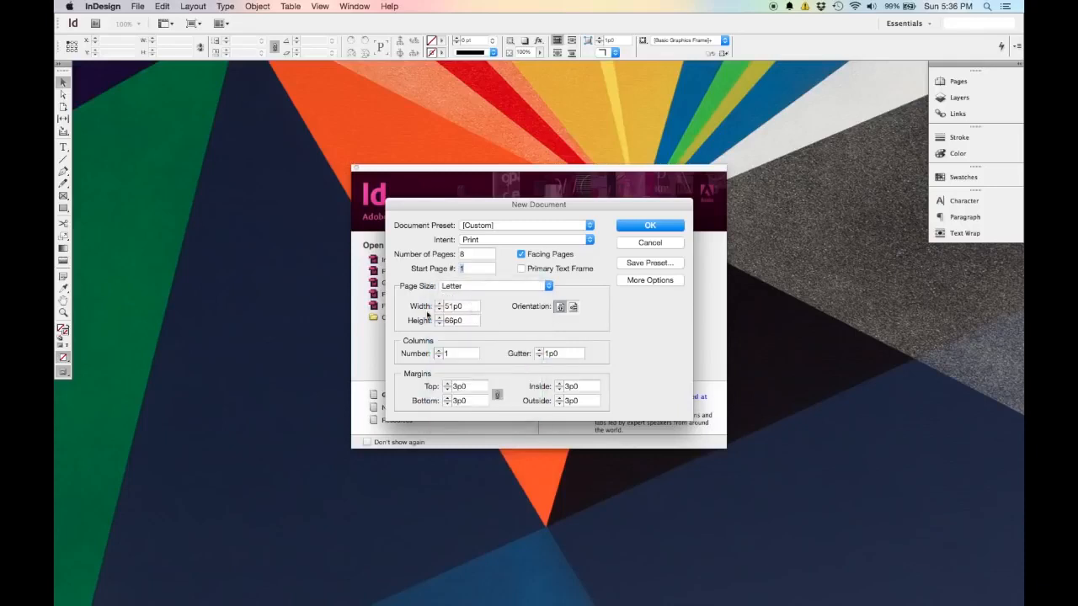
{"action": "double_click", "coordinate": [459, 307]}
{"action": "type", "text": "36\""}
{"action": "key", "text": "Tab"}
{"action": "type", "text": "36\""}
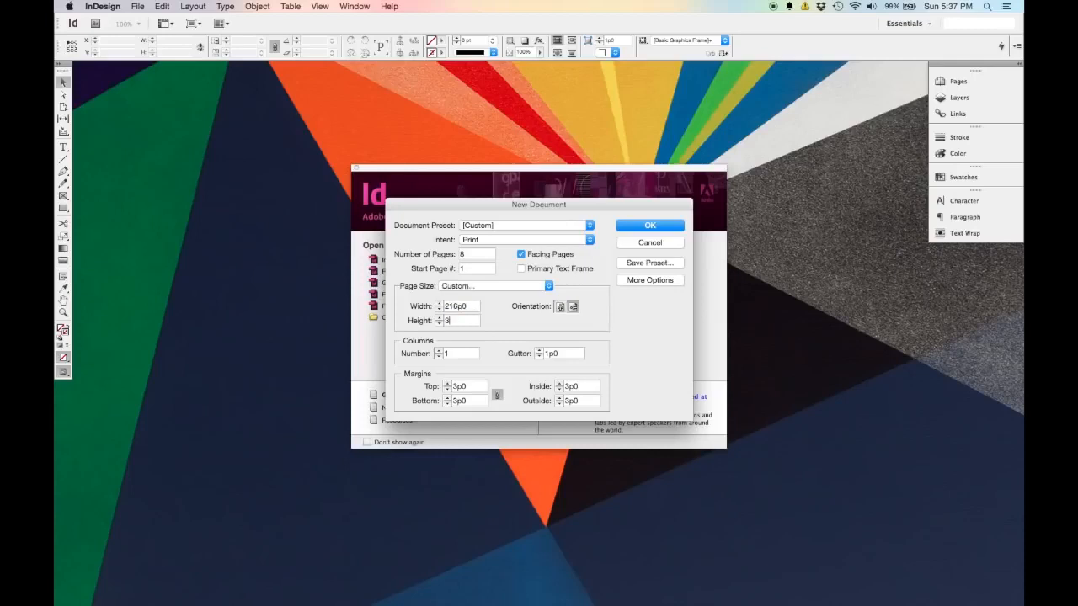
{"action": "key", "text": "Tab"}
Set the page size to Letter with portrait orientation.
{"action": "left_click", "coordinate": [549, 286]}
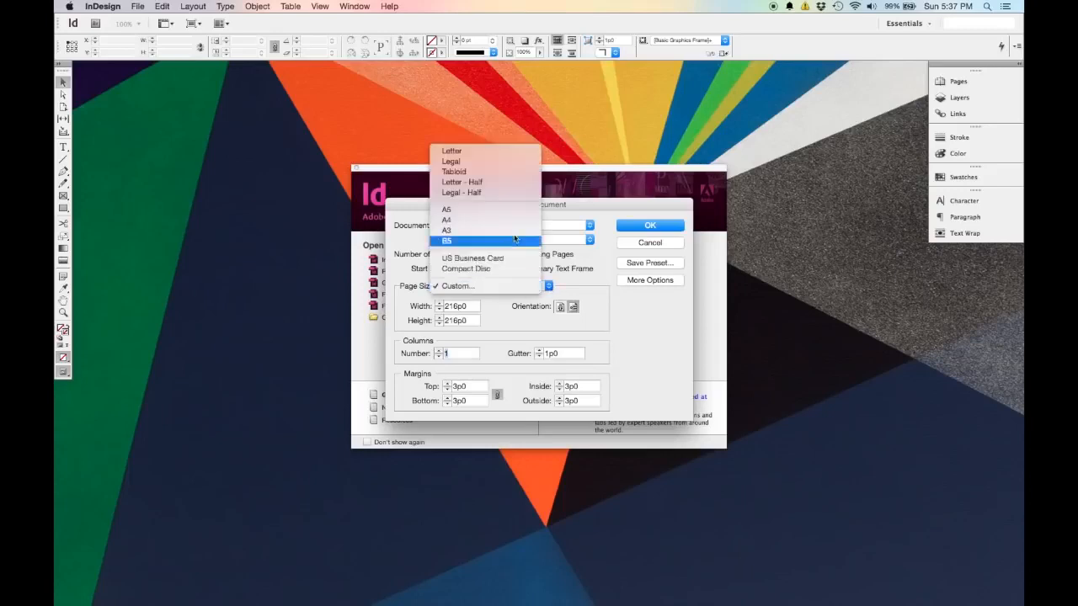
{"action": "left_click", "coordinate": [506, 151]}
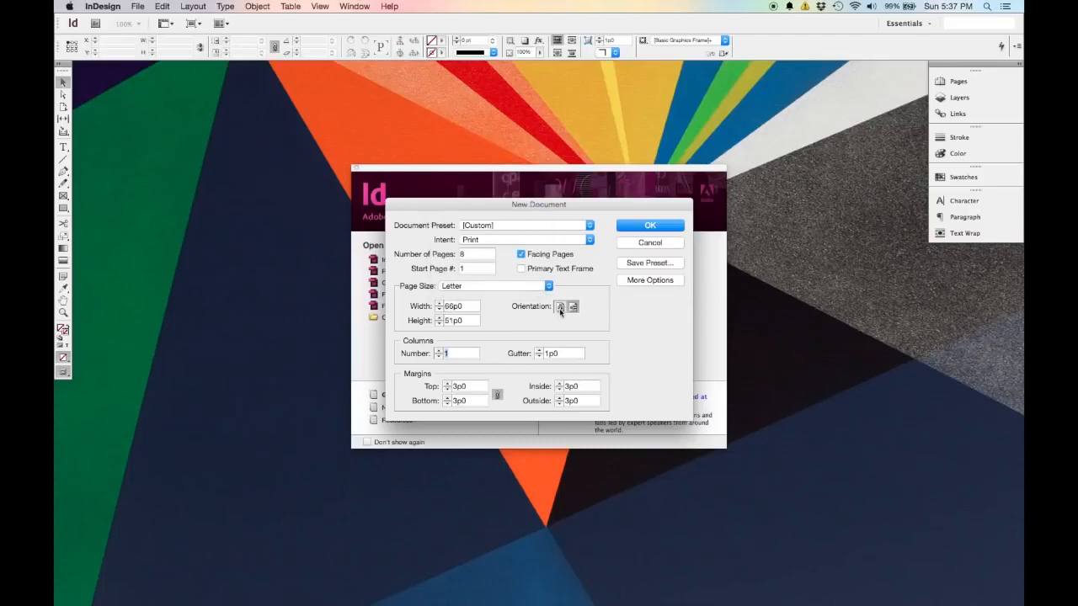
{"action": "left_click", "coordinate": [560, 308]}
Toggle the Facing Pages option off and back on.
{"action": "left_click", "coordinate": [561, 259]}
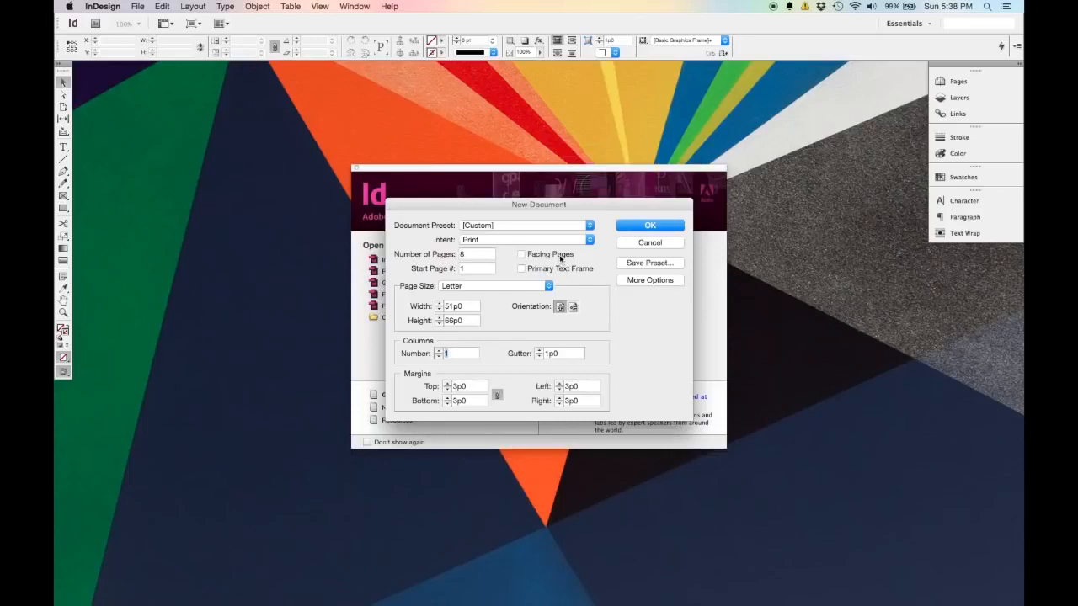
{"action": "left_click", "coordinate": [561, 258]}
{"action": "left_click", "coordinate": [561, 259]}
{"action": "left_click", "coordinate": [562, 258]}
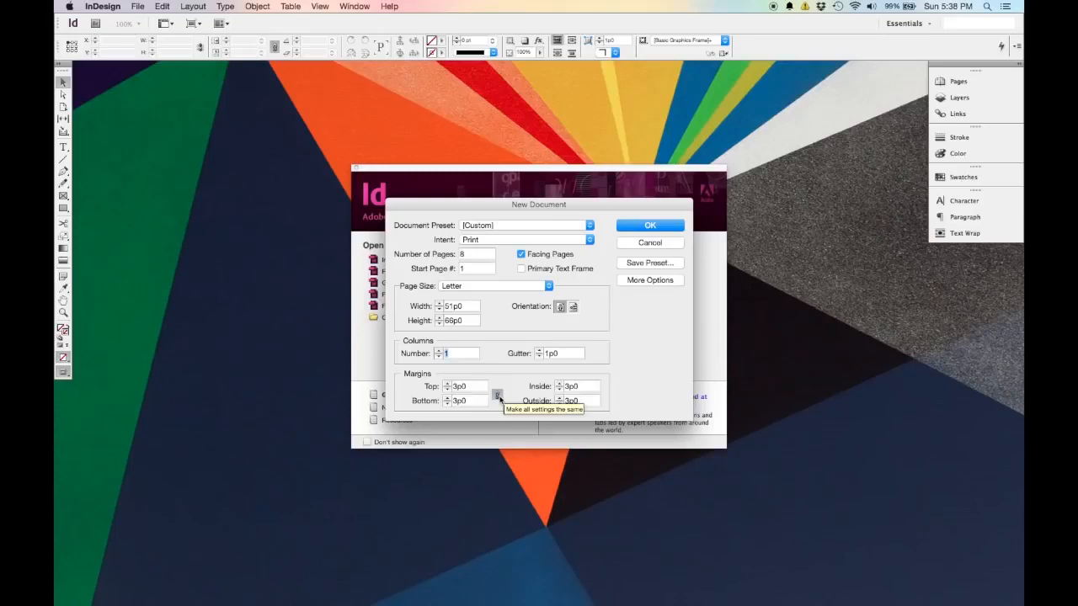
Unlink the margin values, set the inside margin to 4p6 and create the document.
{"action": "left_click", "coordinate": [497, 395]}
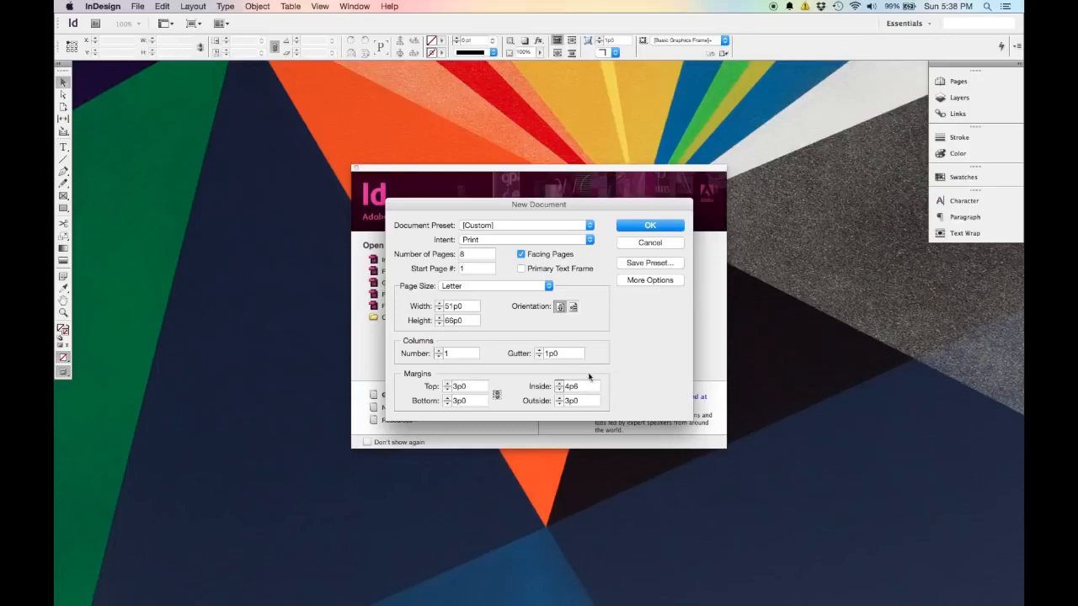
{"action": "left_click", "coordinate": [664, 226]}
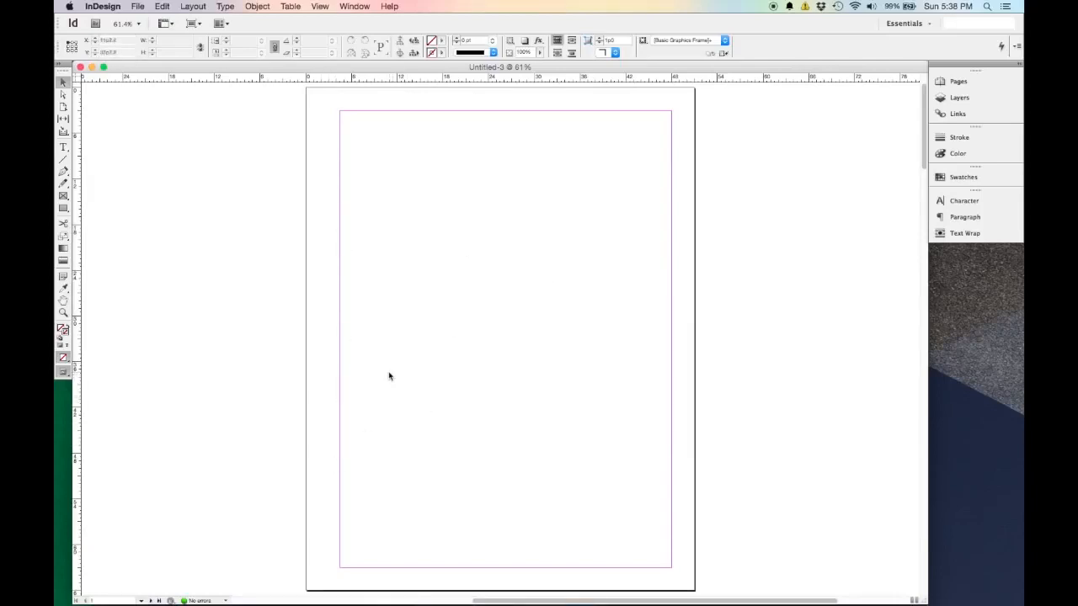
Examine the new document's pages at 200%, 100%, fit-to-window and reduced magnification.
{"action": "scroll", "coordinate": [389, 376], "scroll_direction": "down", "scroll_amount": 10}
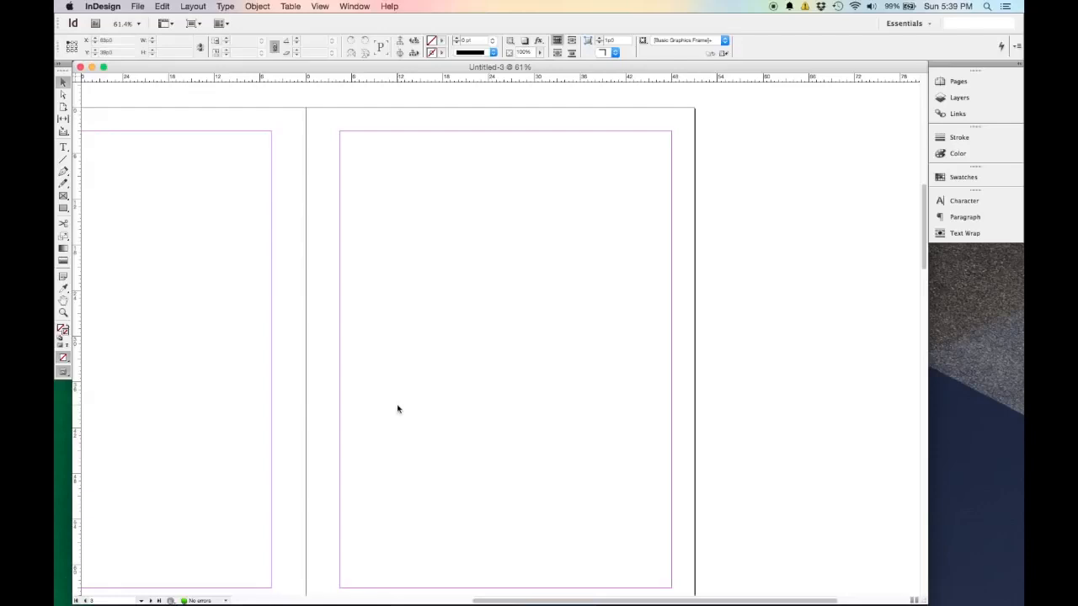
{"action": "key", "text": "super+2"}
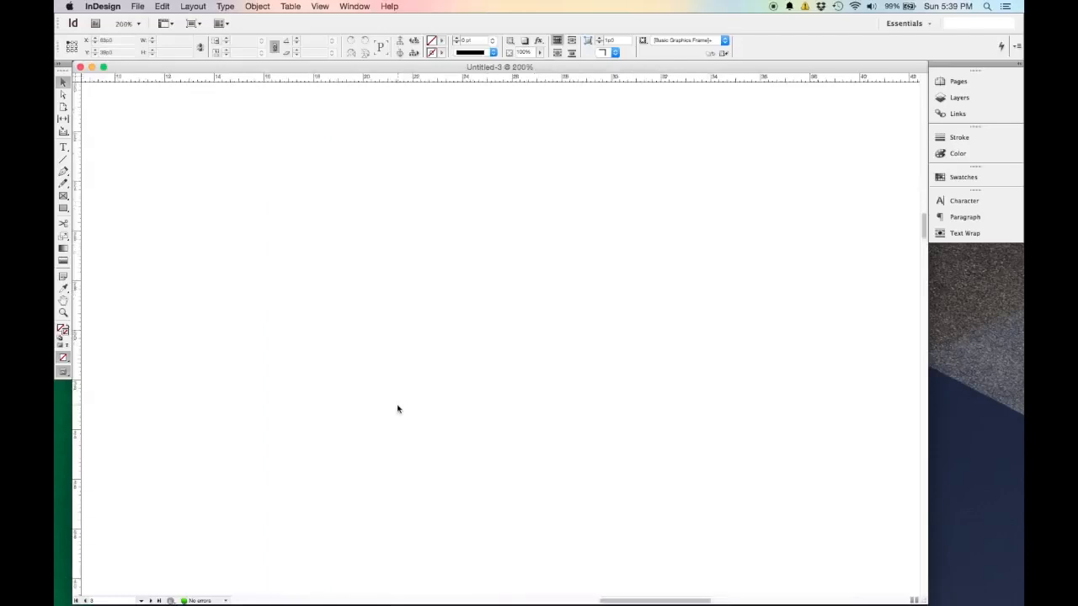
{"action": "key", "text": "super+1"}
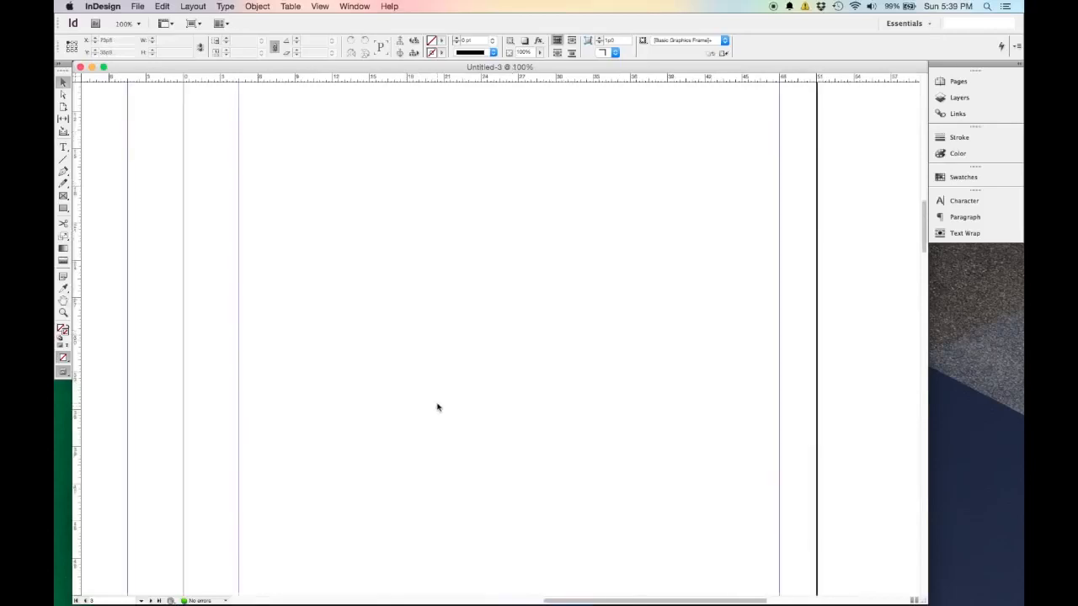
{"action": "key", "text": "super+0"}
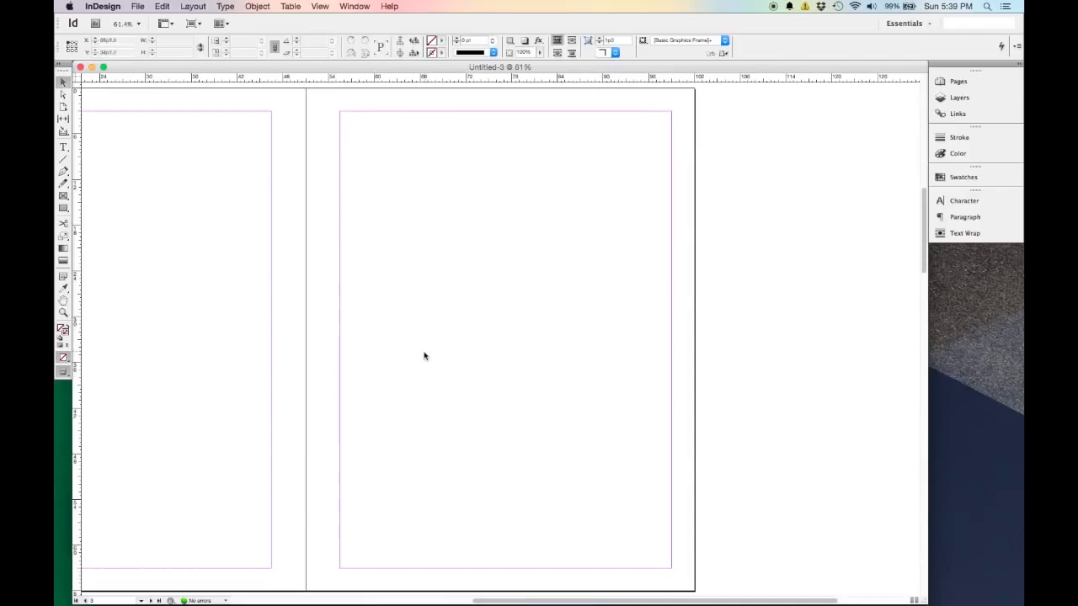
{"action": "key", "text": "super+minus"}
{"action": "key", "text": "super+minus"}
{"action": "key", "text": "super+minus"}
{"action": "key", "text": "super+equal"}
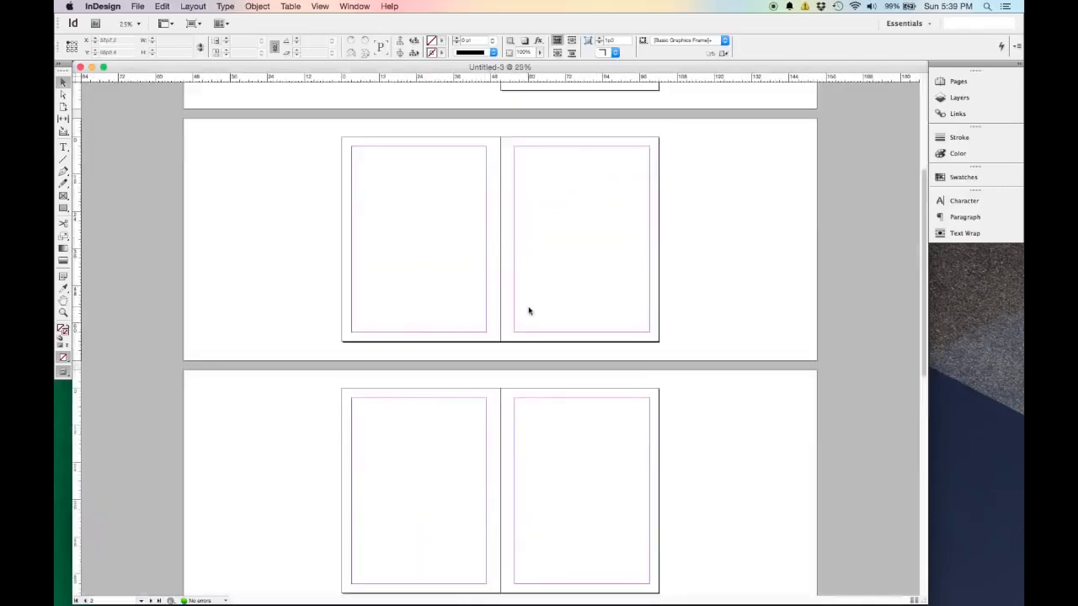
{"action": "key", "text": "super+equal"}
Pan around the two-page spread to examine its facing pages and their inside and outside margins.
{"action": "scroll", "coordinate": [732, 282], "scroll_direction": "up", "scroll_amount": 3}
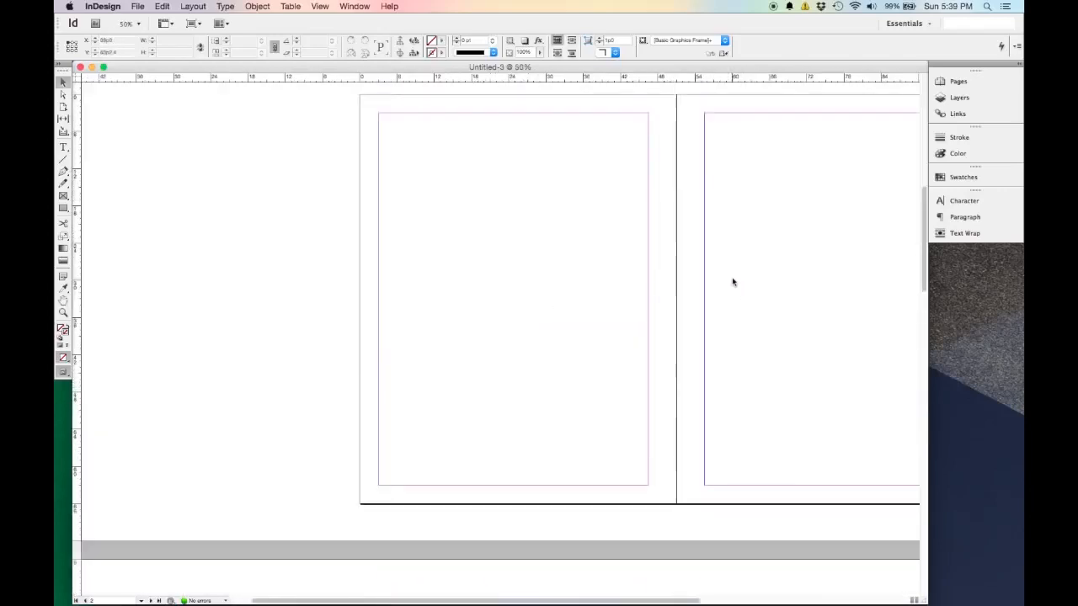
{"action": "scroll", "coordinate": [733, 282], "scroll_direction": "up", "scroll_amount": 3}
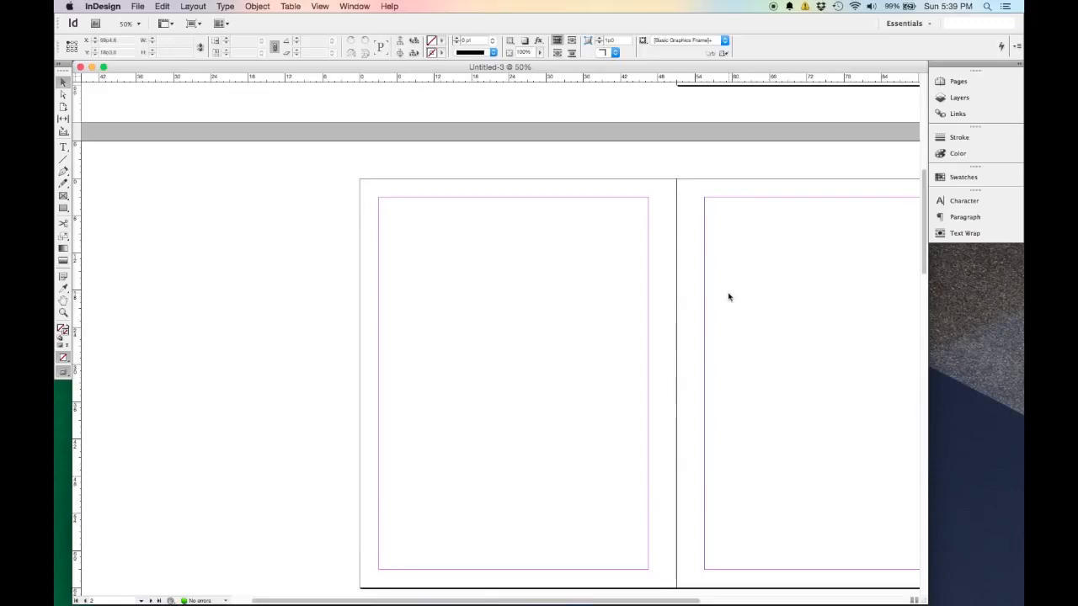
{"action": "left_click_drag", "start_coordinate": [684, 603], "coordinate": [818, 592]}
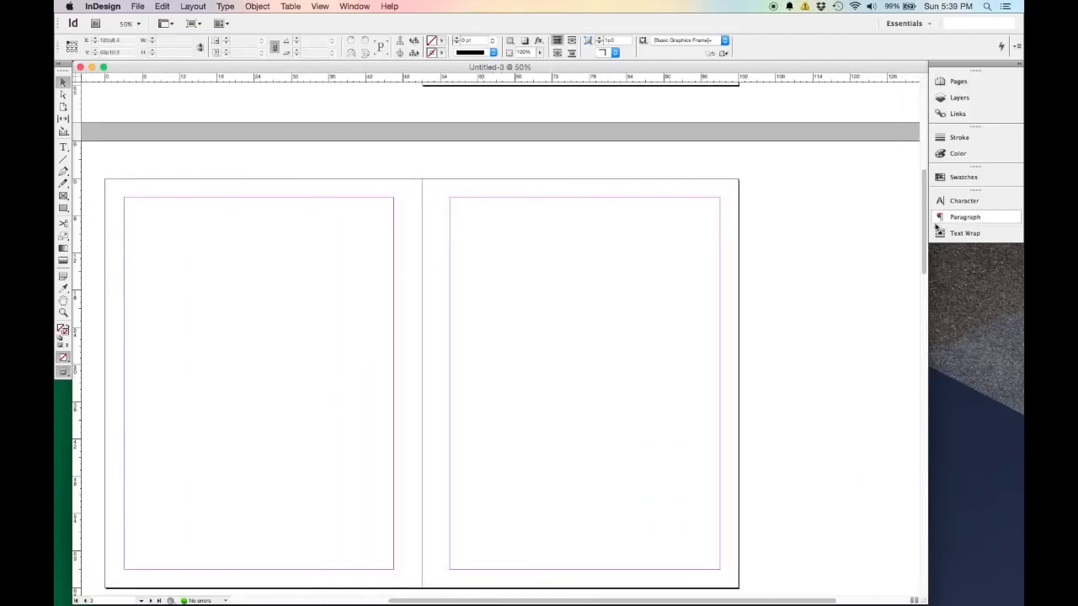
{"action": "scroll", "coordinate": [647, 300], "scroll_direction": "up", "scroll_amount": 5}
{"action": "scroll", "coordinate": [646, 299], "scroll_direction": "down", "scroll_amount": 6}
{"action": "scroll", "coordinate": [647, 300], "scroll_direction": "up", "scroll_amount": 1}
{"action": "scroll", "coordinate": [647, 300], "scroll_direction": "down", "scroll_amount": 1}
{"action": "scroll", "coordinate": [646, 300], "scroll_direction": "up", "scroll_amount": 1}
{"action": "scroll", "coordinate": [647, 300], "scroll_direction": "down", "scroll_amount": 1}
{"action": "scroll", "coordinate": [647, 299], "scroll_direction": "up", "scroll_amount": 1}
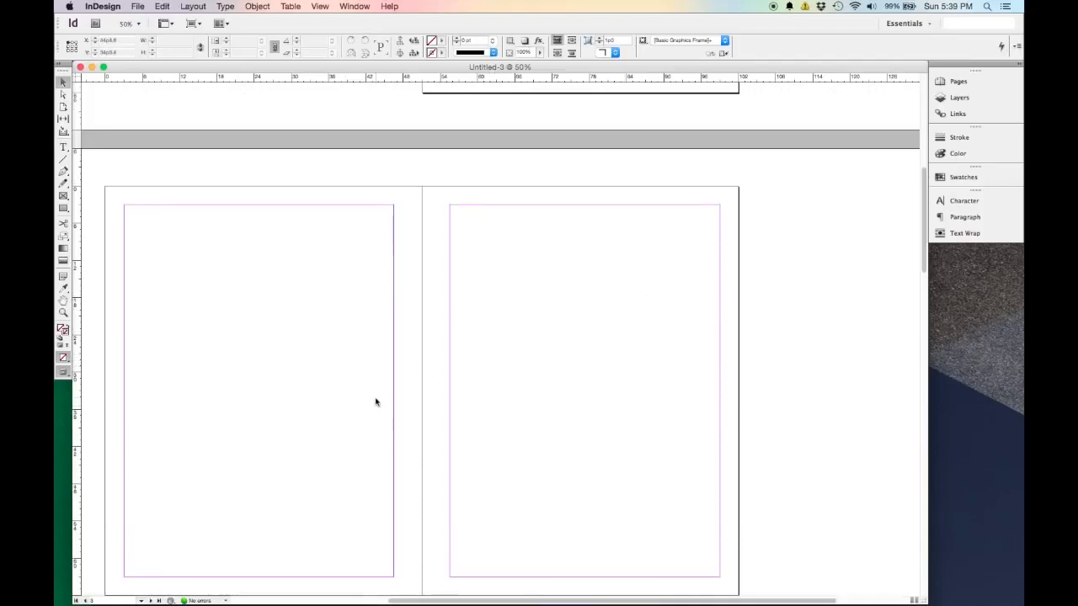
{"action": "scroll", "coordinate": [335, 369], "scroll_direction": "down", "scroll_amount": 1}
{"action": "scroll", "coordinate": [334, 369], "scroll_direction": "left", "scroll_amount": 3}
{"action": "scroll", "coordinate": [334, 369], "scroll_direction": "down", "scroll_amount": 2}
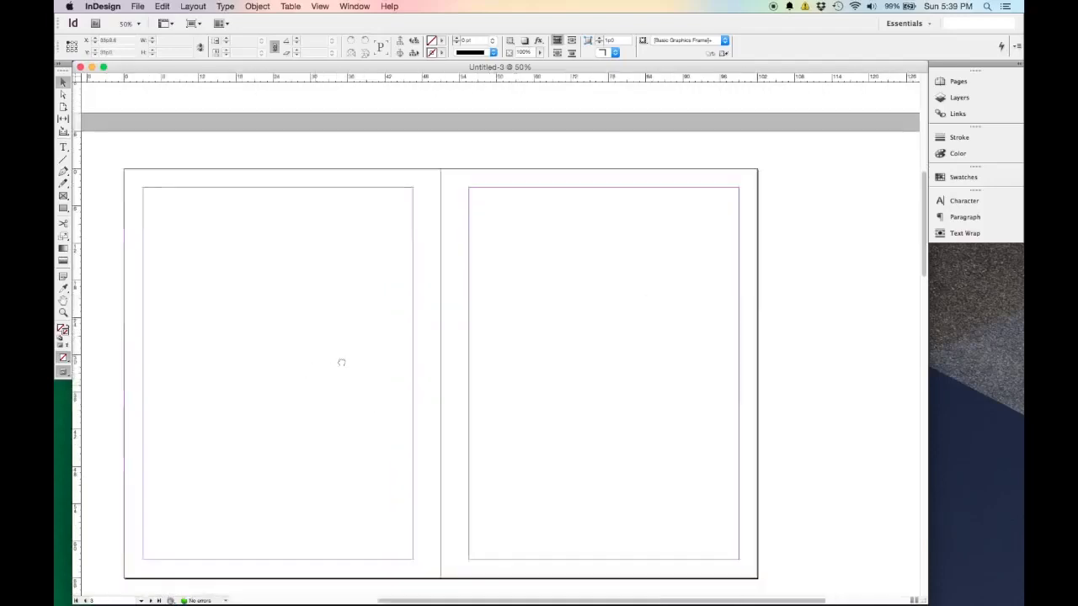
{"action": "scroll", "coordinate": [443, 340], "scroll_direction": "left", "scroll_amount": 5}
{"action": "scroll", "coordinate": [443, 340], "scroll_direction": "up", "scroll_amount": 1}
{"action": "scroll", "coordinate": [435, 388], "scroll_direction": "right", "scroll_amount": 5}
{"action": "scroll", "coordinate": [300, 337], "scroll_direction": "down", "scroll_amount": 1}
{"action": "scroll", "coordinate": [333, 356], "scroll_direction": "left", "scroll_amount": 3}
{"action": "scroll", "coordinate": [333, 356], "scroll_direction": "up", "scroll_amount": 1}
{"action": "scroll", "coordinate": [423, 340], "scroll_direction": "right", "scroll_amount": 1}
{"action": "scroll", "coordinate": [424, 339], "scroll_direction": "down", "scroll_amount": 2}
{"action": "scroll", "coordinate": [375, 303], "scroll_direction": "right", "scroll_amount": 1}
{"action": "scroll", "coordinate": [375, 303], "scroll_direction": "up", "scroll_amount": 1}
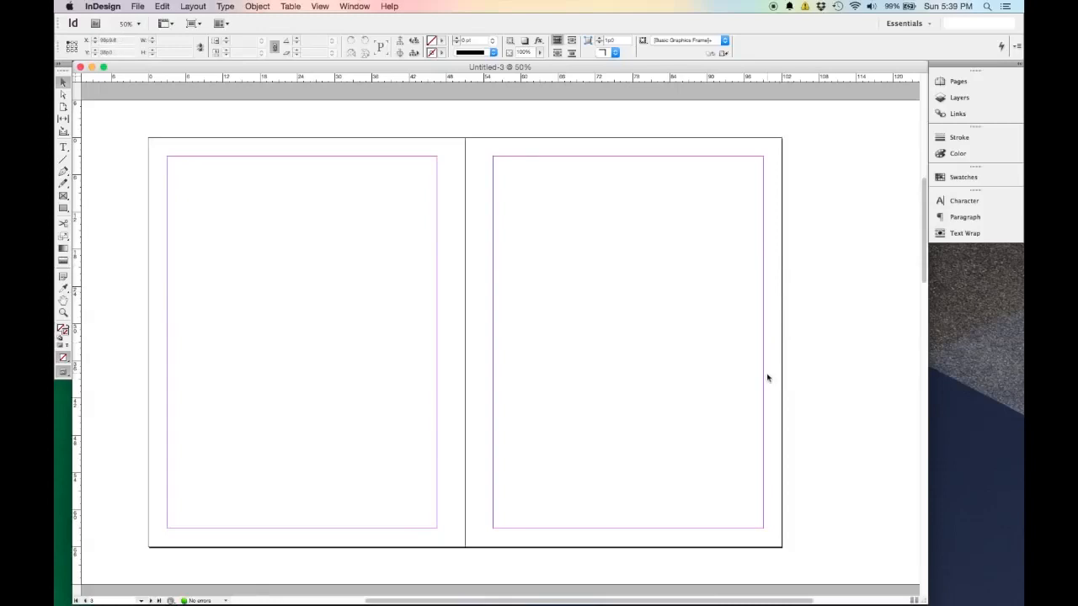
Draw a rectangle frame about 43p6 wide and 32p7 high between the side margins of the first page.
{"action": "scroll", "coordinate": [768, 378], "scroll_direction": "up", "scroll_amount": 3}
{"action": "scroll", "coordinate": [767, 378], "scroll_direction": "up", "scroll_amount": 9}
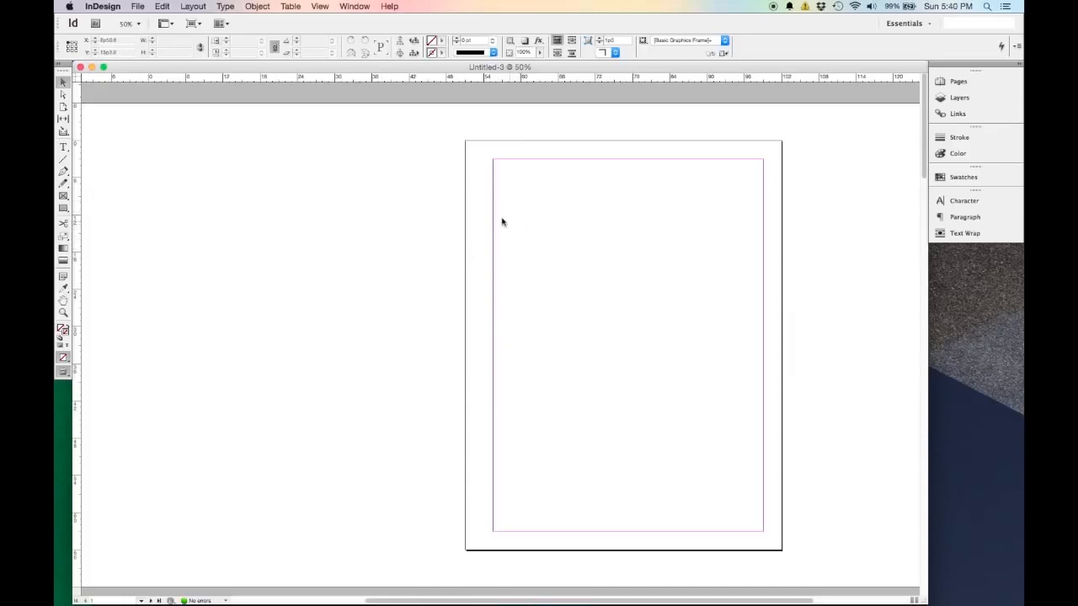
{"action": "left_click", "coordinate": [62, 197]}
{"action": "left_click_drag", "start_coordinate": [492, 228], "coordinate": [764, 431]}
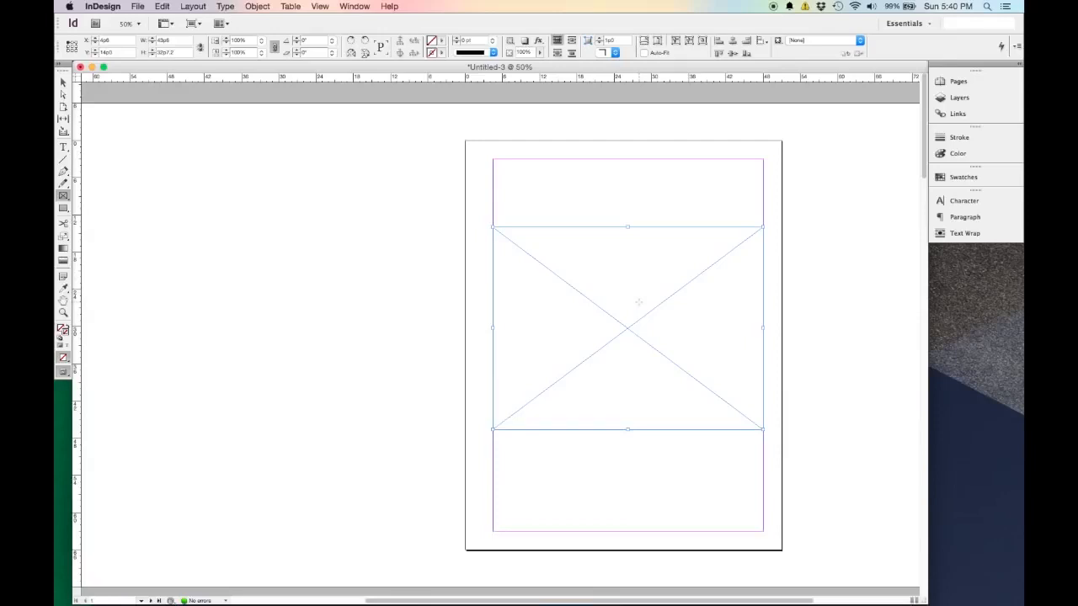
Place Capital Bike Share.jpg from the desktop IMAGES folder into the rectangle frame and fit the content to the frame.
{"action": "left_click", "coordinate": [62, 82]}
{"action": "left_click", "coordinate": [136, 7]}
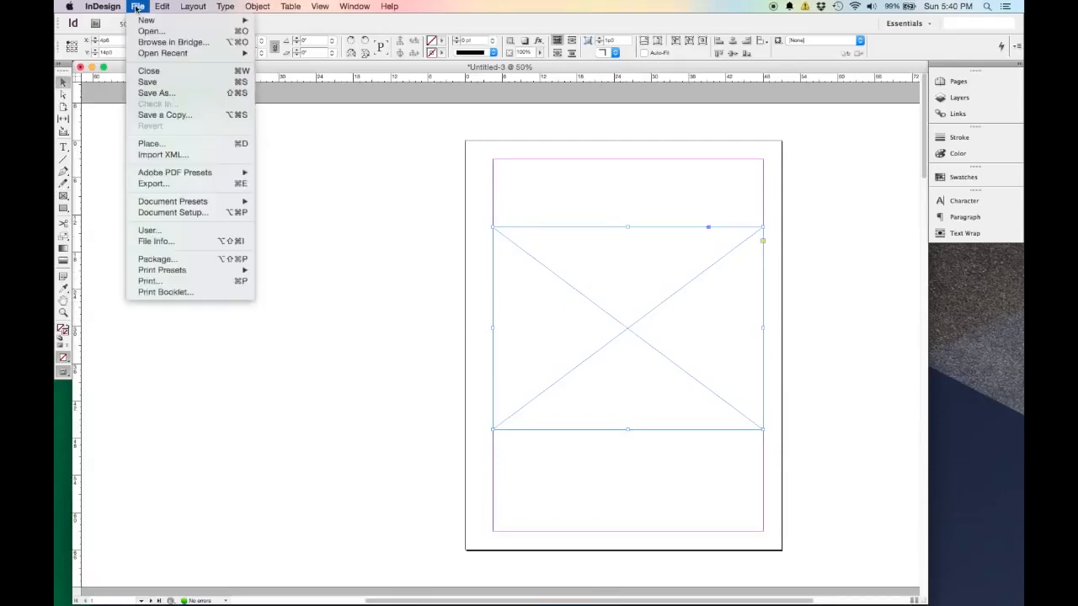
{"action": "left_click", "coordinate": [194, 149]}
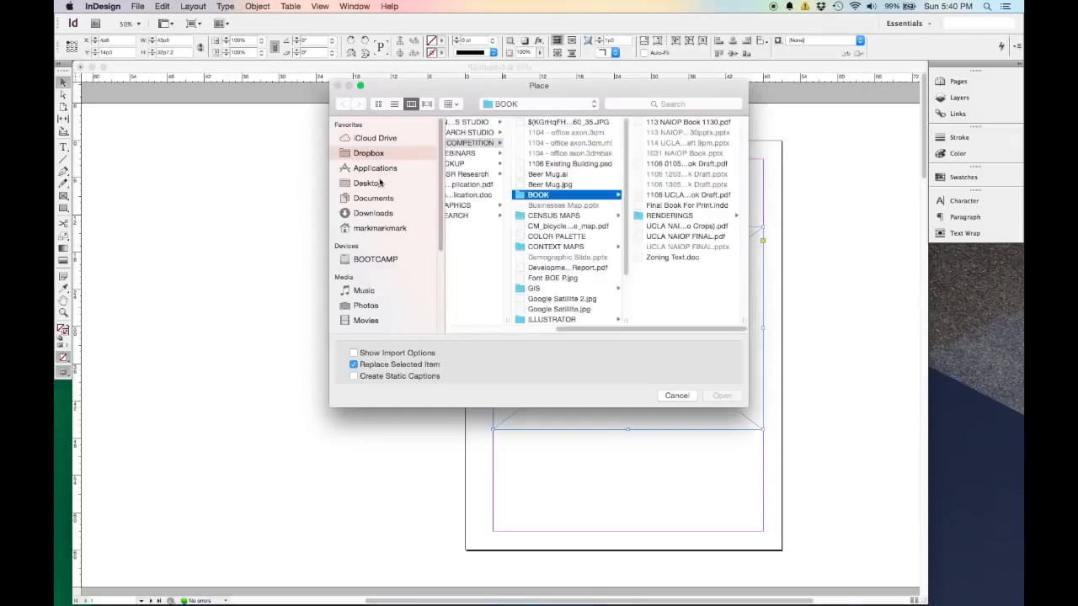
{"action": "left_click", "coordinate": [375, 183]}
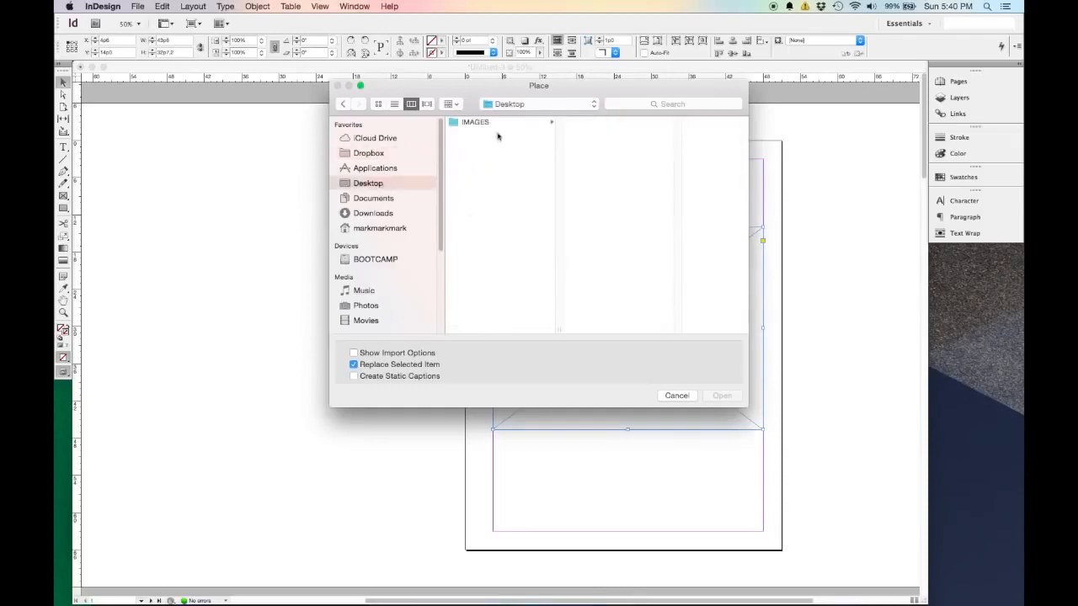
{"action": "left_click", "coordinate": [499, 124]}
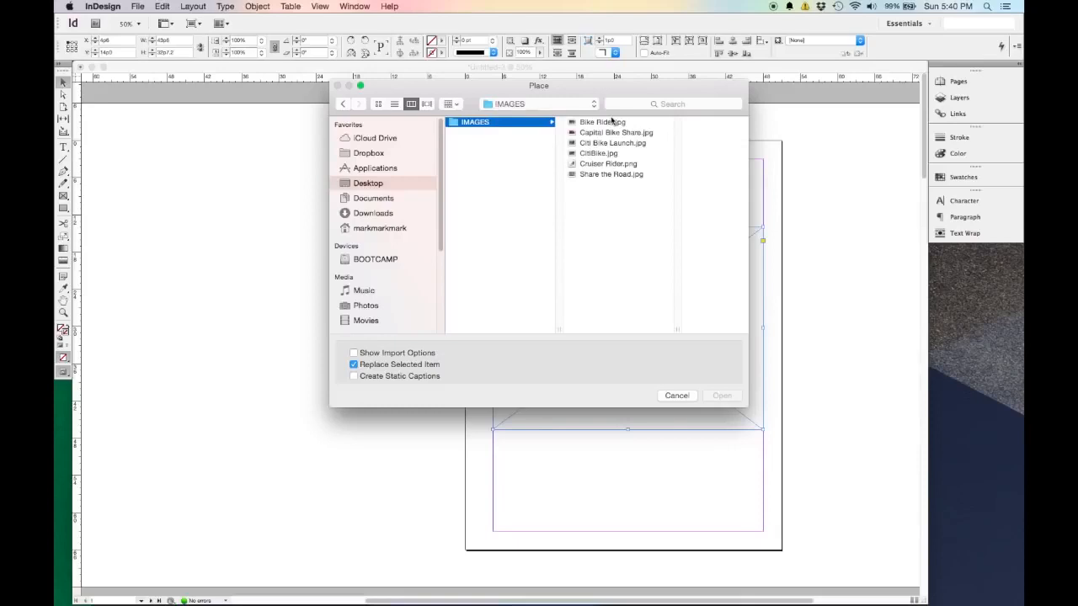
{"action": "left_click", "coordinate": [605, 134]}
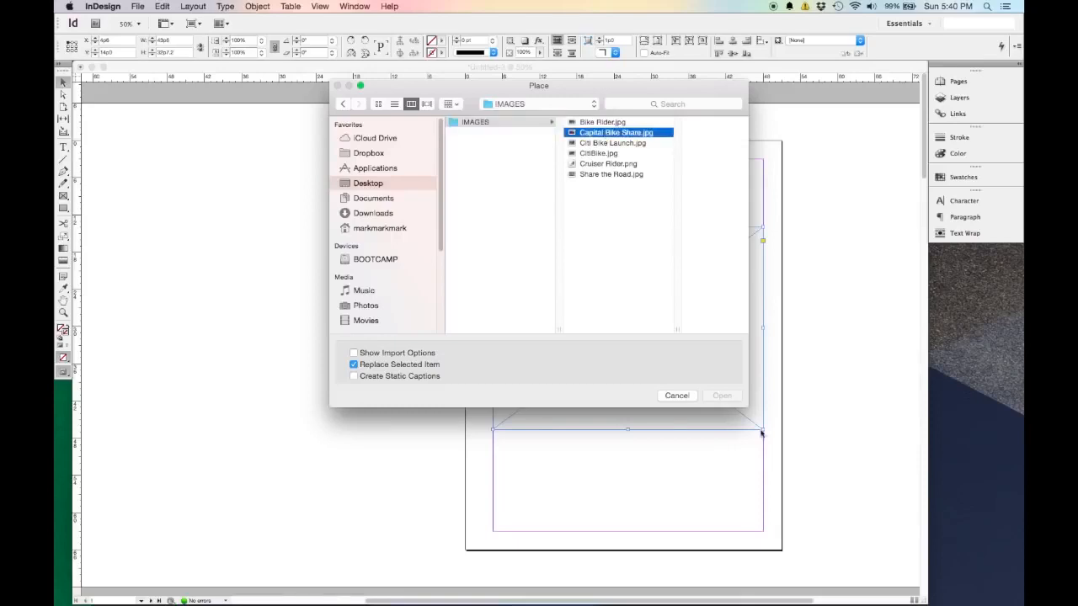
{"action": "left_click", "coordinate": [726, 397]}
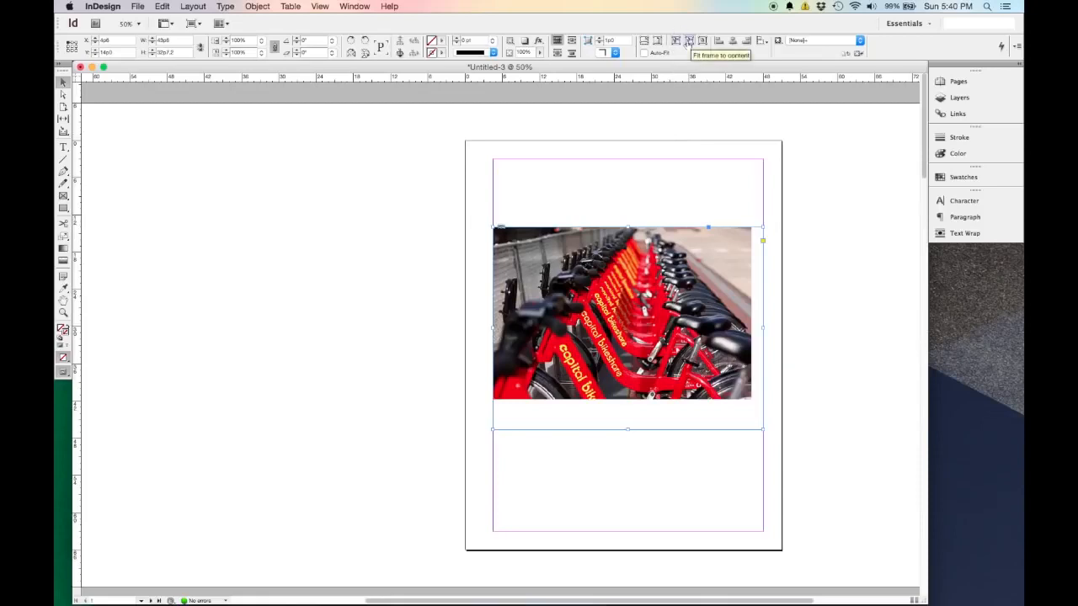
{"action": "left_click", "coordinate": [675, 42]}
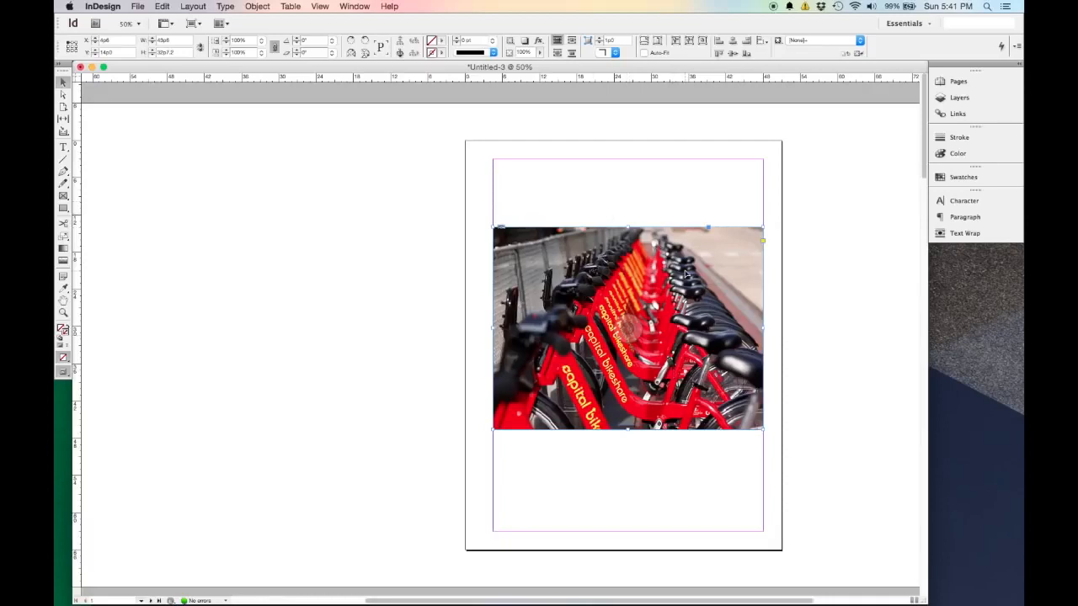
Delete the bike share photo together with its frame from the first page.
{"action": "key", "text": "Delete"}
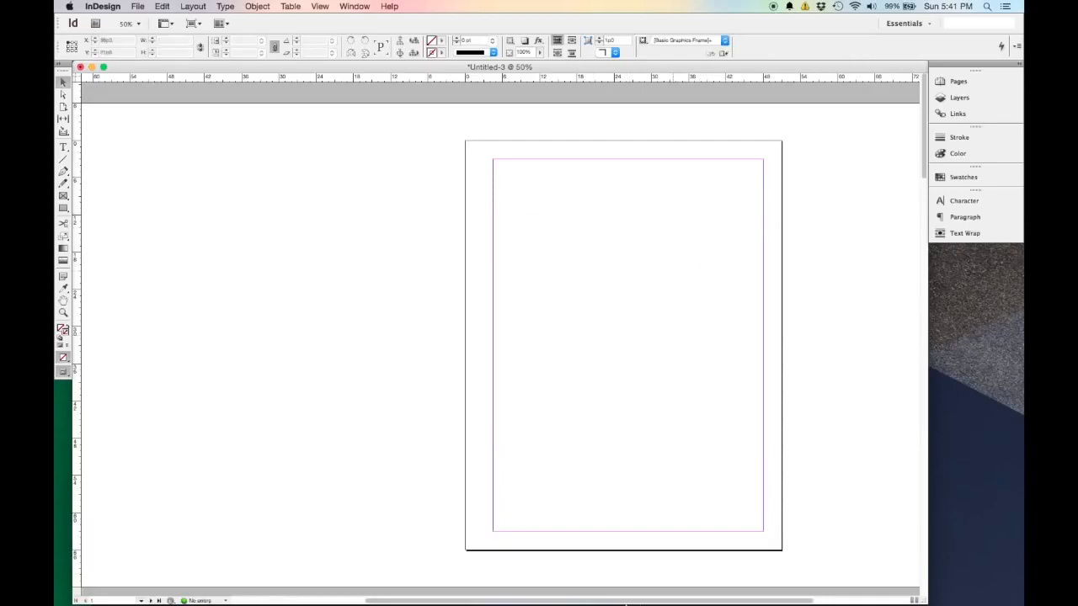
Place Capital Bike Share.jpg from the desktop IMAGES folder between the first page's side margins, about 43p6 by 28p11, and shift it up slightly.
{"action": "mouse_move", "coordinate": [511, 589]}
{"action": "left_click", "coordinate": [168, 587]}
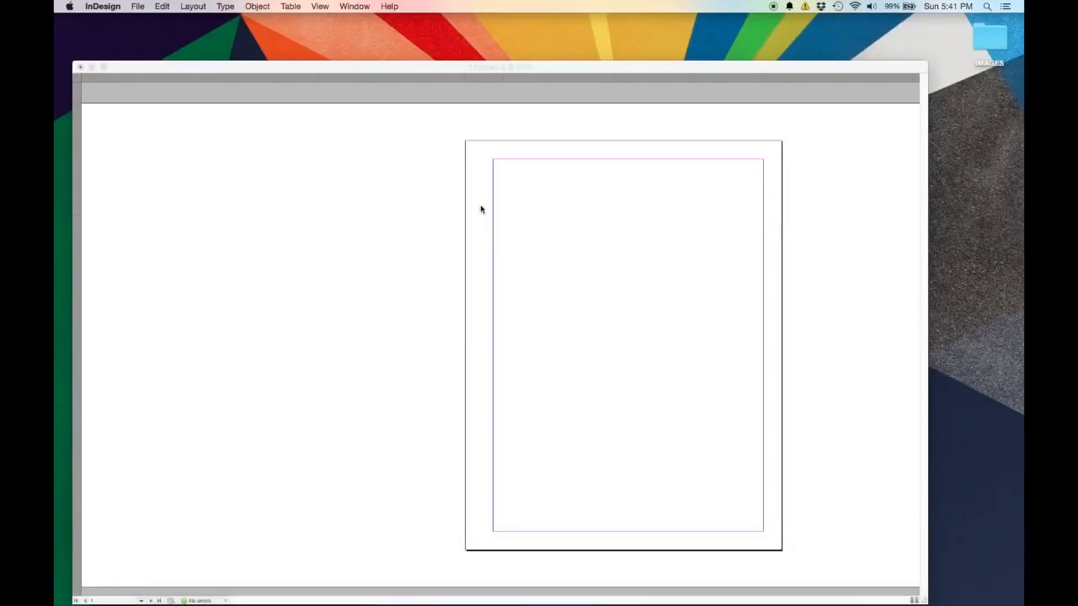
{"action": "left_click_drag", "start_coordinate": [562, 254], "coordinate": [177, 119]}
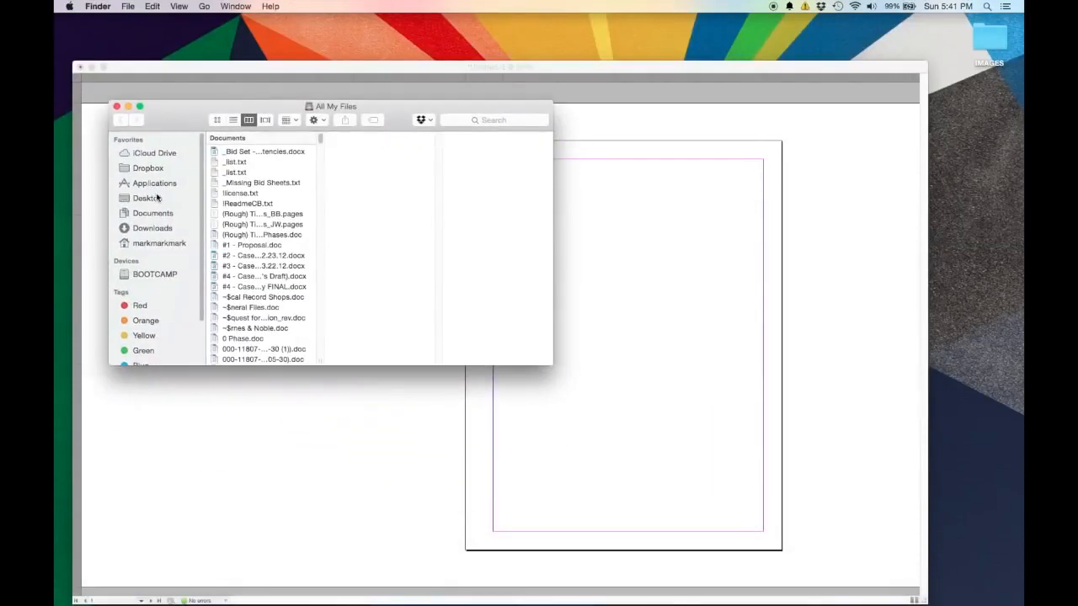
{"action": "left_click", "coordinate": [158, 201]}
{"action": "left_click", "coordinate": [273, 140]}
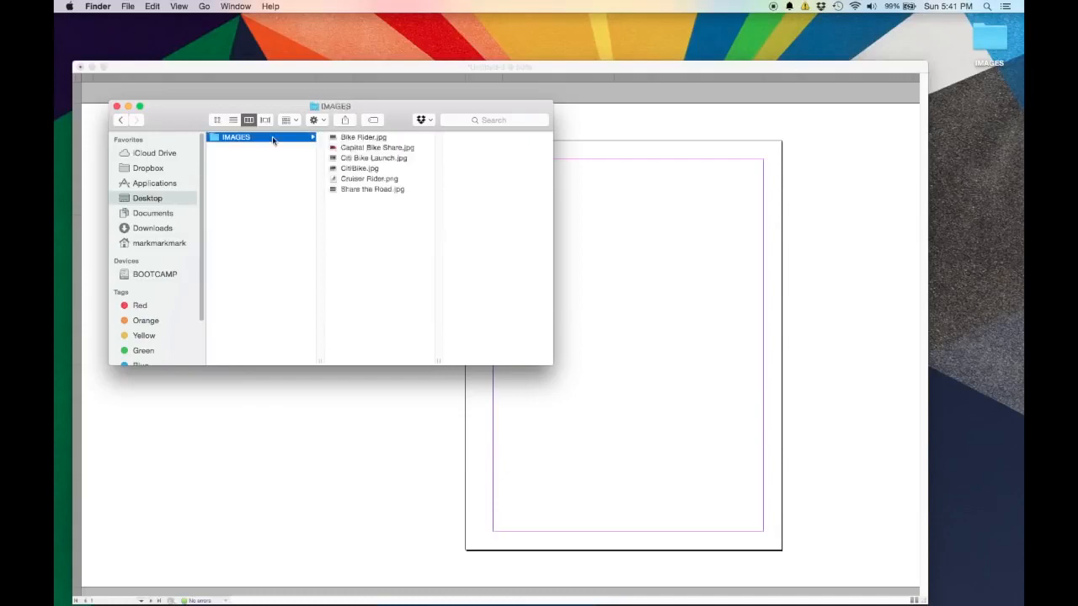
{"action": "left_click_drag", "start_coordinate": [378, 149], "coordinate": [645, 289]}
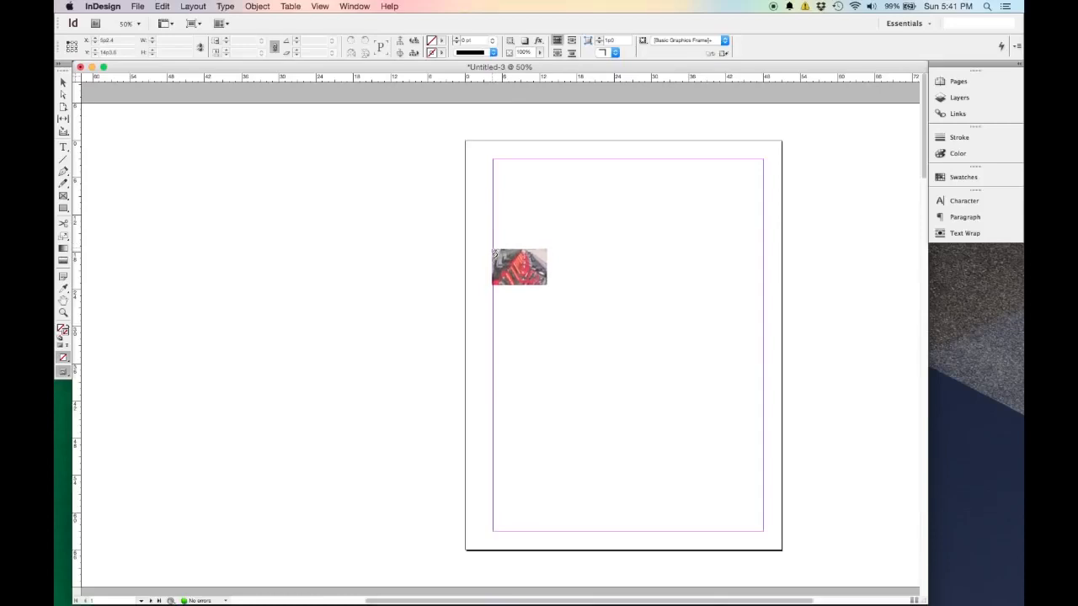
{"action": "left_click_drag", "start_coordinate": [493, 241], "coordinate": [762, 421]}
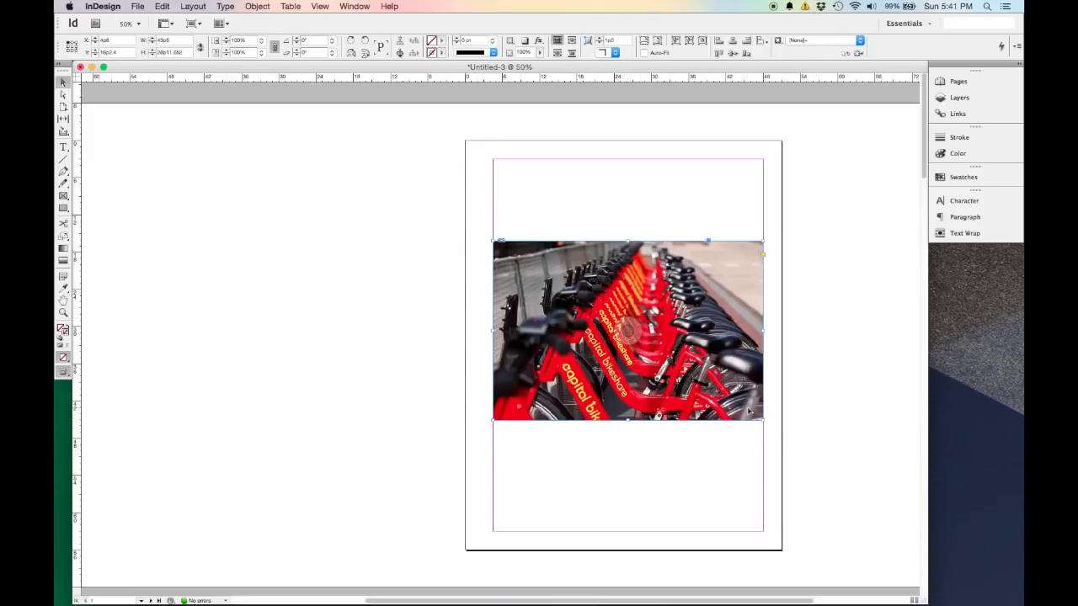
{"action": "left_click_drag", "start_coordinate": [750, 410], "coordinate": [748, 394]}
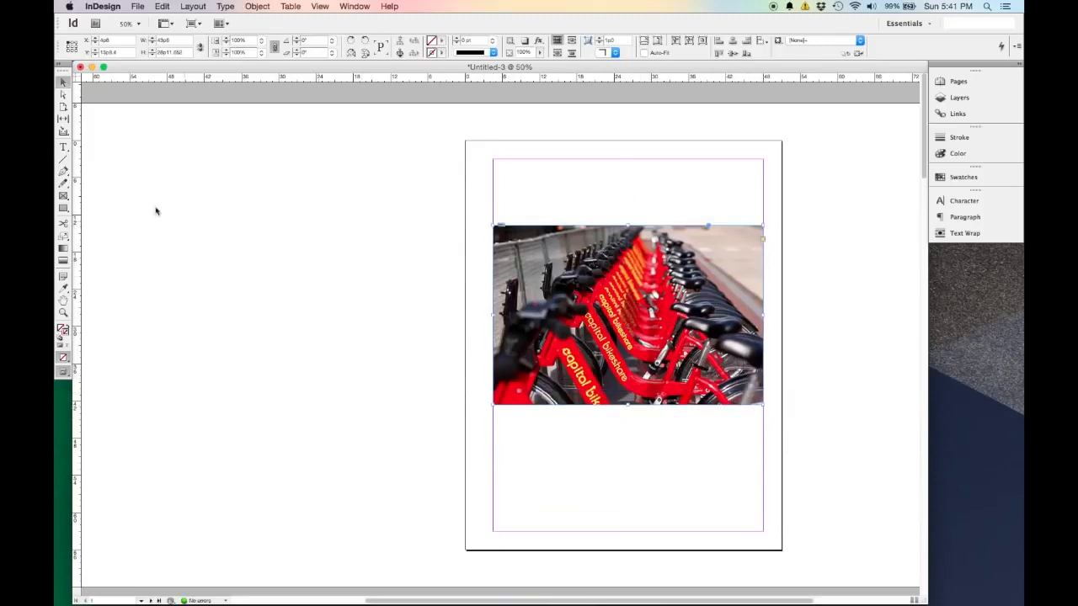
Create a text frame about 43p6 wide and 5p8 high between the margins above the photo and enter "Bike Share".
{"action": "left_click", "coordinate": [64, 148]}
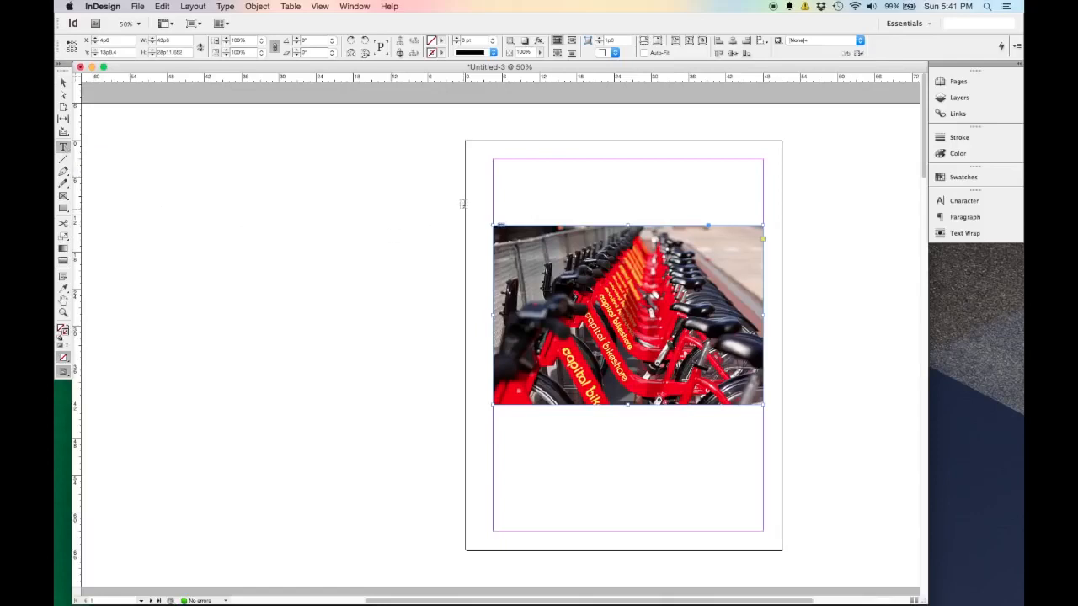
{"action": "left_click_drag", "start_coordinate": [493, 179], "coordinate": [763, 216]}
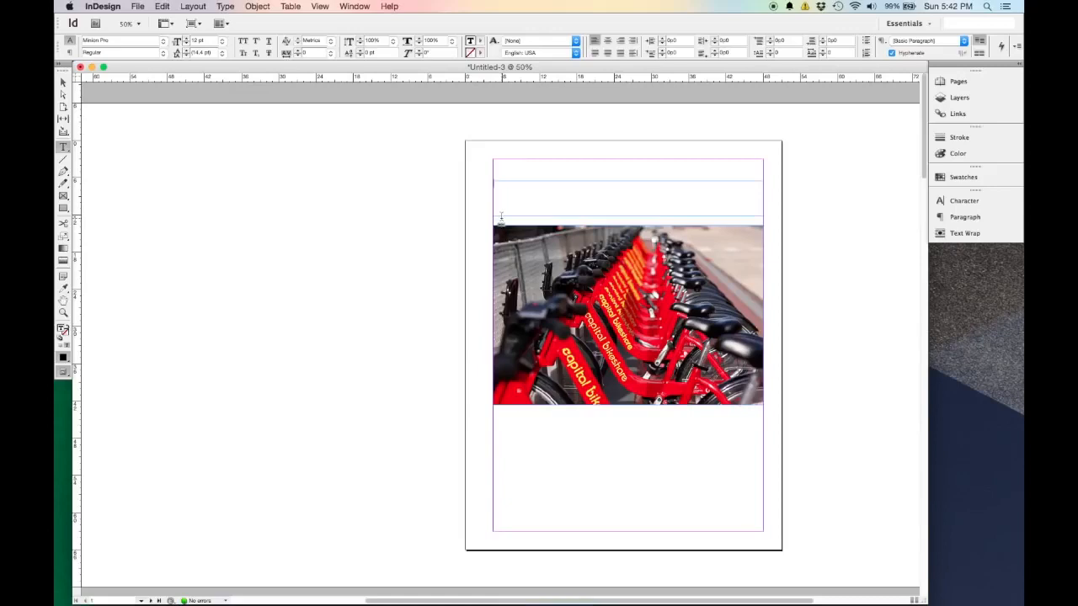
{"action": "left_click", "coordinate": [496, 183]}
{"action": "left_click", "coordinate": [64, 84]}
{"action": "left_click", "coordinate": [516, 191]}
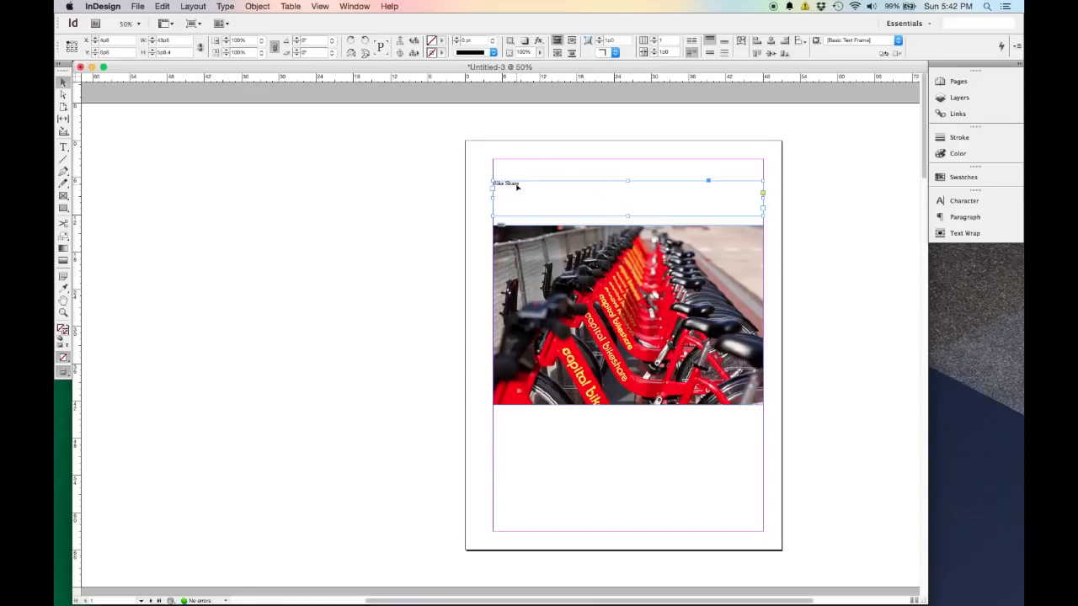
Select the Bike Share text, show the Character settings and change the font family to Myriad Pro.
{"action": "scroll", "coordinate": [517, 187], "scroll_direction": "up", "scroll_amount": 2}
{"action": "left_click_drag", "start_coordinate": [602, 183], "coordinate": [376, 192]}
{"action": "triple_click", "coordinate": [350, 198]}
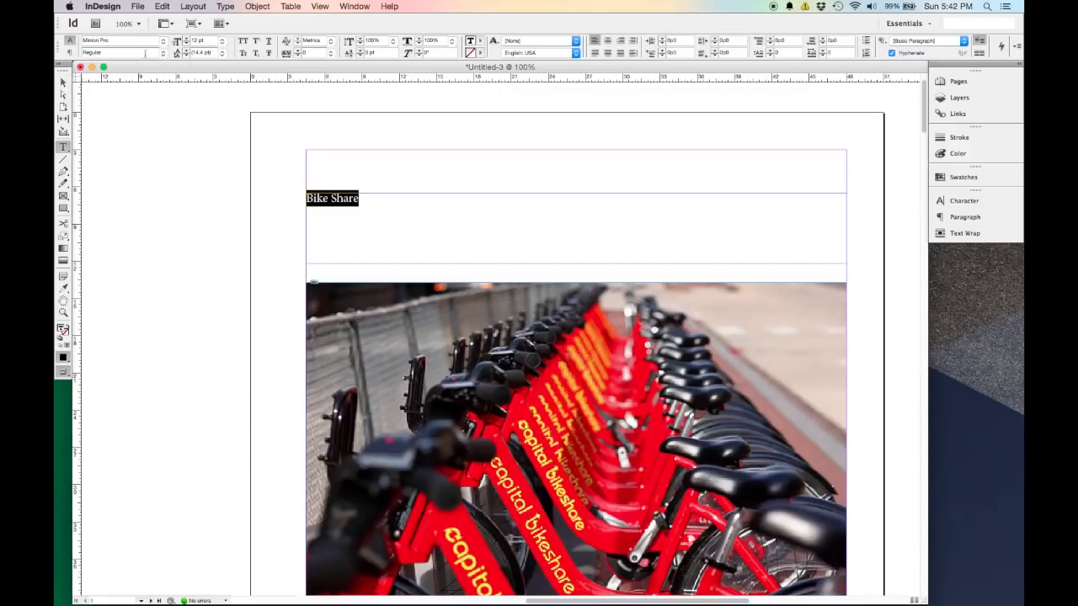
{"action": "left_click", "coordinate": [349, 7]}
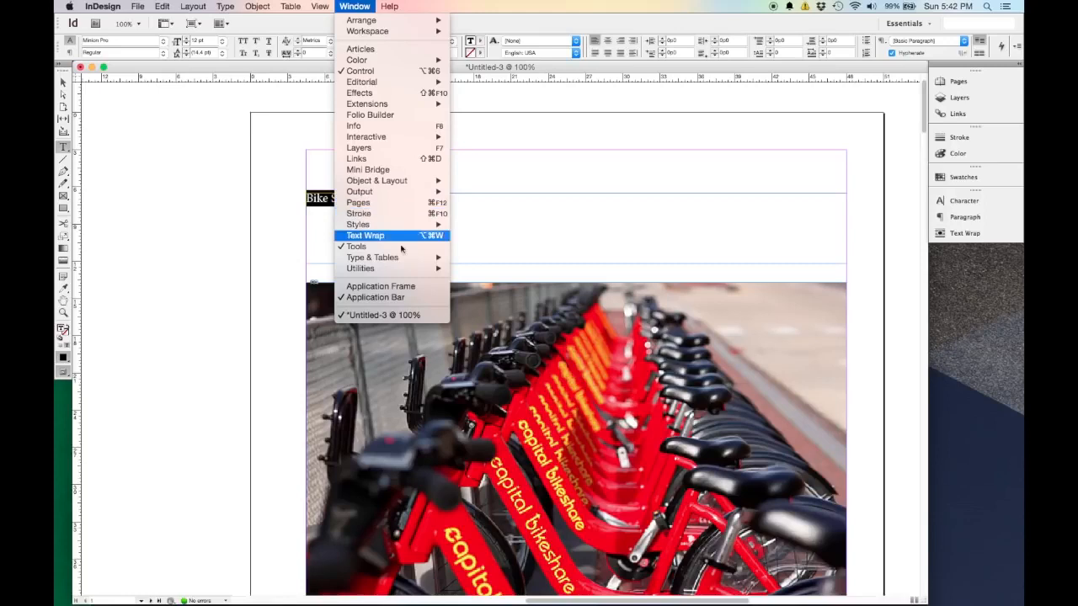
{"action": "mouse_move", "coordinate": [405, 258]}
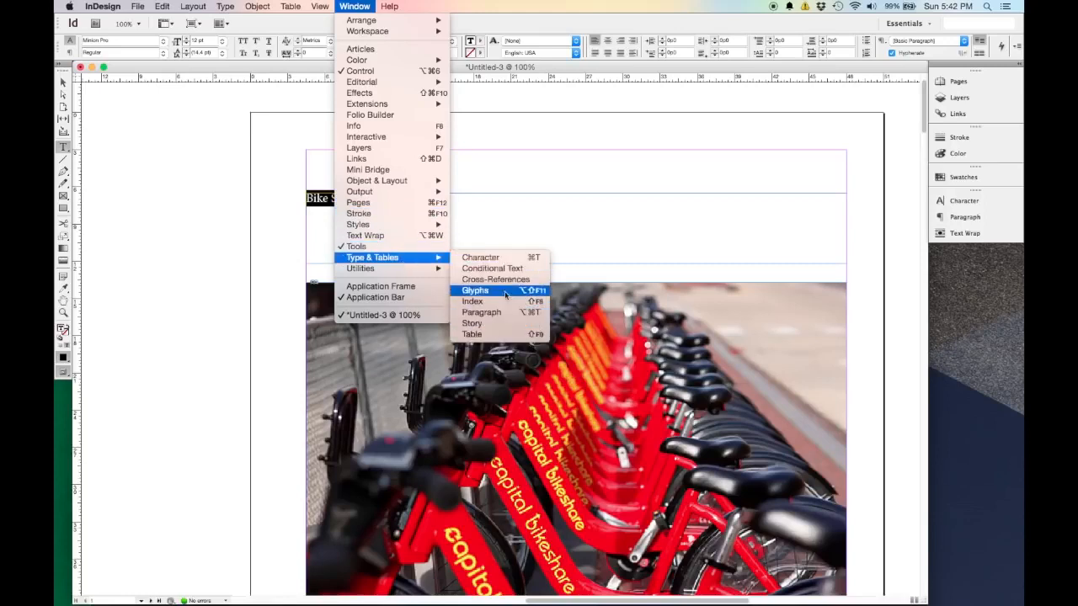
{"action": "left_click", "coordinate": [513, 263]}
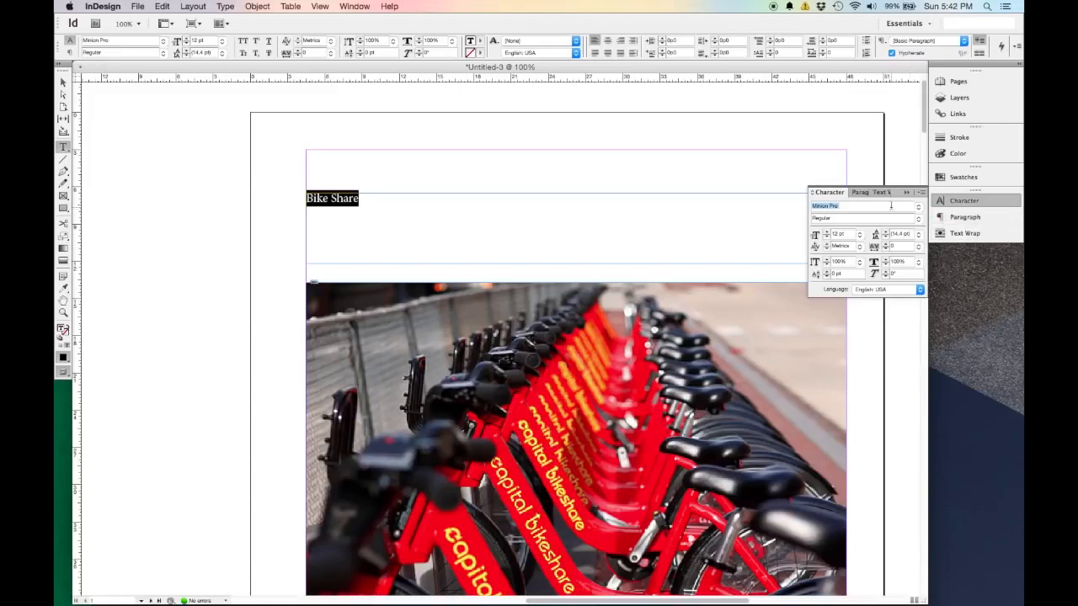
{"action": "type", "text": "Myriad"}
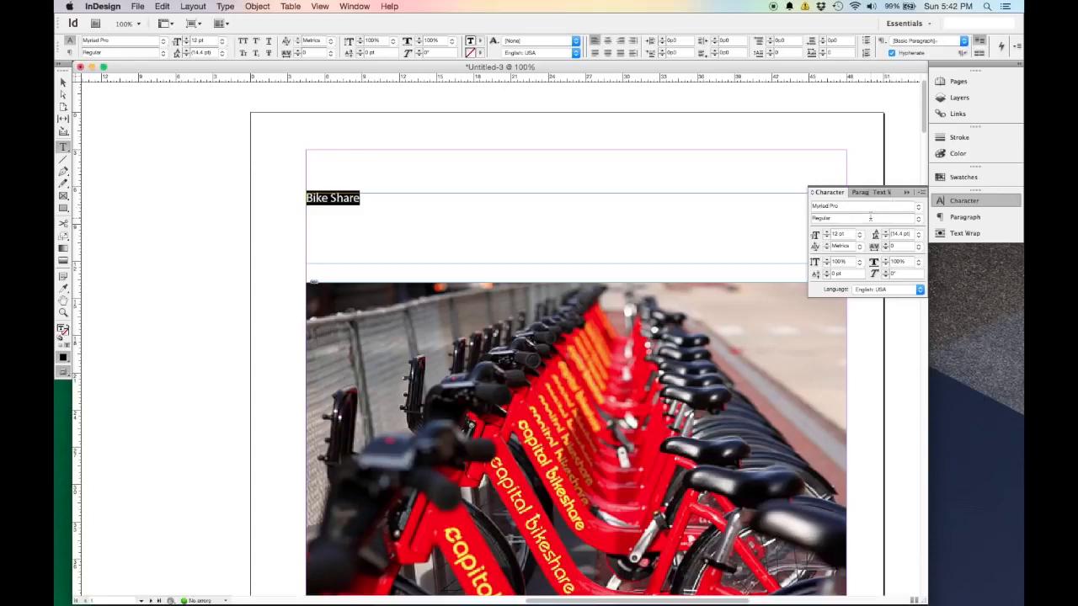
Set the Bike Share title's font style to Bold and finish editing the text.
{"action": "key", "text": "Tab"}
{"action": "type", "text": "Bo"}
{"action": "left_click", "coordinate": [918, 219]}
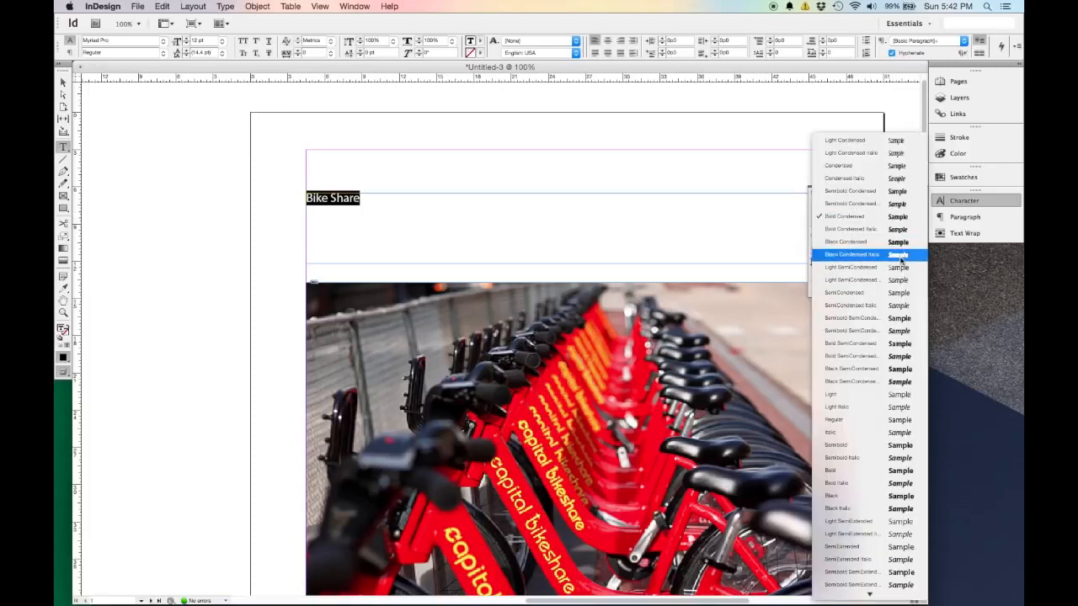
{"action": "left_click", "coordinate": [886, 472]}
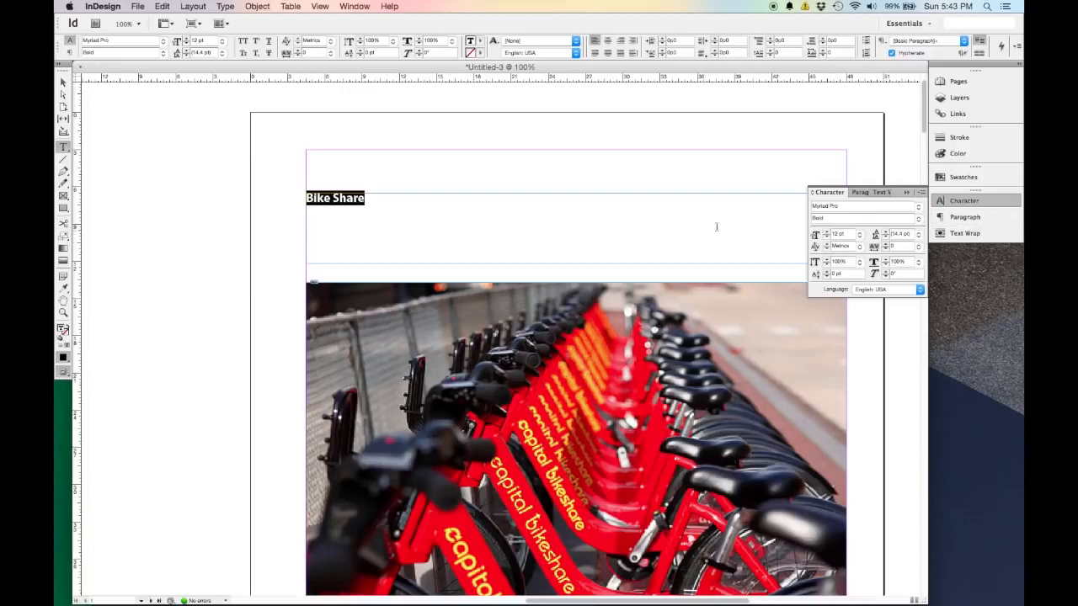
{"action": "left_click", "coordinate": [63, 82]}
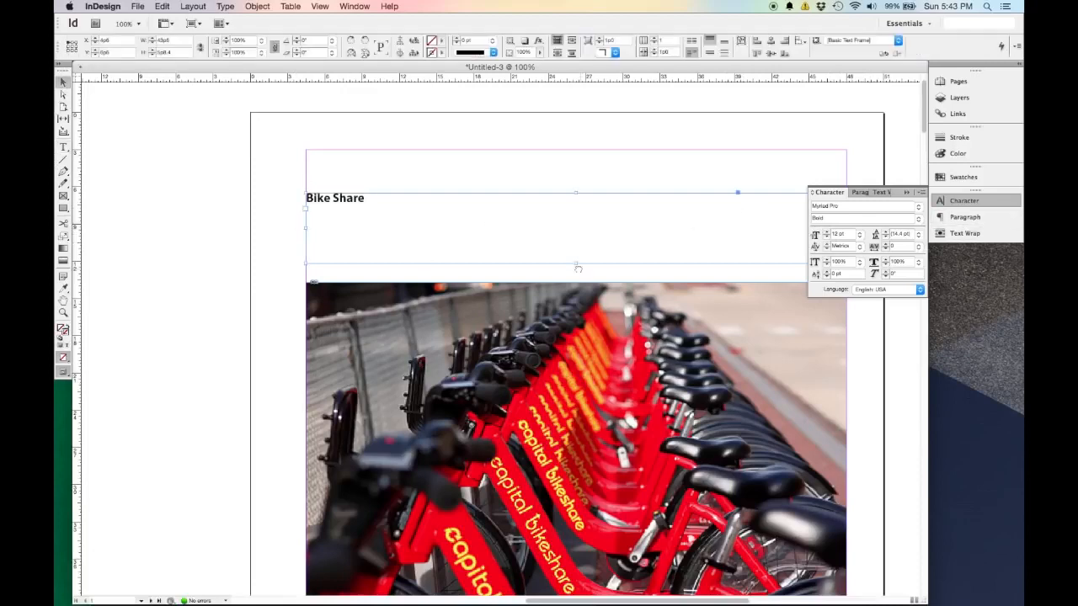
Select the whole Bike Share title and set its font size to 72 pt.
{"action": "scroll", "coordinate": [437, 272], "scroll_direction": "right", "scroll_amount": 5}
{"action": "scroll", "coordinate": [488, 289], "scroll_direction": "down", "scroll_amount": 1}
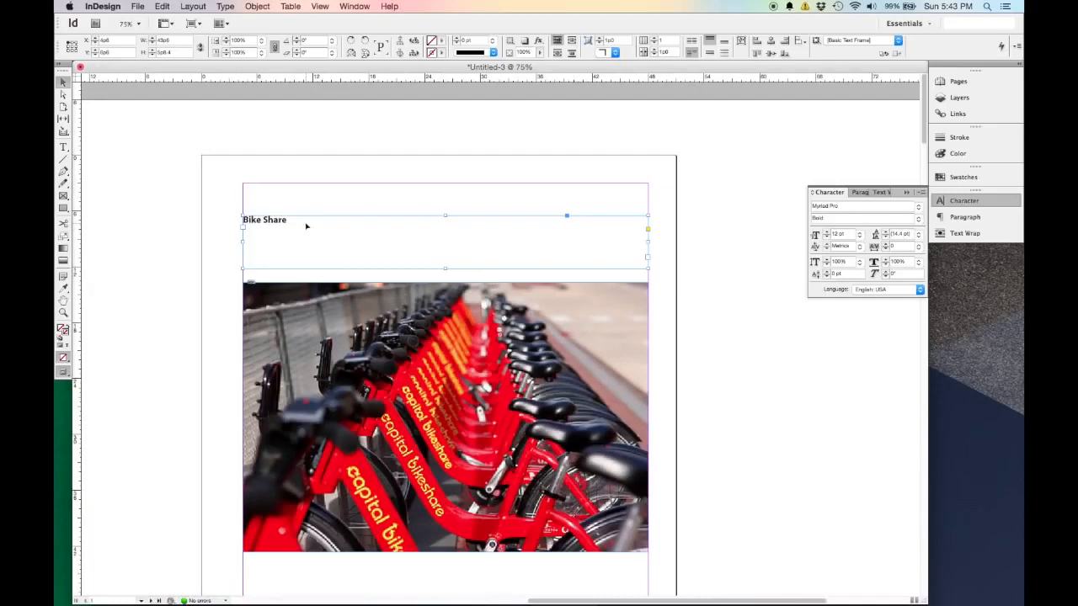
{"action": "triple_click", "coordinate": [306, 223]}
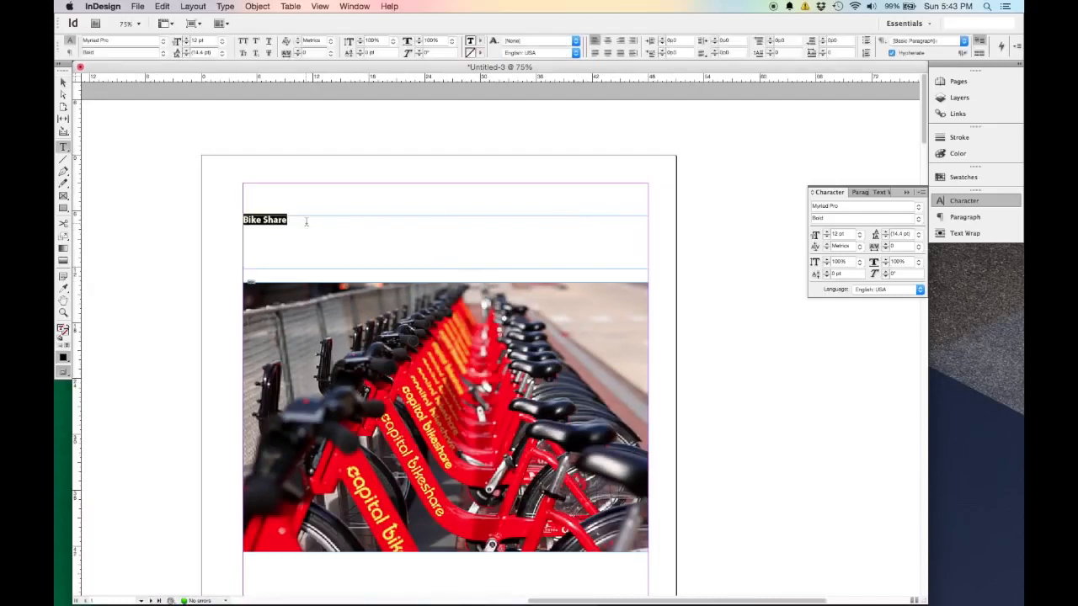
{"action": "left_click", "coordinate": [223, 41]}
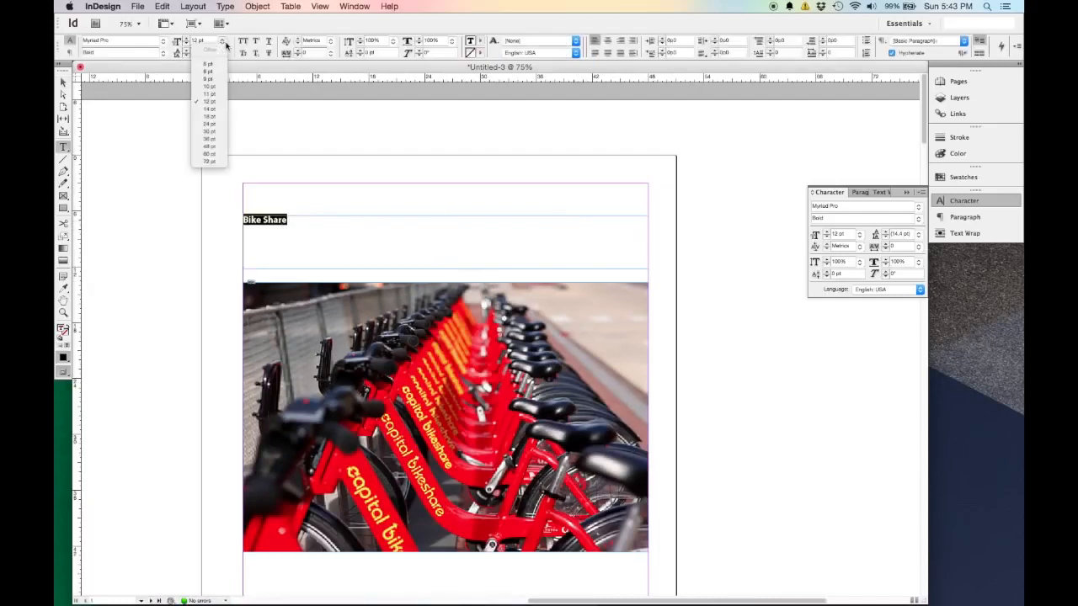
{"action": "left_click", "coordinate": [209, 162]}
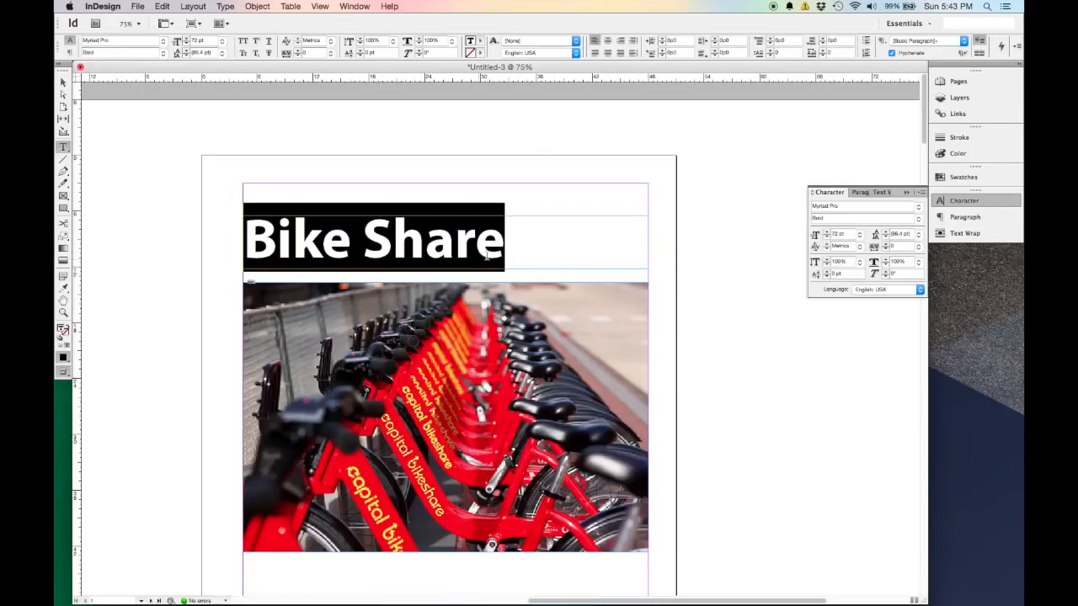
Try a font size of 100 pt on the Bike Share title and set it to 80 pt instead.
{"action": "left_click", "coordinate": [849, 234]}
{"action": "type", "text": "8"}
{"action": "key", "text": "Tab"}
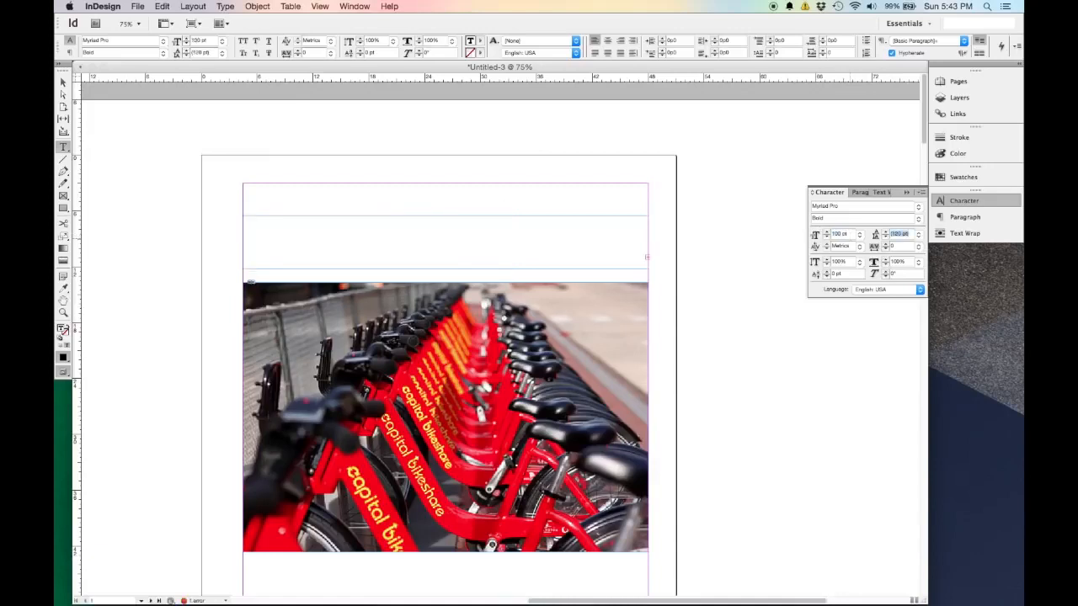
{"action": "left_click", "coordinate": [851, 234]}
{"action": "type", "text": "80"}
{"action": "key", "text": "Tab"}
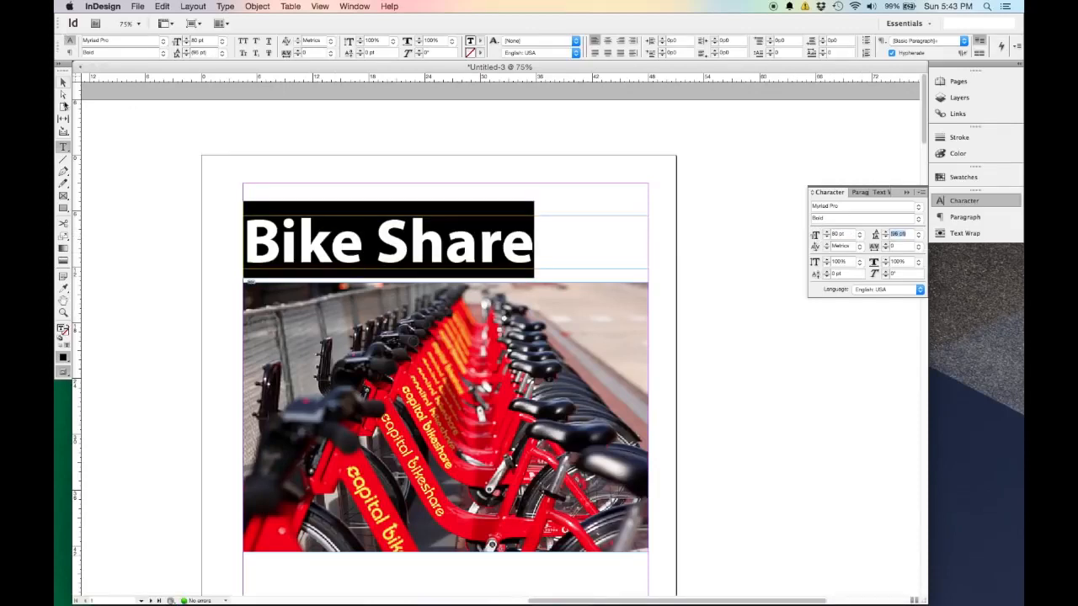
{"action": "left_click", "coordinate": [64, 81]}
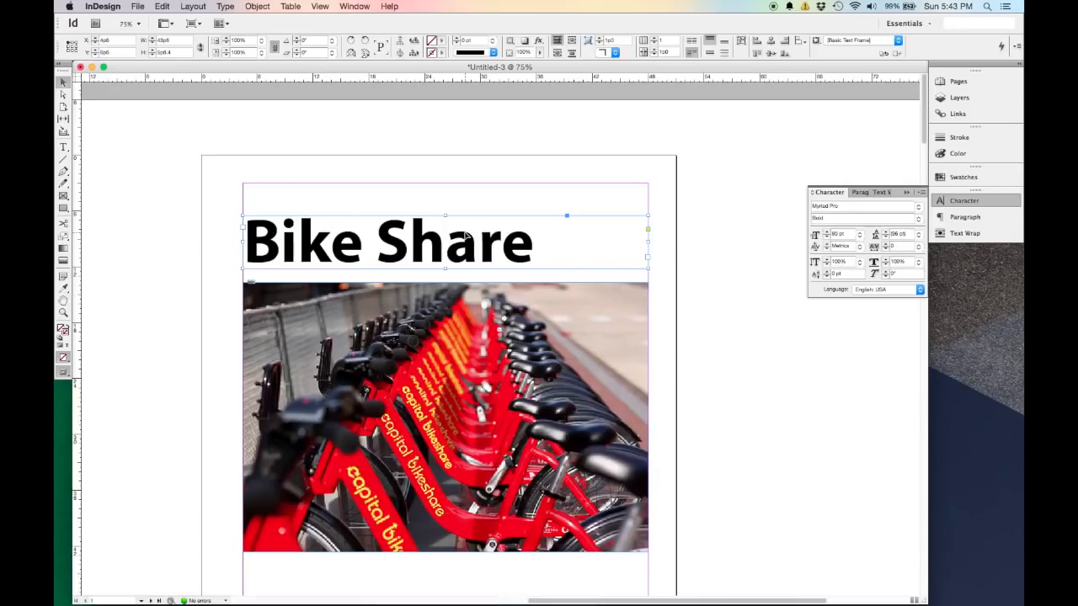
Enlarge the selected title frame's text in 2 pt increments up to 92 pt.
{"action": "key", "text": "alt+Right"}
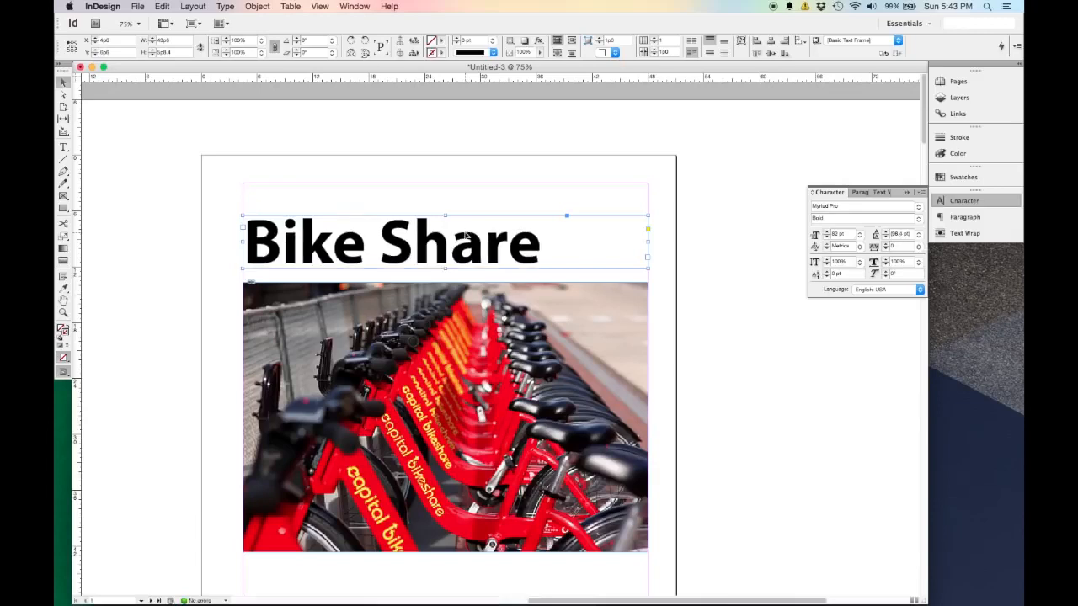
{"action": "key", "text": "super+shift+period"}
{"action": "key", "text": "super+shift+period"}
{"action": "key", "text": "super+shift+period"}
{"action": "key", "text": "super+shift+period"}
{"action": "key", "text": "super+shift+period"}
{"action": "key", "text": "super+shift+period"}
{"action": "key", "text": "super+shift+period"}
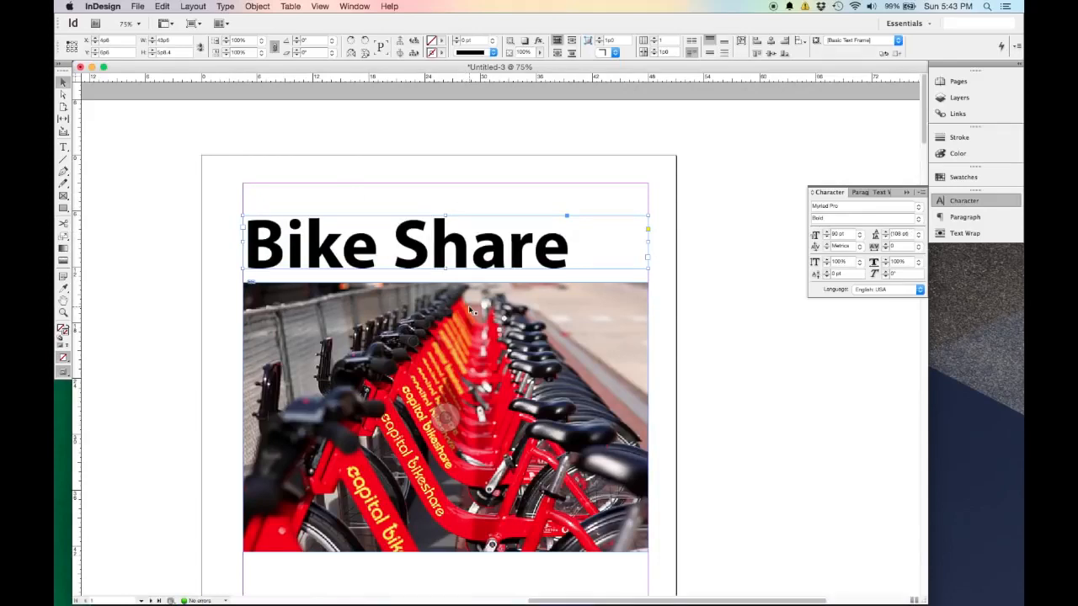
{"action": "key", "text": "super+shift+period"}
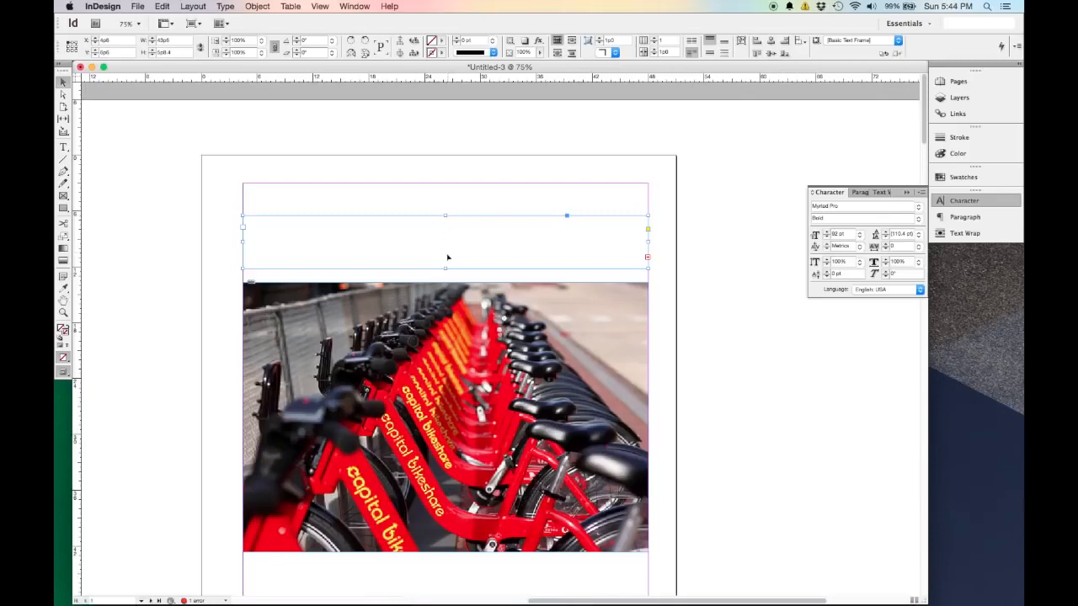
Extend the title frame down to just above the photo, about 6p10 high, and enlarge its text to 100 pt.
{"action": "left_click_drag", "start_coordinate": [446, 267], "coordinate": [445, 278]}
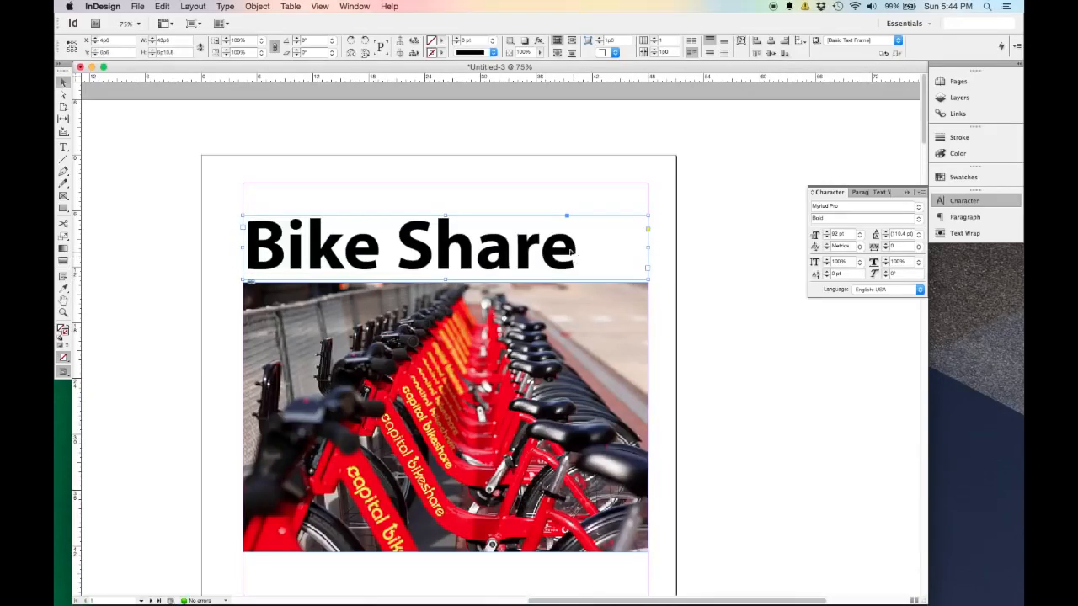
{"action": "key", "text": "super+shift+period"}
{"action": "key", "text": "super+shift+period"}
{"action": "key", "text": "super+shift+period"}
{"action": "key", "text": "super+shift+period"}
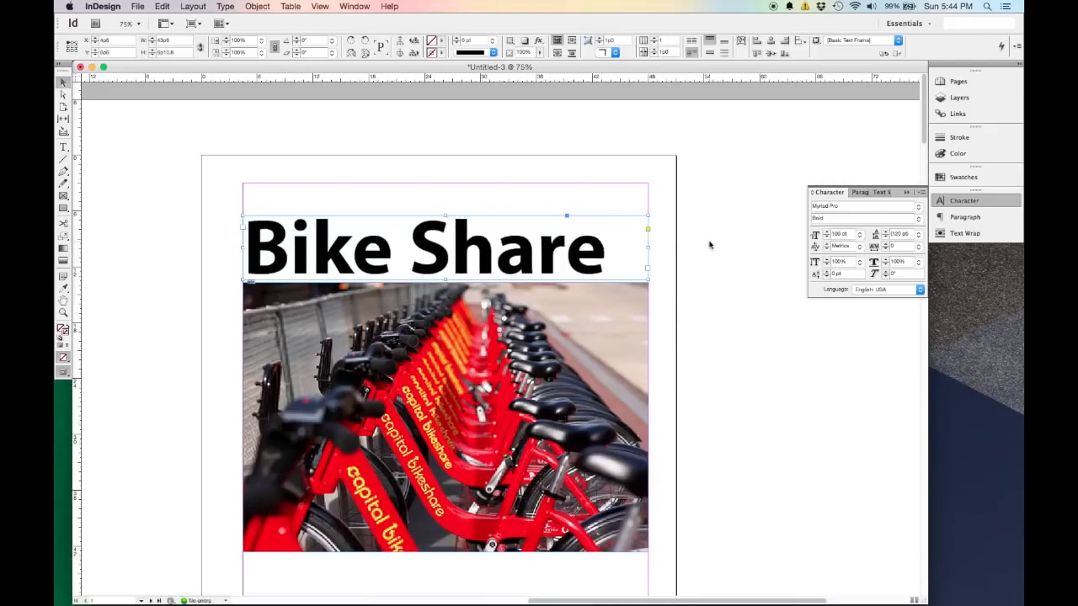
{"action": "left_click", "coordinate": [221, 243]}
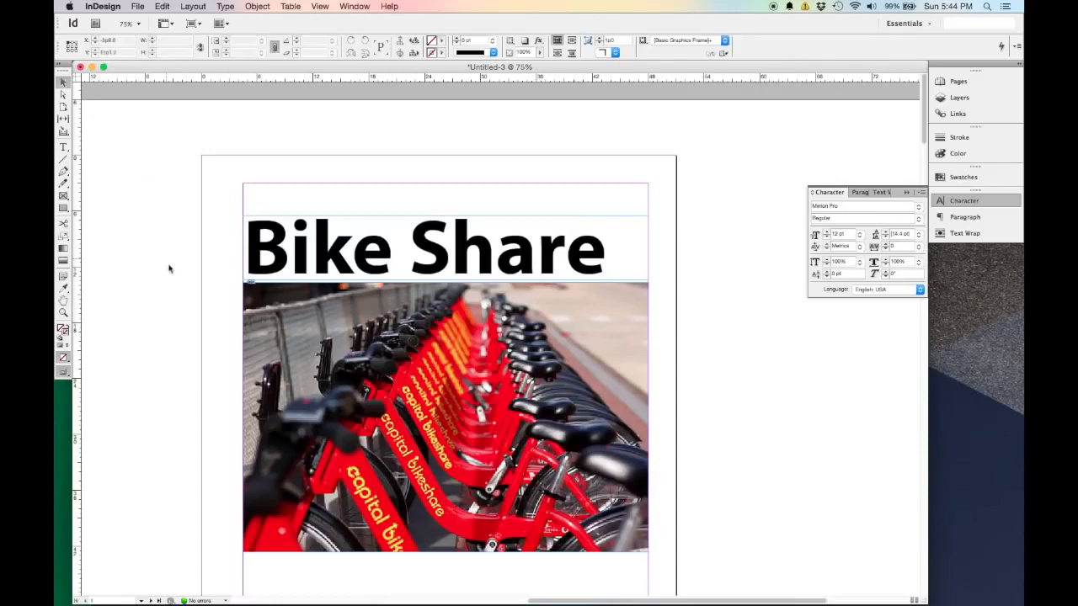
Add a text frame about 43p6 by 2p1 above the title and enter "Urban Transportation of the Future".
{"action": "left_click", "coordinate": [63, 147]}
{"action": "left_click_drag", "start_coordinate": [242, 183], "coordinate": [648, 205]}
{"action": "type", "text": "Urb"}
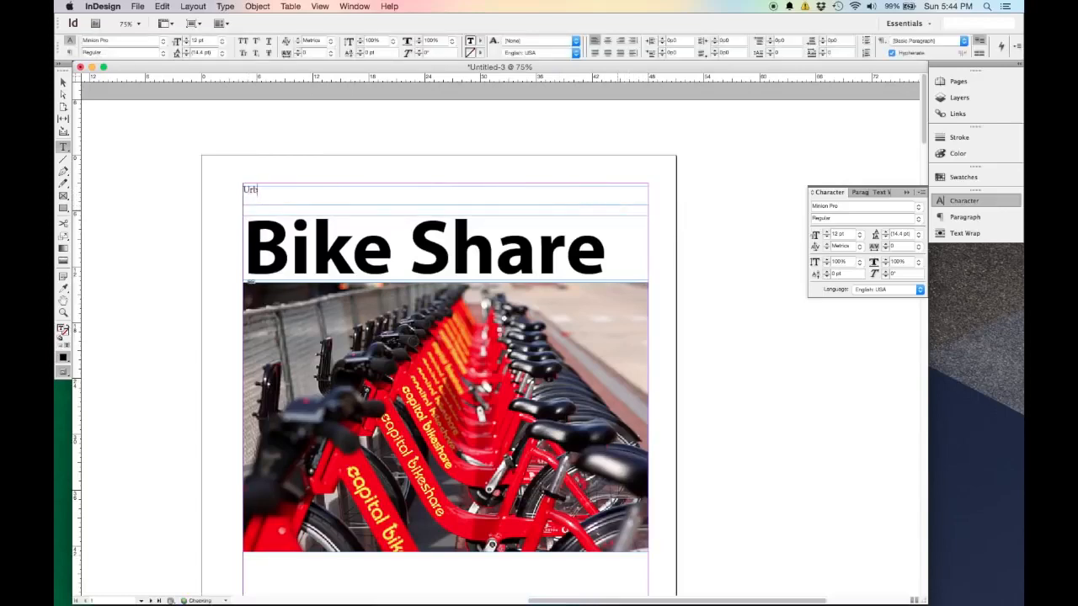
{"action": "type", "text": "an Transportation of the Future"}
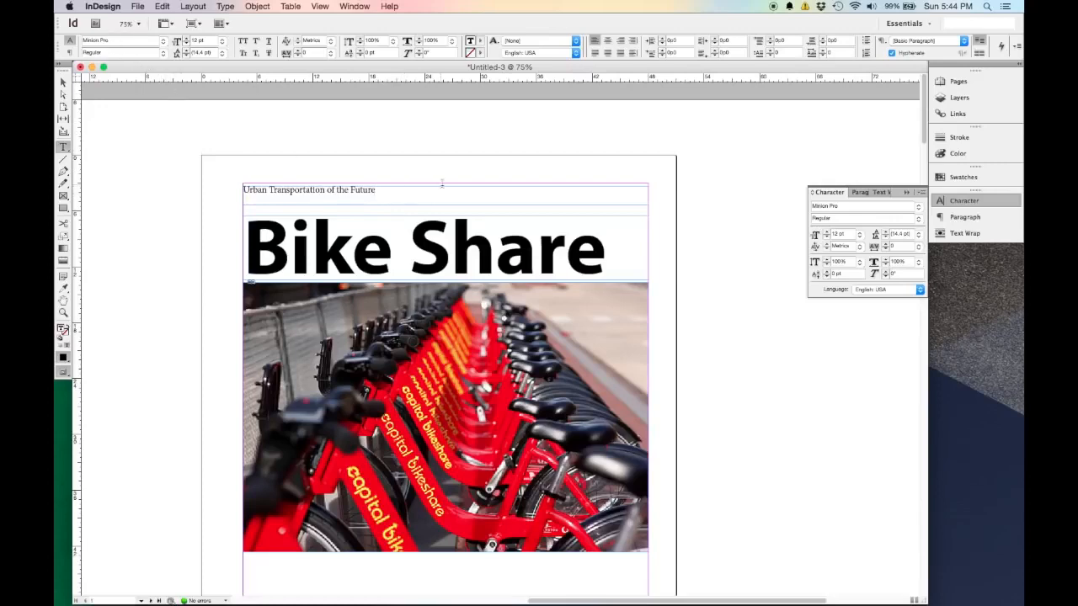
Add a margin-wide text frame just below the bike photo and start its caption with "Washington DC has a very".
{"action": "scroll", "coordinate": [370, 189], "scroll_direction": "down", "scroll_amount": 3}
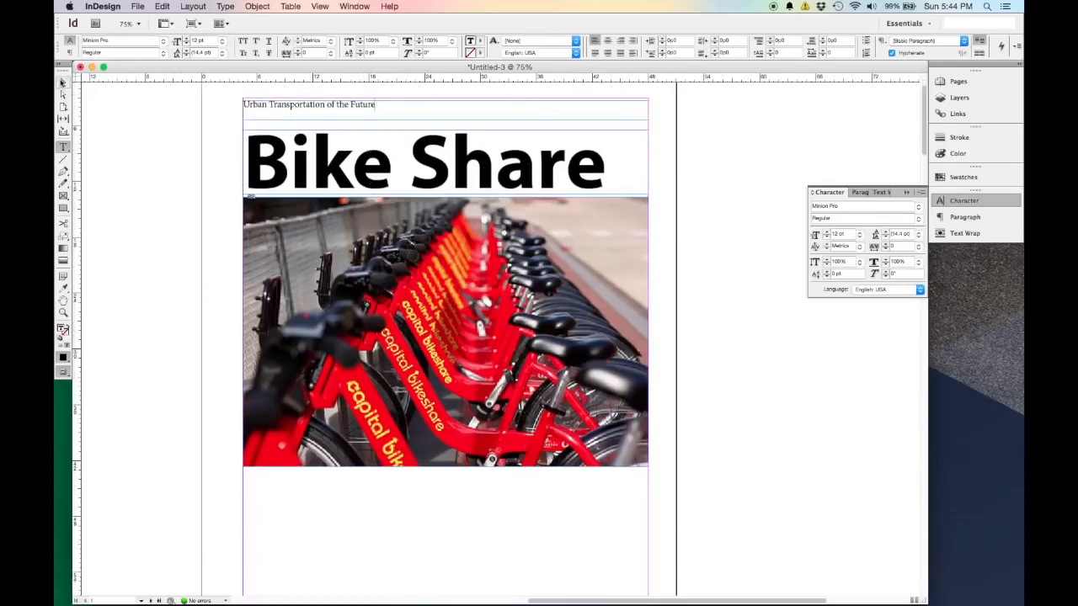
{"action": "left_click", "coordinate": [62, 82]}
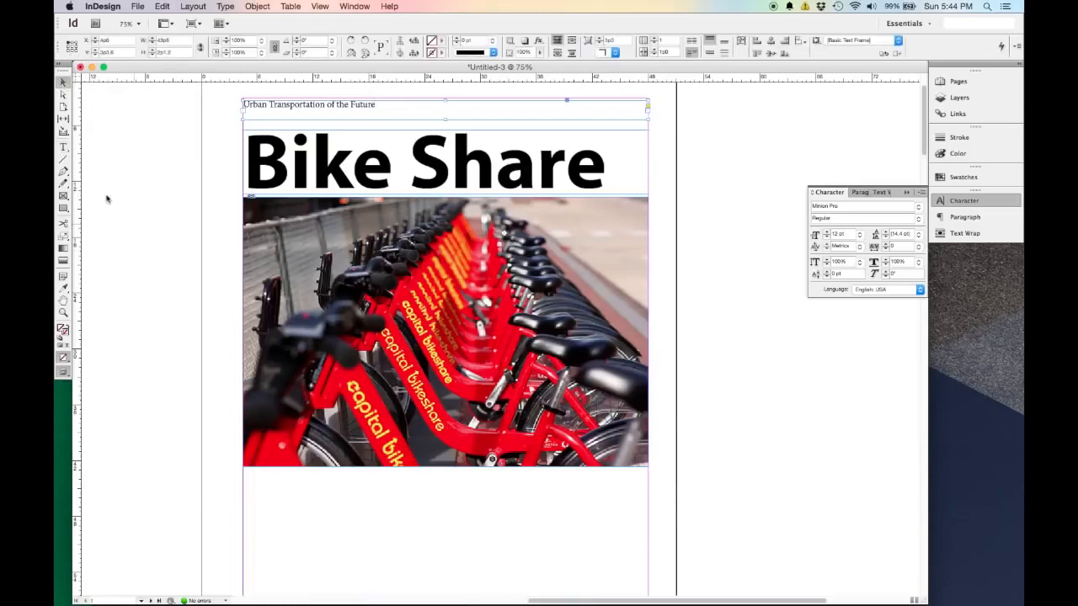
{"action": "left_click", "coordinate": [63, 147]}
{"action": "left_click_drag", "start_coordinate": [244, 470], "coordinate": [649, 499]}
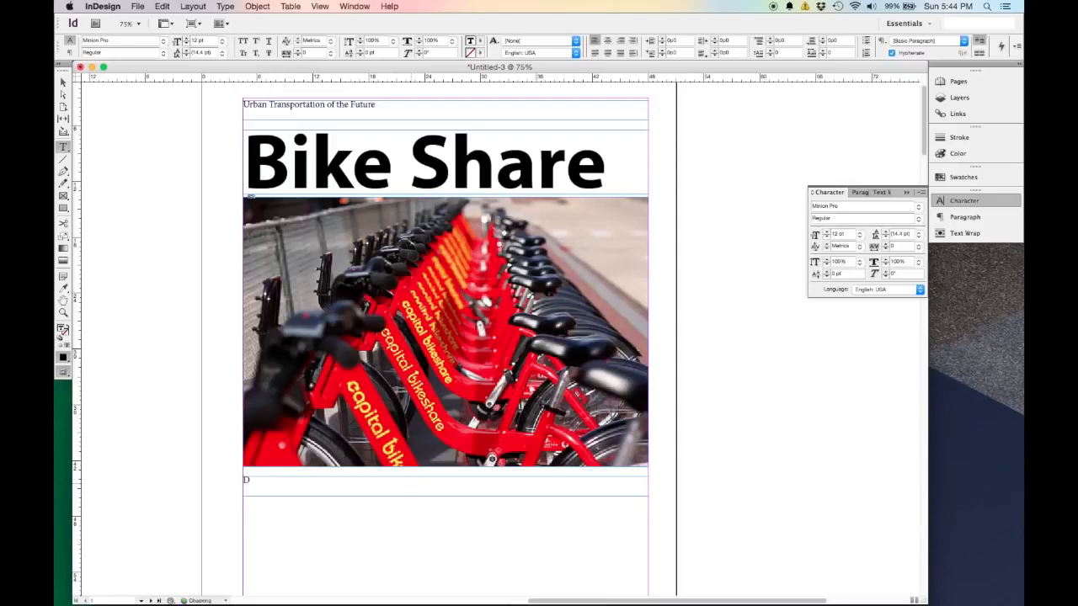
{"action": "type", "text": "Washington DC has a very succef"}
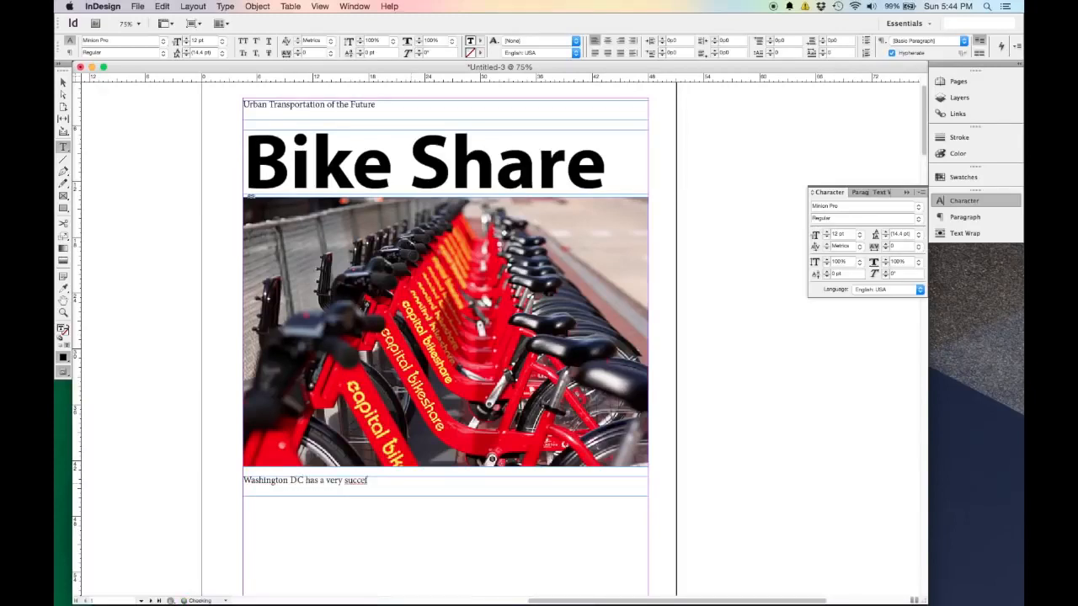
Correct and complete the caption below the photo to read "Washington DC has a very successful program", and deselect the frame.
{"action": "type", "text": "l"}
{"action": "key", "text": "Left"}
{"action": "key", "text": "Left"}
{"action": "key", "text": "Left"}
{"action": "type", "text": "c"}
{"action": "key", "text": "Right"}
{"action": "key", "text": "Right"}
{"action": "key", "text": "Right"}
{"action": "key", "text": "Left"}
{"action": "key", "text": "Left"}
{"action": "key", "text": "Left"}
{"action": "key", "text": "BackSpace"}
{"action": "type", "text": "s"}
{"action": "key", "text": "BackSpace"}
{"action": "key", "text": "BackSpace"}
{"action": "type", "text": "gram"}
{"action": "left_click", "coordinate": [63, 81]}
{"action": "left_click", "coordinate": [172, 263]}
Try placing Bike Rider.jpg from the IMAGES folder below the caption at its original size, and remove it.
{"action": "scroll", "coordinate": [171, 263], "scroll_direction": "down", "scroll_amount": 4}
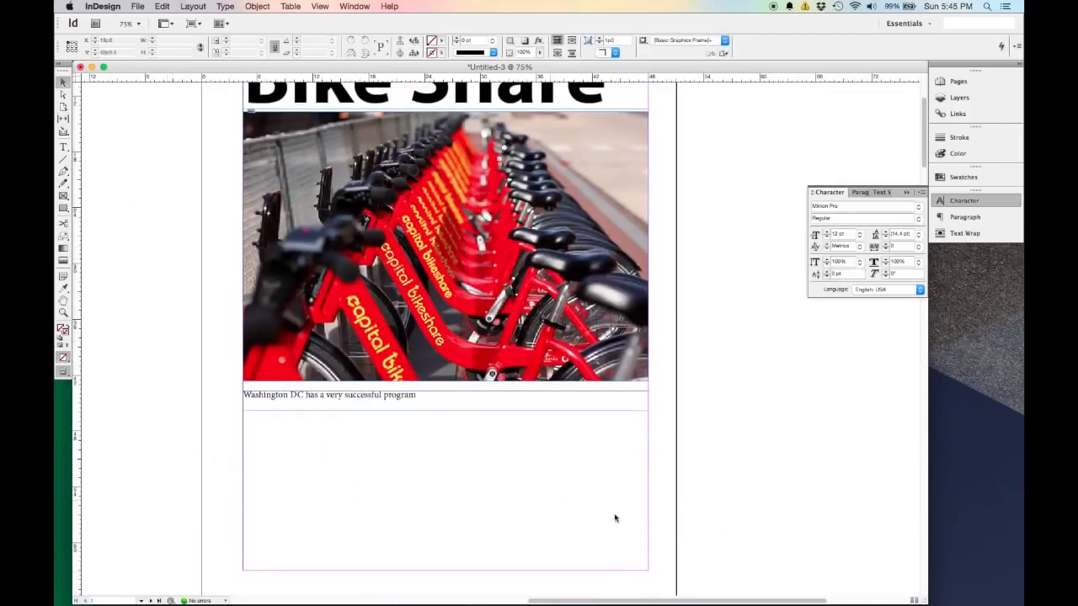
{"action": "scroll", "coordinate": [359, 472], "scroll_direction": "down", "scroll_amount": 2}
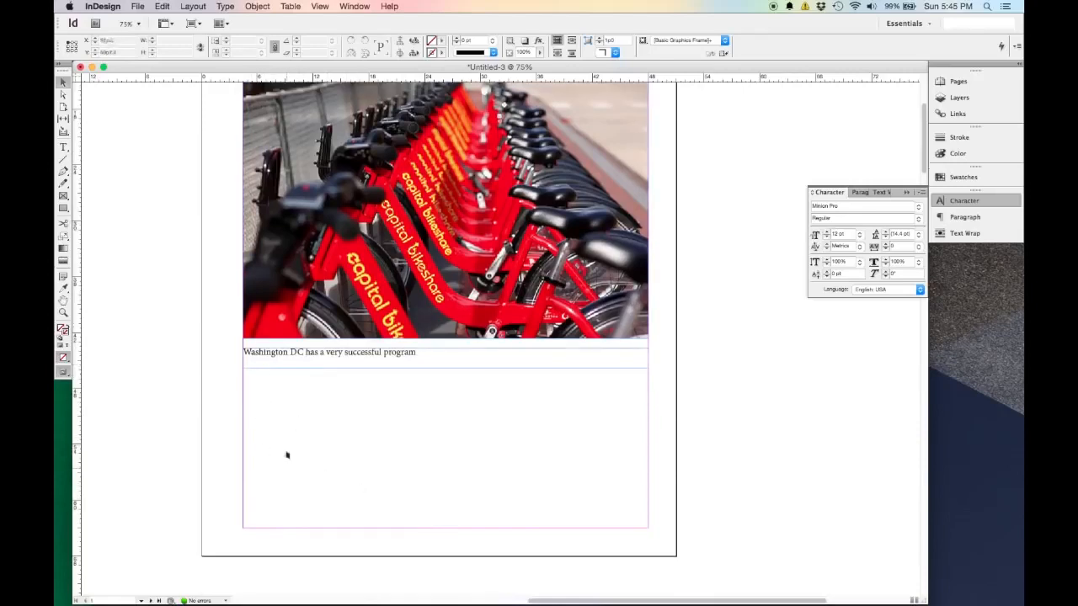
{"action": "left_click", "coordinate": [137, 6]}
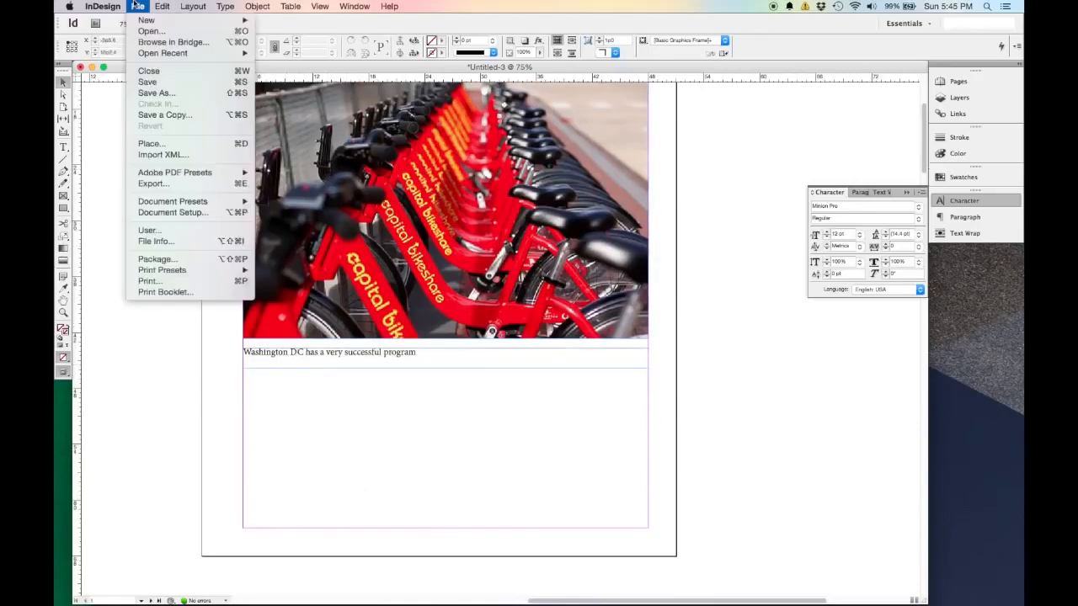
{"action": "left_click", "coordinate": [187, 146]}
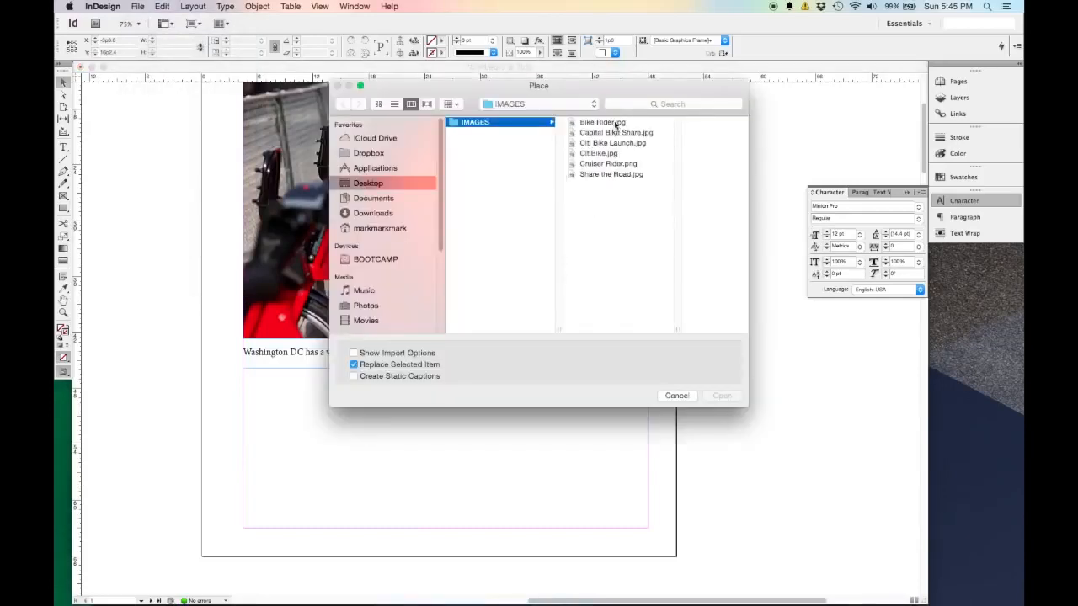
{"action": "left_click", "coordinate": [616, 123]}
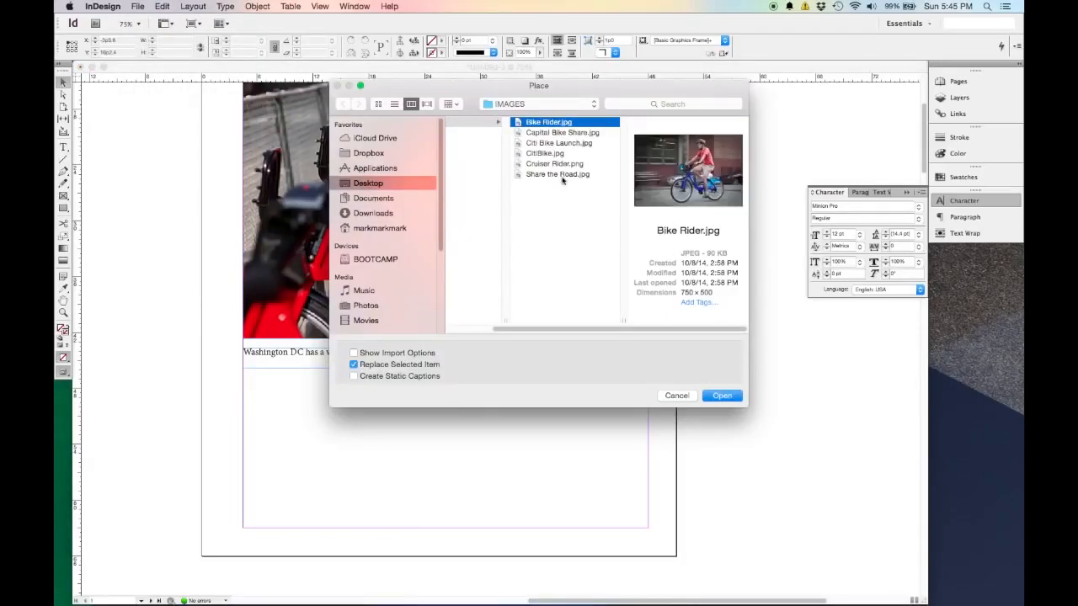
{"action": "left_click", "coordinate": [731, 398]}
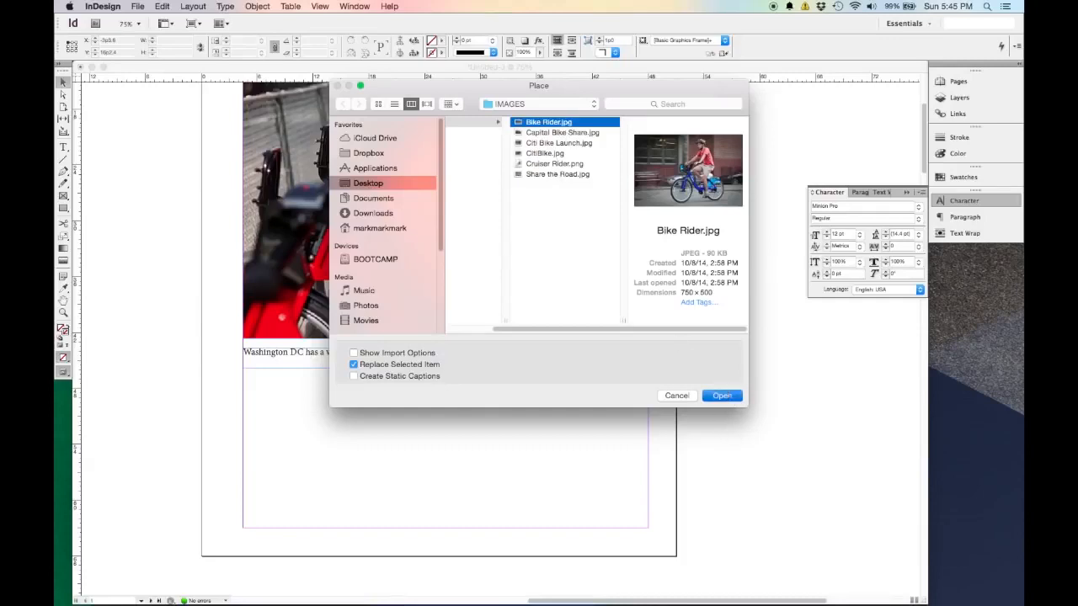
{"action": "left_click", "coordinate": [255, 409]}
{"action": "left_click_drag", "start_coordinate": [529, 506], "coordinate": [430, 459]}
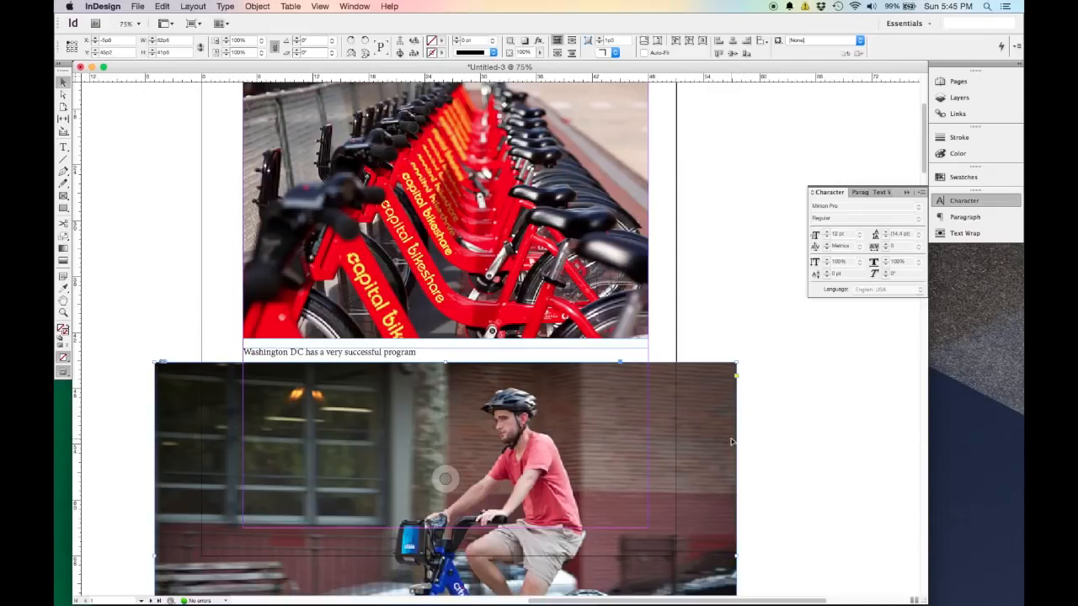
{"action": "key", "text": "super+x"}
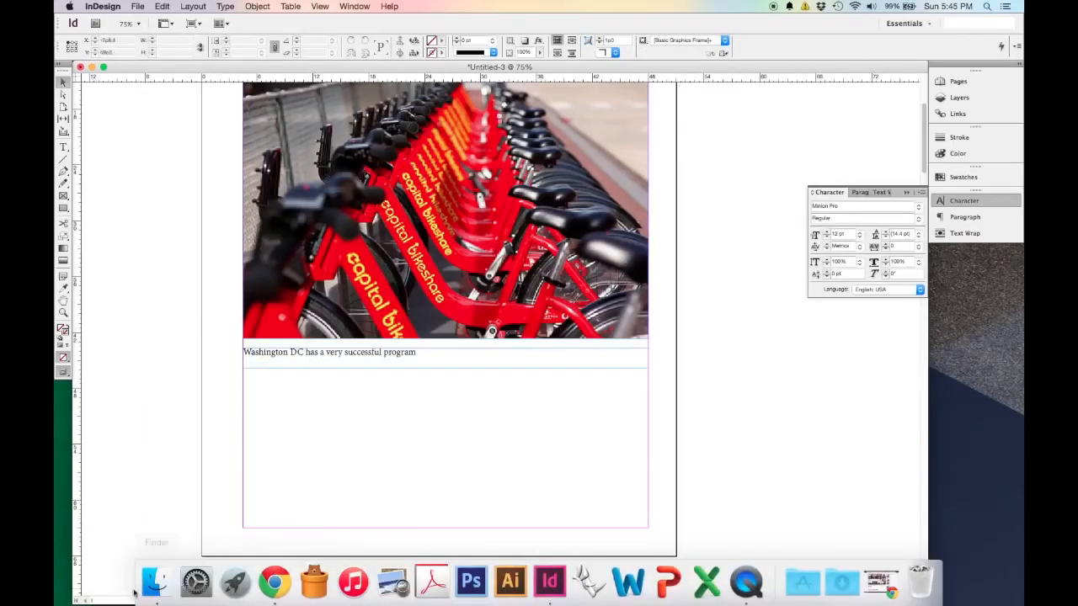
Switch to Finder and load Bike Rider.jpg, CitiBike.jpg and Share the Road.jpg from the IMAGES folder for placing in the InDesign document.
{"action": "left_click", "coordinate": [152, 583]}
{"action": "left_click_drag", "start_coordinate": [401, 123], "coordinate": [817, 80]}
{"action": "left_click", "coordinate": [775, 94]}
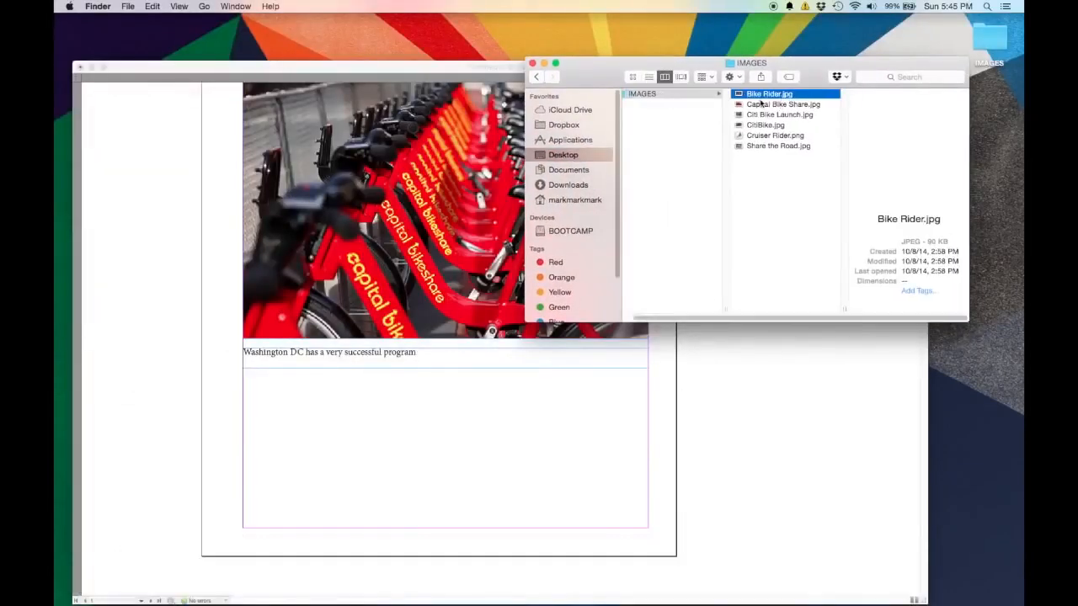
{"action": "left_click", "coordinate": [780, 146], "text": "super"}
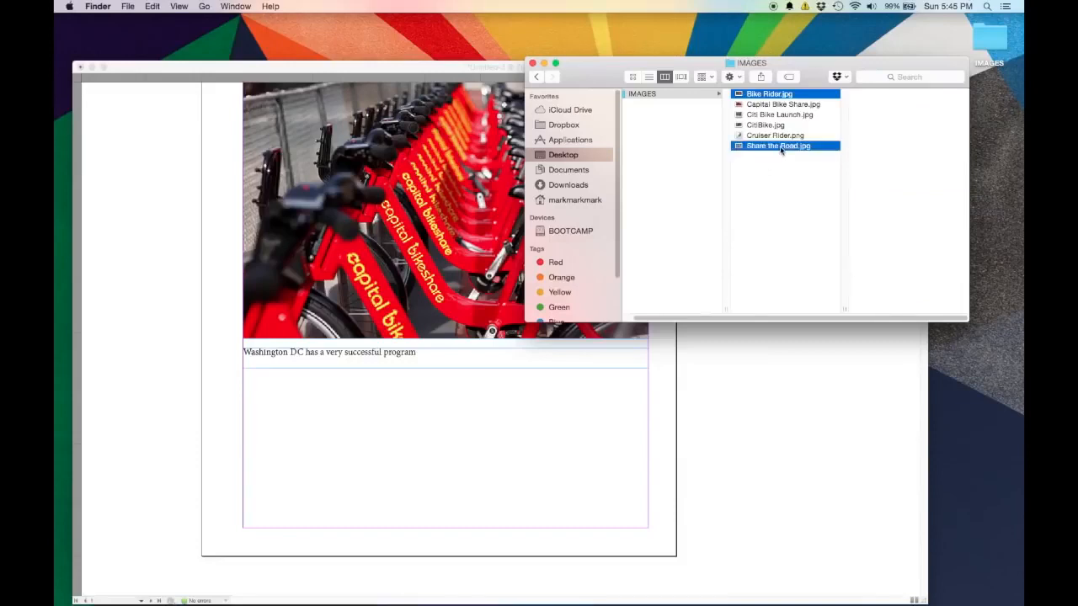
{"action": "left_click", "coordinate": [772, 126], "text": "super"}
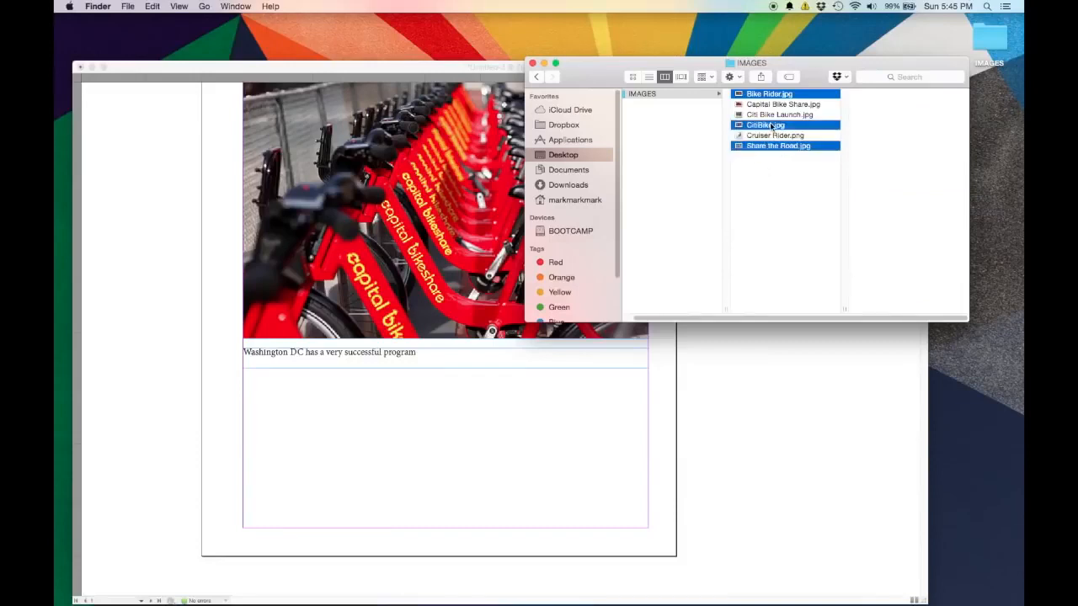
{"action": "left_click_drag", "start_coordinate": [796, 150], "coordinate": [397, 443]}
{"action": "left_click", "coordinate": [411, 75]}
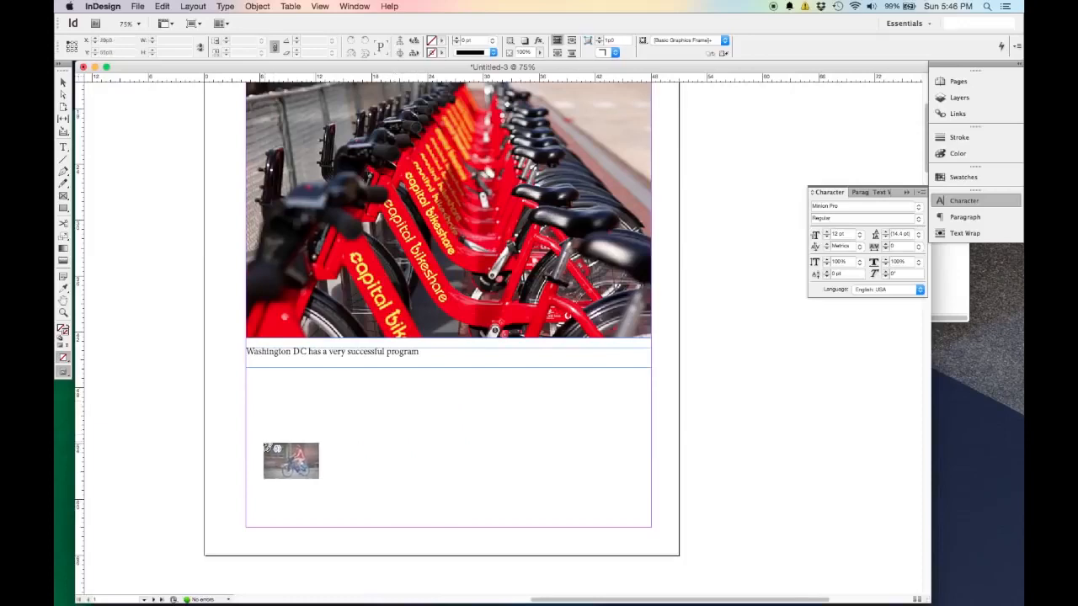
Try placing the Bike Rider image across the column and the other two images side by side, and undo the placements.
{"action": "left_click_drag", "start_coordinate": [246, 417], "coordinate": [654, 502]}
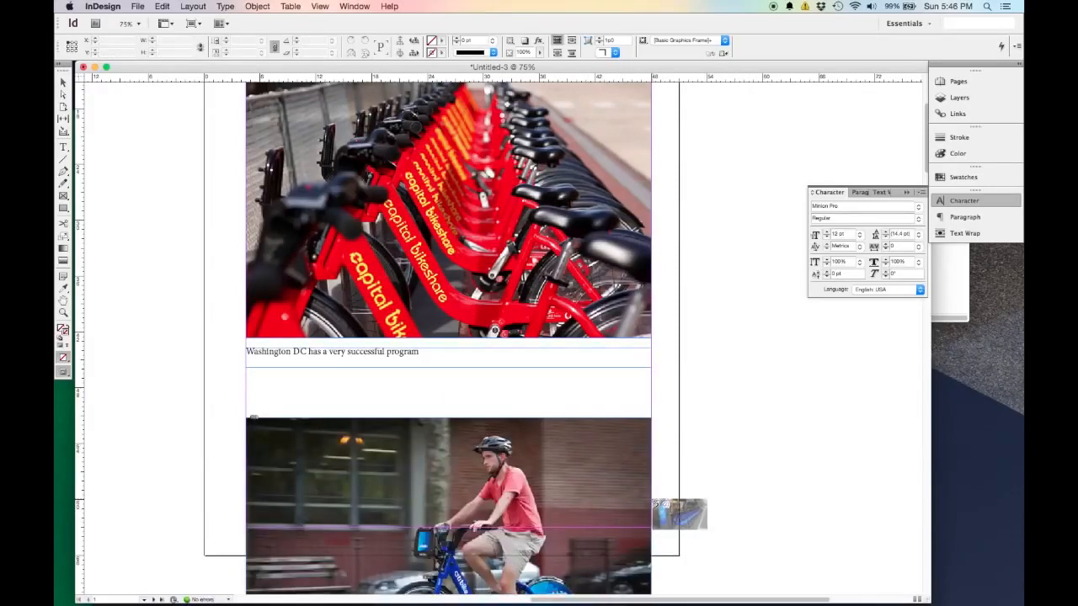
{"action": "scroll", "coordinate": [653, 502], "scroll_direction": "down", "scroll_amount": 2}
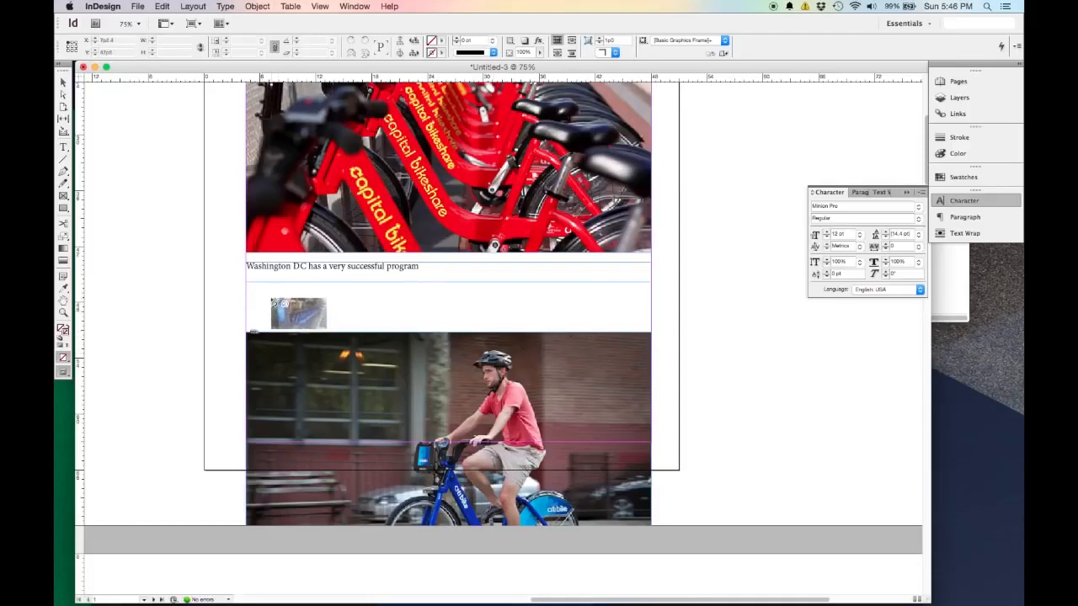
{"action": "left_click_drag", "start_coordinate": [247, 303], "coordinate": [653, 421]}
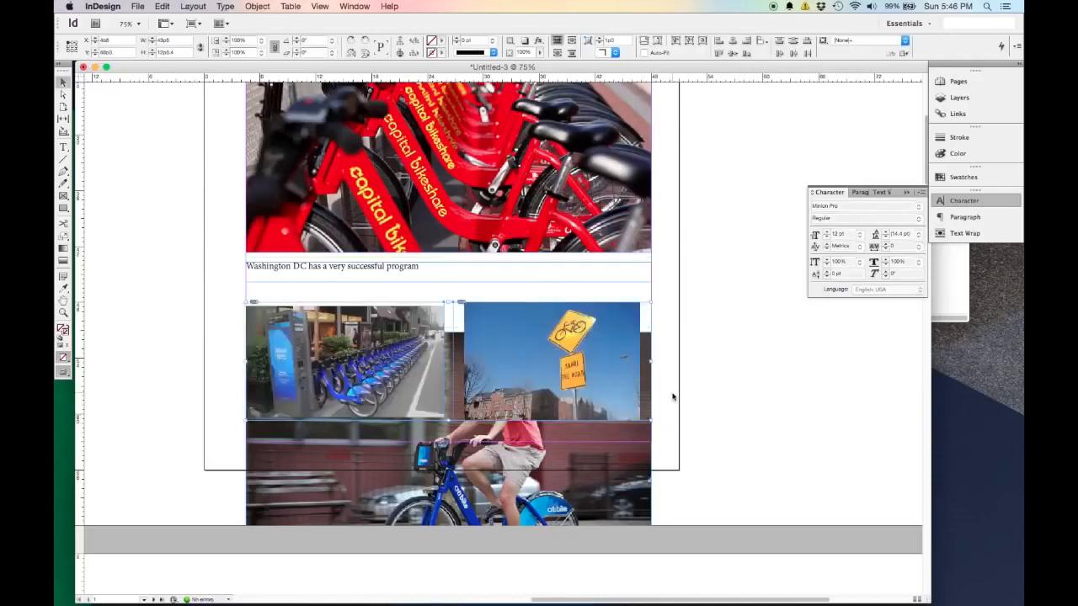
{"action": "key", "text": "super+z"}
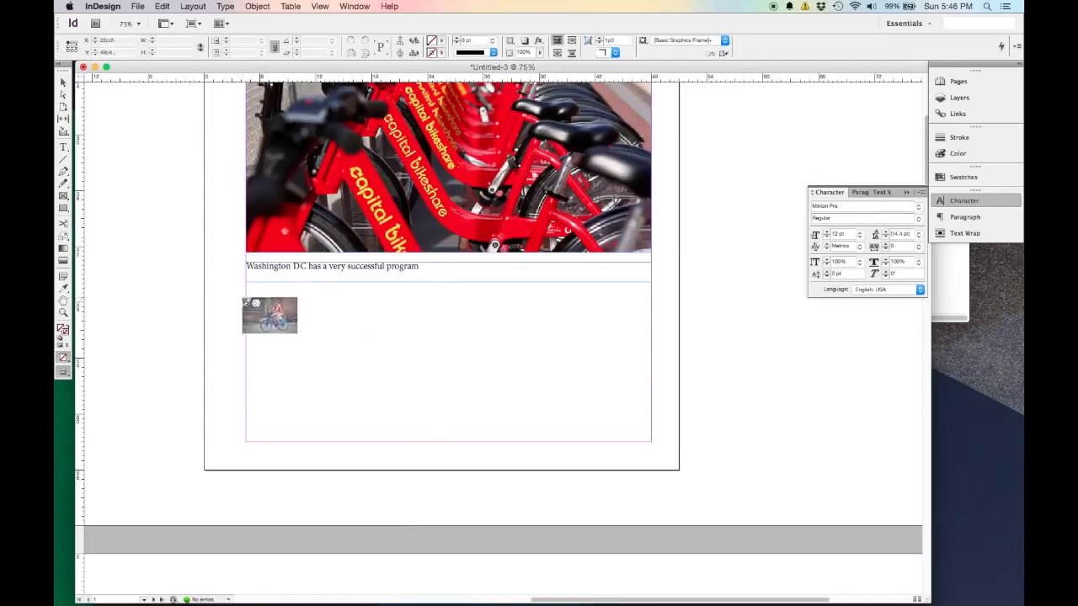
Place the three loaded images in a margin-wide row of three equal frames below the caption, and trim the row to about 9p3 high.
{"action": "left_click_drag", "start_coordinate": [246, 293], "coordinate": [654, 401]}
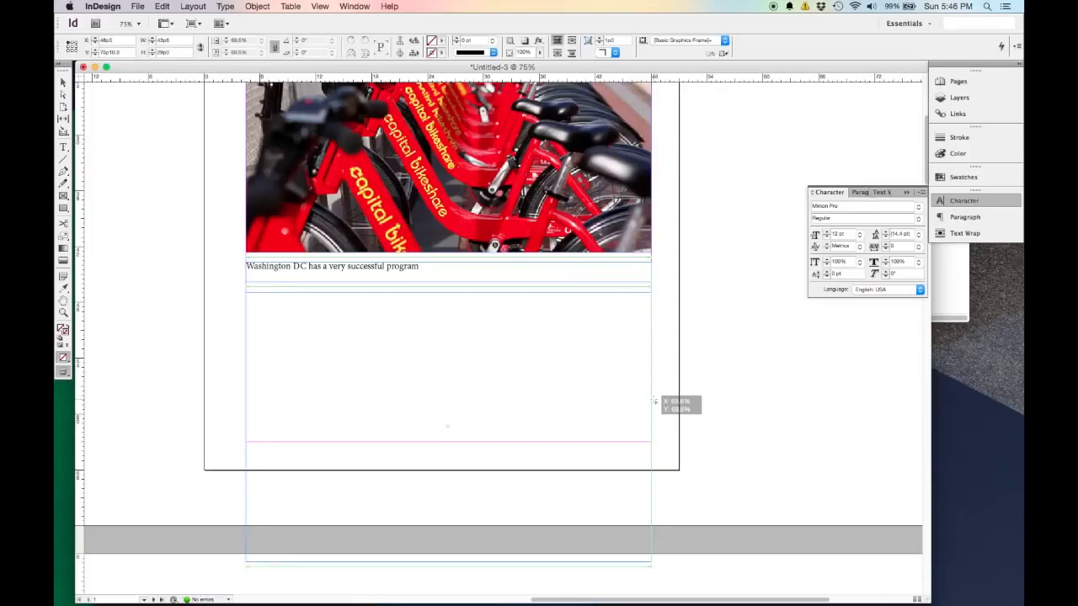
{"action": "key", "text": "Right"}
{"action": "left_click_drag", "start_coordinate": [655, 402], "coordinate": [654, 402]}
{"action": "key", "text": "Right"}
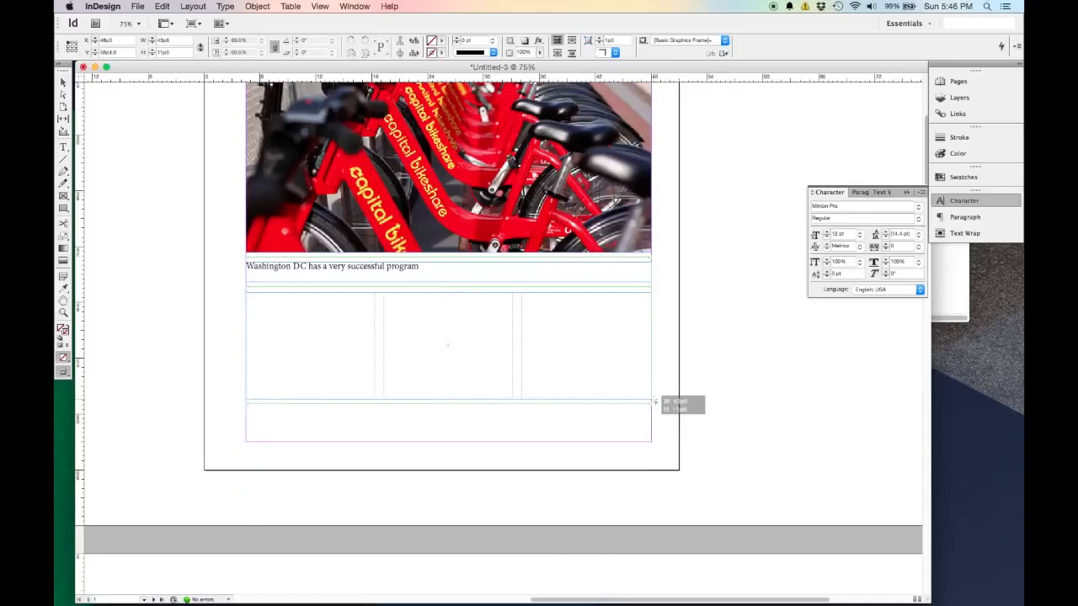
{"action": "left_click_drag", "start_coordinate": [653, 402], "coordinate": [653, 402]}
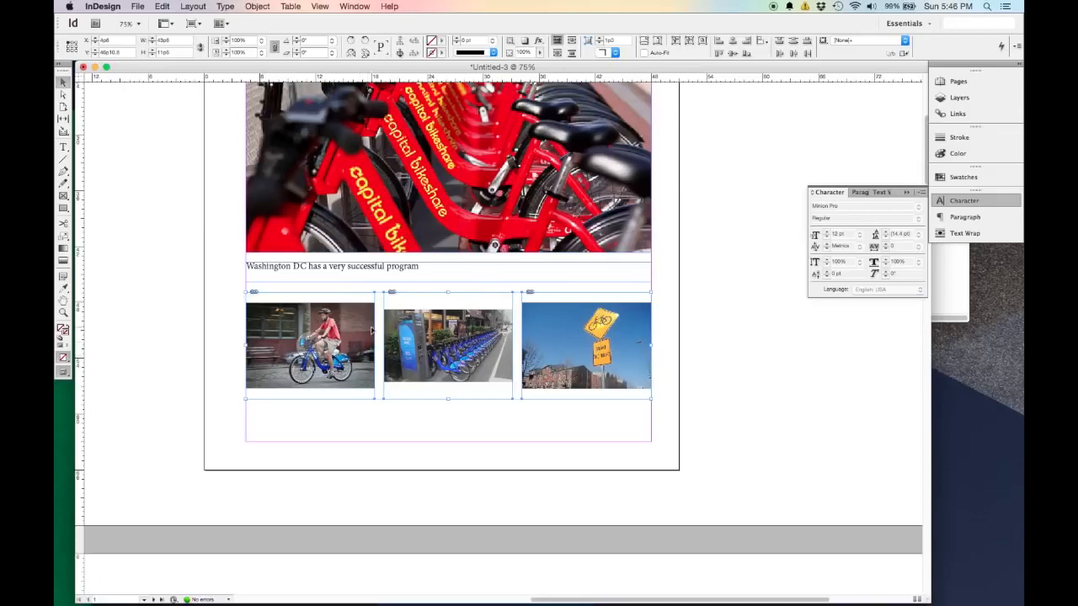
{"action": "left_click_drag", "start_coordinate": [449, 291], "coordinate": [450, 302]}
{"action": "left_click_drag", "start_coordinate": [449, 399], "coordinate": [454, 389]}
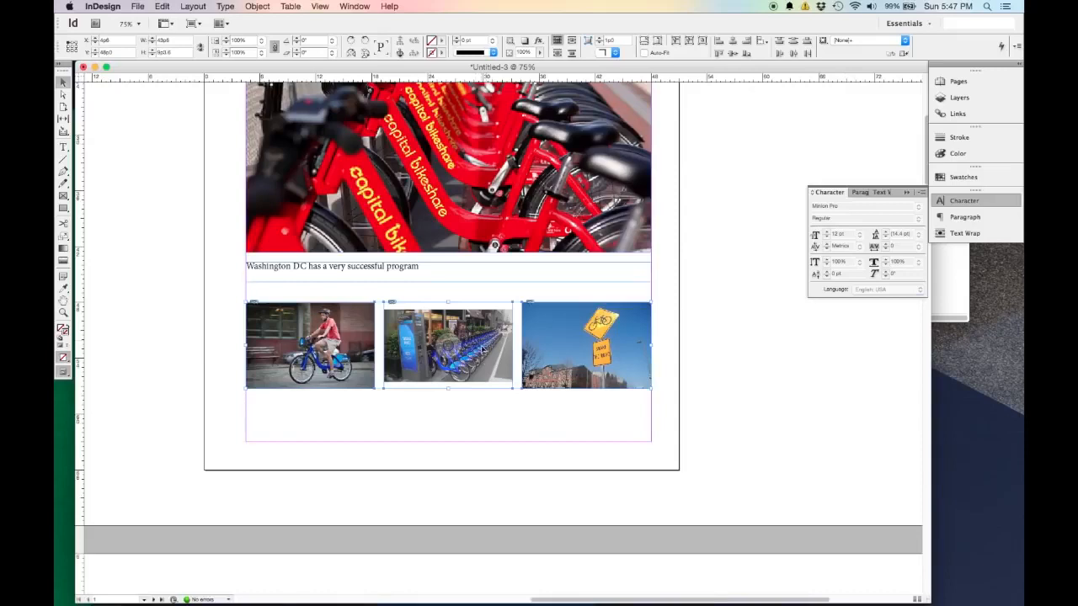
Try fitting the content to the frames of all three small pictures, and undo it.
{"action": "left_click", "coordinate": [678, 43]}
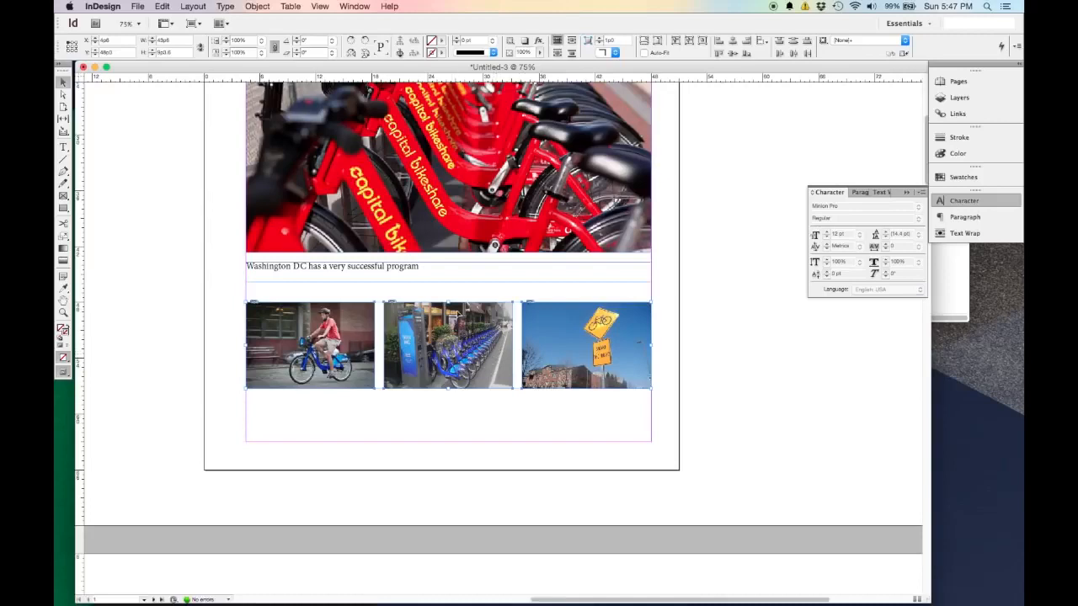
{"action": "left_click", "coordinate": [496, 413]}
{"action": "key", "text": "super+z"}
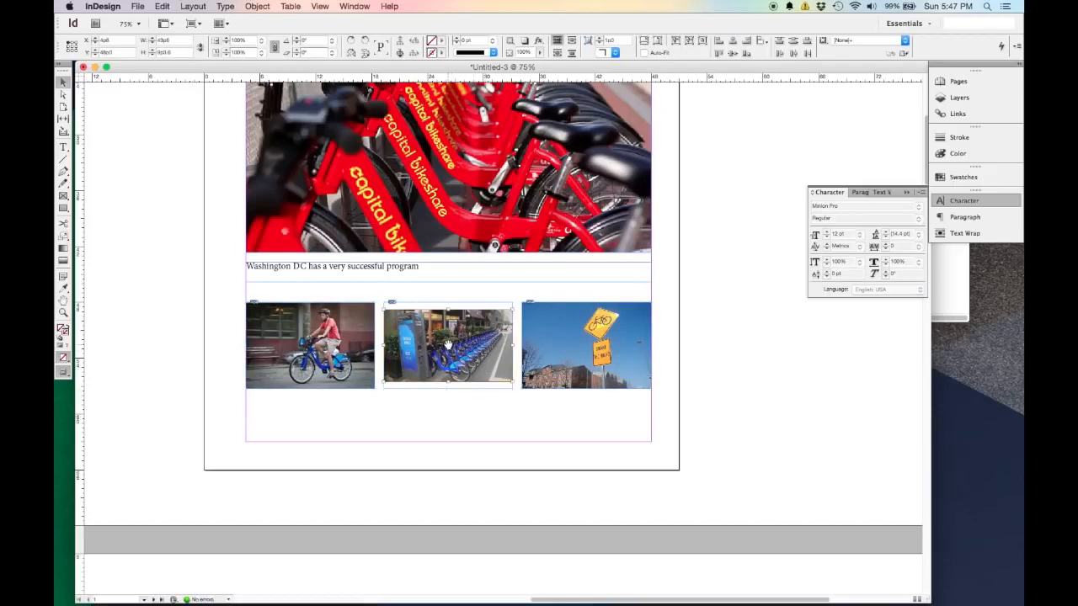
Scale the middle picture proportionally inside its frame to about 8.17% so it fills the frame, and deselect it.
{"action": "left_click", "coordinate": [447, 346]}
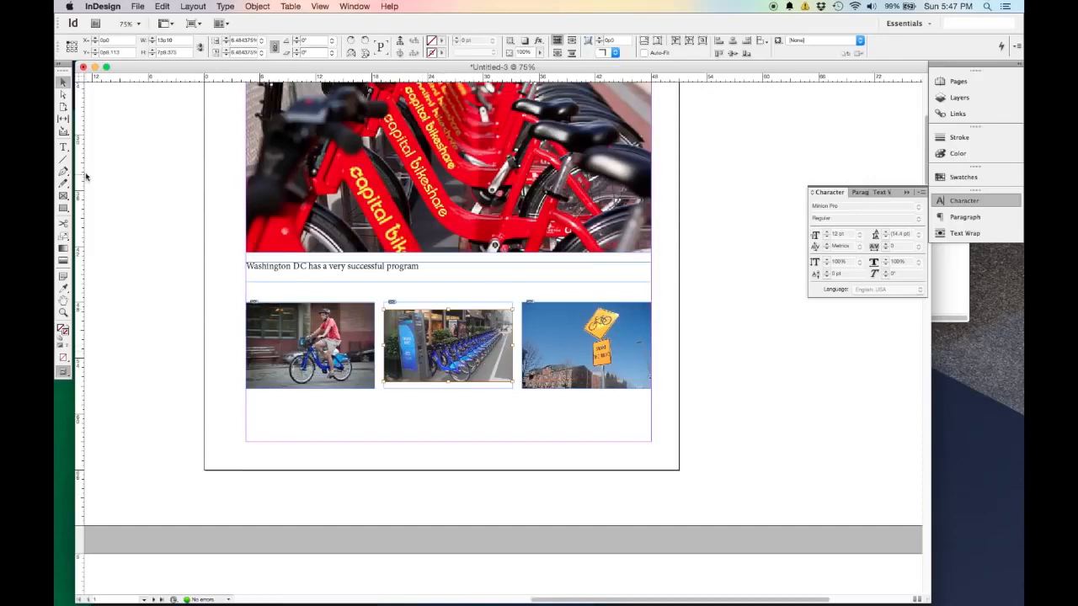
{"action": "left_click", "coordinate": [65, 237]}
{"action": "left_click", "coordinate": [451, 345]}
{"action": "left_click_drag", "start_coordinate": [542, 418], "coordinate": [569, 437]}
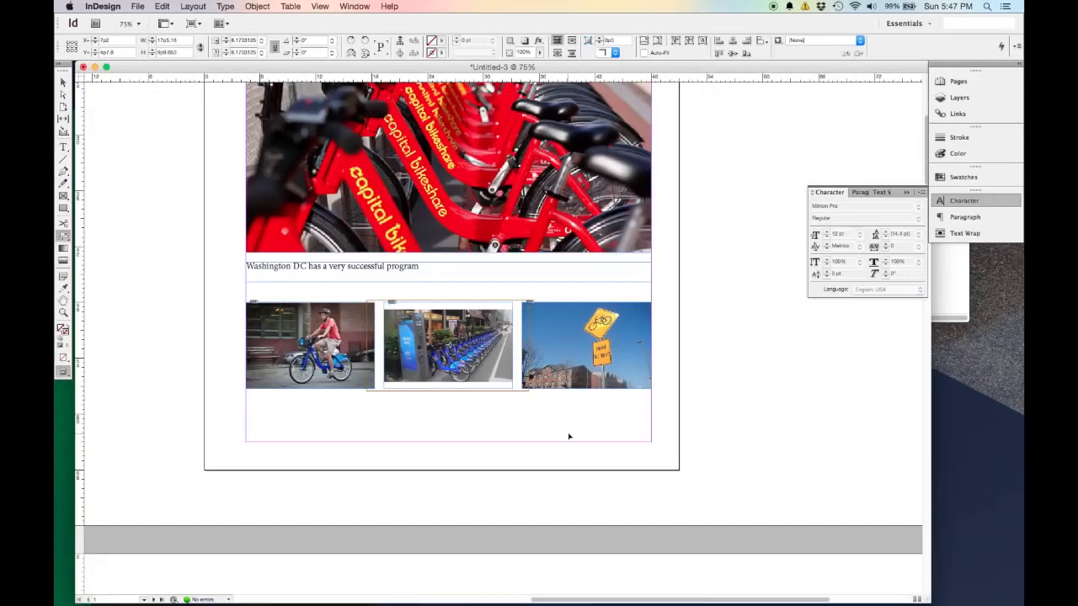
{"action": "key", "text": "super+alt+shift+c"}
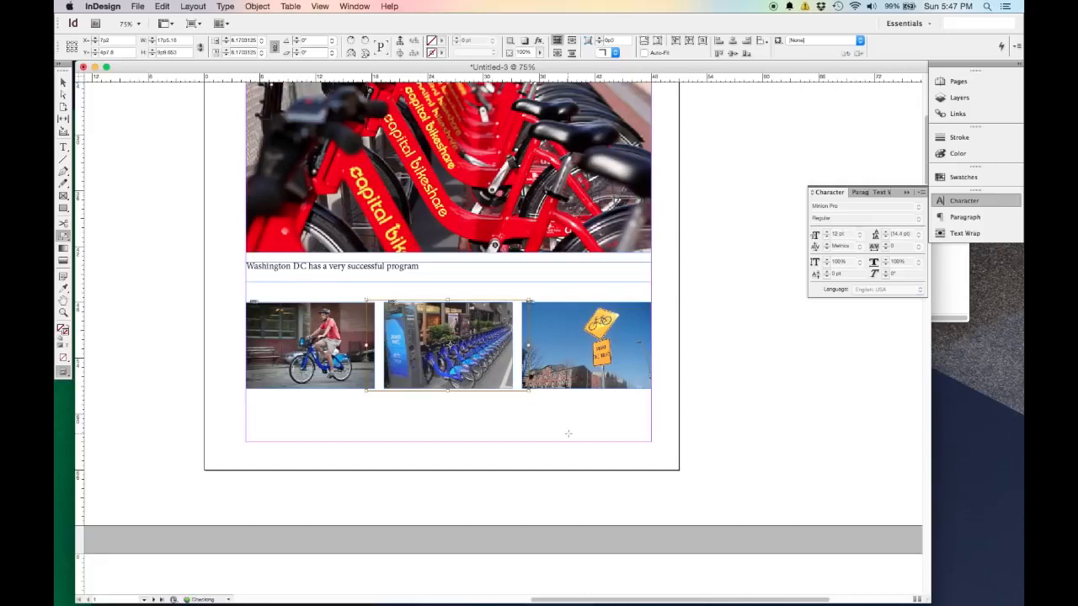
{"action": "key", "text": "v"}
{"action": "left_click", "coordinate": [573, 427]}
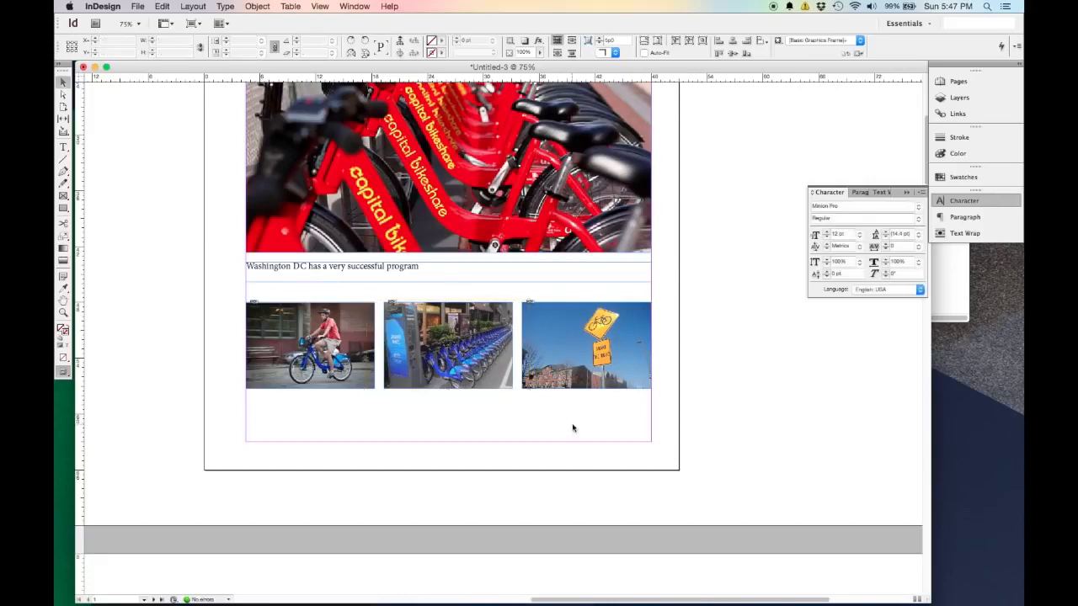
Select the row of three small pictures and move it down to the page's bottom margin.
{"action": "left_click_drag", "start_coordinate": [596, 422], "coordinate": [293, 337]}
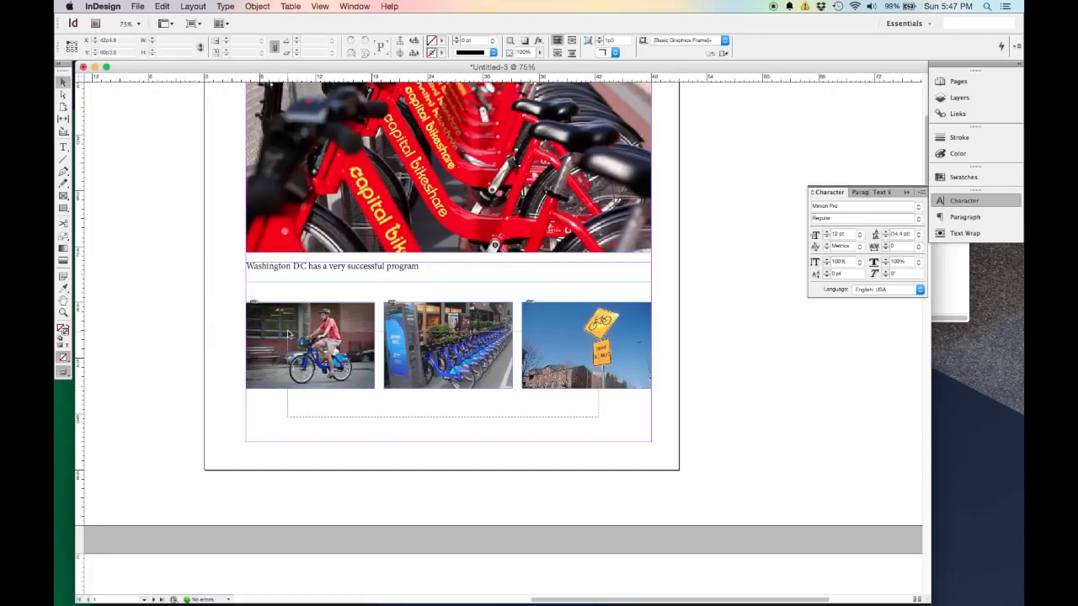
{"action": "left_click_drag", "start_coordinate": [563, 388], "coordinate": [561, 429]}
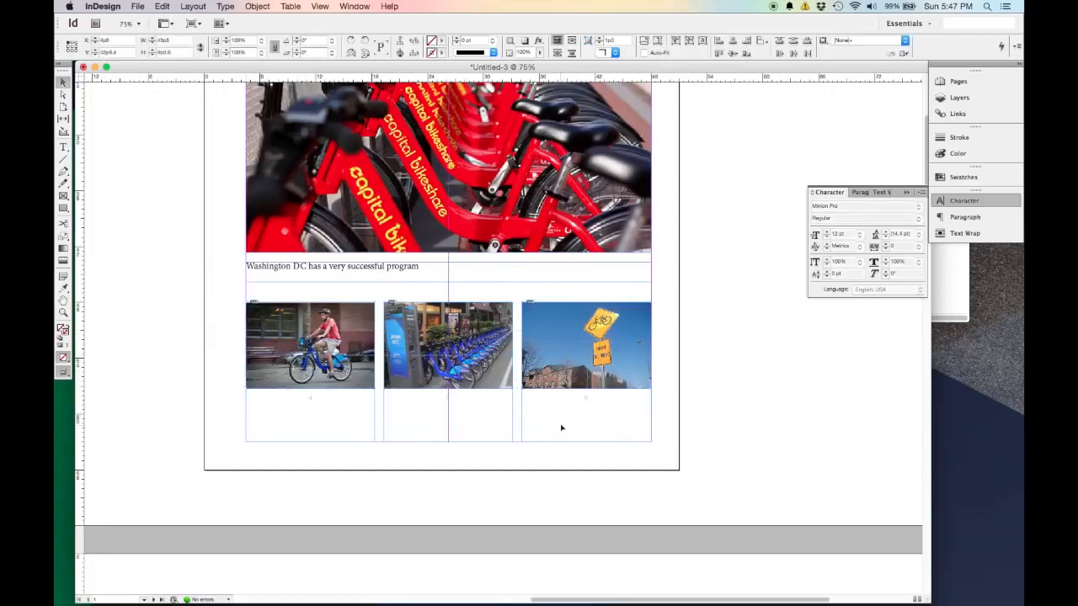
Move the "Urban Transportation of the Future" frame up to the top margin, reduce its height to the text line, and move the Bike Share title up beneath it.
{"action": "scroll", "coordinate": [748, 370], "scroll_direction": "up", "scroll_amount": 5}
{"action": "scroll", "coordinate": [745, 374], "scroll_direction": "down", "scroll_amount": 1}
{"action": "scroll", "coordinate": [745, 374], "scroll_direction": "up", "scroll_amount": 4}
{"action": "scroll", "coordinate": [746, 374], "scroll_direction": "down", "scroll_amount": 3}
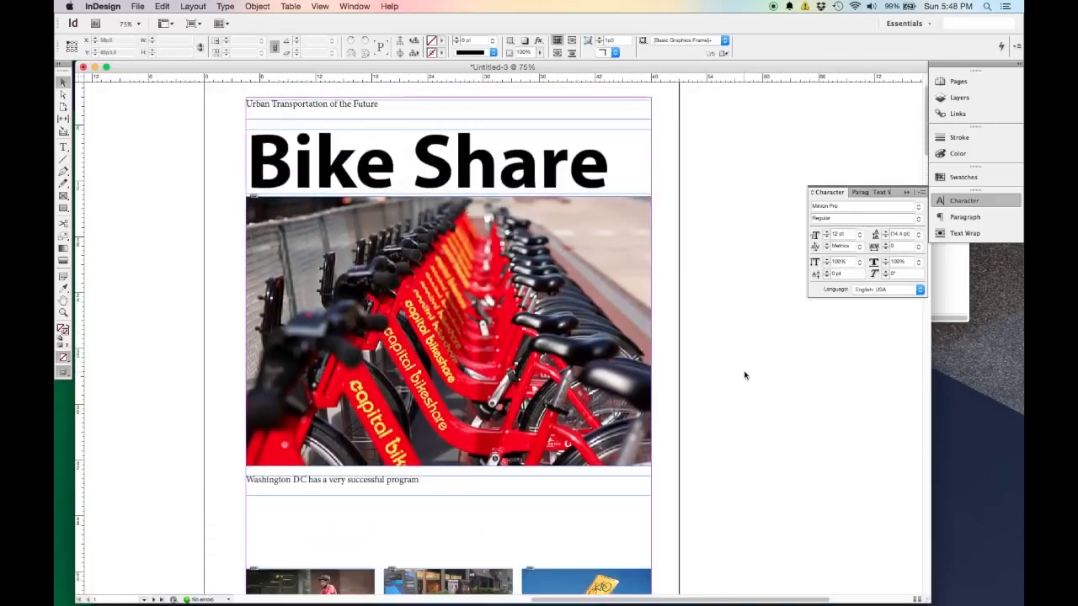
{"action": "scroll", "coordinate": [447, 291], "scroll_direction": "up", "scroll_amount": 2}
{"action": "left_click_drag", "start_coordinate": [435, 112], "coordinate": [436, 109]}
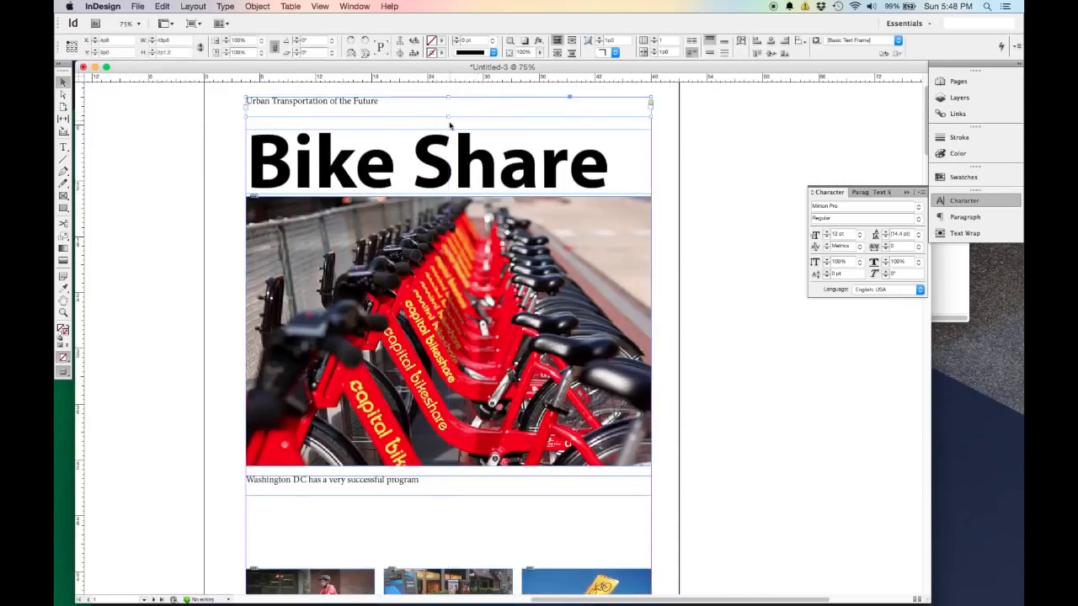
{"action": "left_click_drag", "start_coordinate": [449, 117], "coordinate": [448, 106]}
{"action": "left_click_drag", "start_coordinate": [480, 162], "coordinate": [481, 139]}
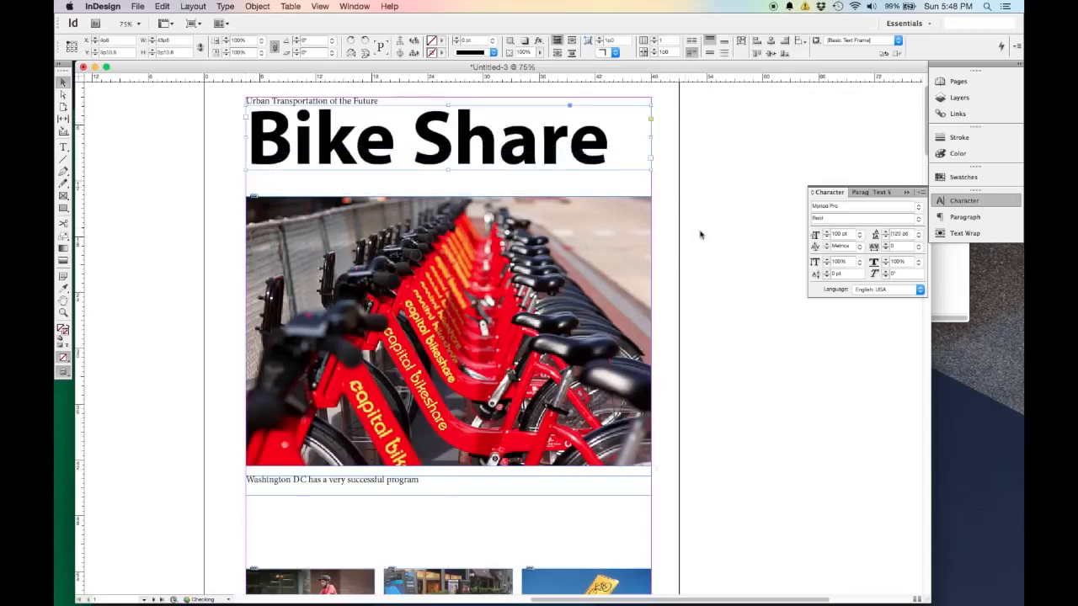
Extend the tagline frame down to the Bike Share title, enlarge the tagline text to 18 pt, and deselect it.
{"action": "left_click", "coordinate": [696, 178]}
{"action": "left_click", "coordinate": [429, 103]}
{"action": "left_click_drag", "start_coordinate": [448, 107], "coordinate": [450, 115]}
{"action": "triple_click", "coordinate": [343, 103]}
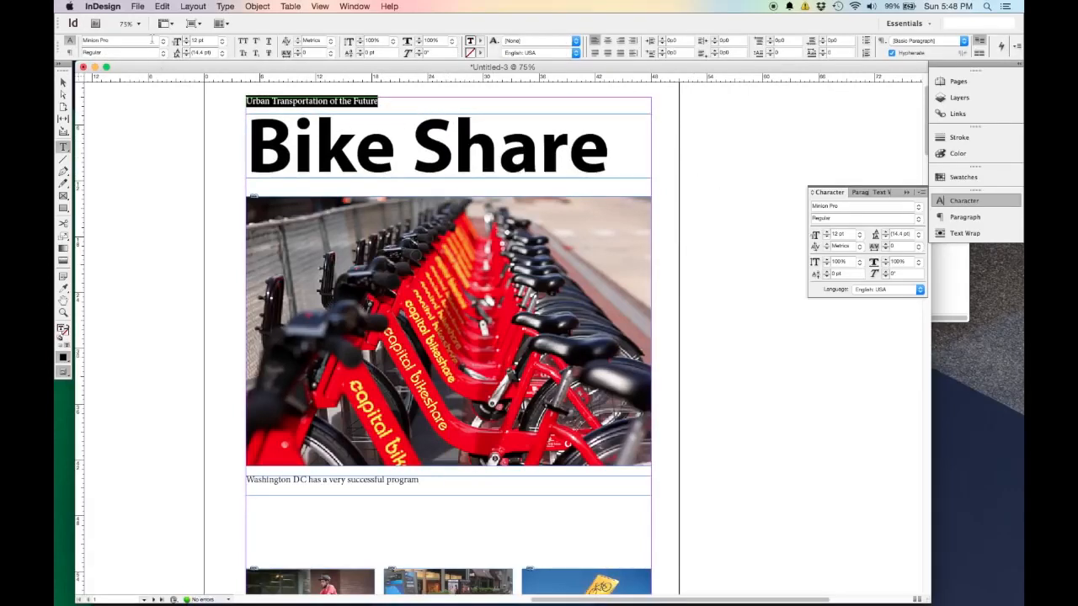
{"action": "left_click", "coordinate": [187, 39]}
{"action": "left_click", "coordinate": [187, 38]}
{"action": "left_click", "coordinate": [187, 39]}
{"action": "left_click", "coordinate": [187, 39]}
{"action": "left_click", "coordinate": [187, 39]}
{"action": "left_click", "coordinate": [187, 39]}
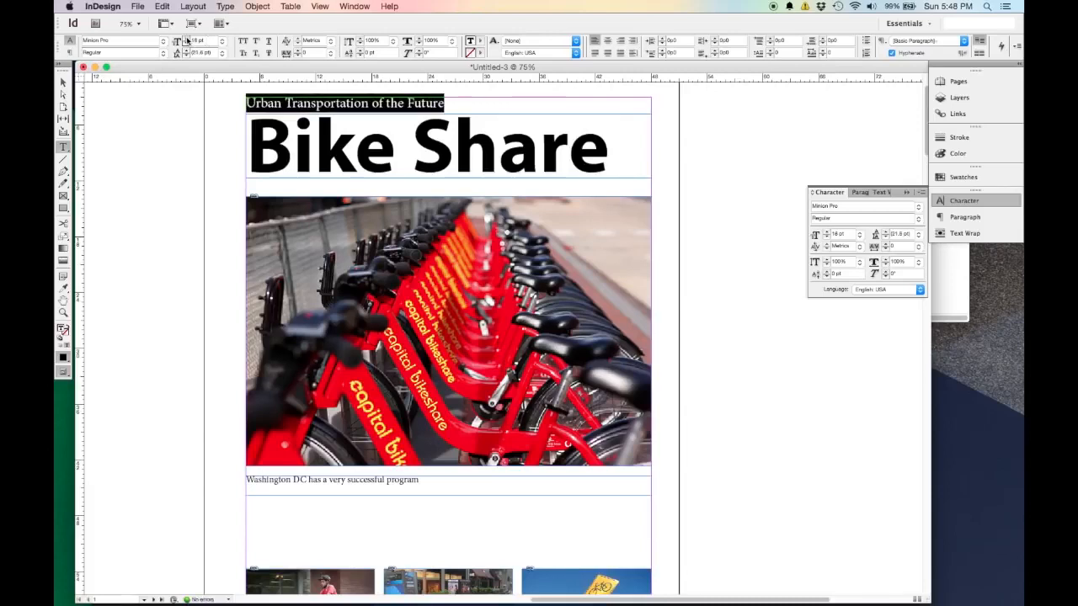
{"action": "left_click", "coordinate": [62, 82]}
{"action": "left_click", "coordinate": [180, 216]}
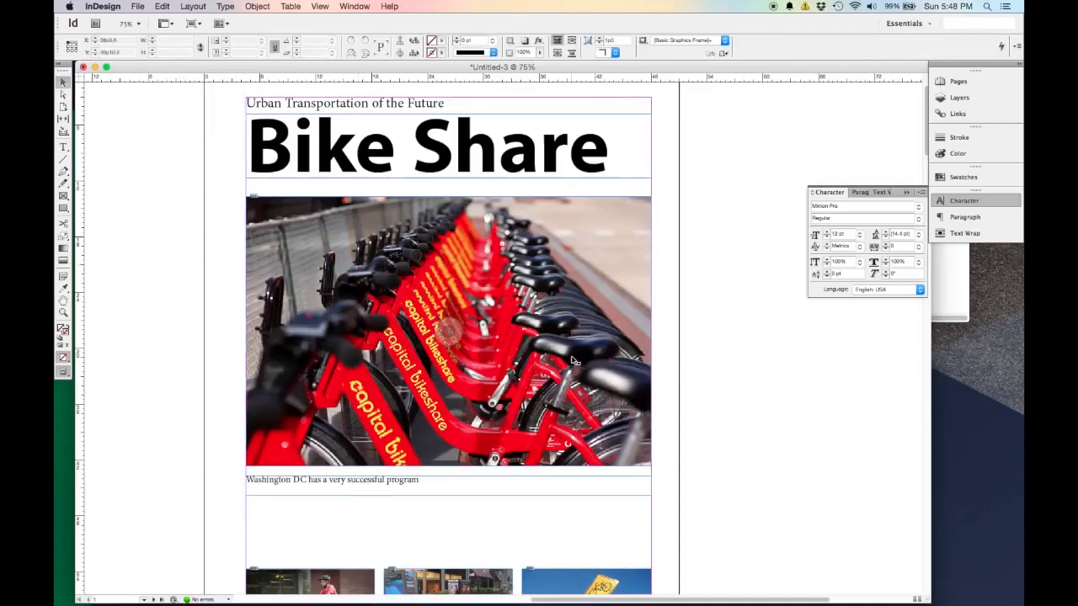
Move the large bike photo up closer to the title and the Washington DC caption up beneath the photo, with matching gaps.
{"action": "left_click_drag", "start_coordinate": [576, 386], "coordinate": [573, 376]}
{"action": "left_click_drag", "start_coordinate": [513, 494], "coordinate": [513, 479]}
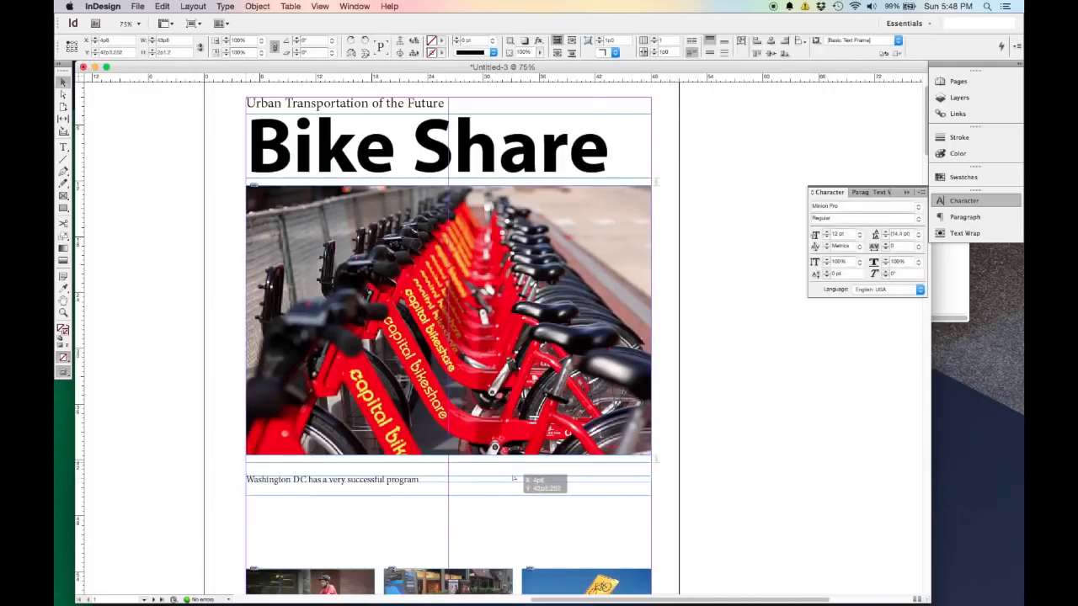
{"action": "mouse_move", "coordinate": [513, 480]}
{"action": "left_mouse_down"}
{"action": "mouse_move", "coordinate": [516, 490]}
{"action": "mouse_move", "coordinate": [514, 481]}
{"action": "left_mouse_up"}
{"action": "left_click_drag", "start_coordinate": [514, 480], "coordinate": [514, 481]}
{"action": "left_click_drag", "start_coordinate": [514, 480], "coordinate": [513, 480]}
{"action": "left_click_drag", "start_coordinate": [514, 481], "coordinate": [515, 481]}
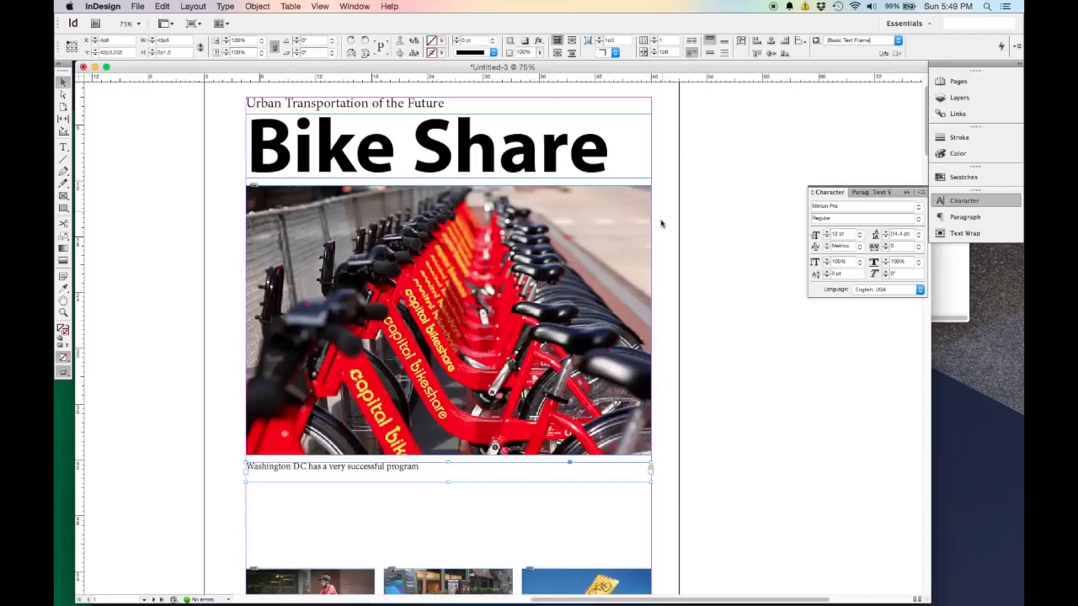
Reduce the Washington DC caption frame's height to fit its single text line, and deselect it.
{"action": "scroll", "coordinate": [661, 225], "scroll_direction": "down", "scroll_amount": 3}
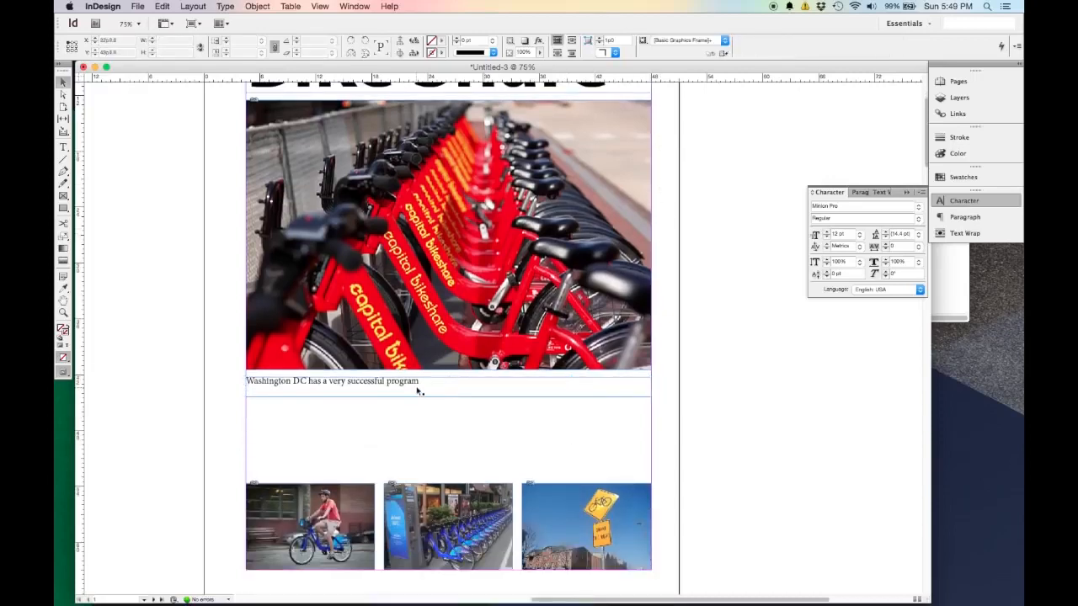
{"action": "left_click_drag", "start_coordinate": [450, 397], "coordinate": [450, 388]}
{"action": "left_click", "coordinate": [192, 331]}
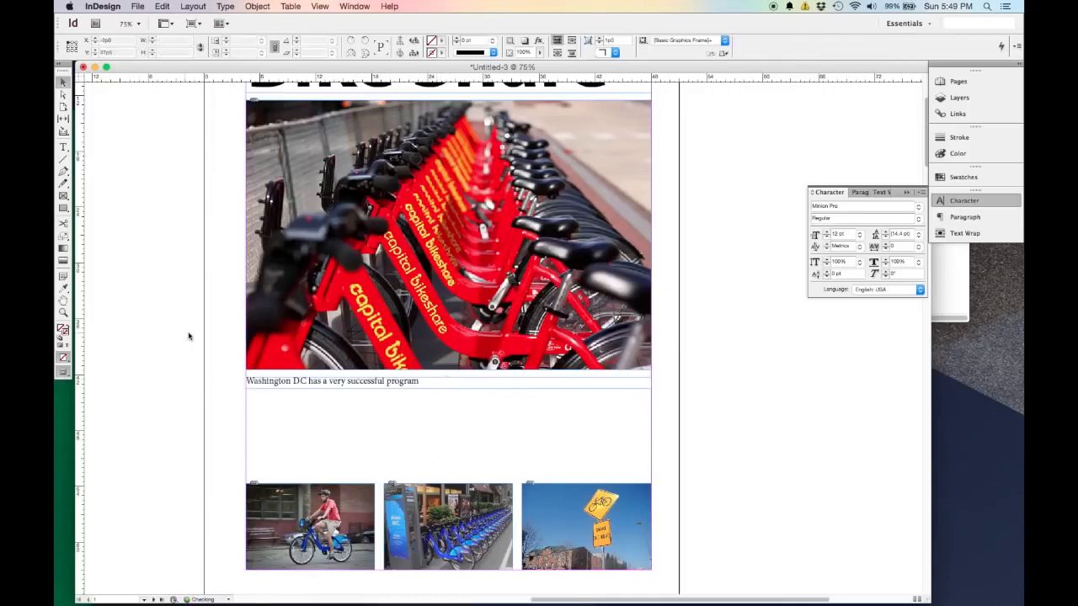
Draw three linked text frames side by side between the caption and the small pictures, about 43p6 wide overall and 7p10 high.
{"action": "left_click", "coordinate": [63, 147]}
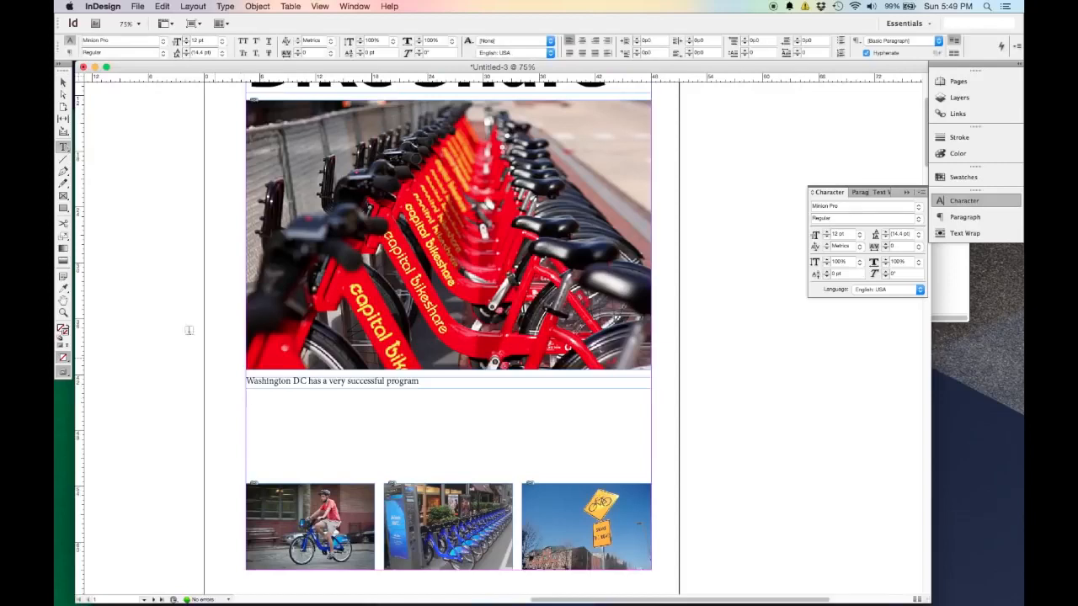
{"action": "left_click_drag", "start_coordinate": [246, 396], "coordinate": [654, 472]}
{"action": "key", "text": "Right"}
{"action": "key", "text": "Right"}
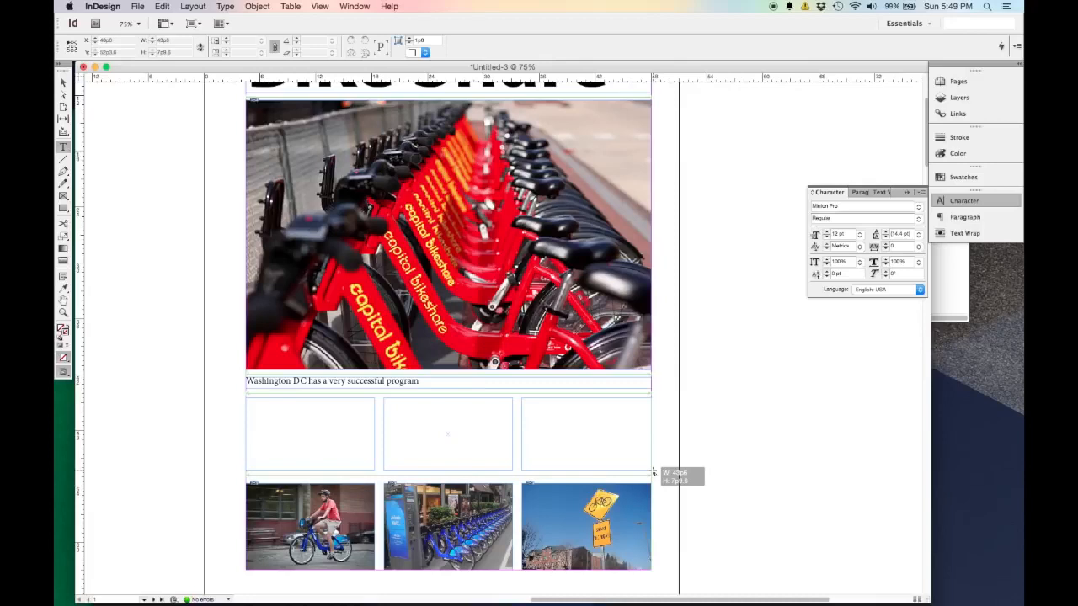
{"action": "left_click_drag", "start_coordinate": [655, 473], "coordinate": [654, 473]}
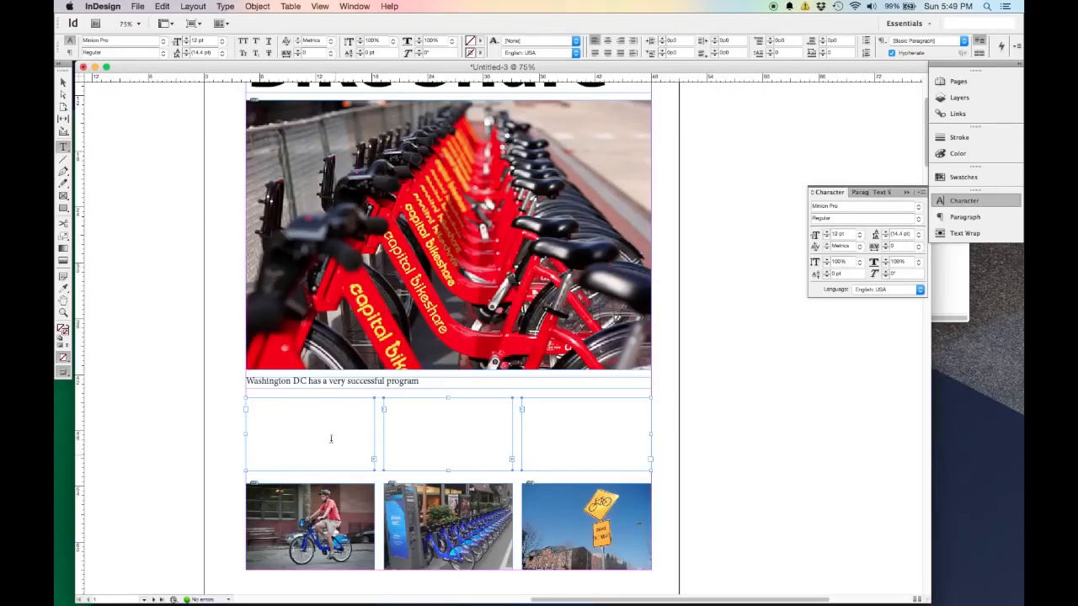
Fill the three linked text frames with placeholder text.
{"action": "left_click", "coordinate": [63, 82]}
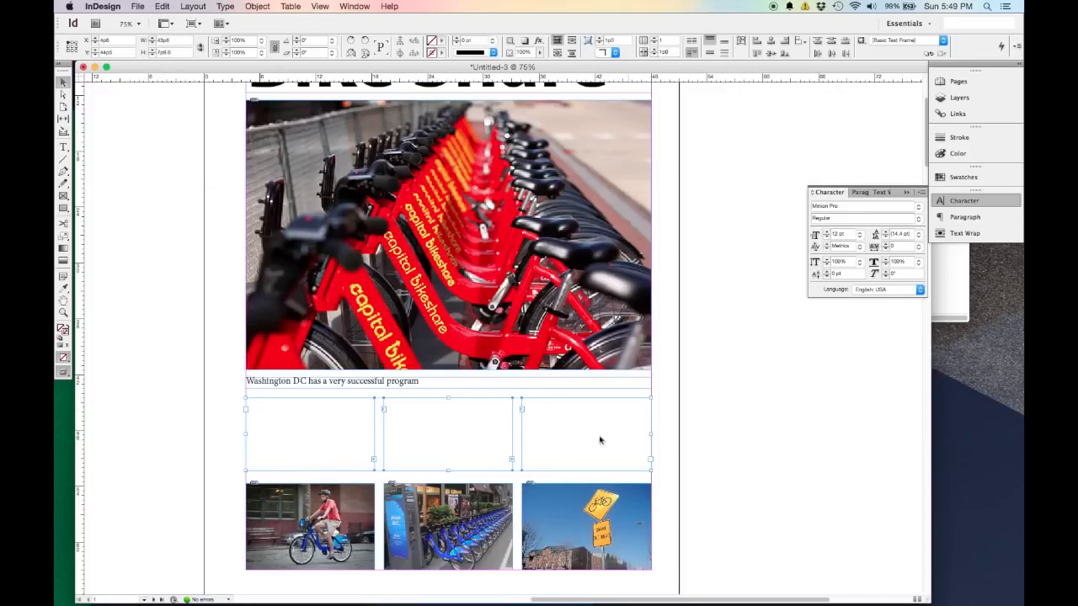
{"action": "left_click", "coordinate": [139, 6]}
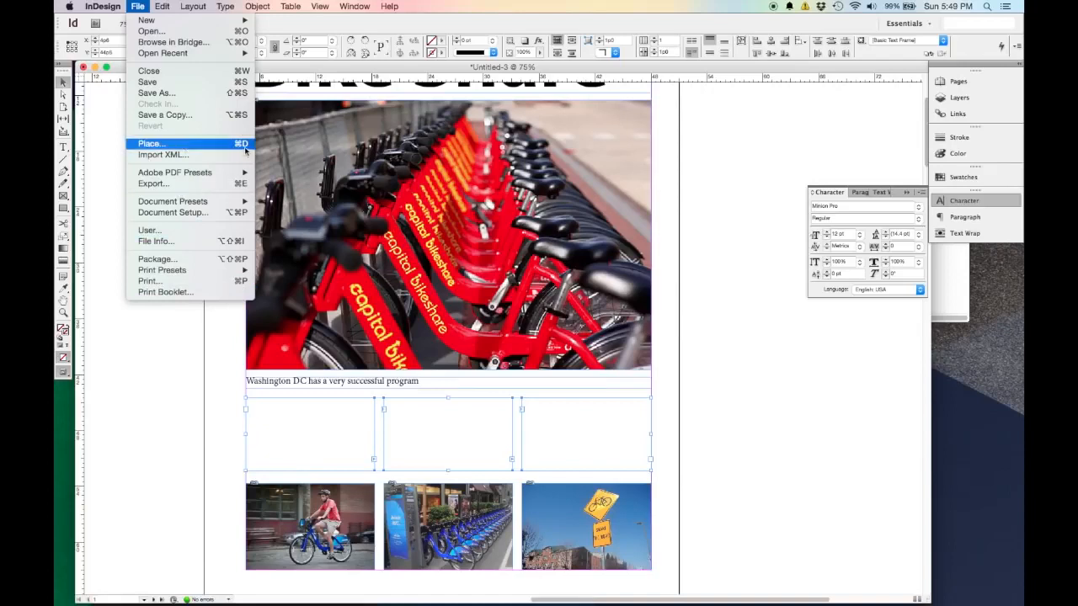
{"action": "left_click", "coordinate": [137, 6]}
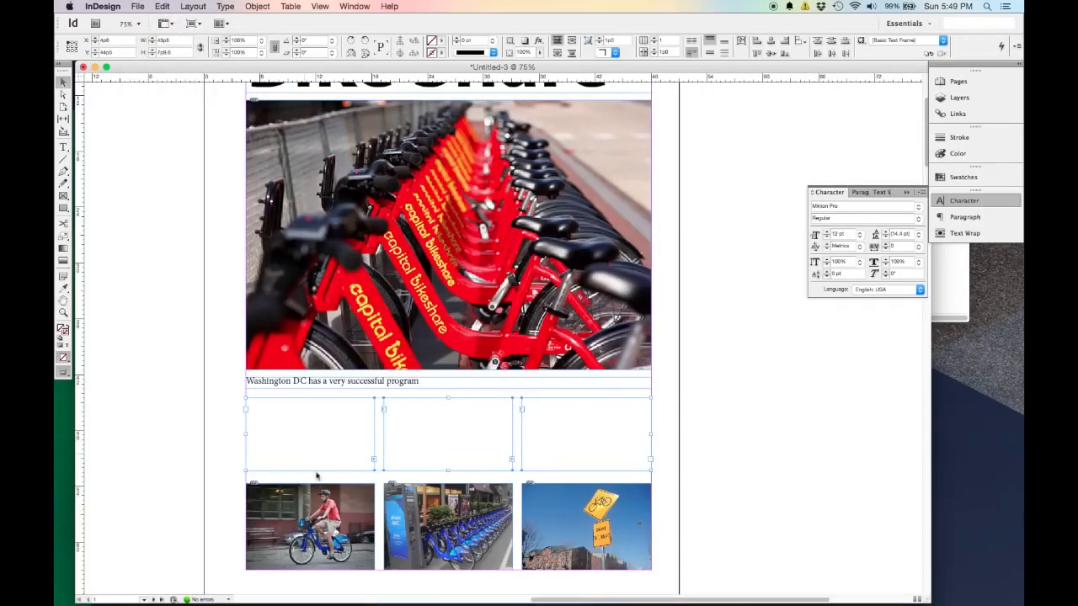
{"action": "left_click", "coordinate": [226, 6]}
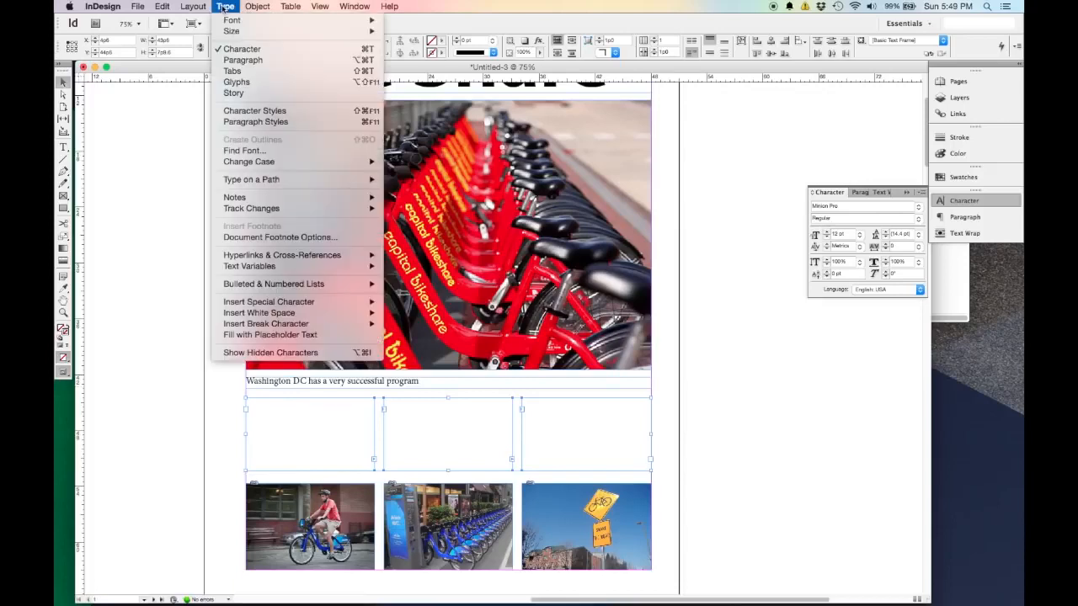
{"action": "left_click", "coordinate": [341, 337]}
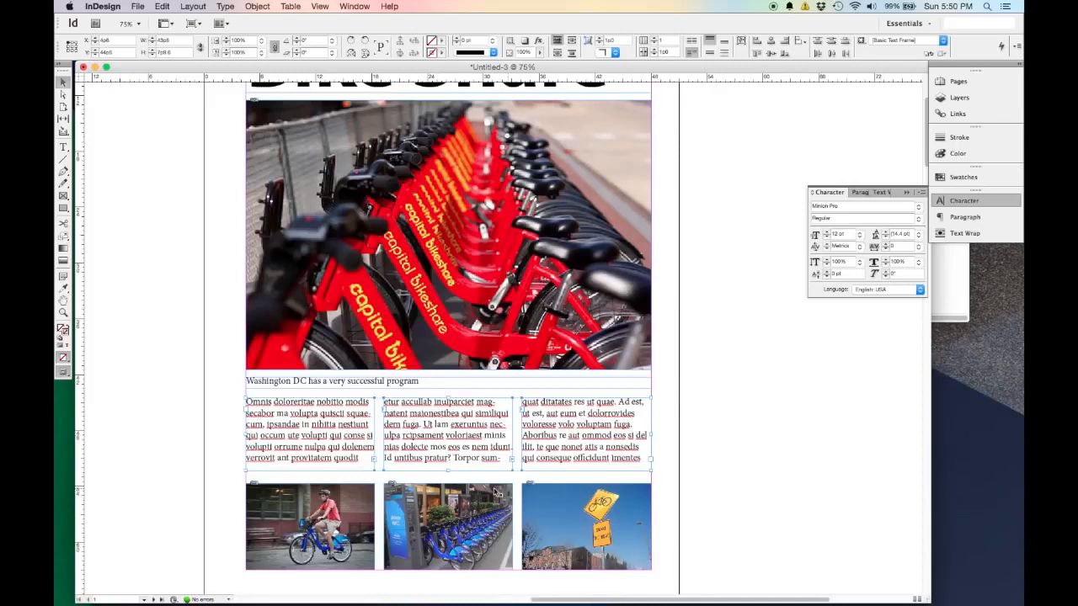
Extend the three text frames down toward the small pictures to about 8p5 high, and fill the leftover space with placeholder text.
{"action": "left_click_drag", "start_coordinate": [448, 472], "coordinate": [448, 478]}
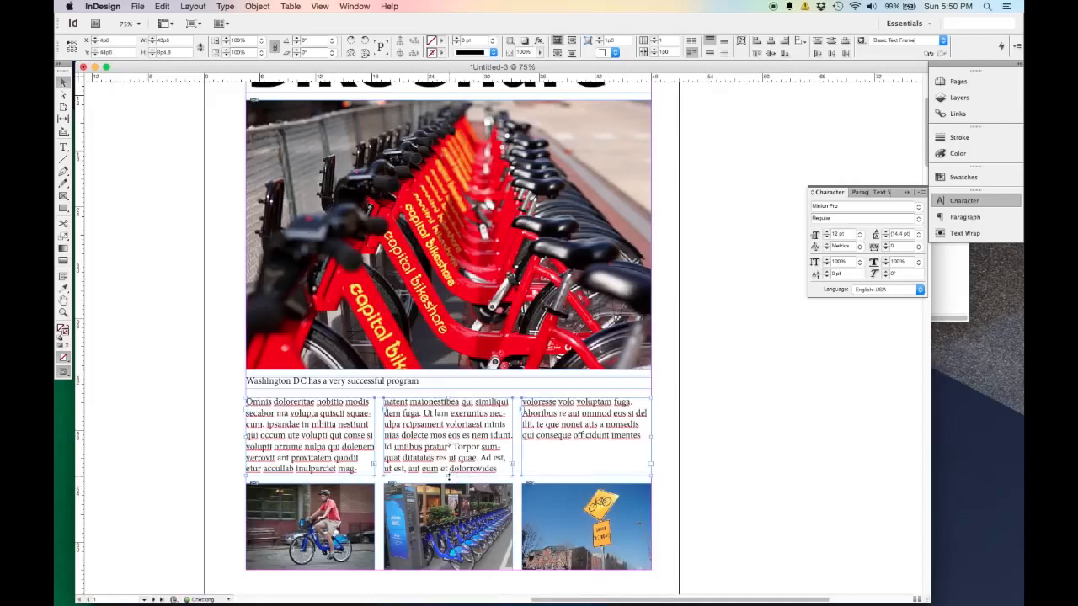
{"action": "left_click", "coordinate": [593, 459]}
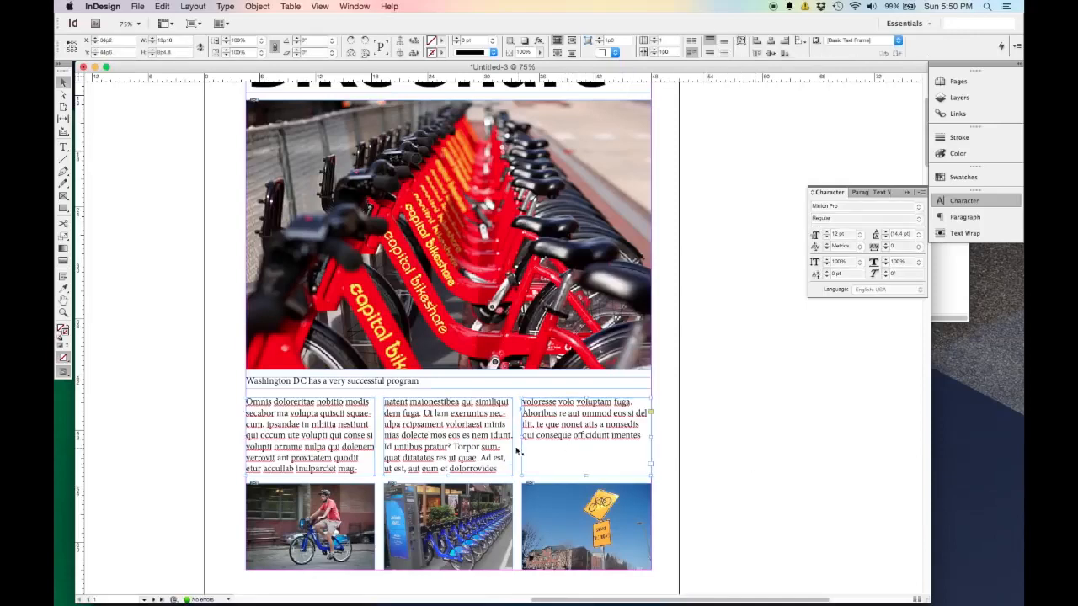
{"action": "left_click", "coordinate": [189, 422]}
{"action": "left_click", "coordinate": [341, 436]}
{"action": "left_click", "coordinate": [433, 438], "text": "shift"}
{"action": "left_click", "coordinate": [568, 443], "text": "shift"}
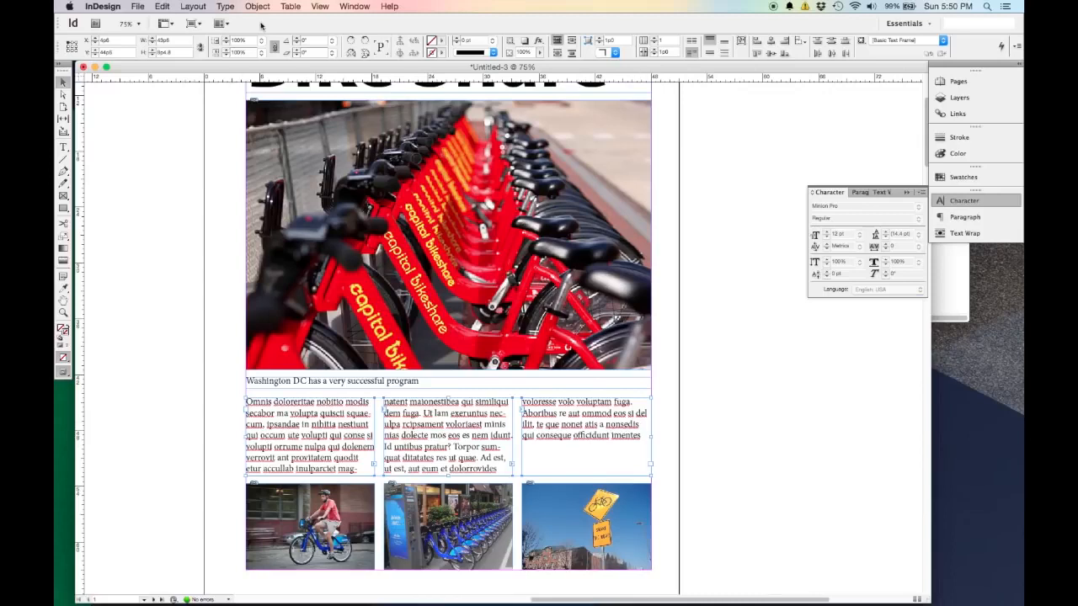
{"action": "left_click", "coordinate": [235, 7]}
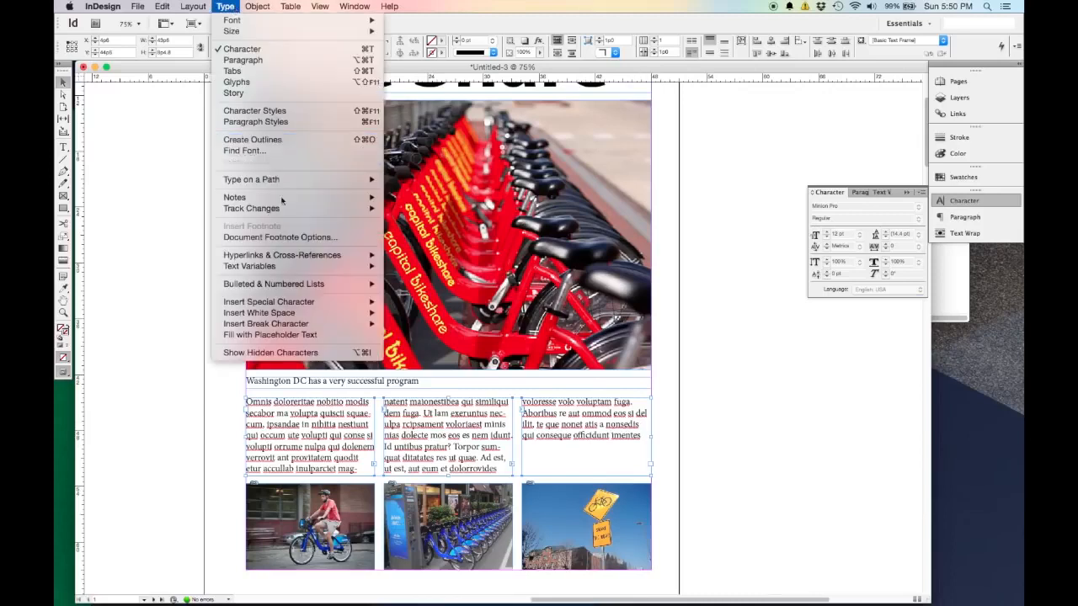
{"action": "left_click", "coordinate": [320, 335]}
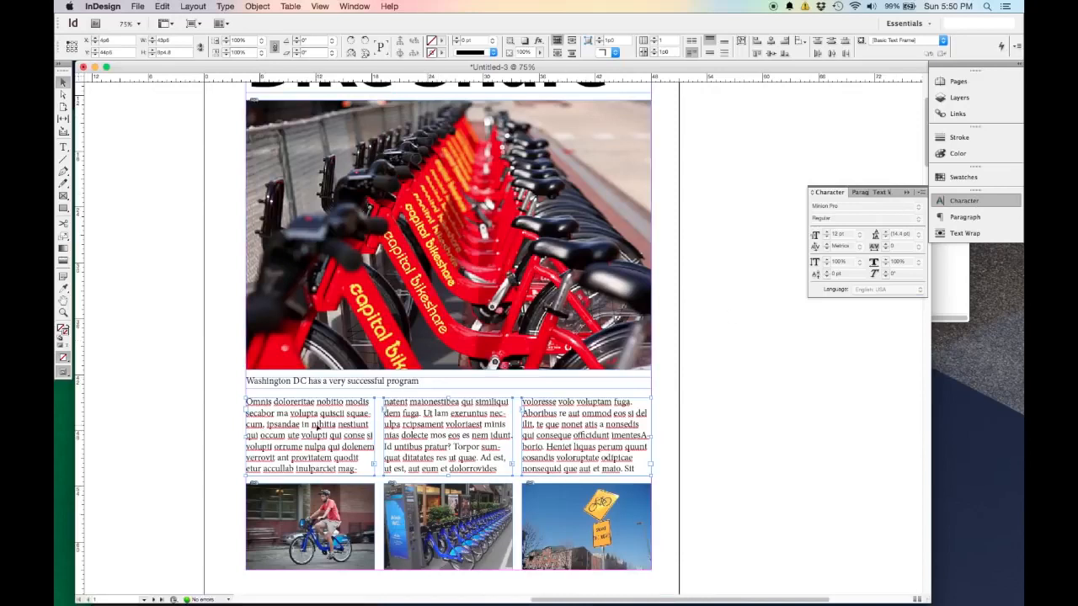
Set all of the placeholder text in the three linked frames to 10 pt, and deselect it.
{"action": "double_click", "coordinate": [295, 402]}
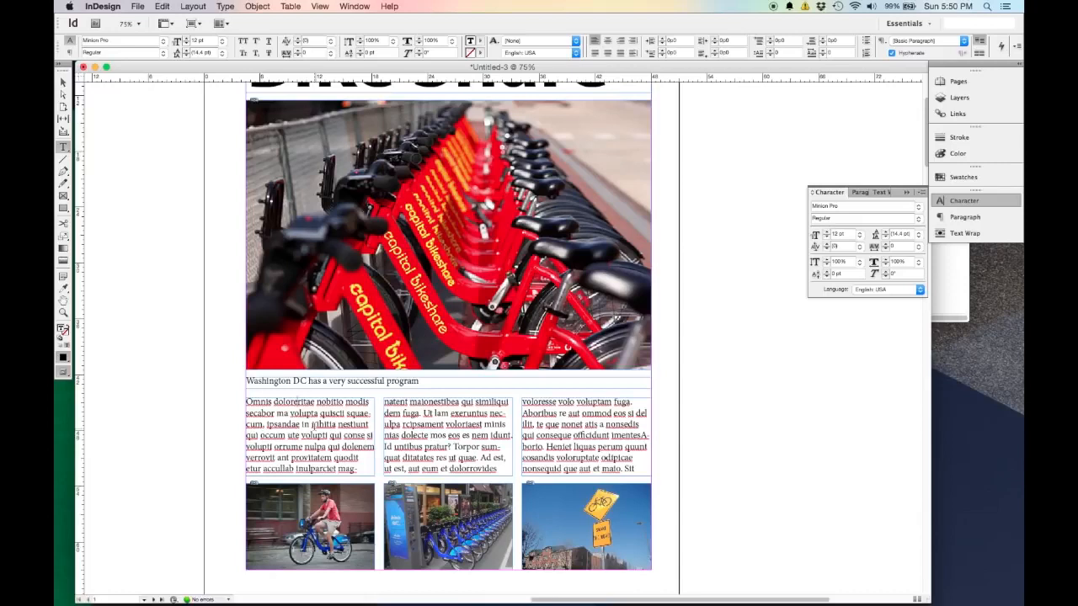
{"action": "left_click", "coordinate": [168, 6]}
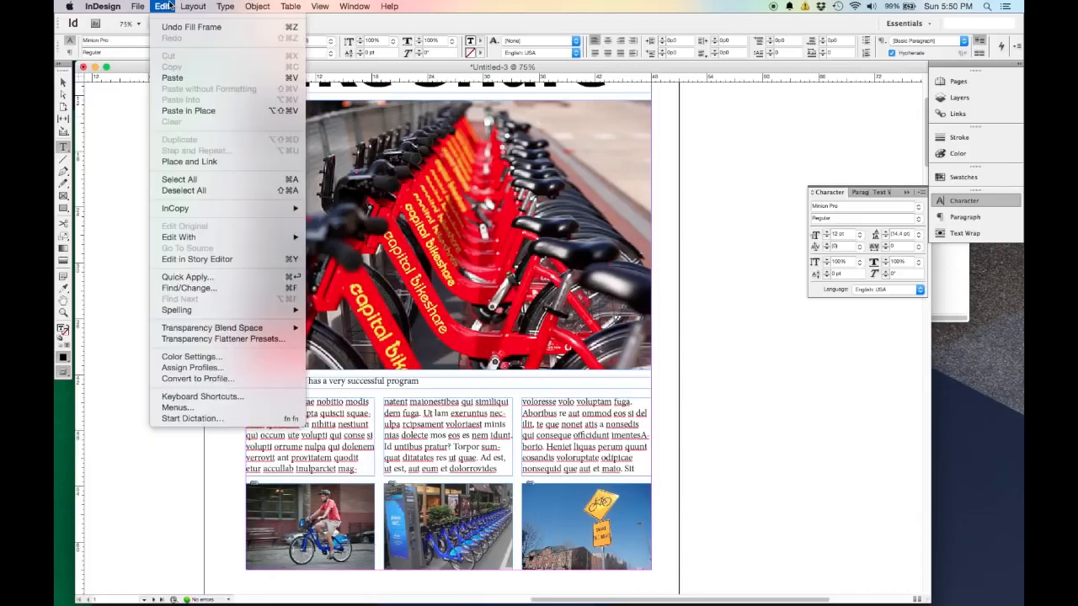
{"action": "left_click", "coordinate": [297, 184]}
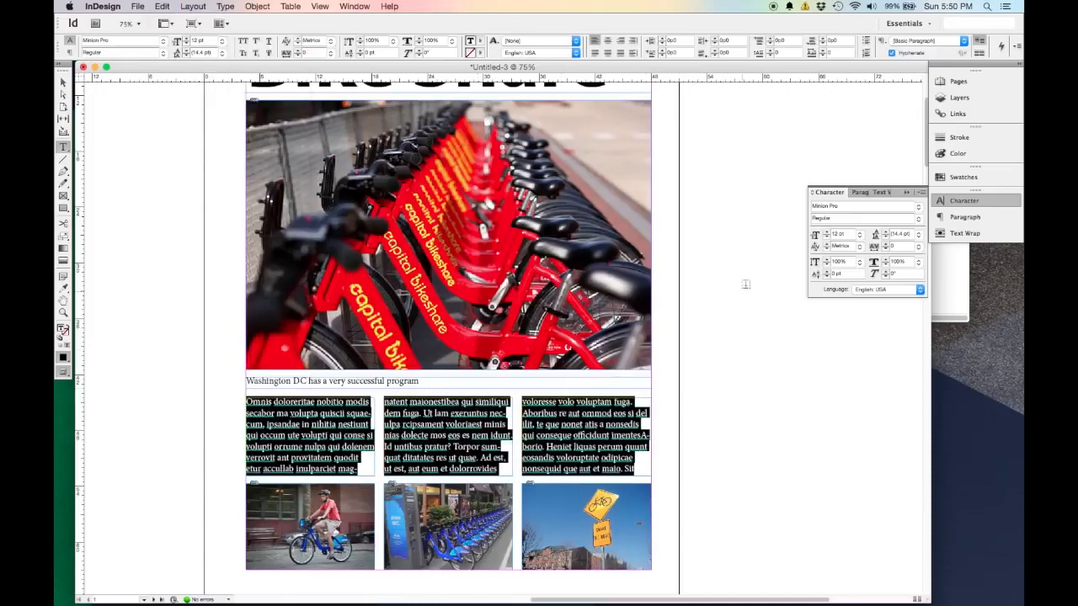
{"action": "left_click", "coordinate": [859, 240]}
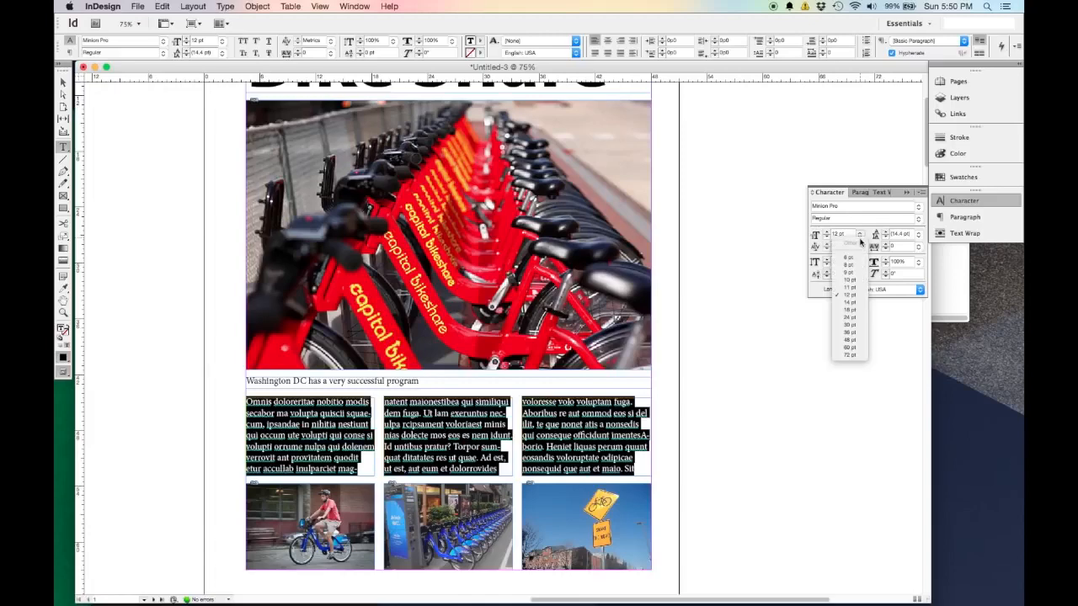
{"action": "left_click", "coordinate": [850, 280]}
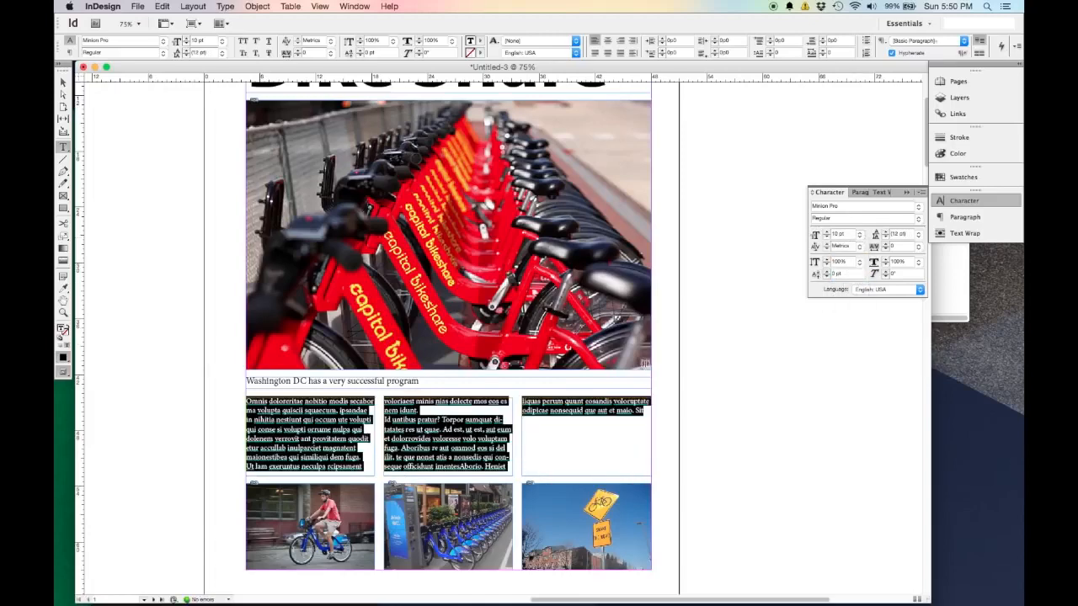
{"action": "left_click", "coordinate": [63, 82]}
{"action": "left_click", "coordinate": [211, 440]}
Fill the empty remainder of the third column with more placeholder text.
{"action": "scroll", "coordinate": [760, 426], "scroll_direction": "up", "scroll_amount": 1}
{"action": "scroll", "coordinate": [761, 426], "scroll_direction": "down", "scroll_amount": 1}
{"action": "double_click", "coordinate": [543, 432]}
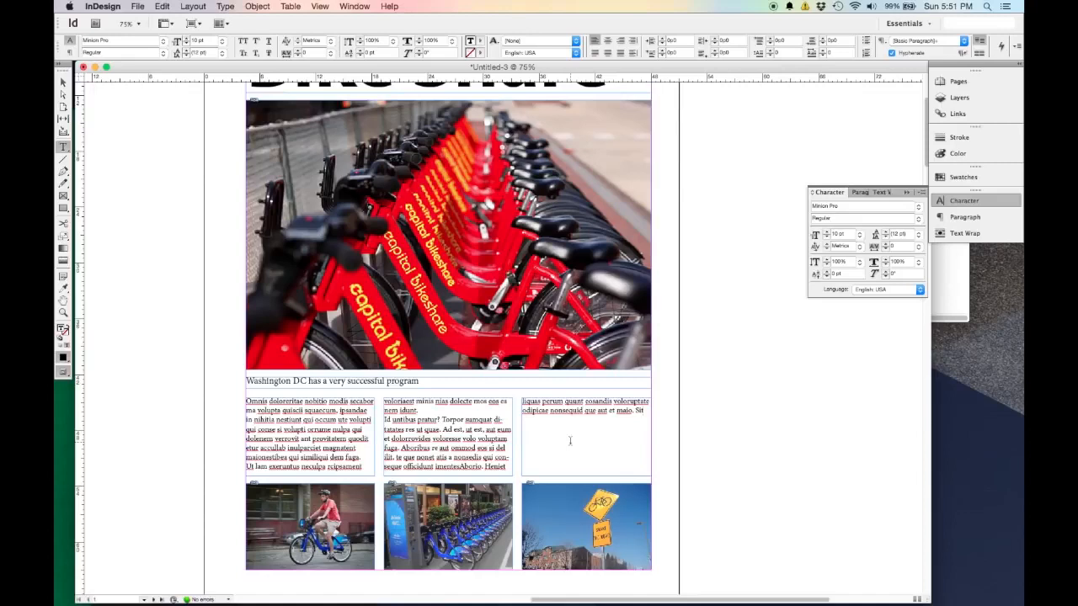
{"action": "key", "text": "super+a"}
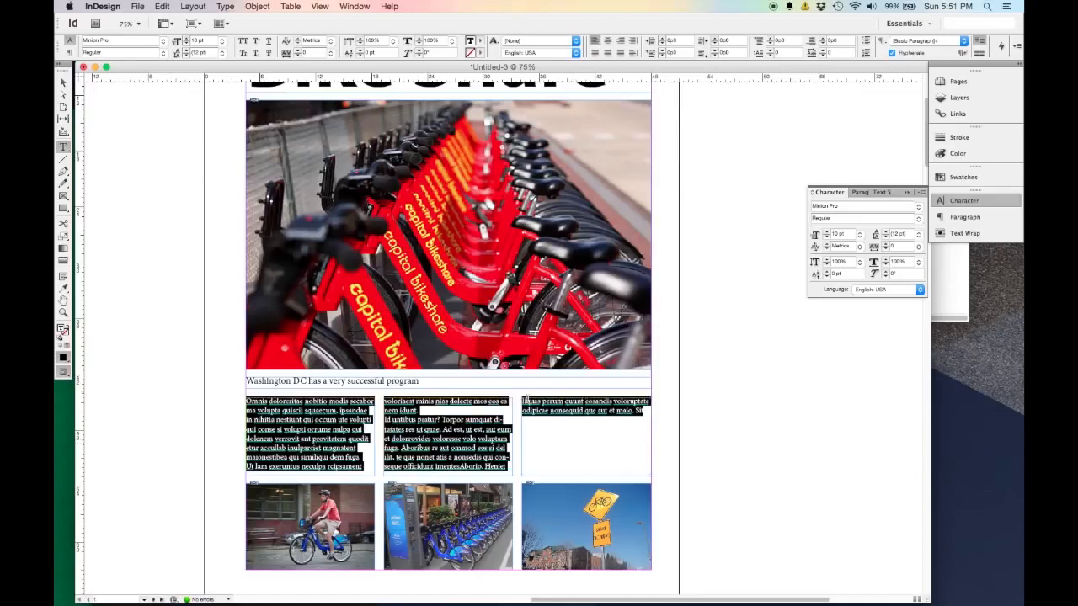
{"action": "left_click", "coordinate": [257, 6]}
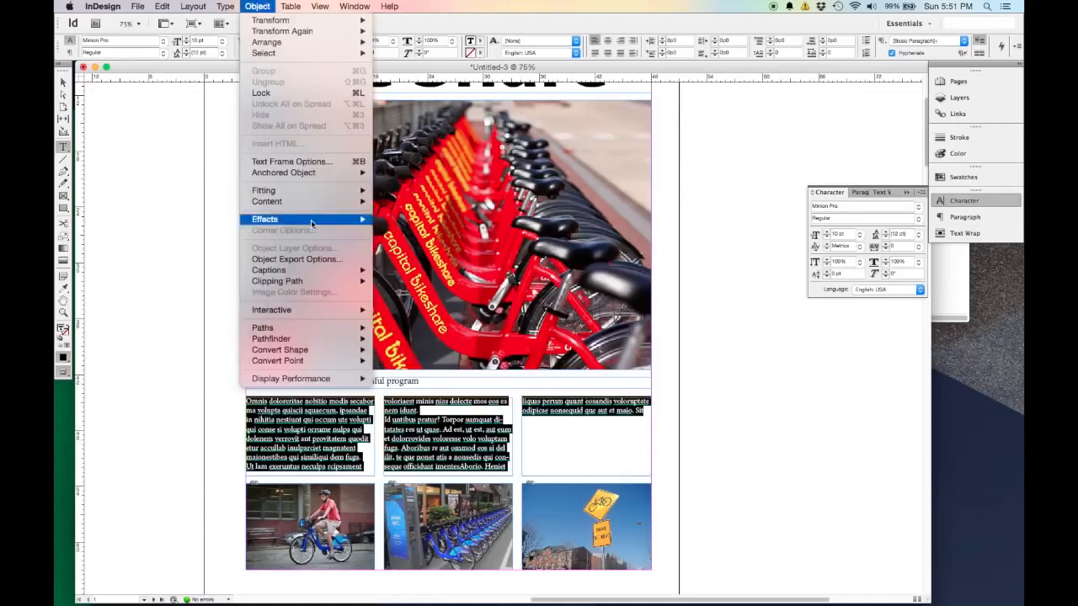
{"action": "mouse_move", "coordinate": [226, 6]}
{"action": "left_click", "coordinate": [305, 336]}
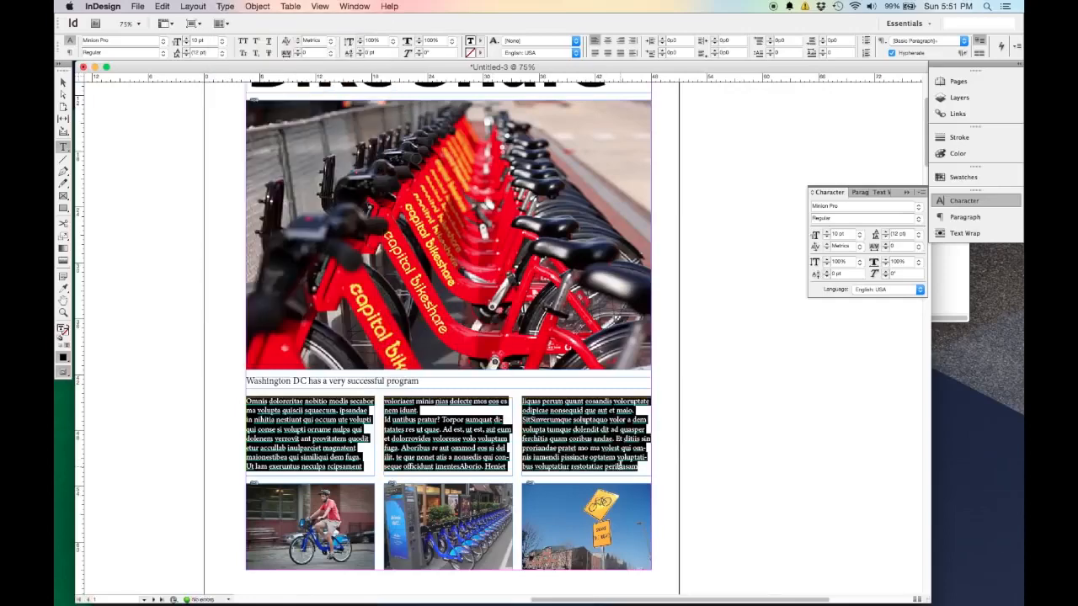
{"action": "left_click", "coordinate": [333, 425]}
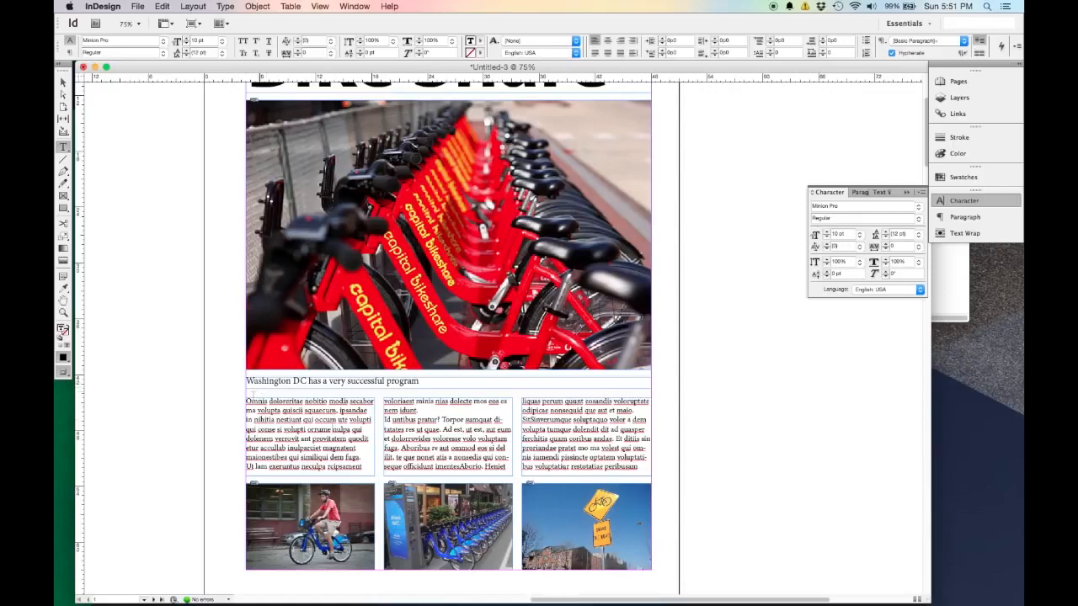
Give the first column's opening paragraph a one-character drop cap three lines deep, and deselect the text.
{"action": "mouse_move", "coordinate": [247, 402]}
{"action": "left_mouse_down"}
{"action": "mouse_move", "coordinate": [267, 411]}
{"action": "mouse_move", "coordinate": [257, 427]}
{"action": "mouse_move", "coordinate": [254, 420]}
{"action": "left_mouse_up"}
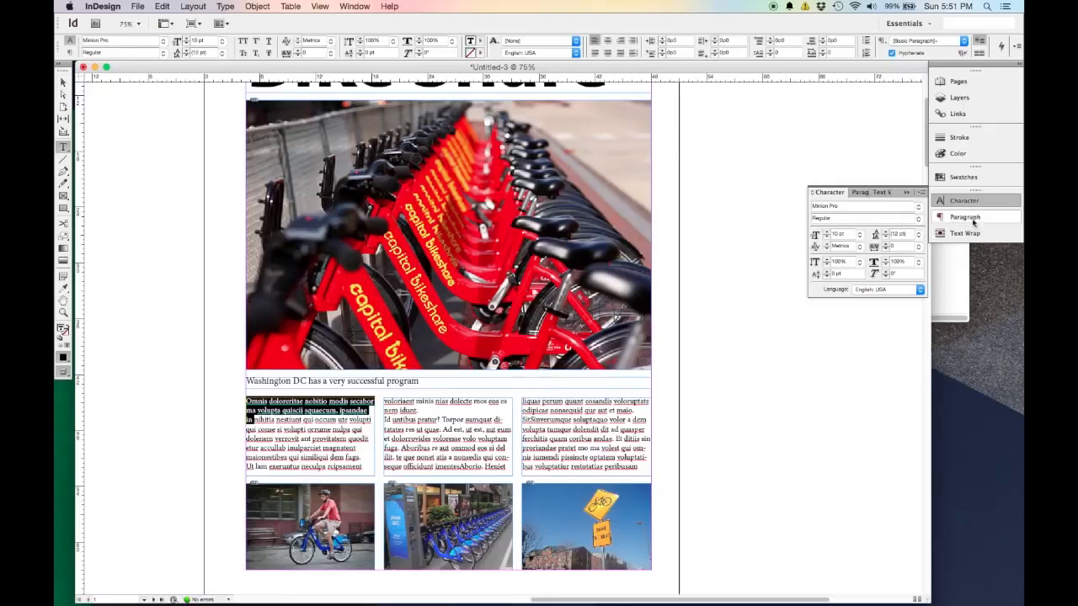
{"action": "left_click", "coordinate": [355, 5]}
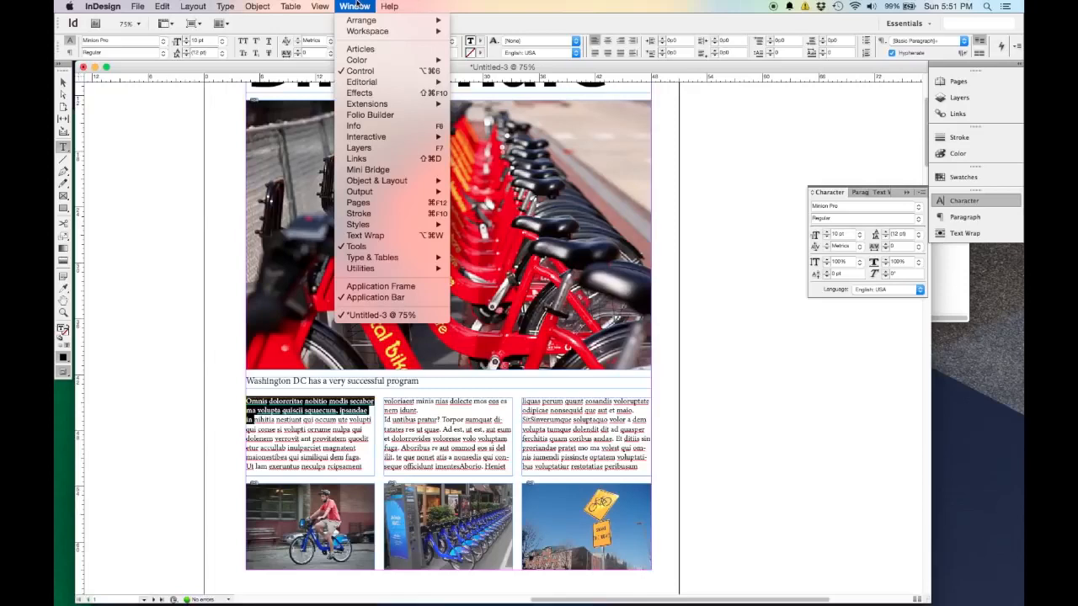
{"action": "mouse_move", "coordinate": [413, 263]}
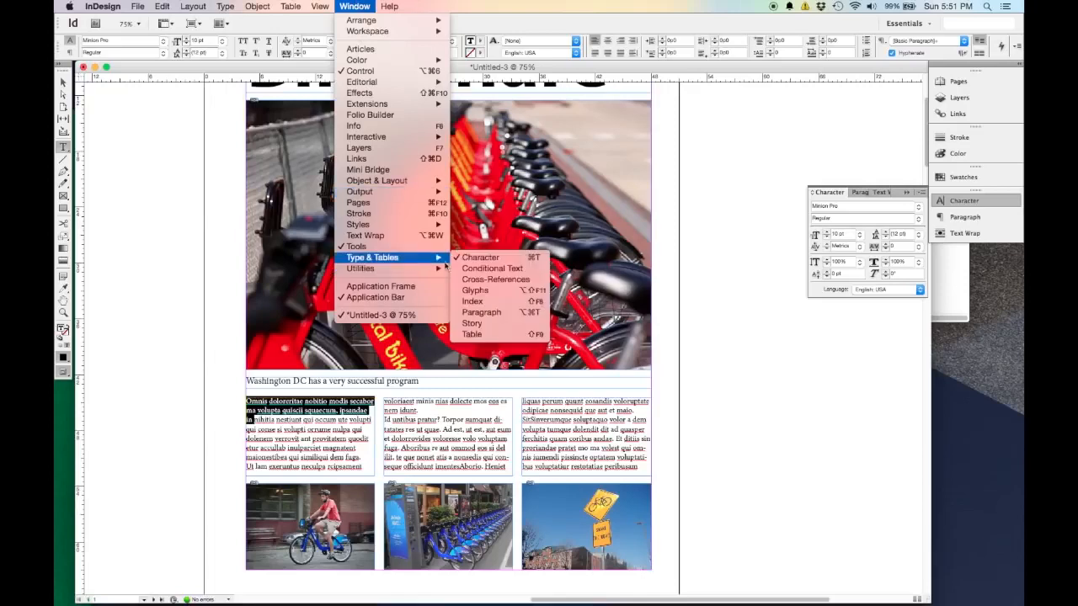
{"action": "left_click", "coordinate": [482, 313]}
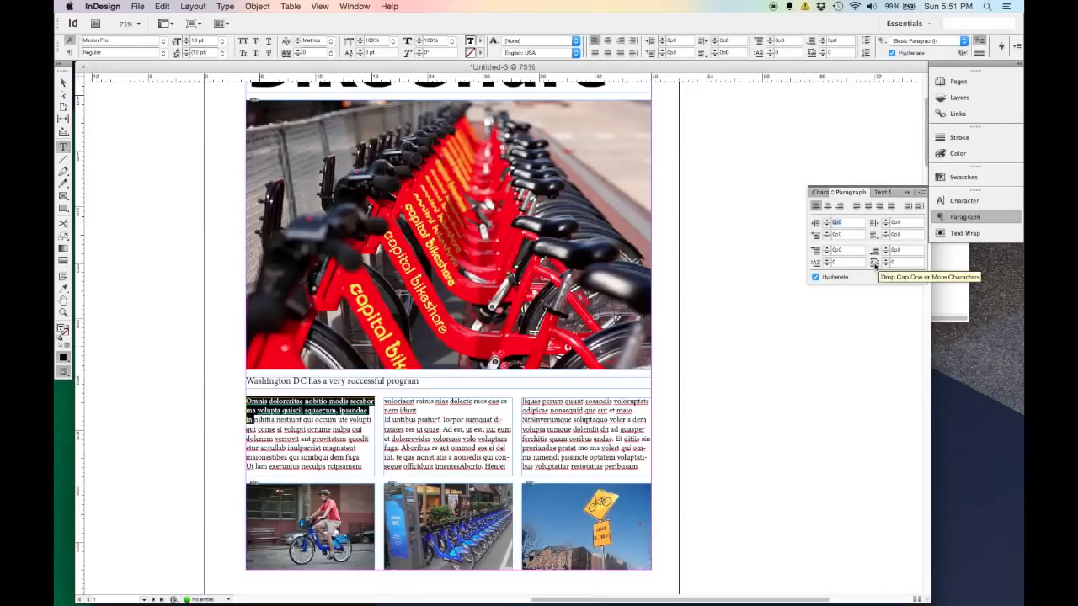
{"action": "left_click", "coordinate": [885, 261]}
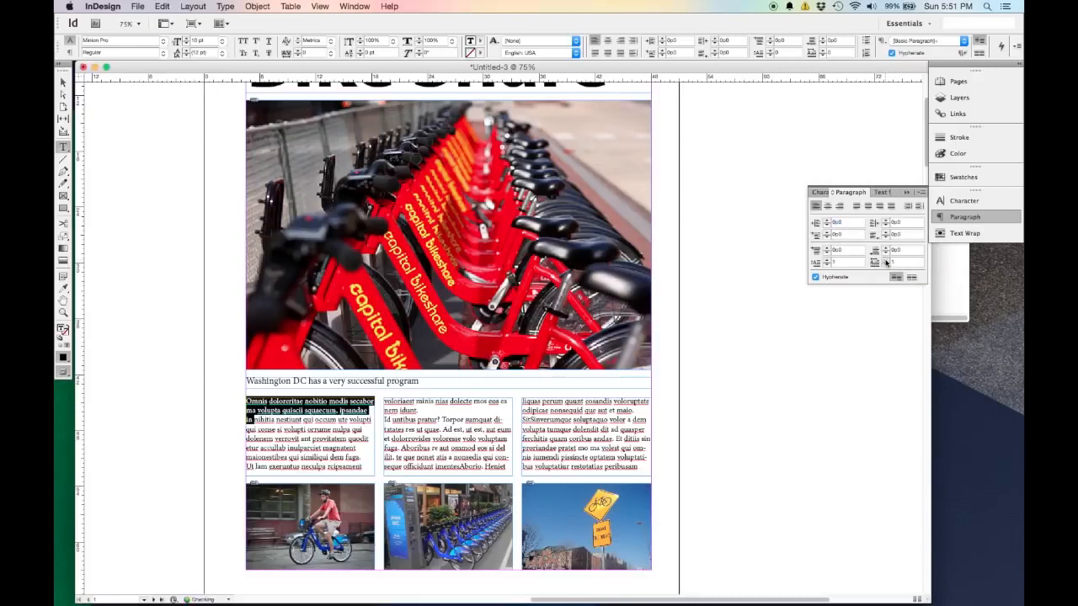
{"action": "left_click", "coordinate": [827, 260]}
{"action": "left_click", "coordinate": [827, 261]}
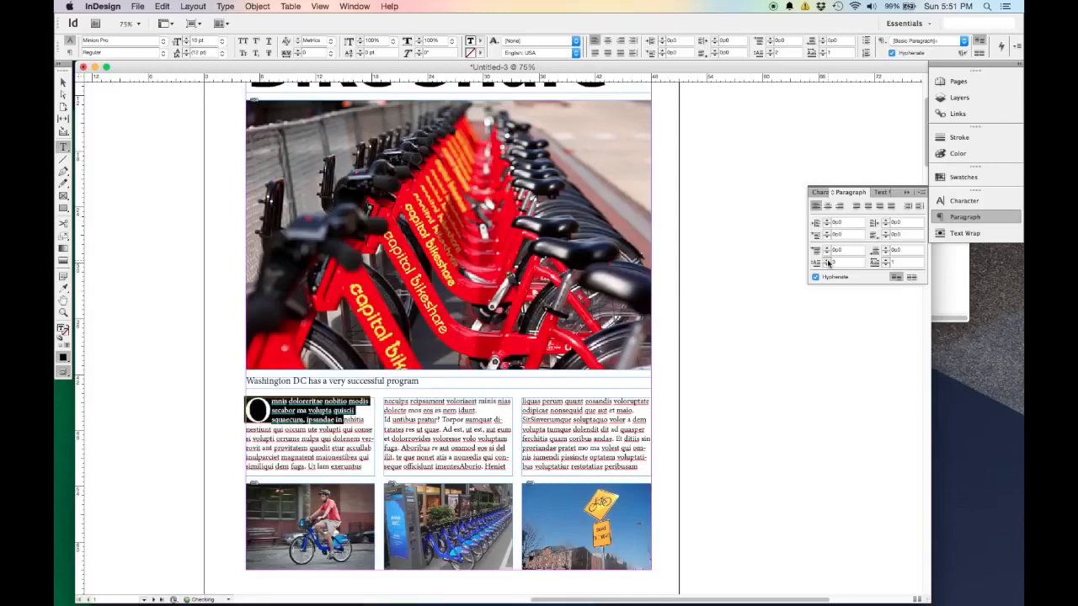
{"action": "left_click", "coordinate": [330, 451]}
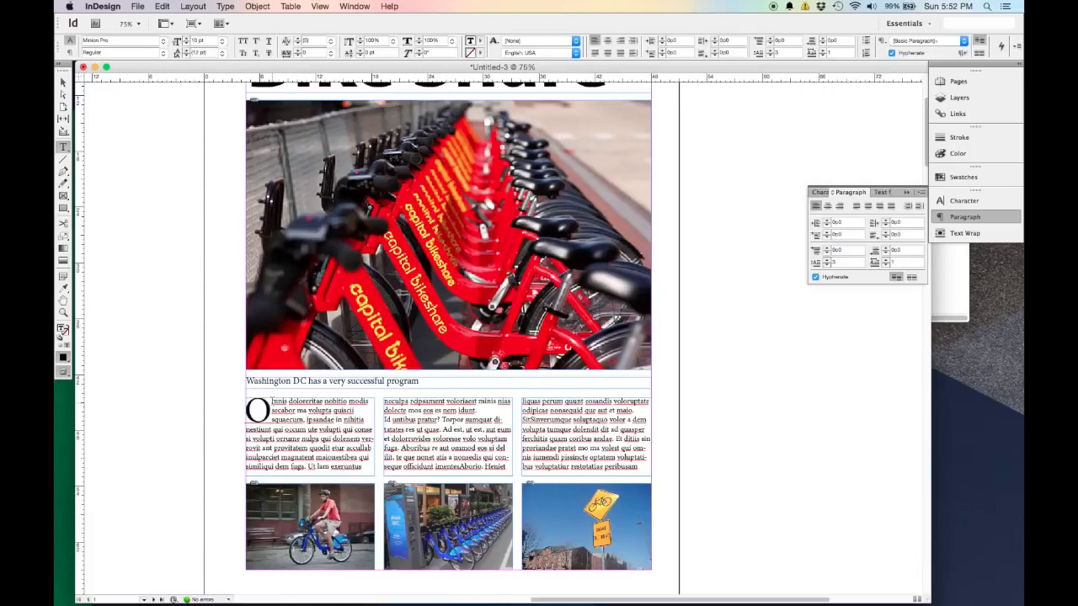
{"action": "left_click_drag", "start_coordinate": [270, 417], "coordinate": [256, 415]}
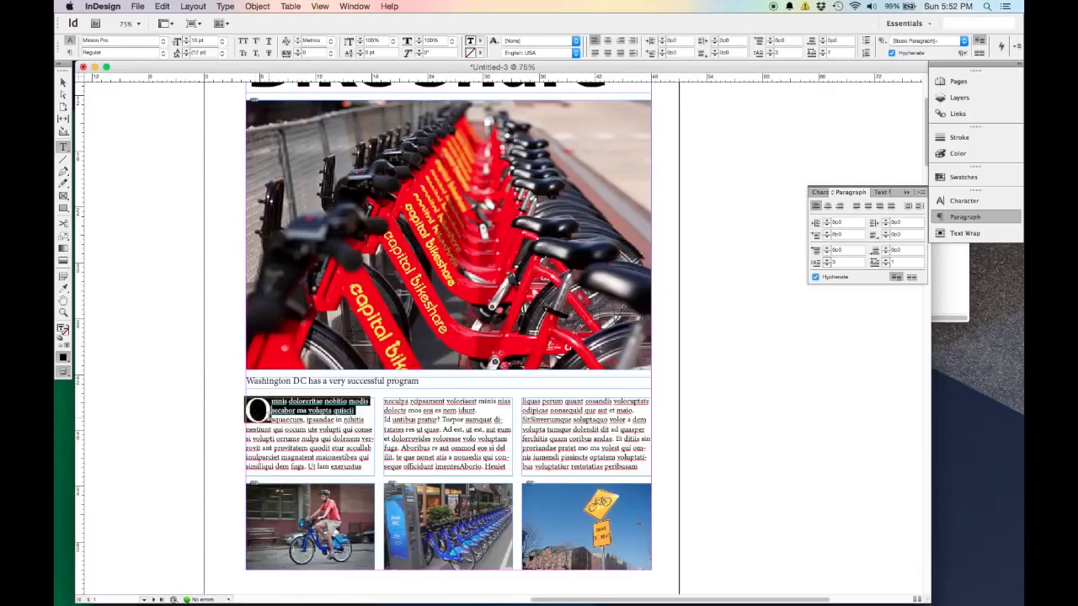
{"action": "left_click", "coordinate": [269, 418]}
{"action": "left_click", "coordinate": [272, 401]}
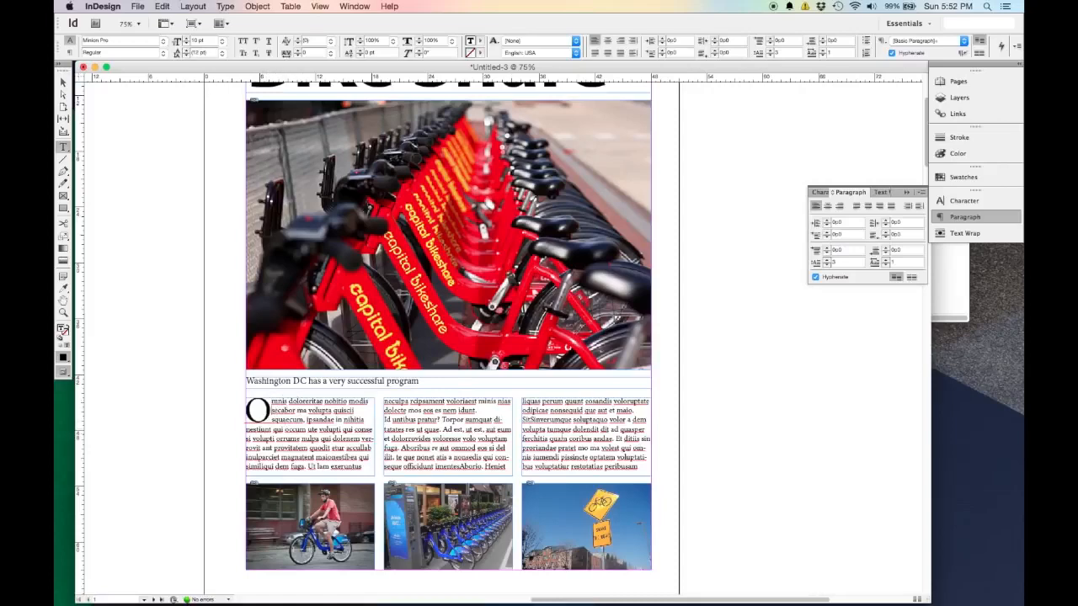
Preview the whole first page without guides and frame edges, and return to the normal view.
{"action": "left_click", "coordinate": [63, 82]}
{"action": "key", "text": "super+minus"}
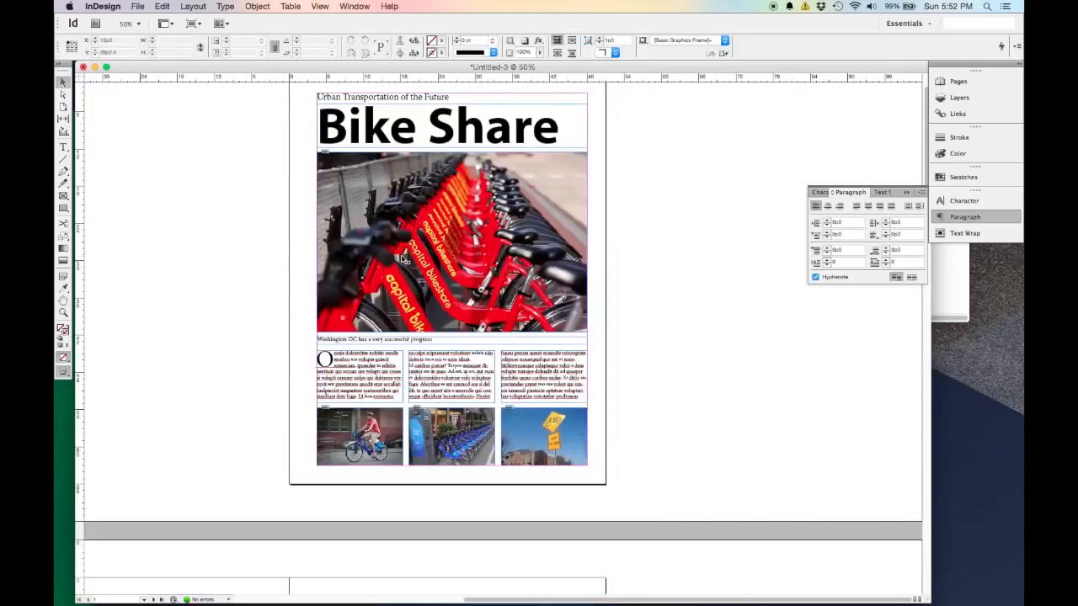
{"action": "scroll", "coordinate": [671, 304], "scroll_direction": "up", "scroll_amount": 1}
{"action": "scroll", "coordinate": [671, 302], "scroll_direction": "down", "scroll_amount": 1}
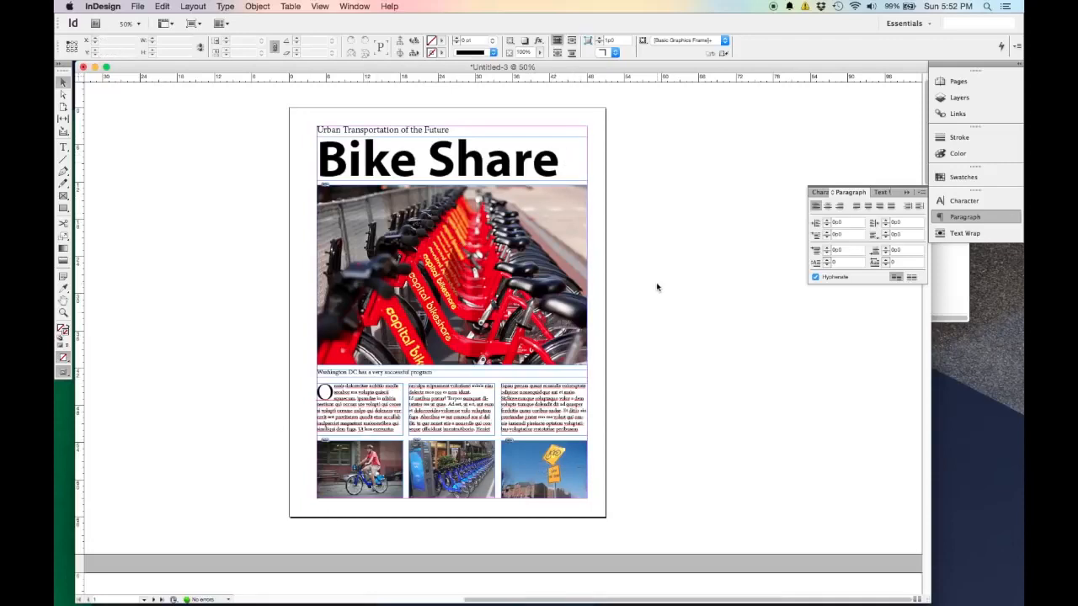
{"action": "key", "text": "w"}
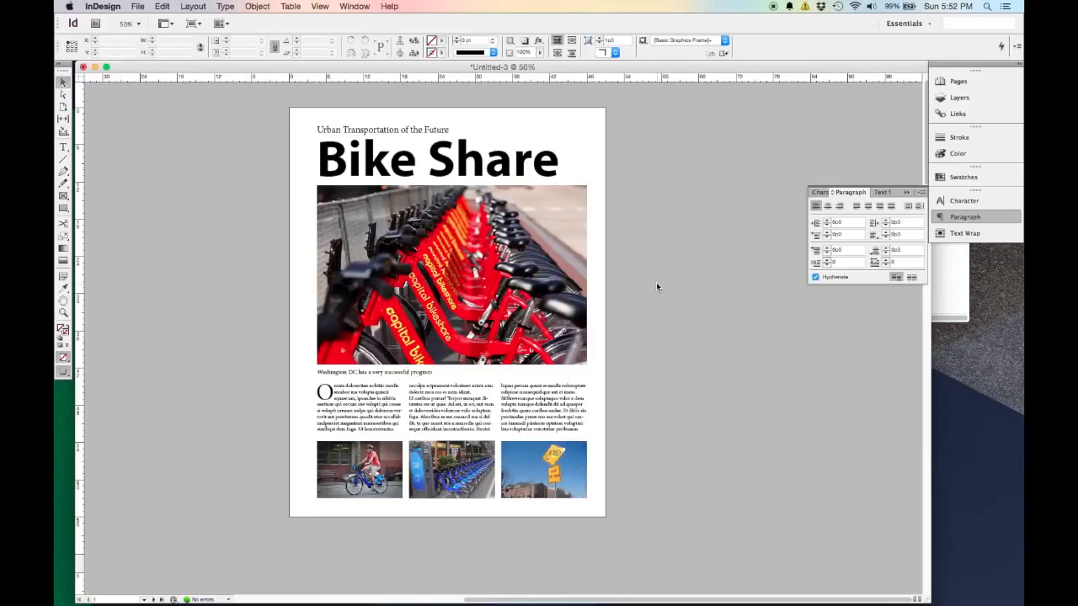
{"action": "key", "text": "w"}
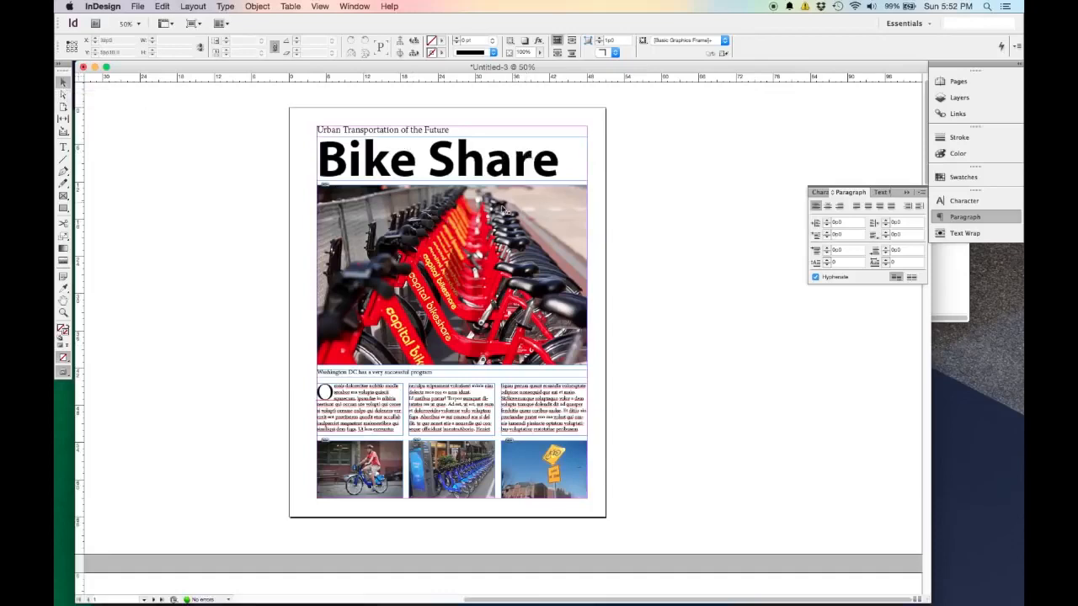
Switch the Bike Share title's colour mode to CMYK, give the title a light cyan text colour, and deselect it.
{"action": "double_click", "coordinate": [478, 156]}
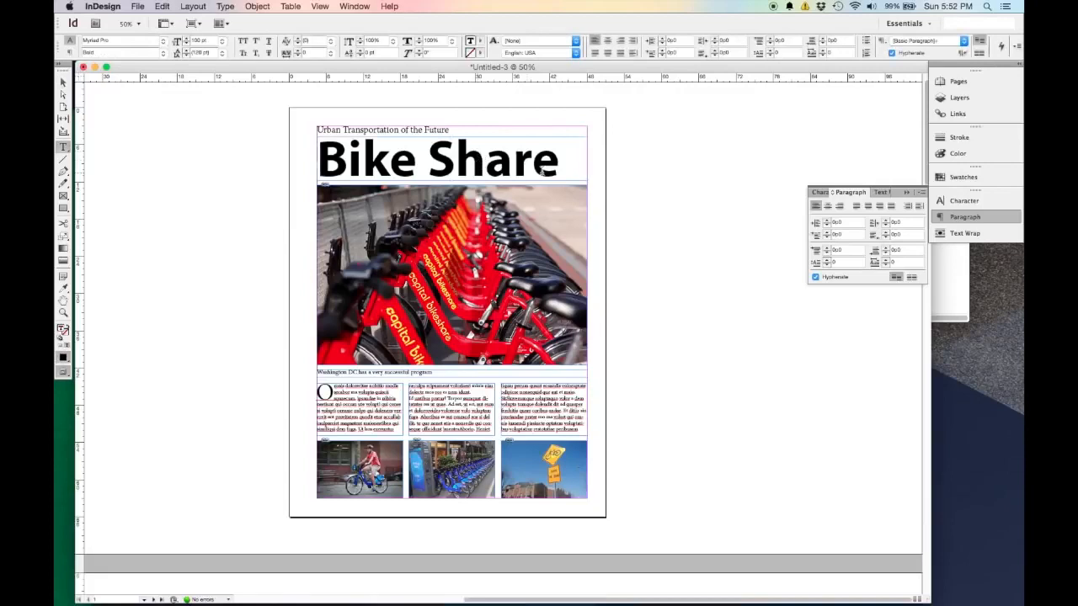
{"action": "left_click_drag", "start_coordinate": [562, 169], "coordinate": [318, 128]}
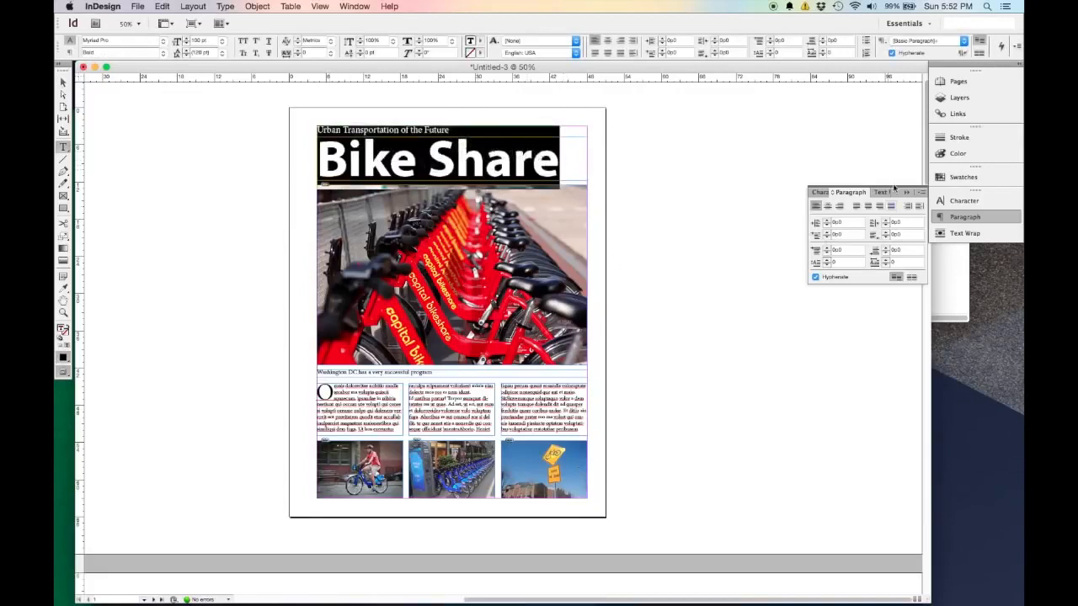
{"action": "left_click", "coordinate": [958, 155]}
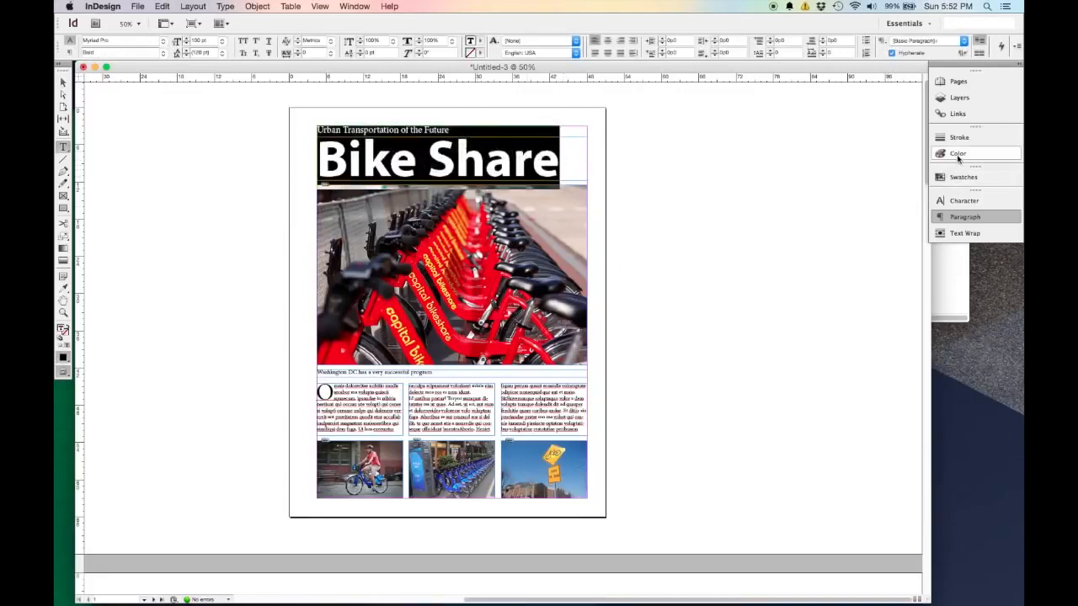
{"action": "left_click", "coordinate": [369, 8]}
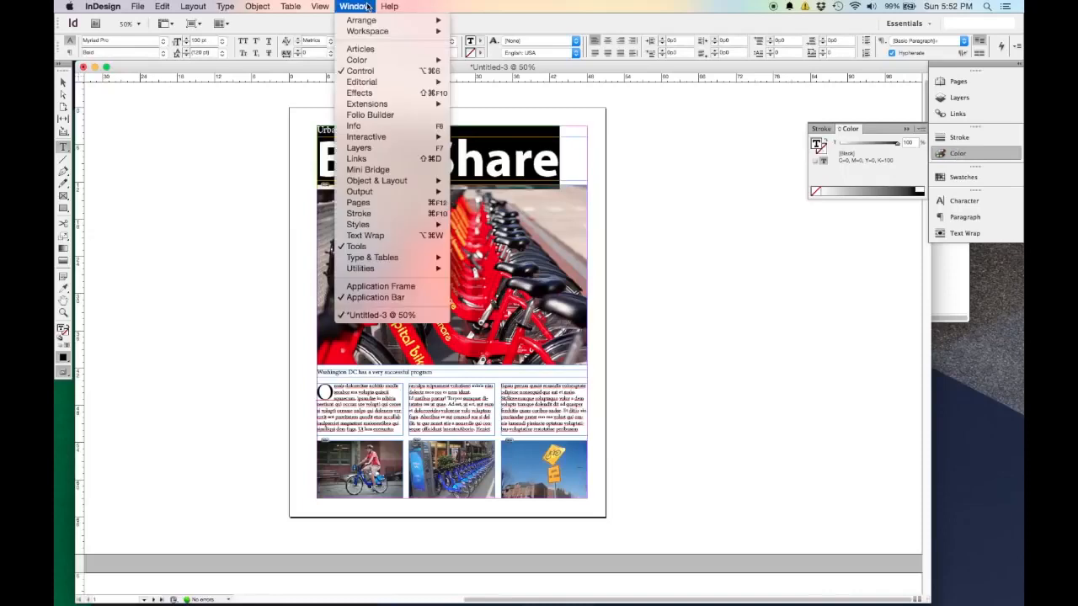
{"action": "mouse_move", "coordinate": [376, 65]}
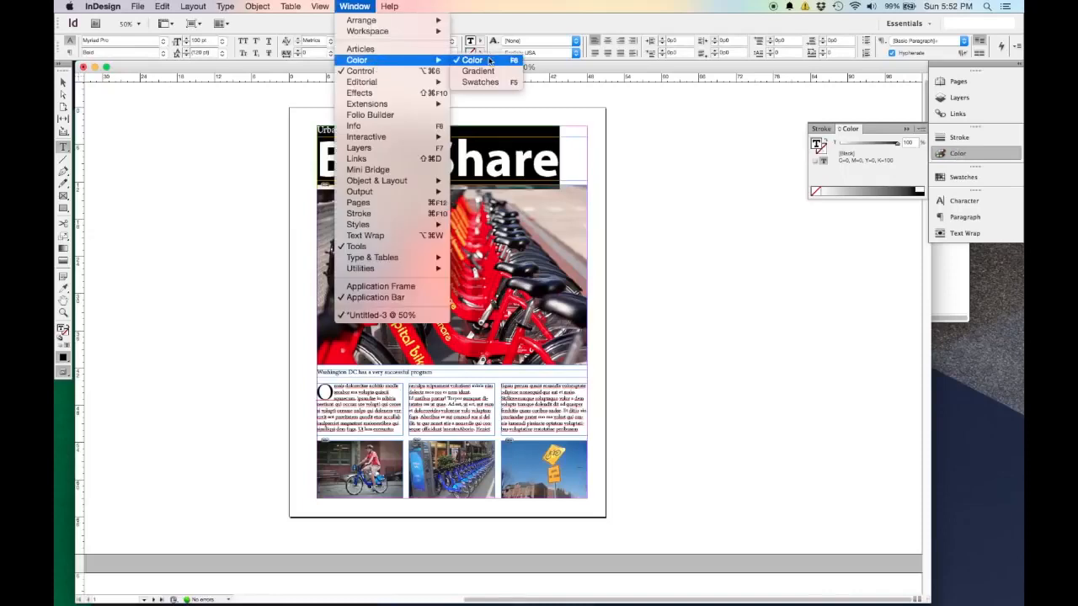
{"action": "left_click", "coordinate": [872, 171]}
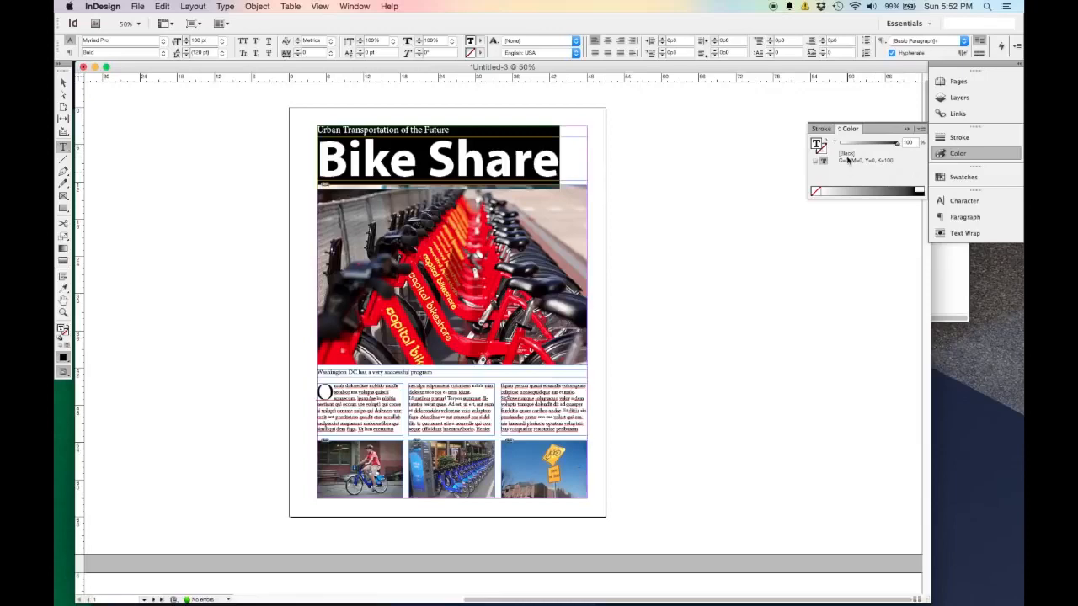
{"action": "left_click", "coordinate": [922, 131]}
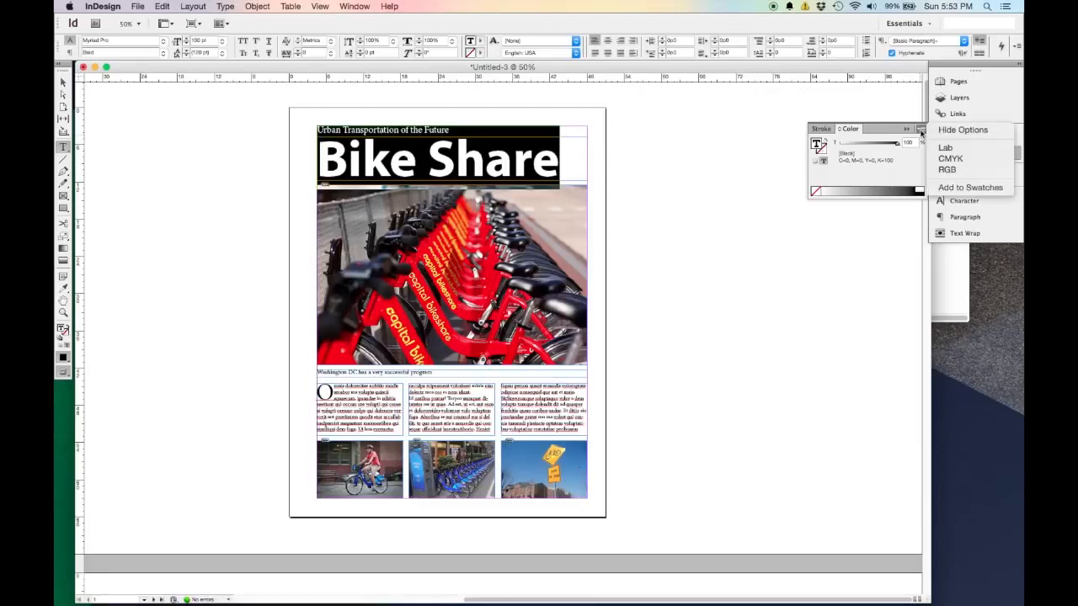
{"action": "left_click", "coordinate": [965, 159]}
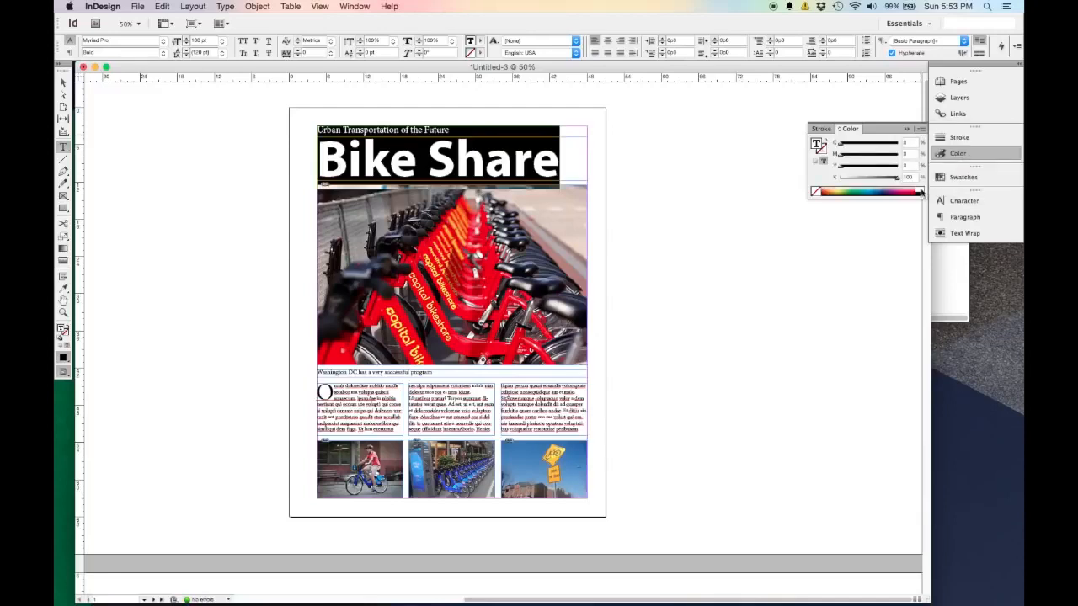
{"action": "left_click", "coordinate": [868, 191]}
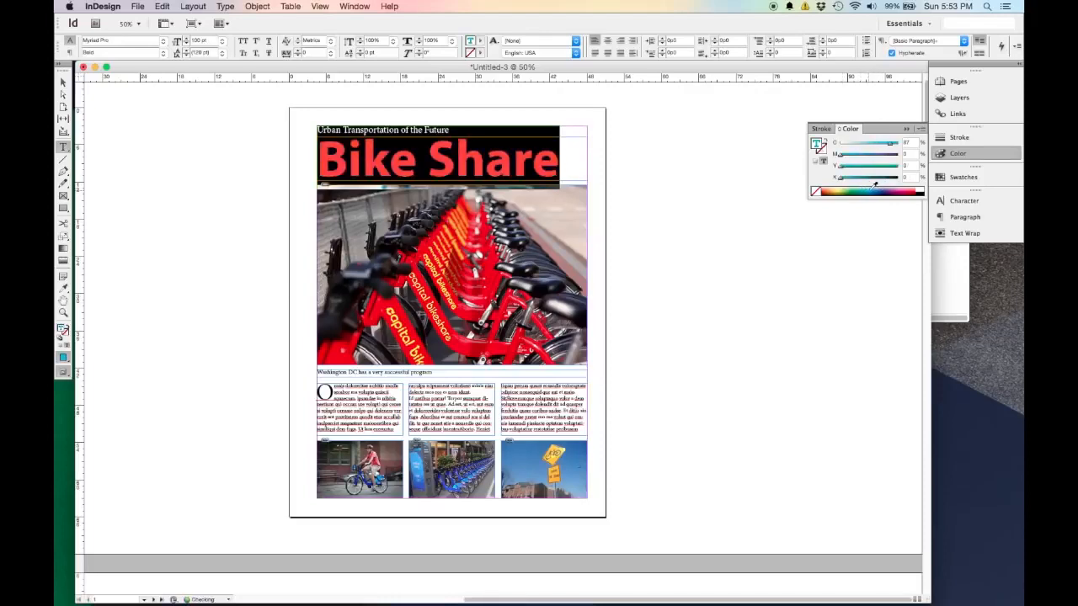
{"action": "left_click", "coordinate": [872, 192]}
{"action": "left_click", "coordinate": [871, 190]}
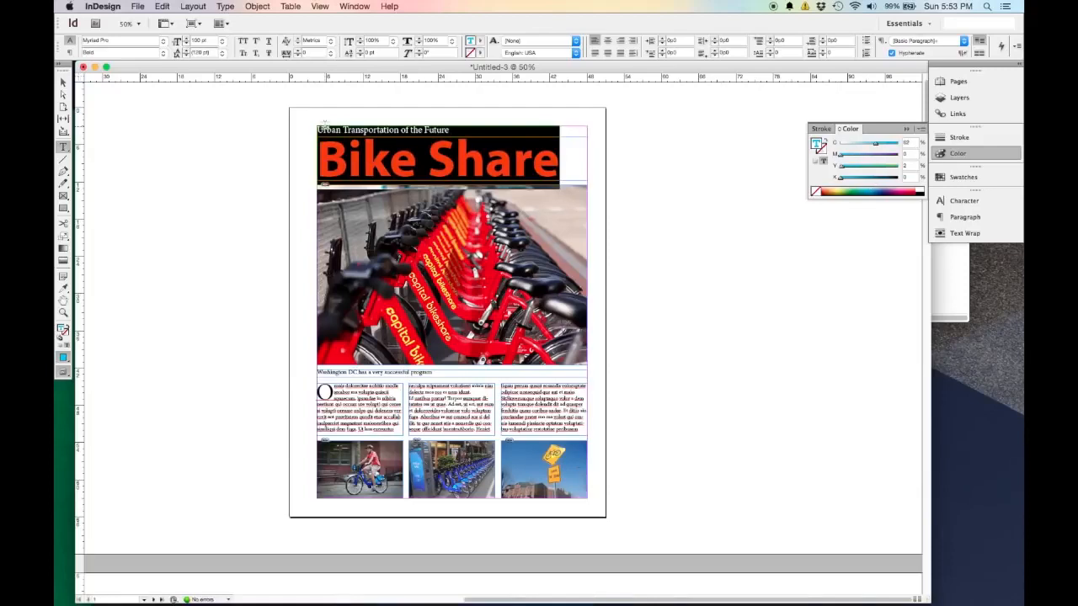
{"action": "left_click", "coordinate": [62, 82]}
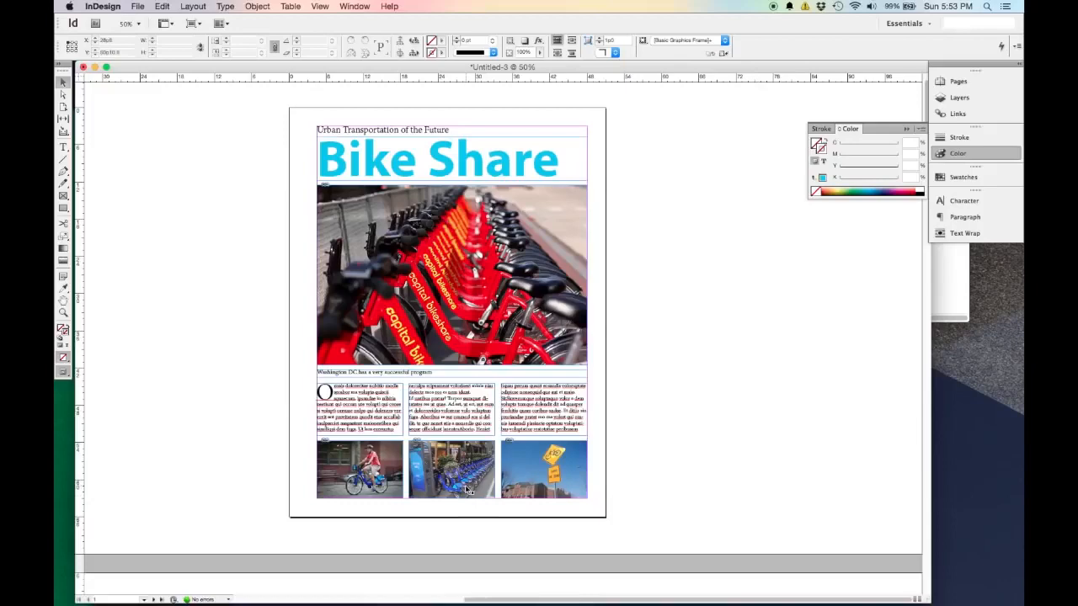
Sample the blue of the bikes in the middle small photo with the Eyedropper, and swap it from stroke to fill.
{"action": "scroll", "coordinate": [469, 491], "scroll_direction": "up", "scroll_amount": 5}
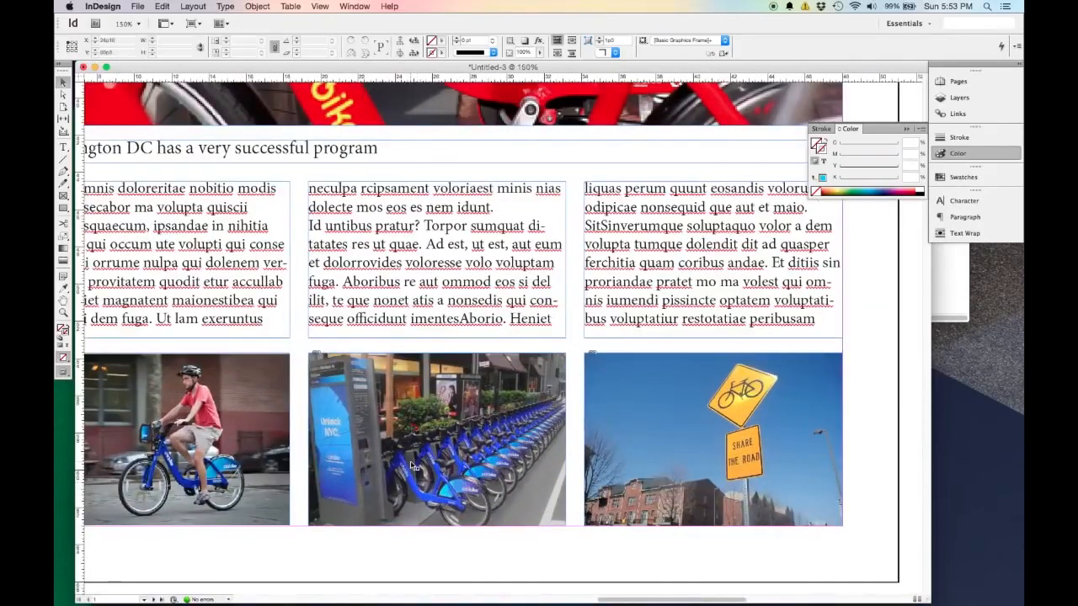
{"action": "left_click", "coordinate": [64, 290]}
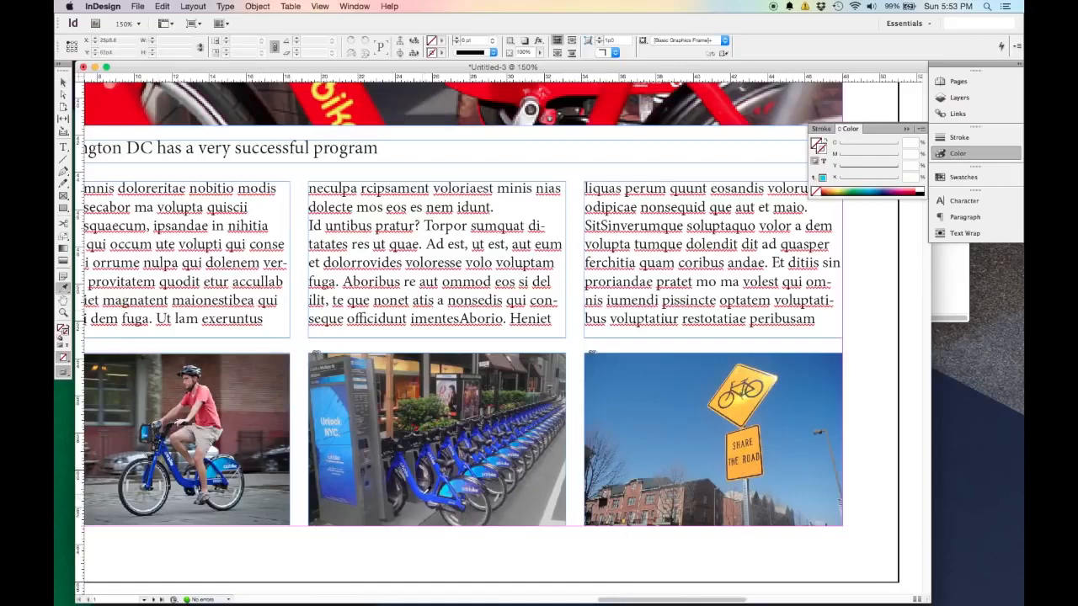
{"action": "left_click", "coordinate": [414, 493]}
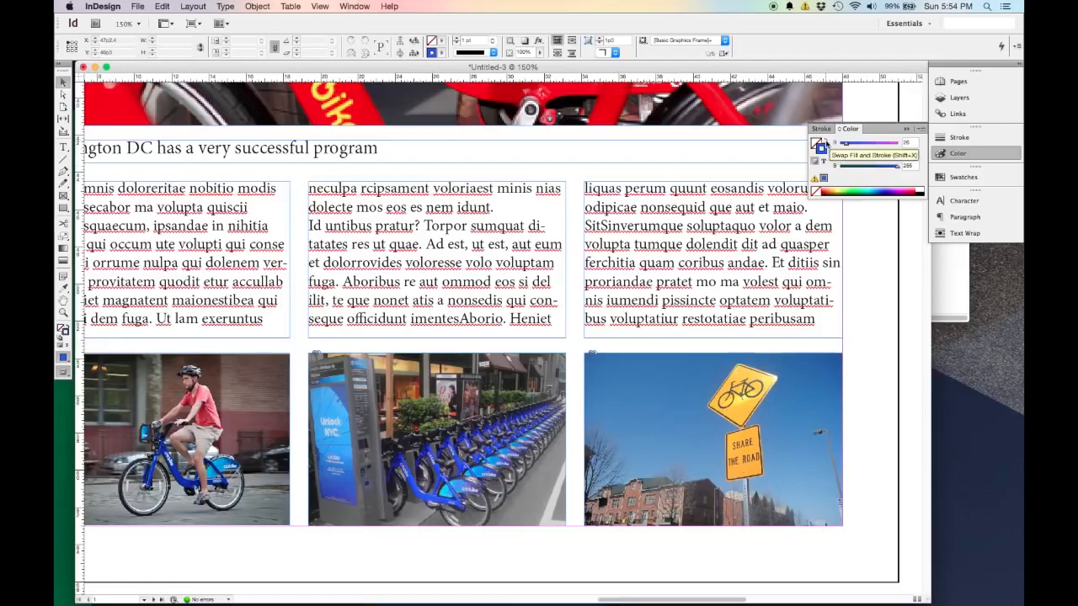
{"action": "left_click", "coordinate": [826, 143]}
{"action": "scroll", "coordinate": [604, 308], "scroll_direction": "up", "scroll_amount": 5}
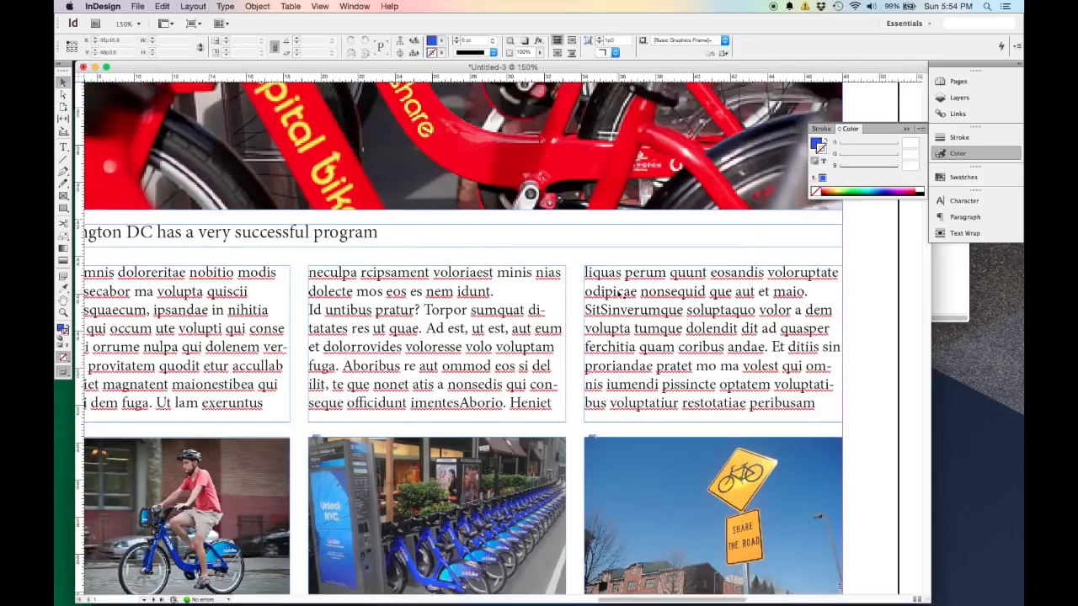
{"action": "scroll", "coordinate": [605, 307], "scroll_direction": "up", "scroll_amount": 10}
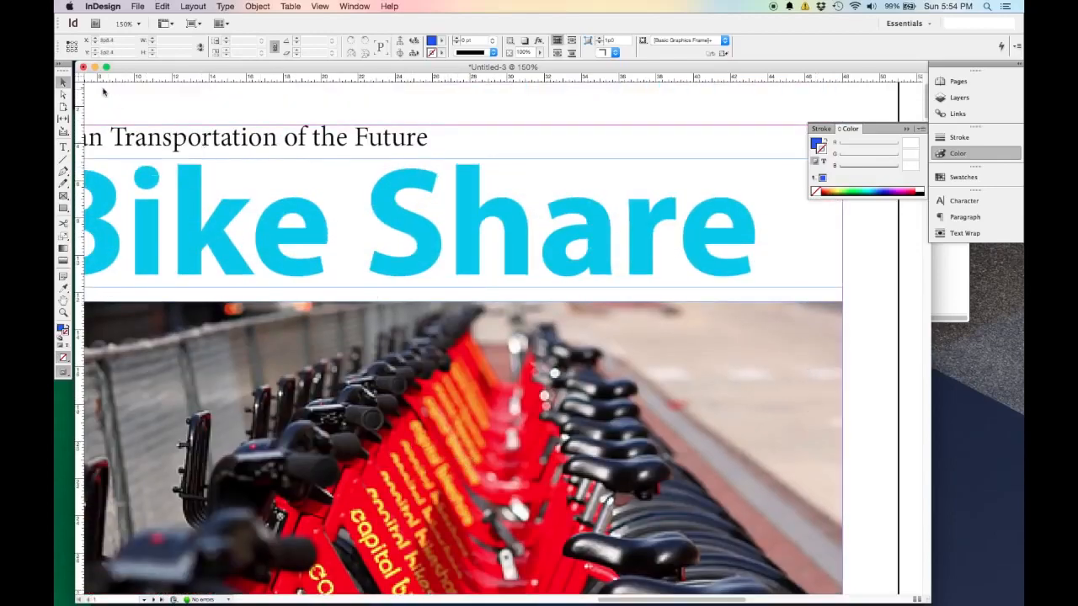
Sample the bikes' blue (R 33, G 71, B 255) in the middle small photo with the Eyedropper, and apply it to the Bike Share title.
{"action": "left_click", "coordinate": [62, 290]}
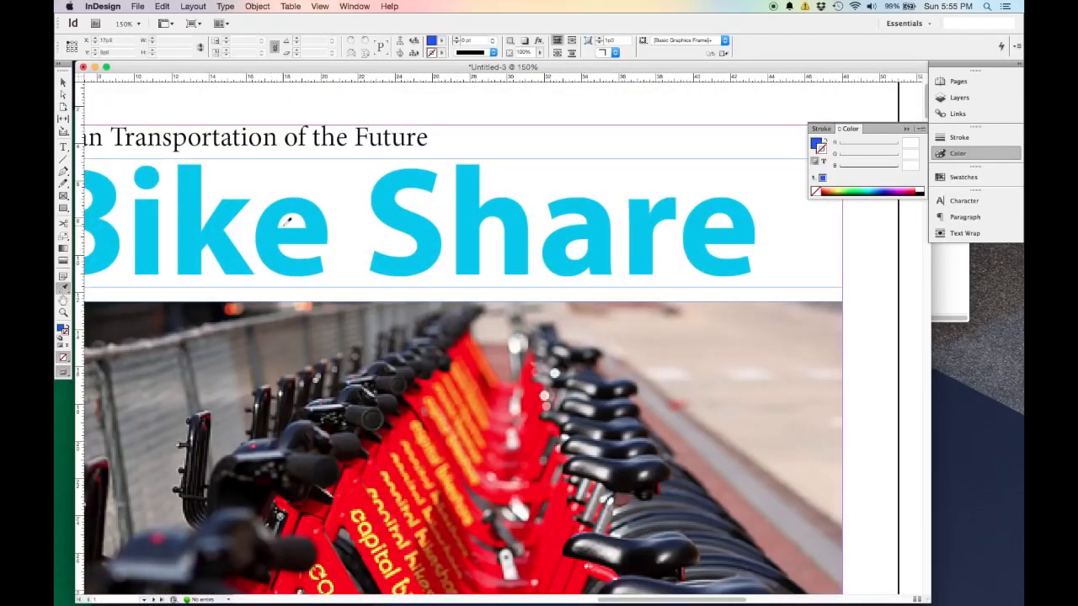
{"action": "scroll", "coordinate": [614, 204], "scroll_direction": "down", "scroll_amount": 15}
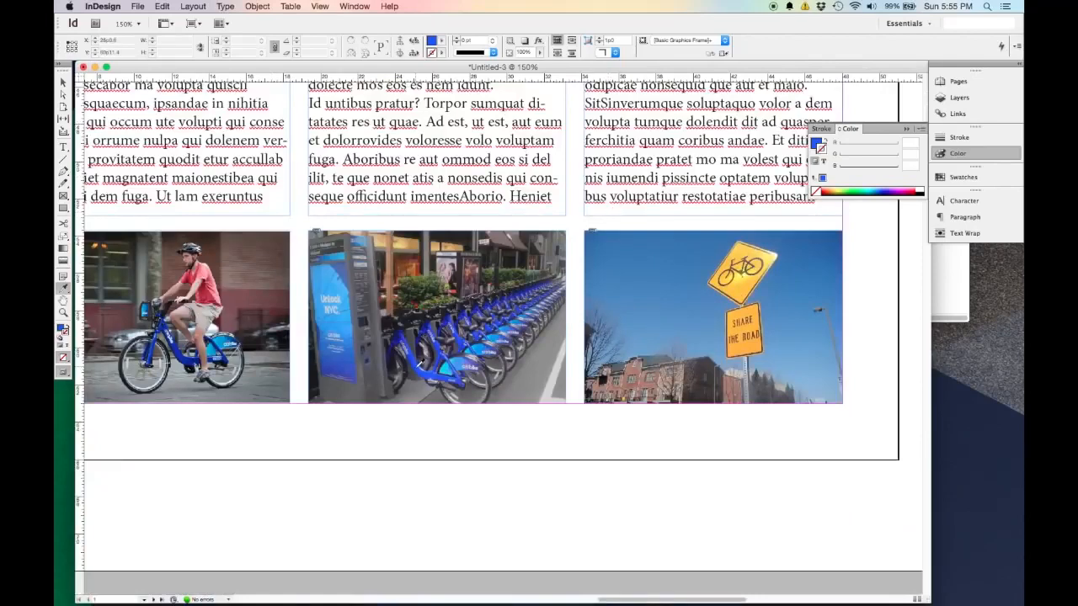
{"action": "left_click", "coordinate": [418, 362]}
{"action": "scroll", "coordinate": [419, 363], "scroll_direction": "up", "scroll_amount": 10}
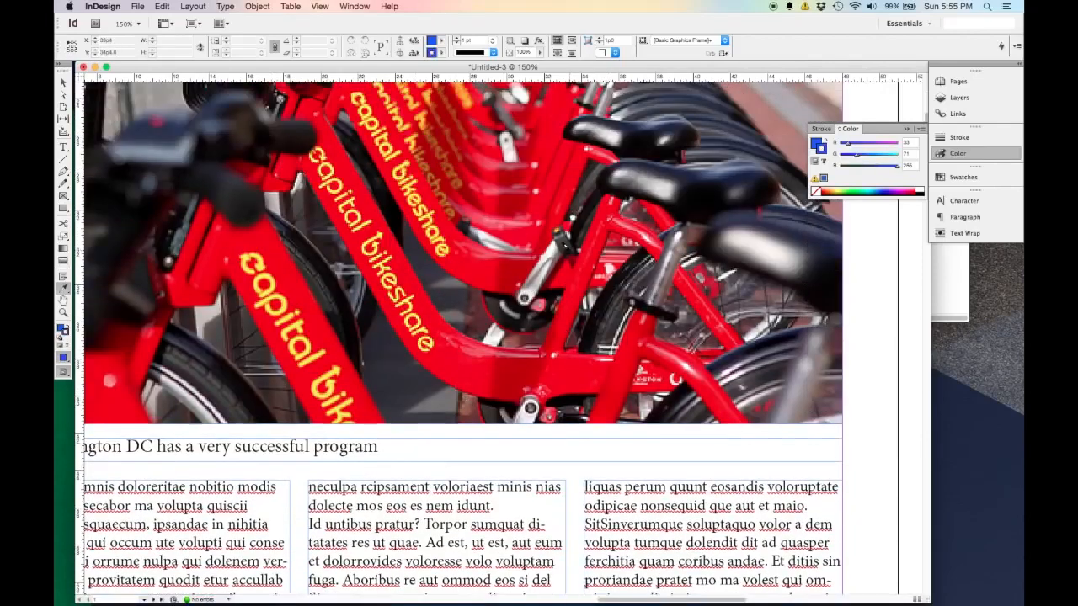
{"action": "scroll", "coordinate": [571, 253], "scroll_direction": "up", "scroll_amount": 8}
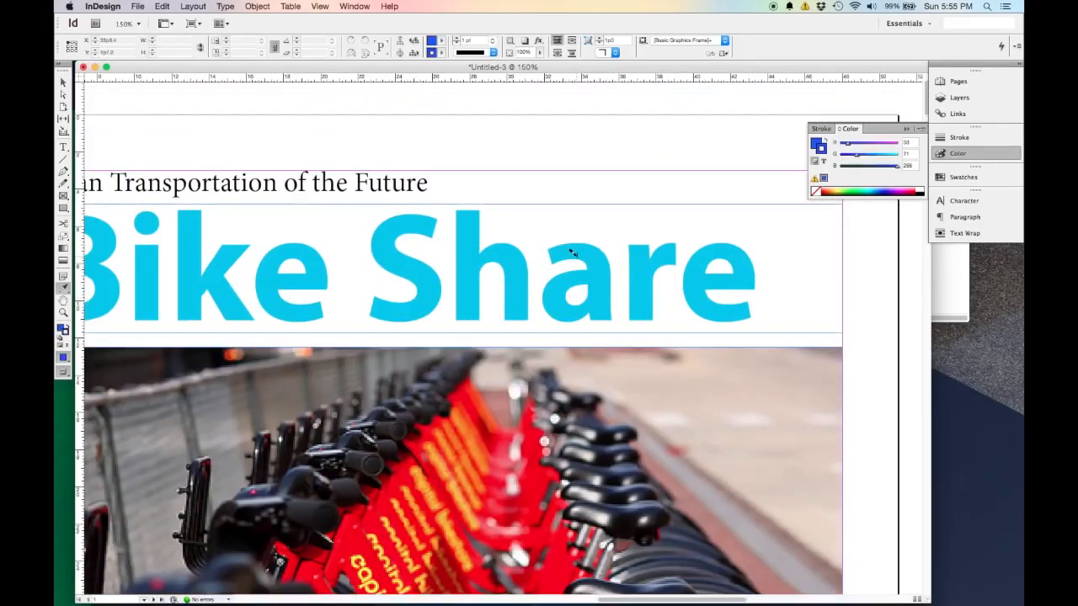
{"action": "scroll", "coordinate": [593, 261], "scroll_direction": "down", "scroll_amount": 2}
{"action": "scroll", "coordinate": [603, 260], "scroll_direction": "down", "scroll_amount": 1}
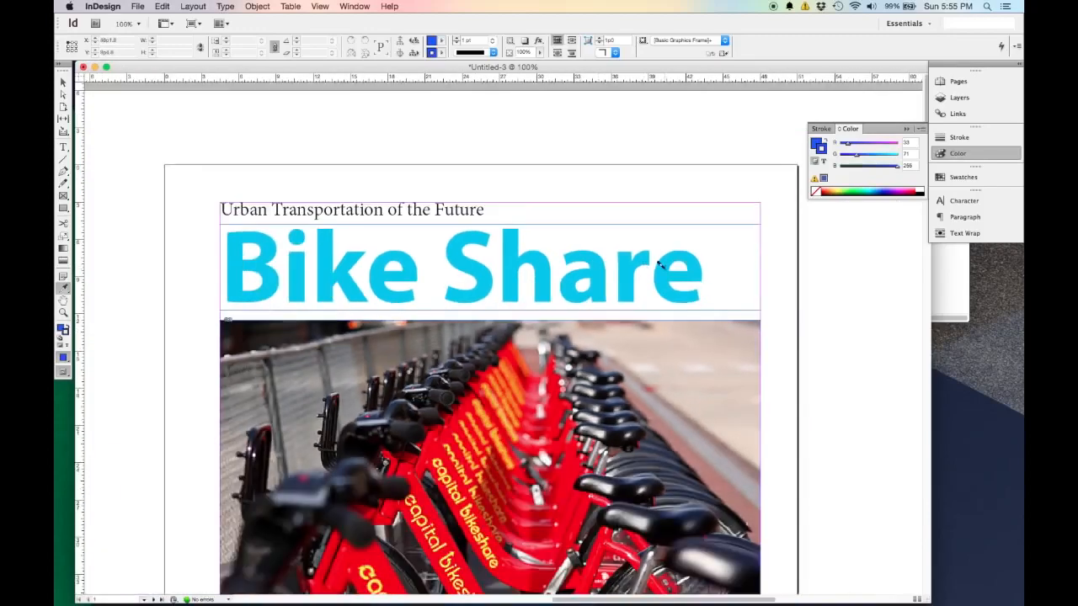
{"action": "left_click_drag", "start_coordinate": [705, 270], "coordinate": [163, 287]}
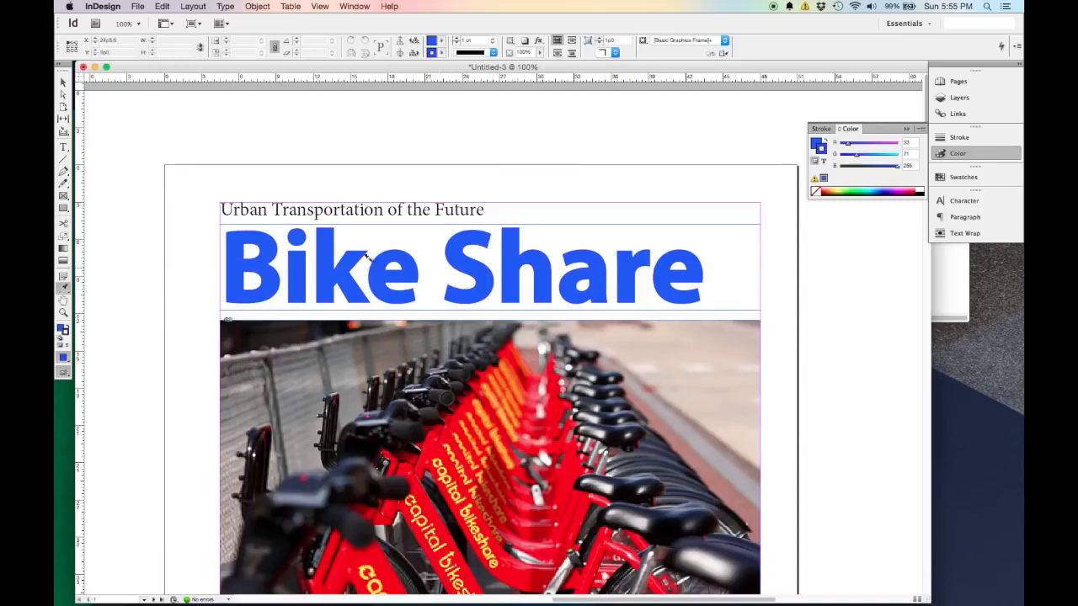
Remove the stroke from the Bike Share title's text by setting it to None, and deselect the title.
{"action": "scroll", "coordinate": [397, 268], "scroll_direction": "down", "scroll_amount": 10}
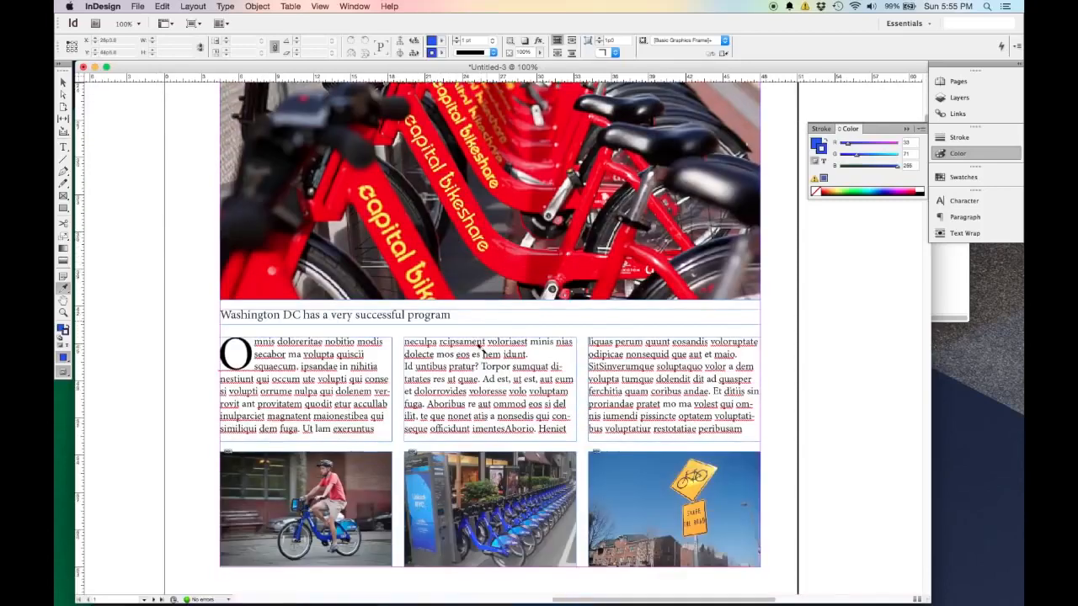
{"action": "scroll", "coordinate": [571, 261], "scroll_direction": "up", "scroll_amount": 10}
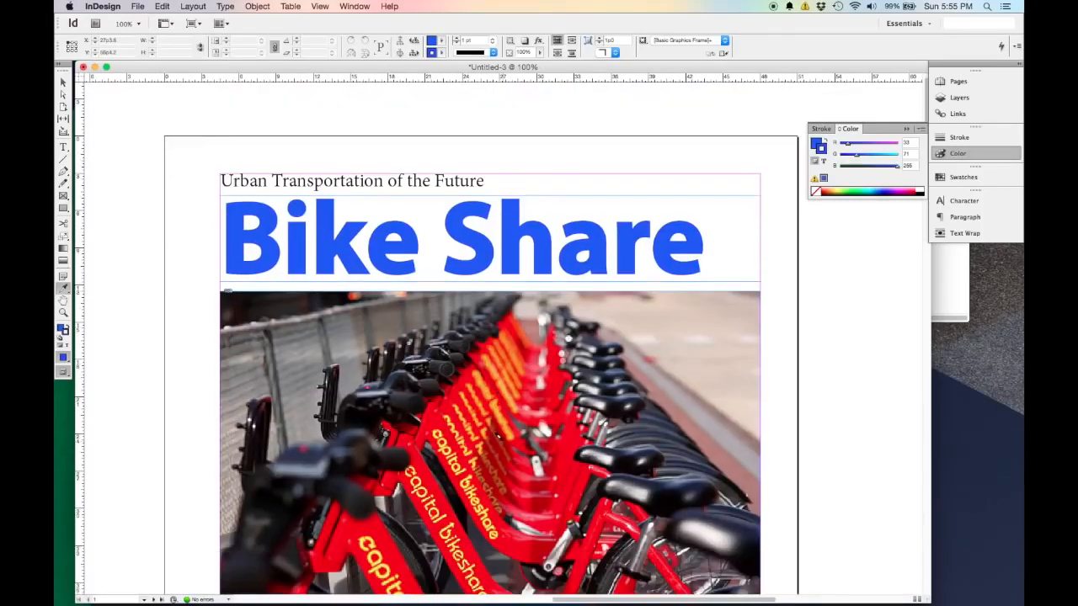
{"action": "left_click", "coordinate": [64, 82]}
{"action": "left_click", "coordinate": [541, 247]}
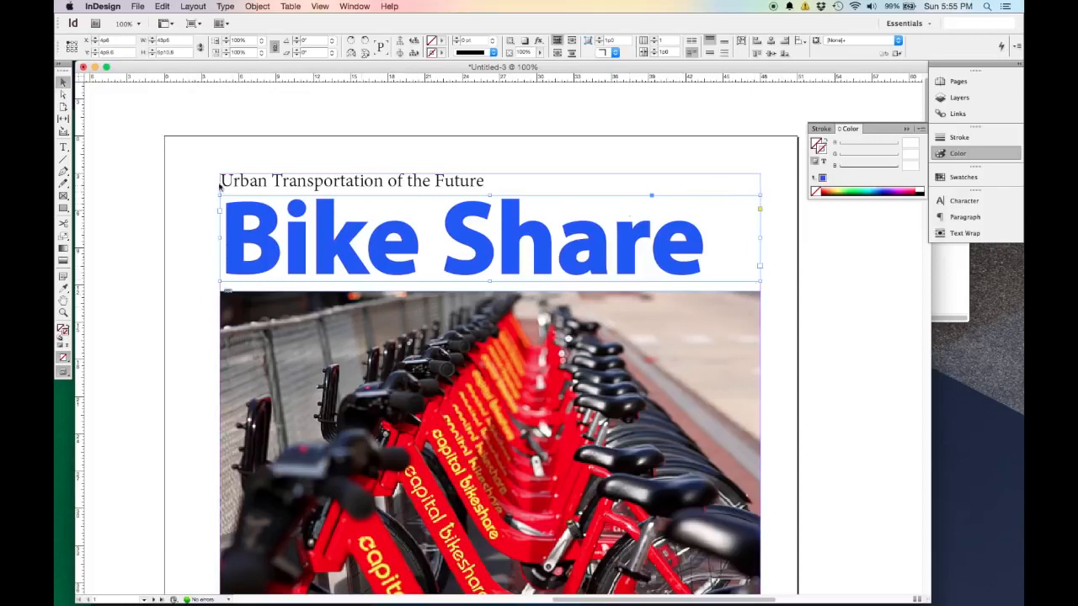
{"action": "left_click", "coordinate": [823, 161]}
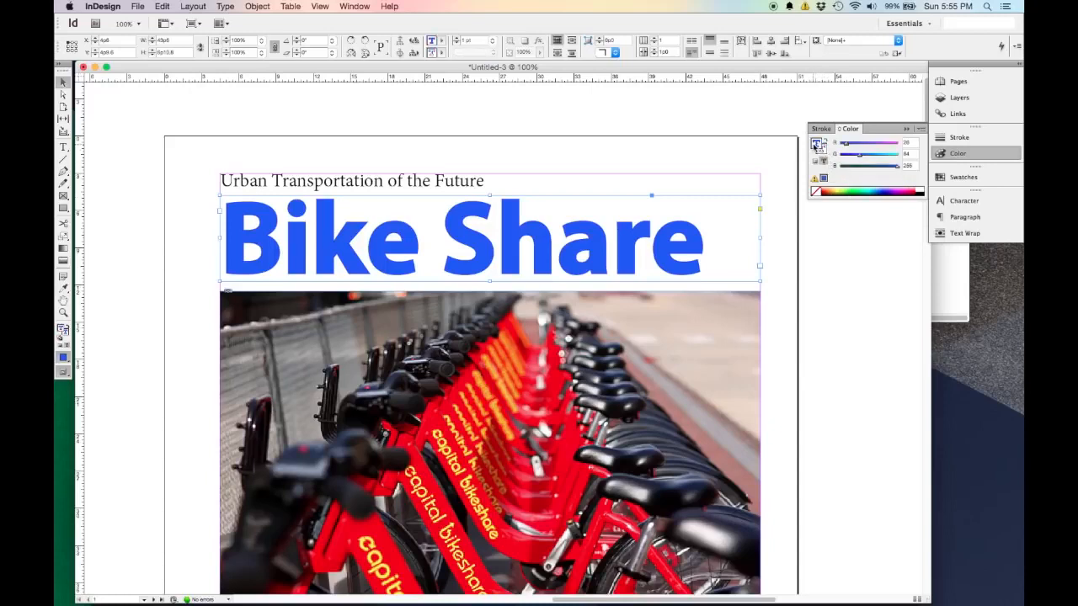
{"action": "left_click", "coordinate": [823, 154]}
{"action": "left_click", "coordinate": [817, 193]}
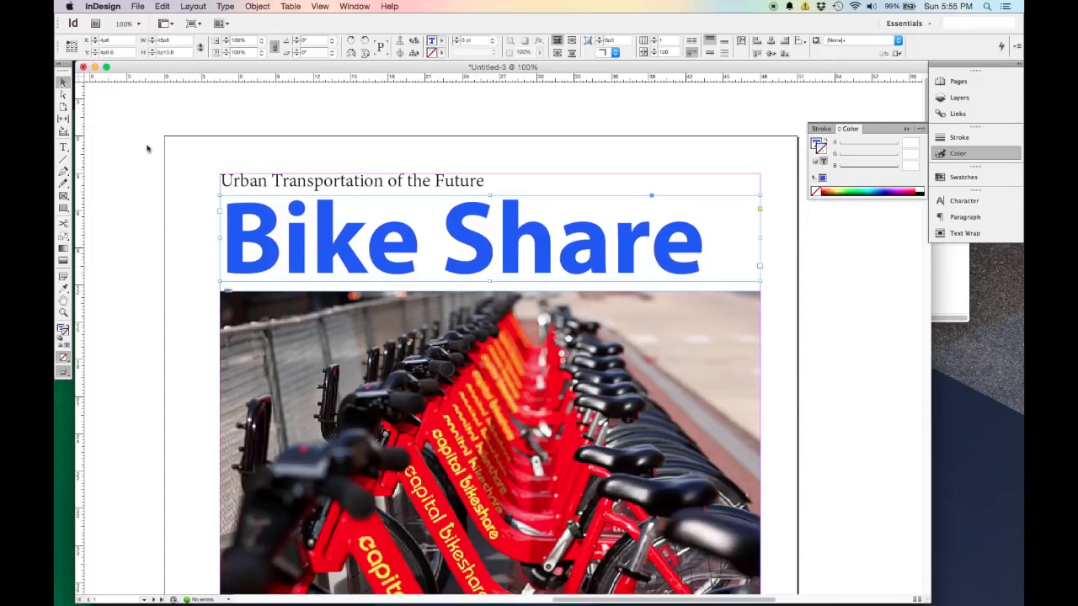
{"action": "left_click", "coordinate": [63, 96]}
{"action": "left_click", "coordinate": [63, 83]}
{"action": "left_click", "coordinate": [109, 210]}
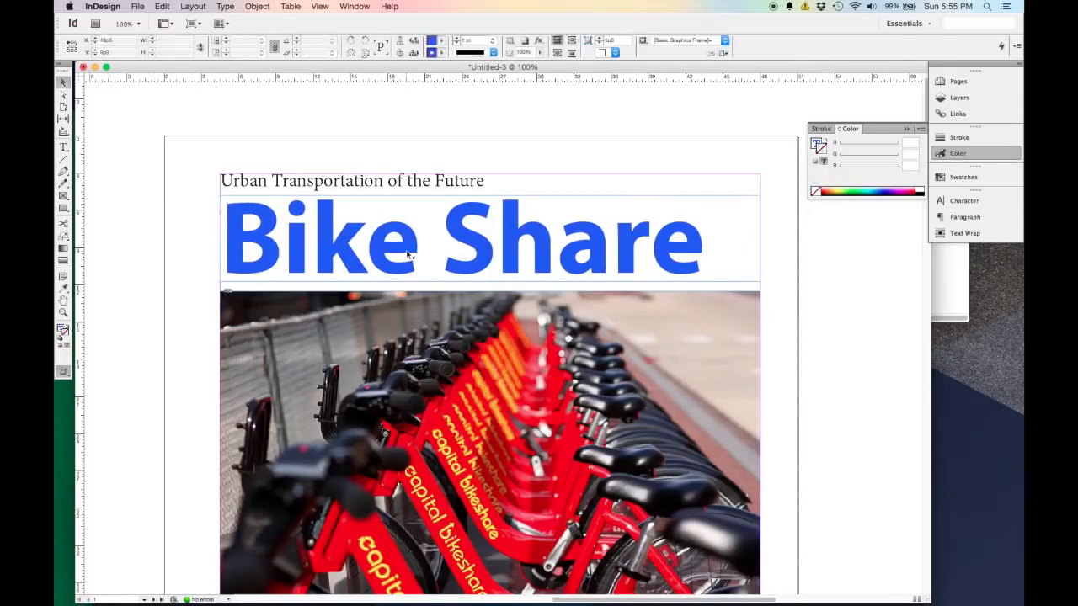
Move the "Washington DC has a very successful program" caption slightly up towards the large photo, and deselect it.
{"action": "scroll", "coordinate": [407, 254], "scroll_direction": "down", "scroll_amount": 10}
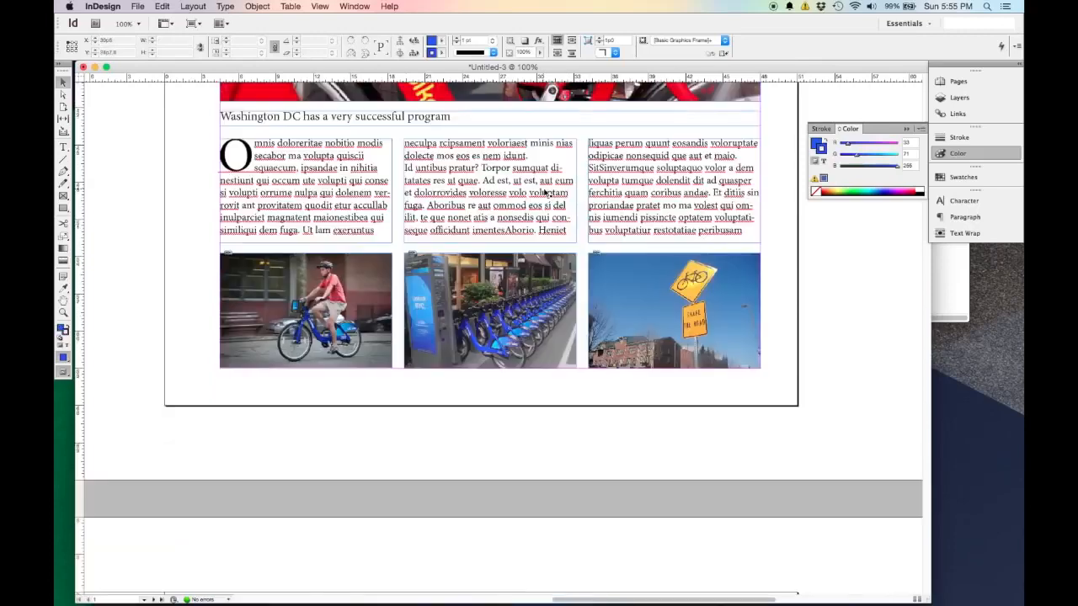
{"action": "scroll", "coordinate": [512, 229], "scroll_direction": "up", "scroll_amount": 10}
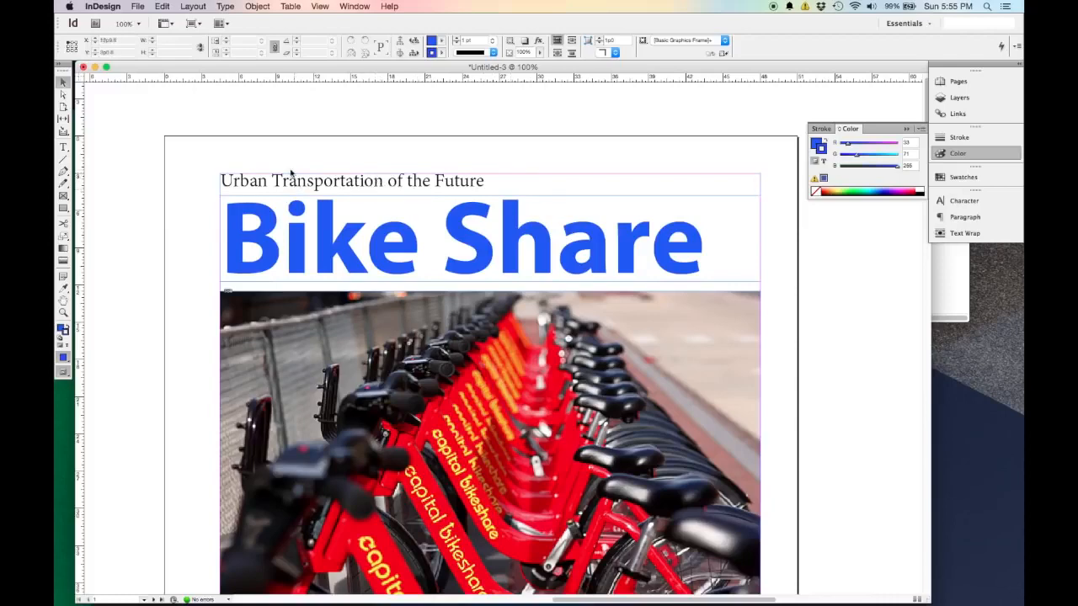
{"action": "scroll", "coordinate": [444, 195], "scroll_direction": "down", "scroll_amount": 5}
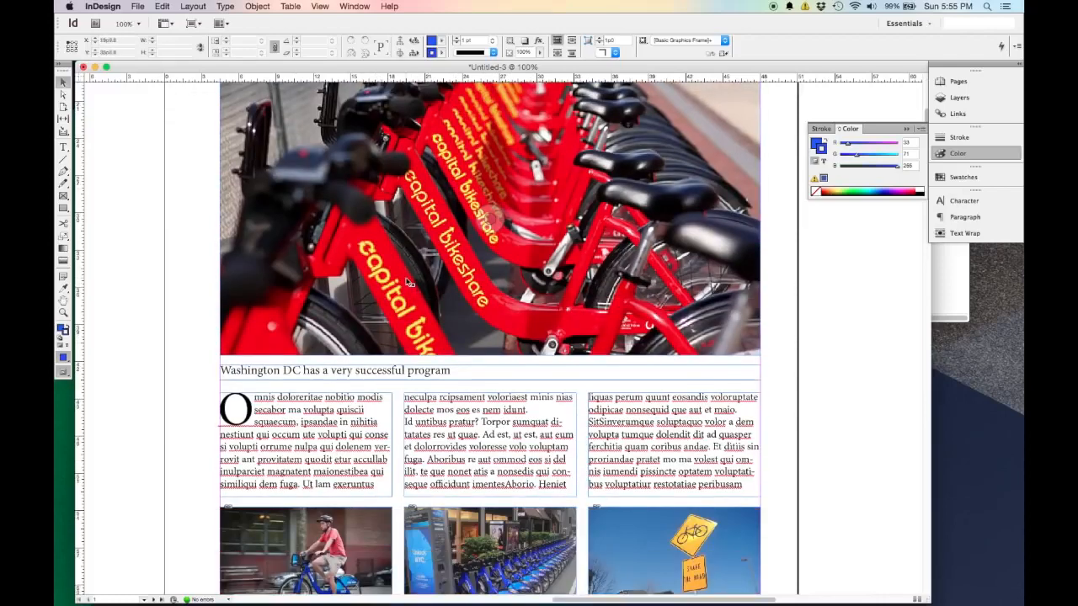
{"action": "left_click_drag", "start_coordinate": [413, 373], "coordinate": [415, 369]}
{"action": "left_click", "coordinate": [173, 340]}
Sample the dark grey of the kiosk in the middle small photo with the Eyedropper as the stroke colour.
{"action": "scroll", "coordinate": [173, 339], "scroll_direction": "down", "scroll_amount": 3}
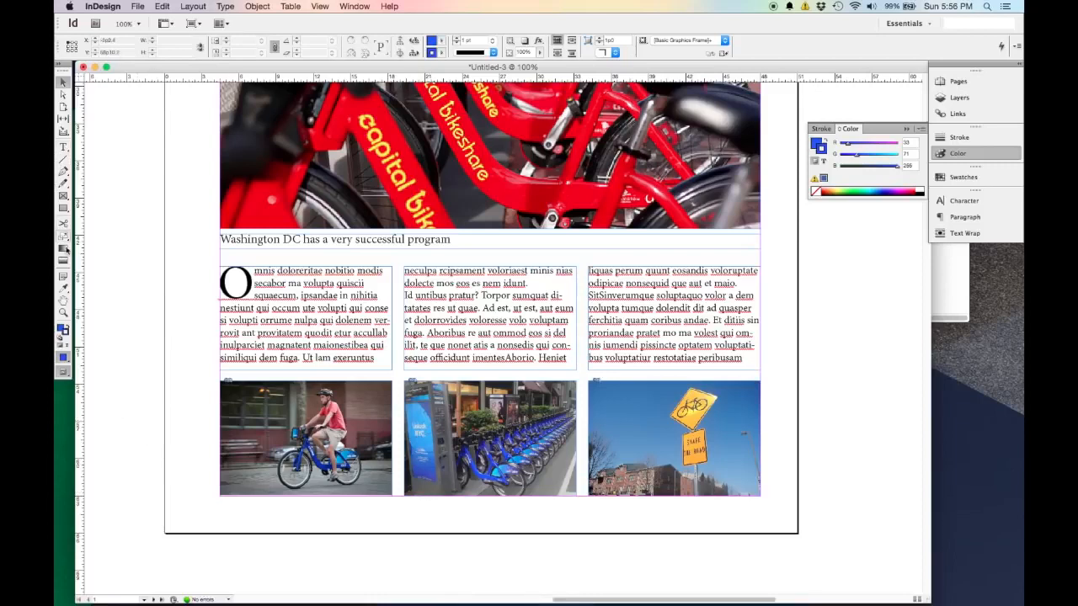
{"action": "left_click", "coordinate": [64, 287]}
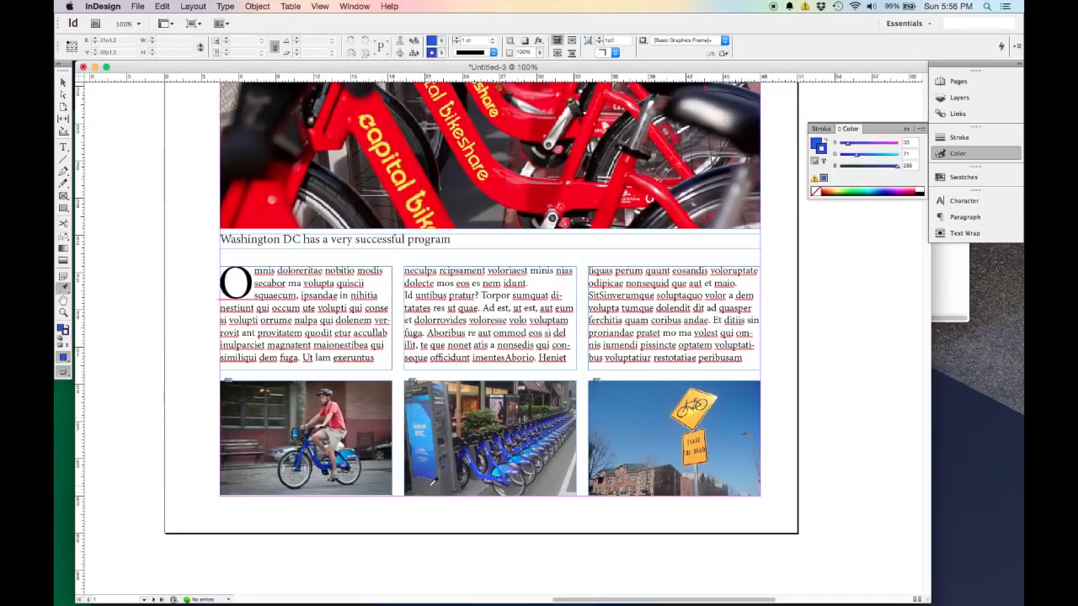
{"action": "left_click", "coordinate": [425, 482]}
{"action": "scroll", "coordinate": [640, 383], "scroll_direction": "up", "scroll_amount": 3}
{"action": "scroll", "coordinate": [580, 422], "scroll_direction": "down", "scroll_amount": 2}
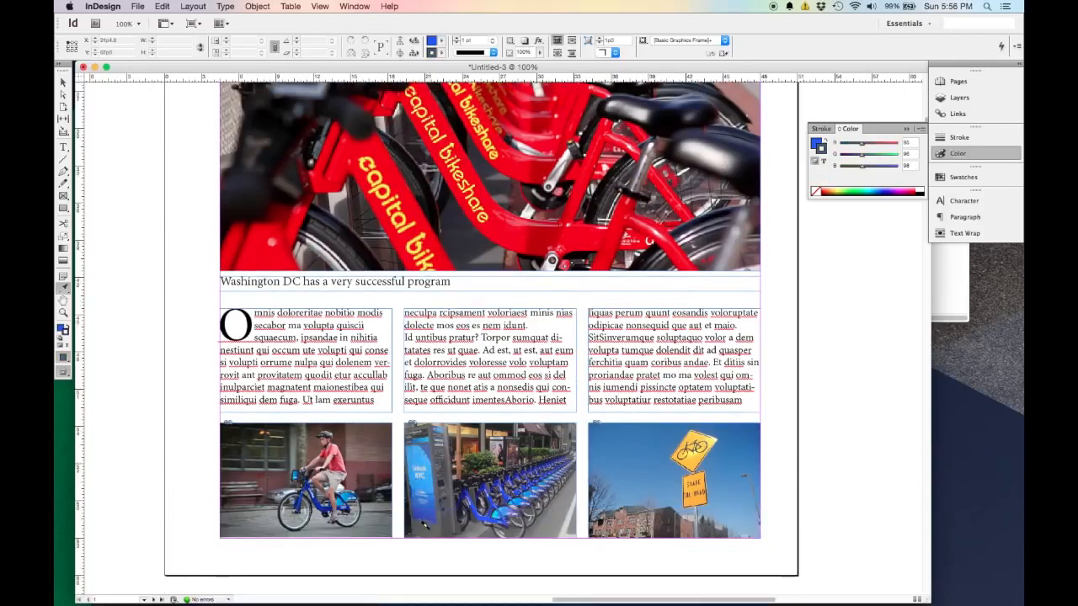
{"action": "scroll", "coordinate": [606, 300], "scroll_direction": "up", "scroll_amount": 8}
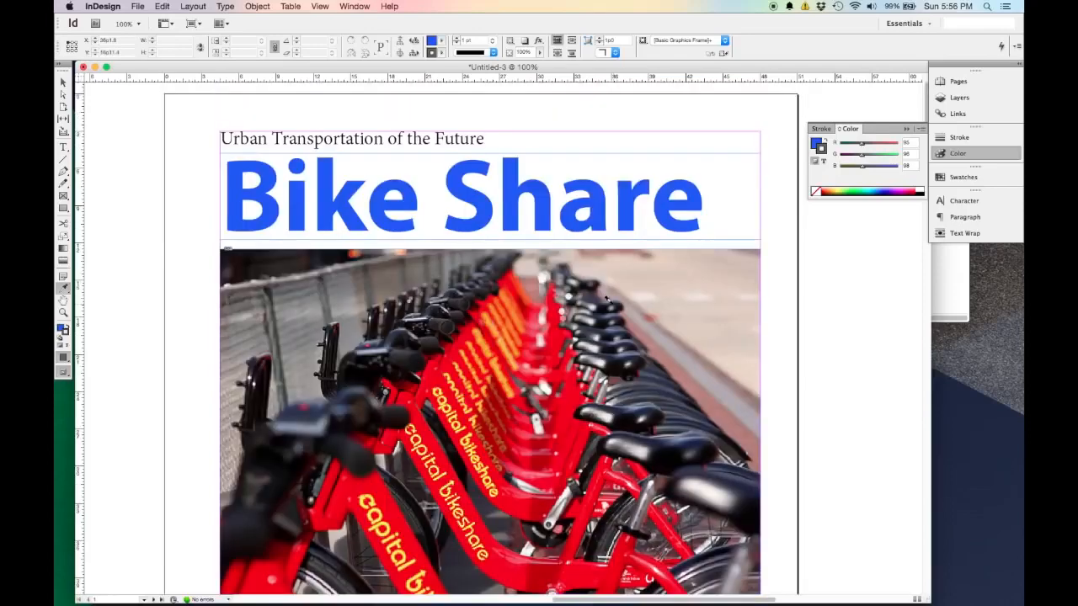
Try to apply the sampled colours to the "Urban Transportation of the Future" tagline with the Eyedropper, and undo it.
{"action": "scroll", "coordinate": [606, 296], "scroll_direction": "up", "scroll_amount": 2}
{"action": "double_click", "coordinate": [487, 223]}
{"action": "mouse_move", "coordinate": [211, 234]}
{"action": "left_mouse_down"}
{"action": "mouse_move", "coordinate": [207, 202]}
{"action": "mouse_move", "coordinate": [216, 226]}
{"action": "left_mouse_up"}
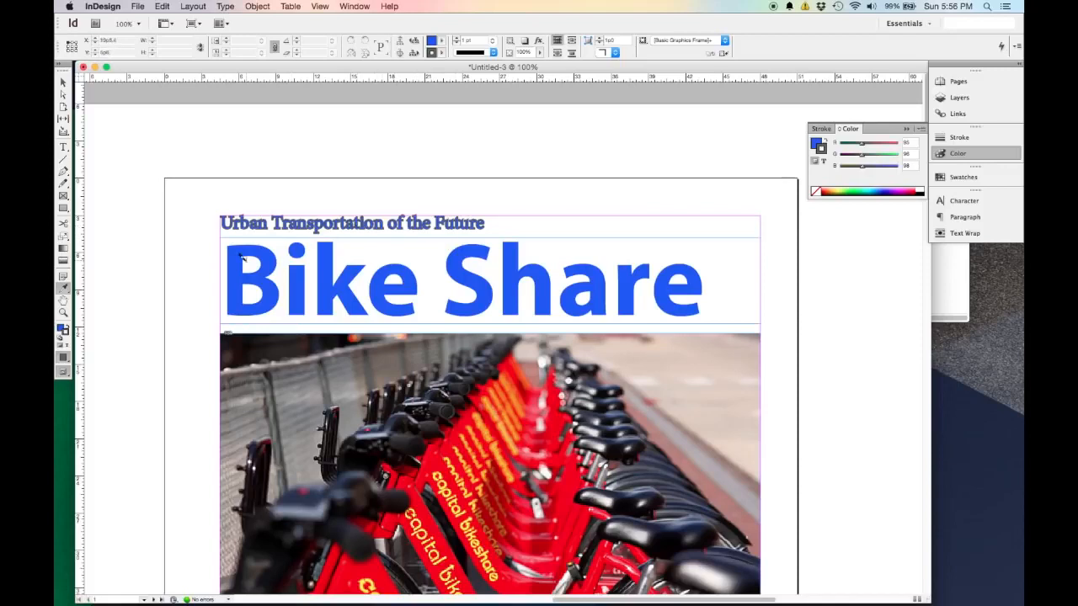
{"action": "key", "text": "super+z"}
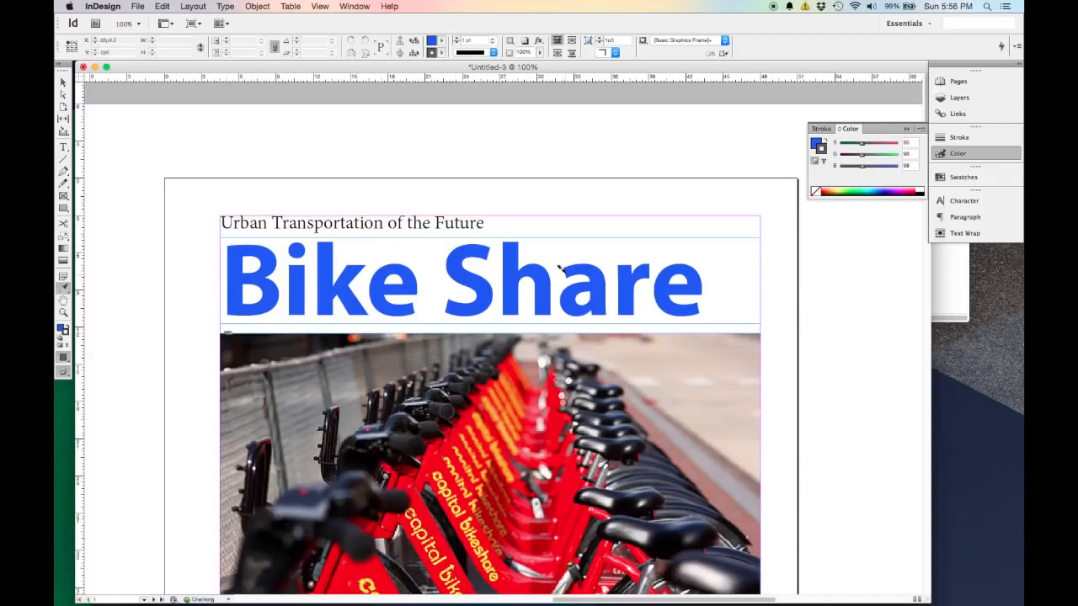
Swap the grey from stroke to fill, set the stroke to None, and make the fill active.
{"action": "left_click", "coordinate": [827, 142]}
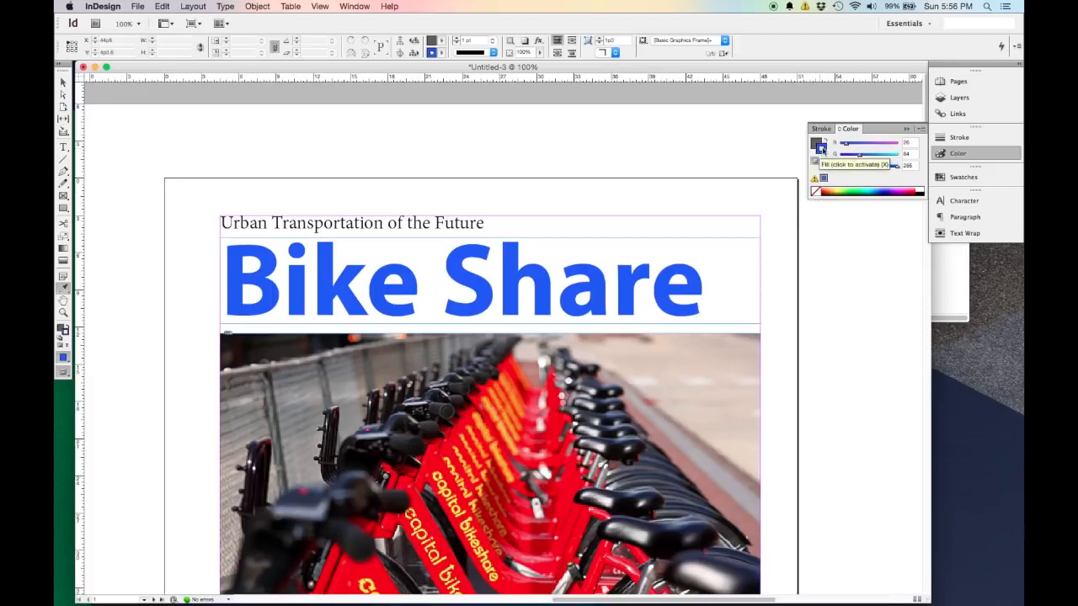
{"action": "left_click", "coordinate": [816, 192]}
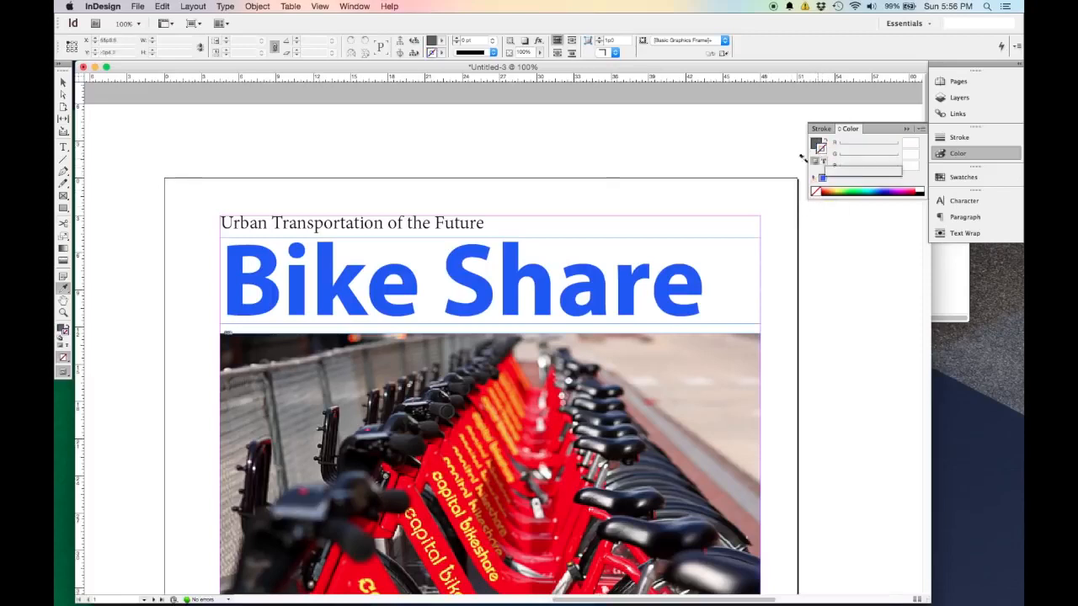
{"action": "scroll", "coordinate": [217, 234], "scroll_direction": "down", "scroll_amount": 2}
{"action": "left_click", "coordinate": [61, 329]}
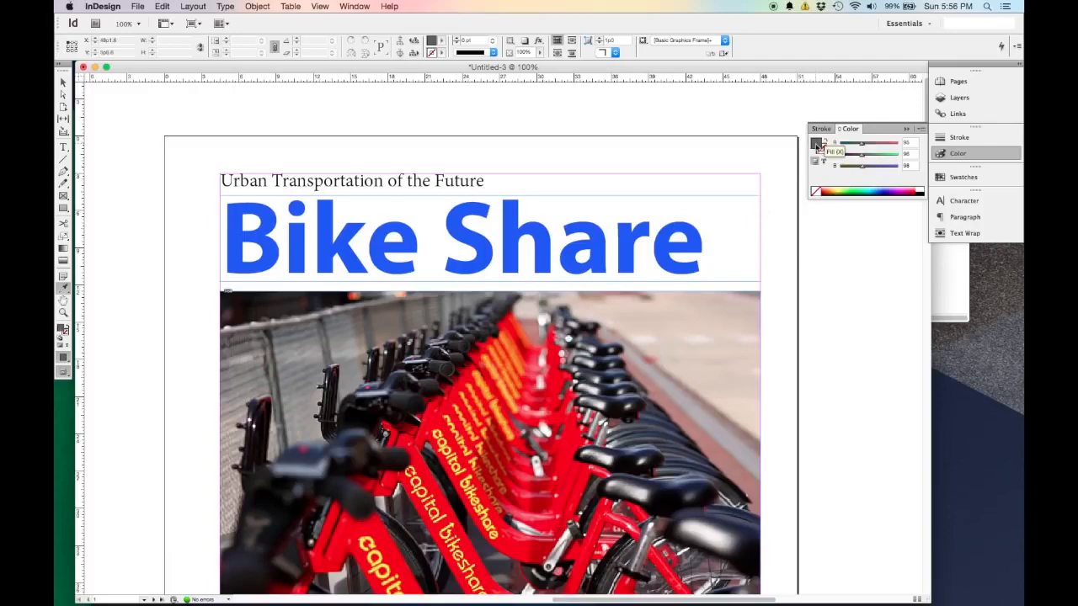
Sample the kiosk's dark grey (R 92, G 94, B 93) with the Eyedropper, and apply it to the "Urban Transportation of the Future" tagline.
{"action": "scroll", "coordinate": [684, 153], "scroll_direction": "down", "scroll_amount": 10}
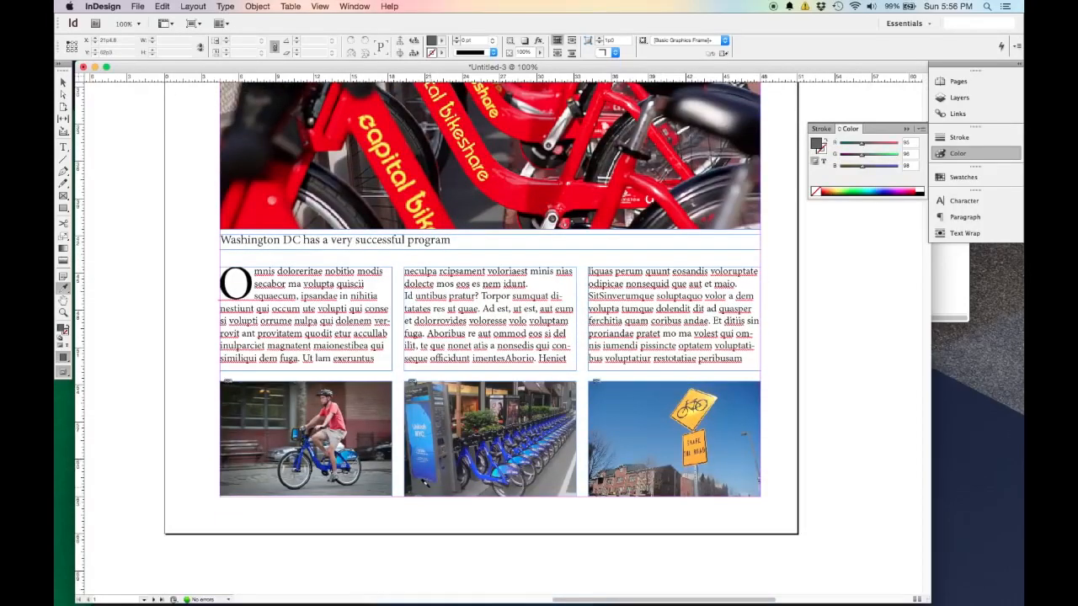
{"action": "left_click", "coordinate": [64, 84]}
{"action": "left_click", "coordinate": [63, 288]}
{"action": "scroll", "coordinate": [613, 426], "scroll_direction": "up", "scroll_amount": 10}
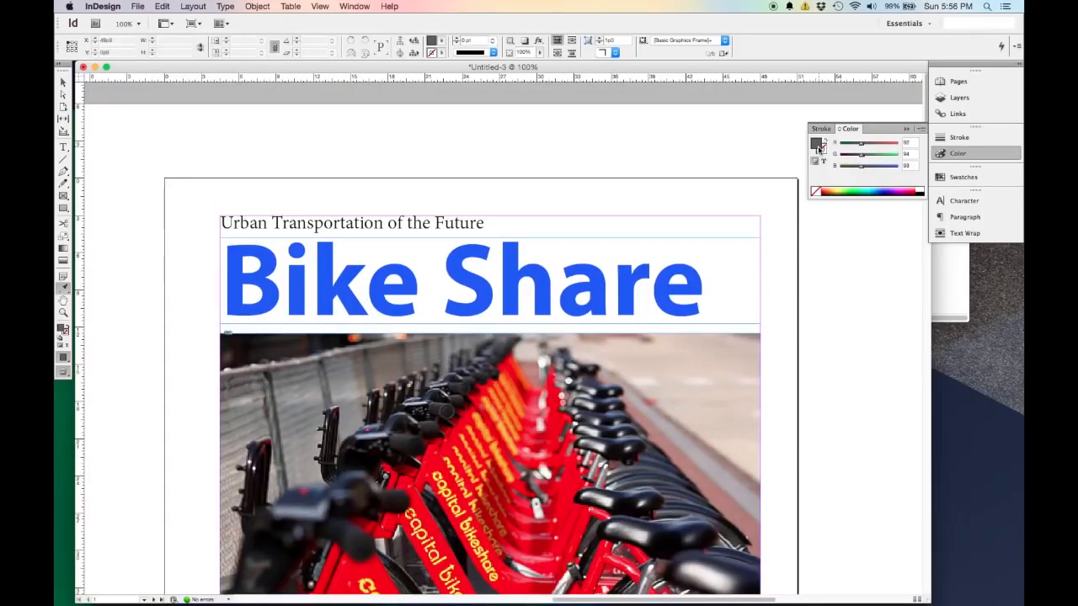
{"action": "left_click", "coordinate": [822, 149]}
{"action": "left_click_drag", "start_coordinate": [484, 222], "coordinate": [199, 216]}
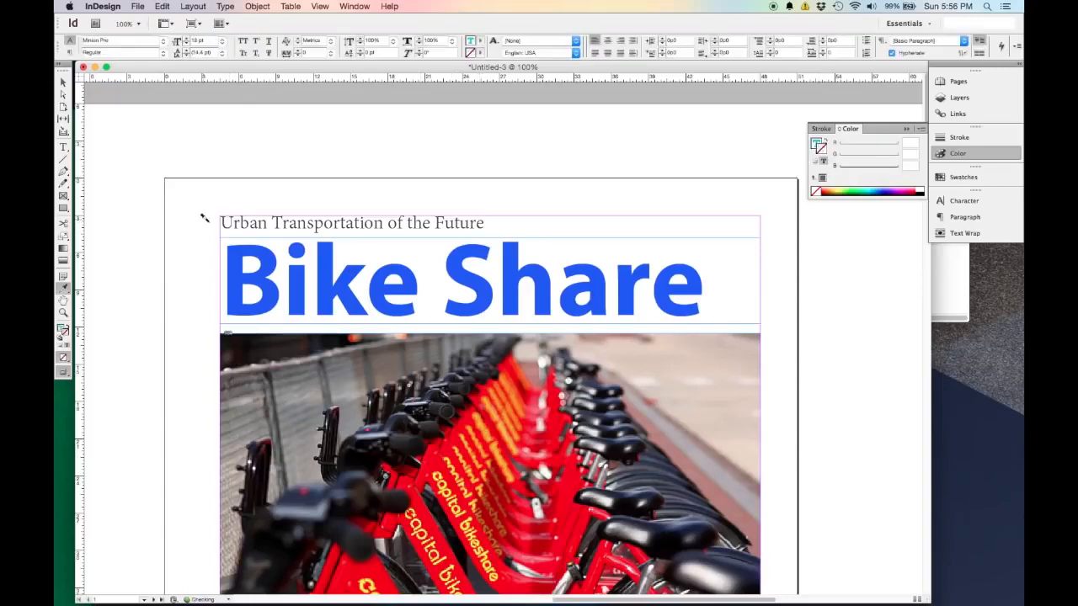
Apply the sampled grey to the "Washington DC has a very successful program" caption, and return to the Selection tool.
{"action": "scroll", "coordinate": [382, 254], "scroll_direction": "down", "scroll_amount": 4}
{"action": "scroll", "coordinate": [489, 337], "scroll_direction": "down", "scroll_amount": 3}
{"action": "left_click_drag", "start_coordinate": [440, 454], "coordinate": [209, 445]}
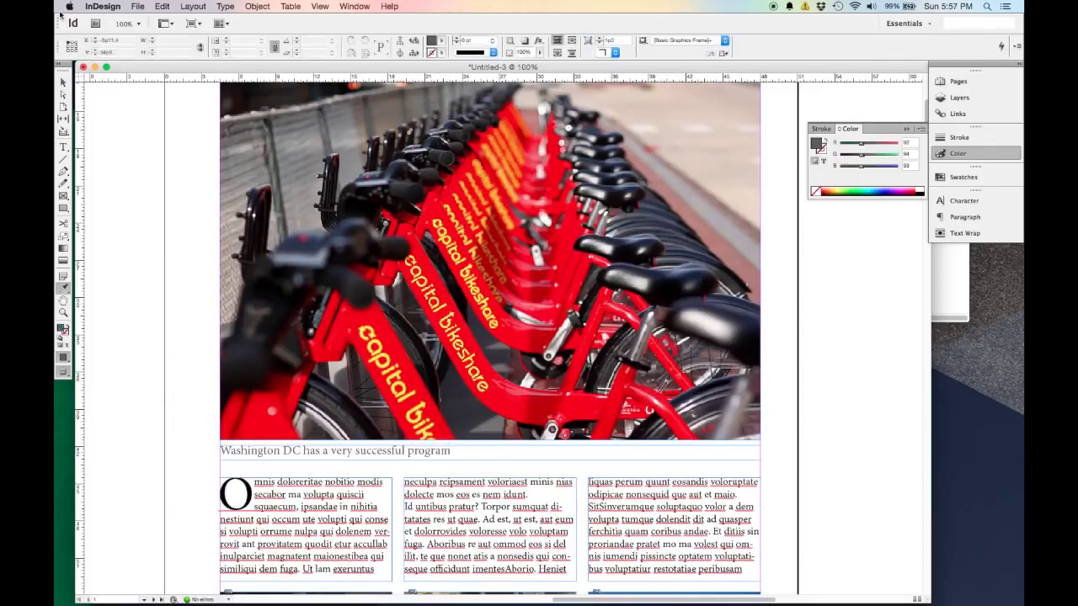
{"action": "left_click", "coordinate": [63, 82]}
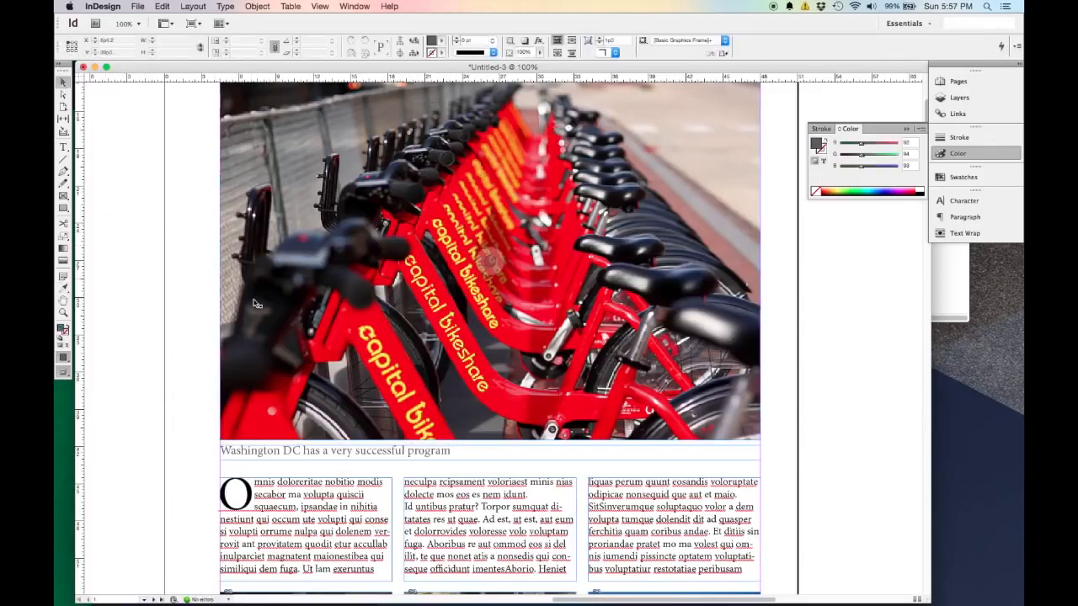
Preview the whole first page at 50% without guides and frame edges.
{"action": "key", "text": "super+minus"}
{"action": "key", "text": "super+minus"}
{"action": "key", "text": "super+minus"}
{"action": "key", "text": "super+equal"}
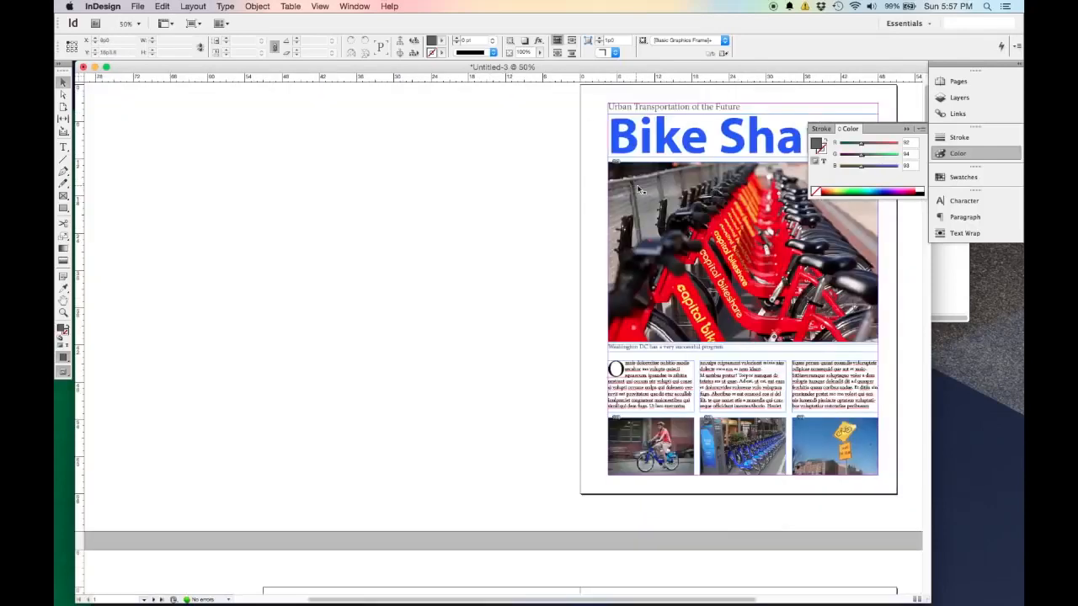
{"action": "scroll", "coordinate": [635, 184], "scroll_direction": "right", "scroll_amount": 5}
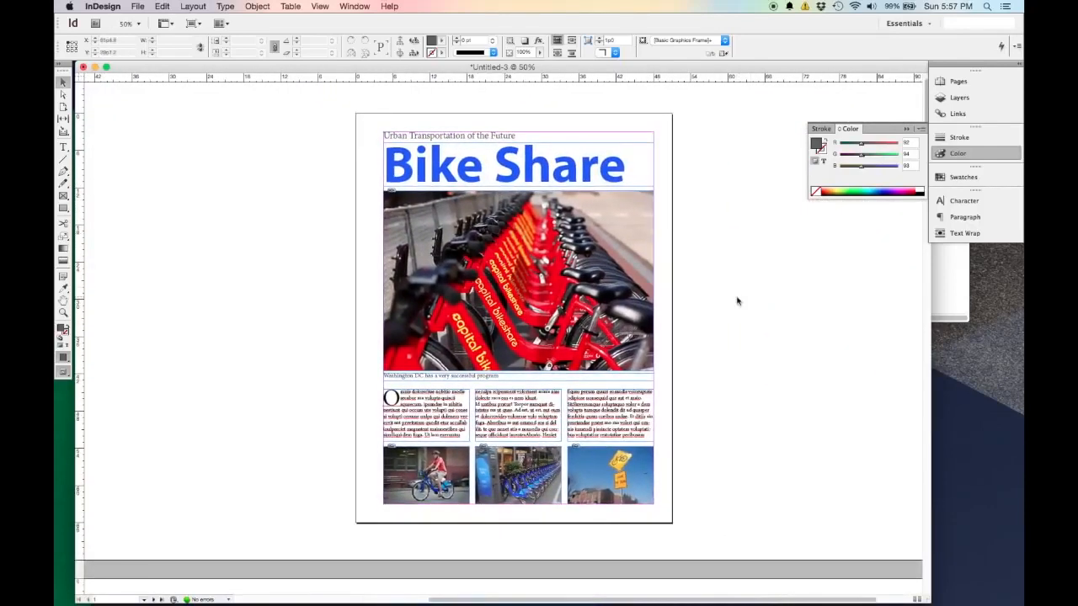
{"action": "key", "text": "w"}
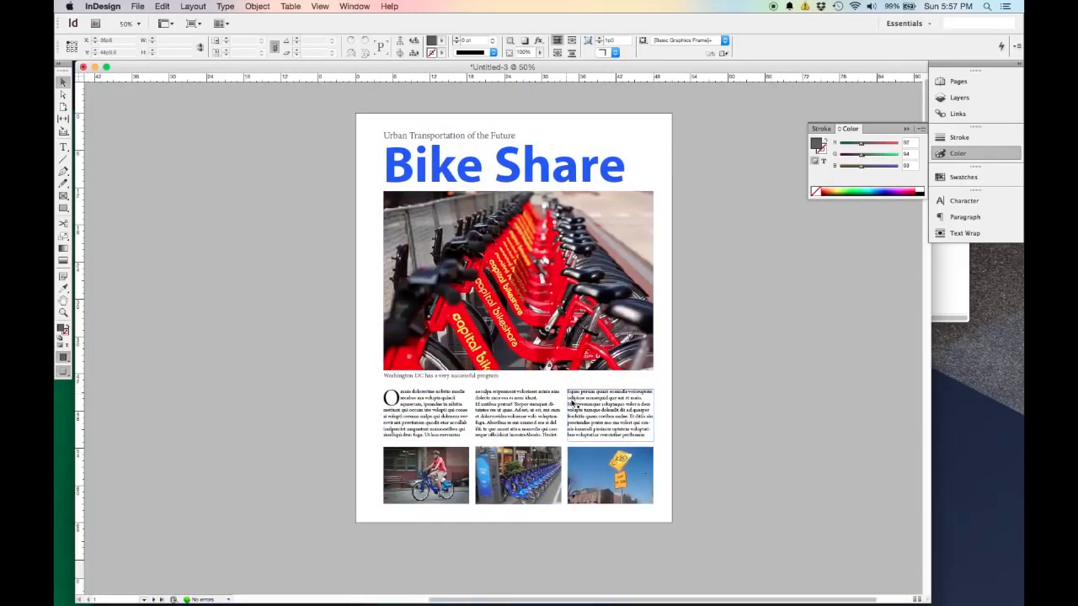
Select the three body text frames, extend their top edges up towards the caption, and deselect them.
{"action": "scroll", "coordinate": [597, 398], "scroll_direction": "up", "scroll_amount": 1}
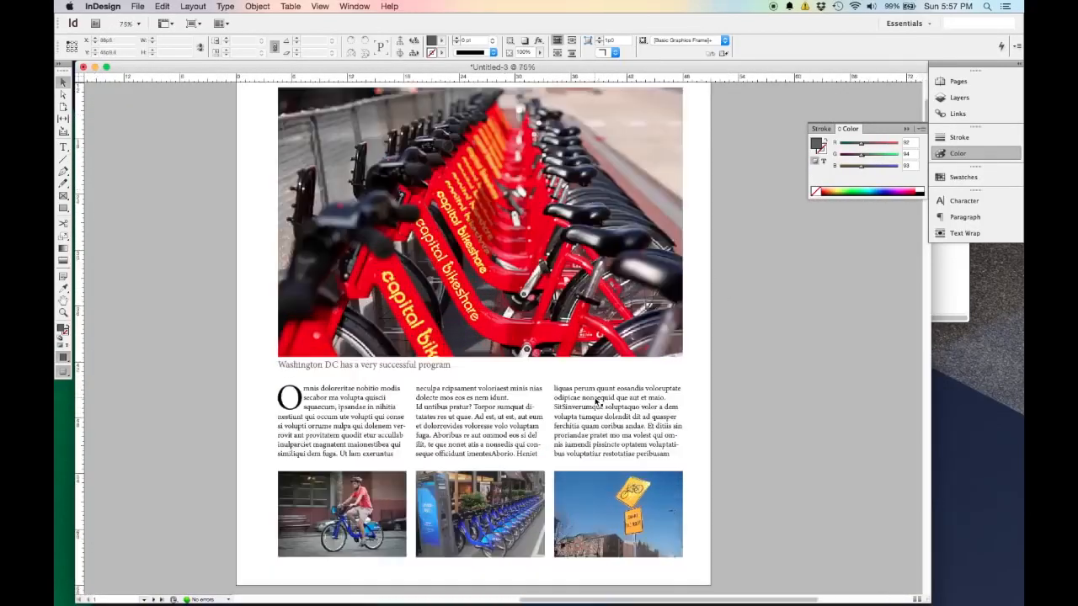
{"action": "left_click", "coordinate": [371, 409]}
{"action": "left_click", "coordinate": [451, 415], "text": "shift"}
{"action": "left_click", "coordinate": [619, 417], "text": "shift"}
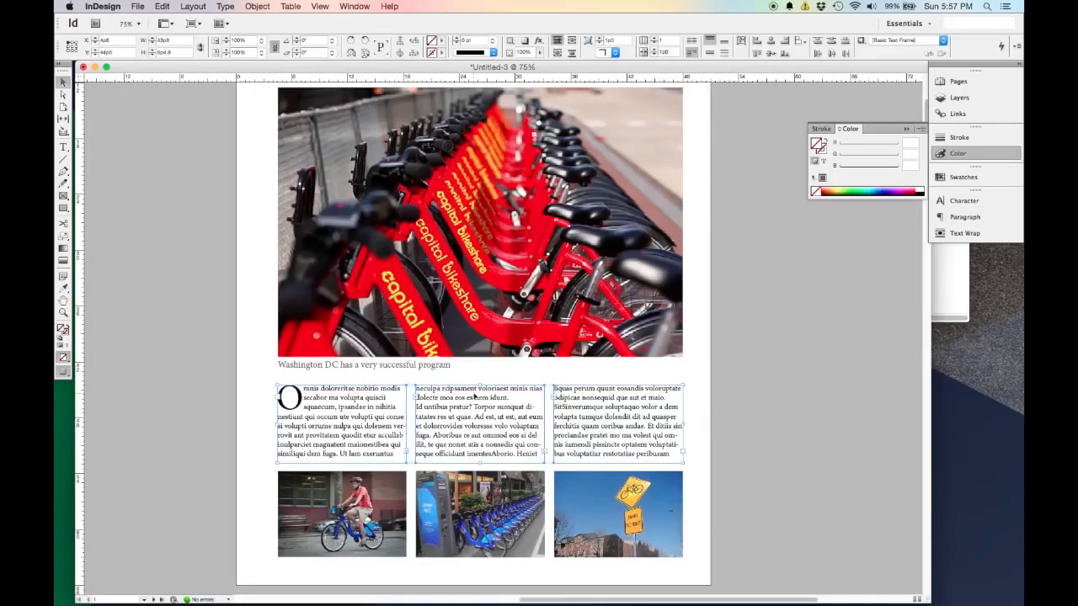
{"action": "left_click_drag", "start_coordinate": [479, 385], "coordinate": [483, 376]}
{"action": "left_click", "coordinate": [736, 403]}
Review the first page's layout from the tagline and title down to the three small photos.
{"action": "scroll", "coordinate": [729, 417], "scroll_direction": "up", "scroll_amount": 5}
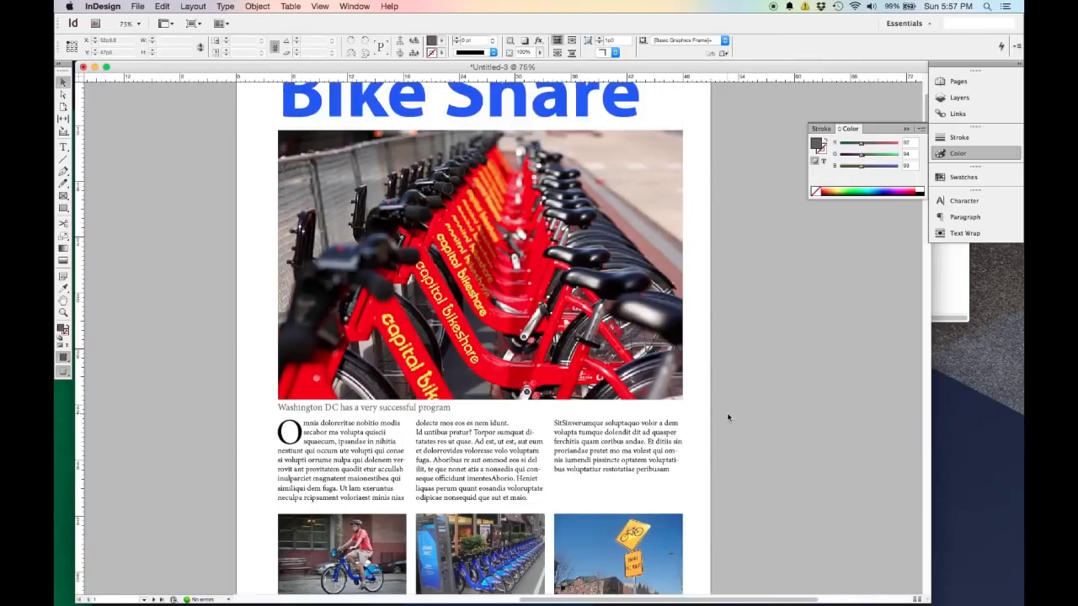
{"action": "scroll", "coordinate": [728, 417], "scroll_direction": "down", "scroll_amount": 4}
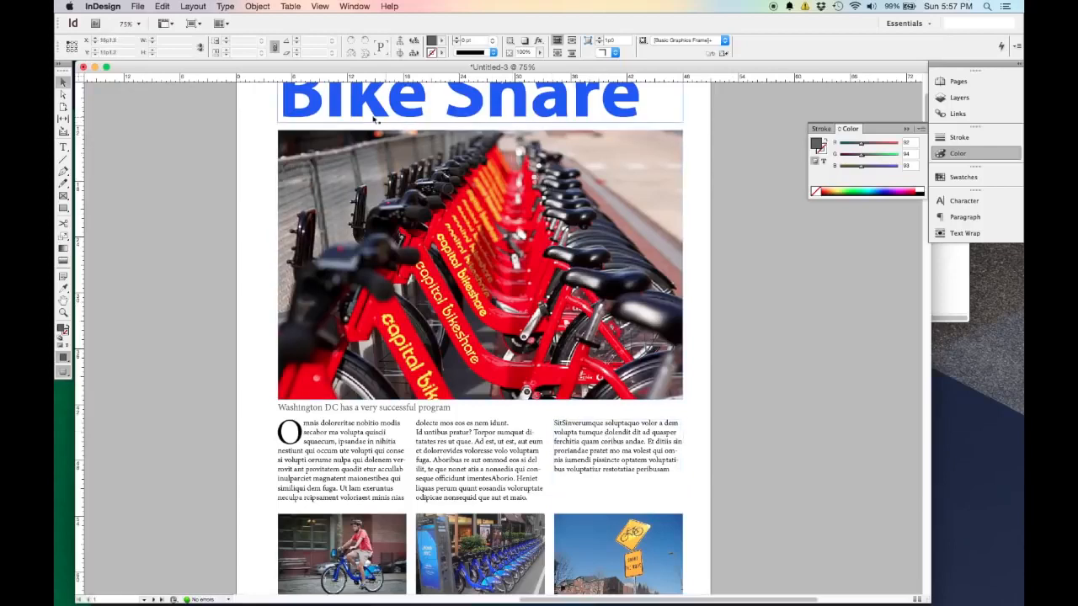
{"action": "scroll", "coordinate": [421, 433], "scroll_direction": "up", "scroll_amount": 3}
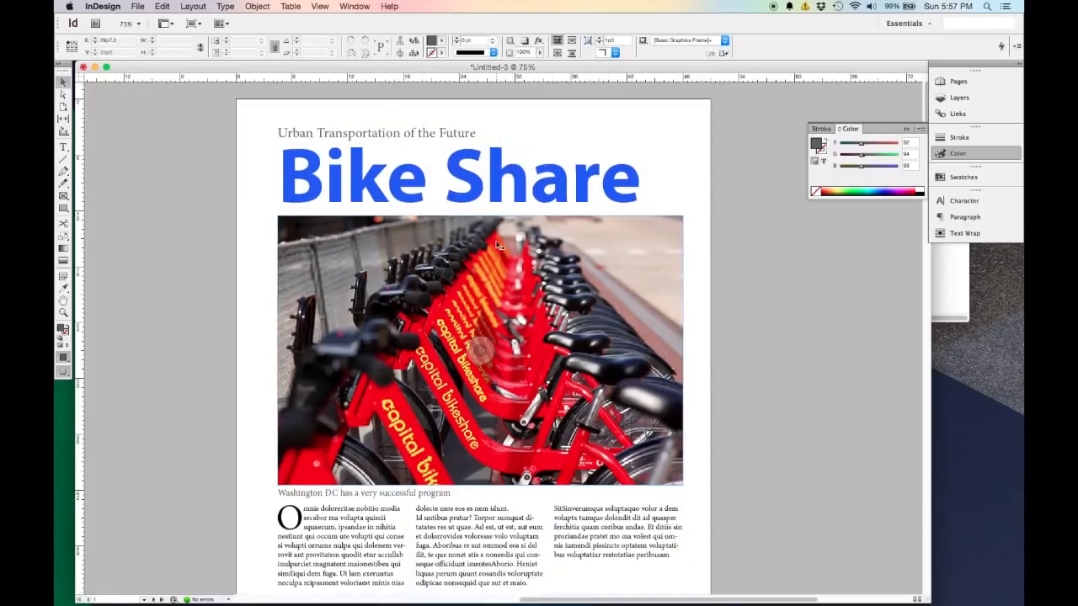
{"action": "scroll", "coordinate": [585, 435], "scroll_direction": "down", "scroll_amount": 2}
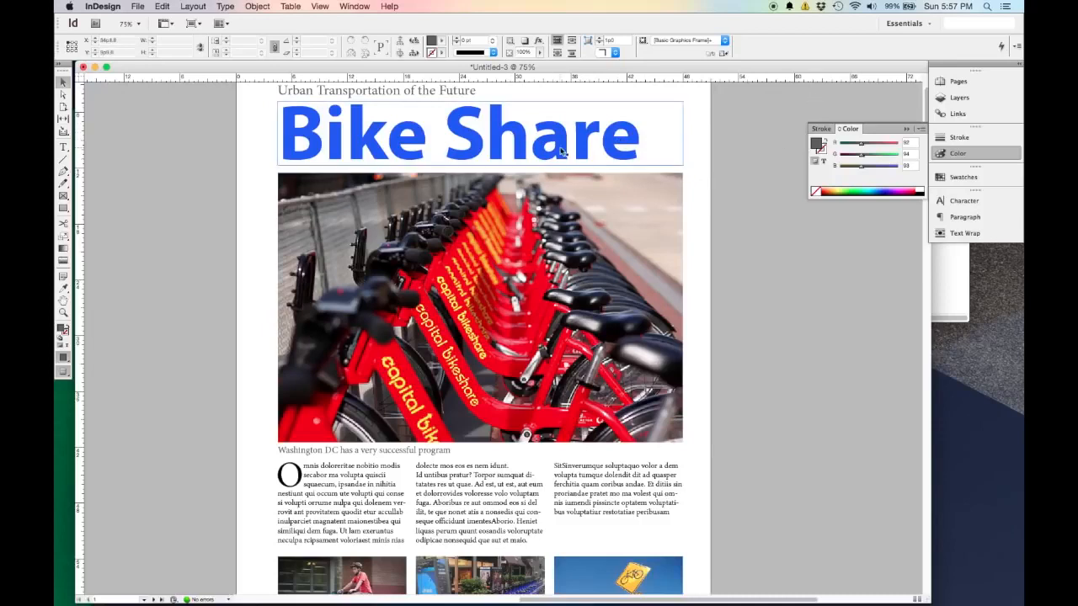
{"action": "scroll", "coordinate": [638, 152], "scroll_direction": "up", "scroll_amount": 1}
{"action": "scroll", "coordinate": [638, 152], "scroll_direction": "down", "scroll_amount": 4}
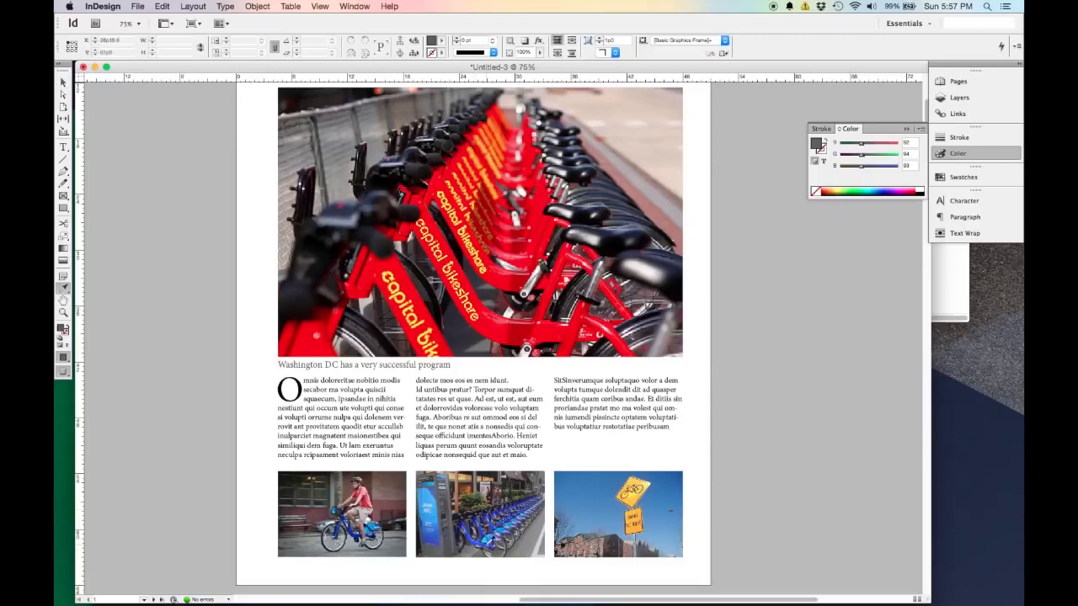
Select the "Bike Share" title text and make its blue fill the current colour.
{"action": "scroll", "coordinate": [445, 547], "scroll_direction": "up", "scroll_amount": 5}
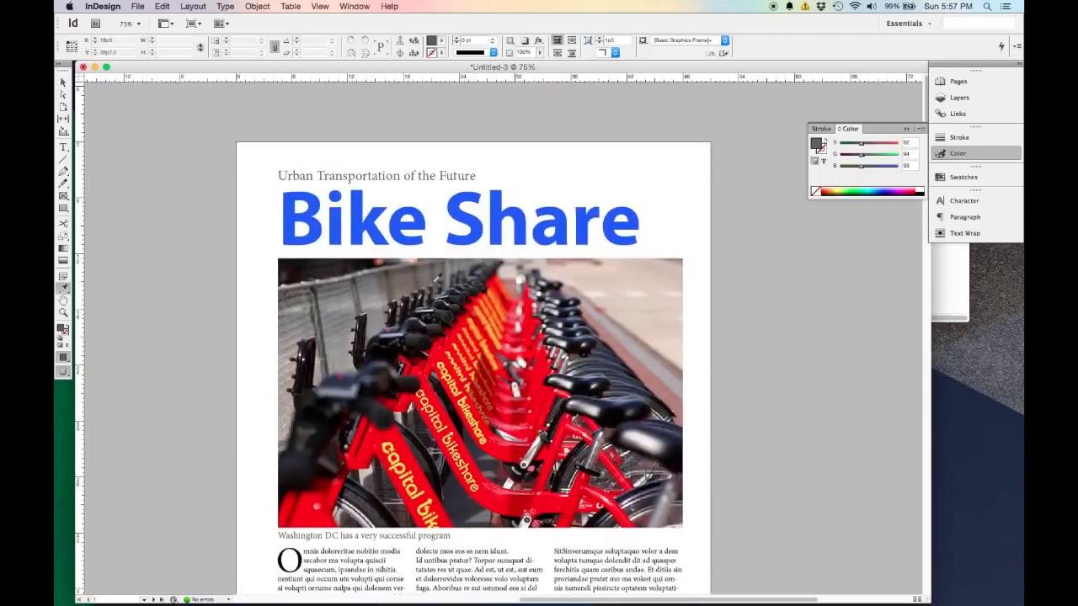
{"action": "left_click", "coordinate": [63, 82]}
{"action": "left_click", "coordinate": [480, 240]}
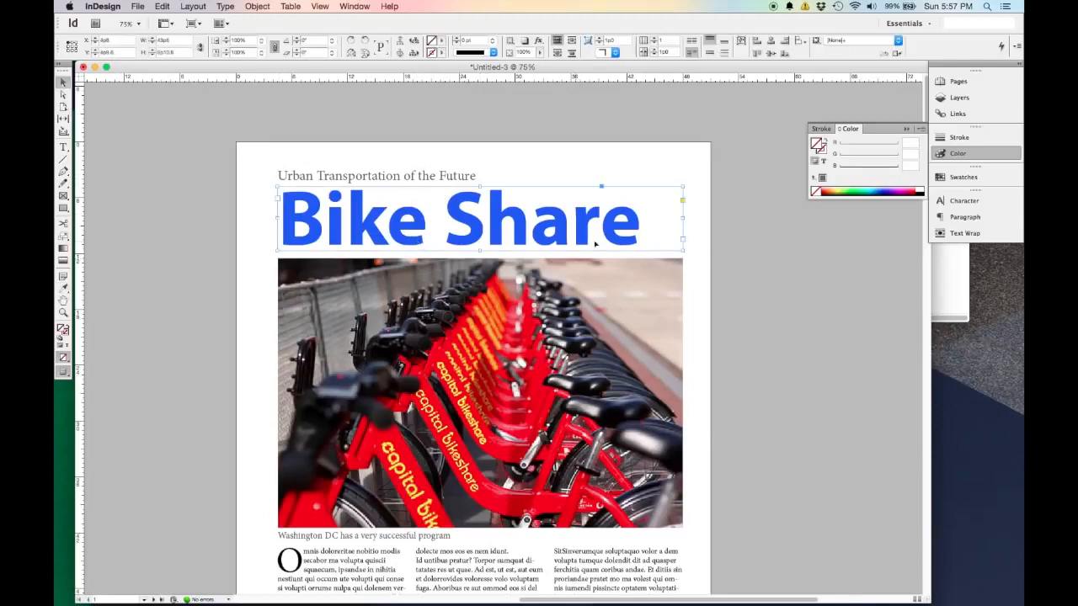
{"action": "double_click", "coordinate": [631, 218]}
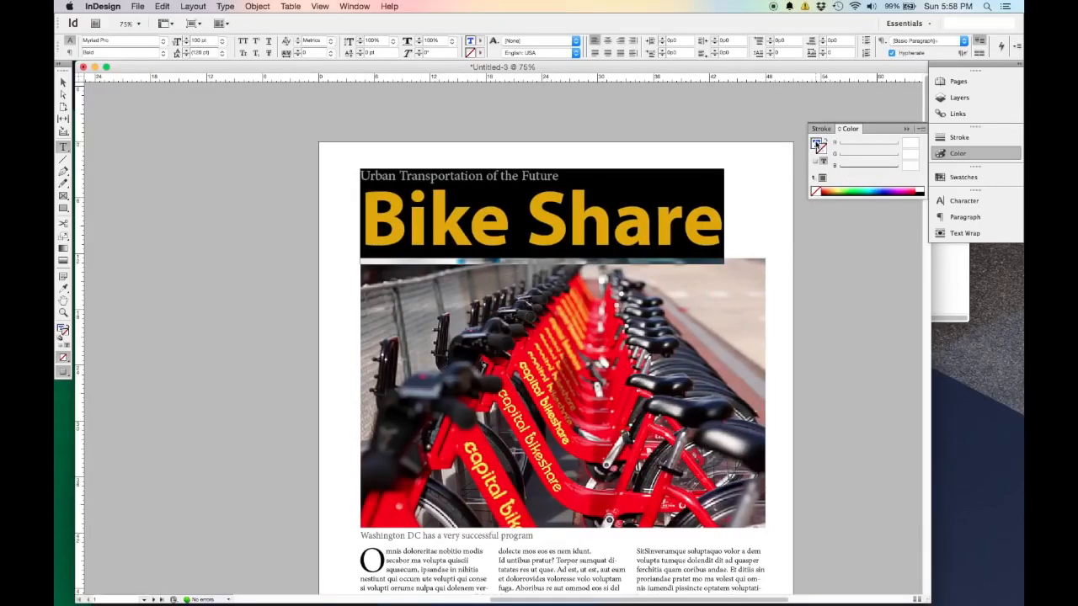
{"action": "left_click", "coordinate": [816, 145]}
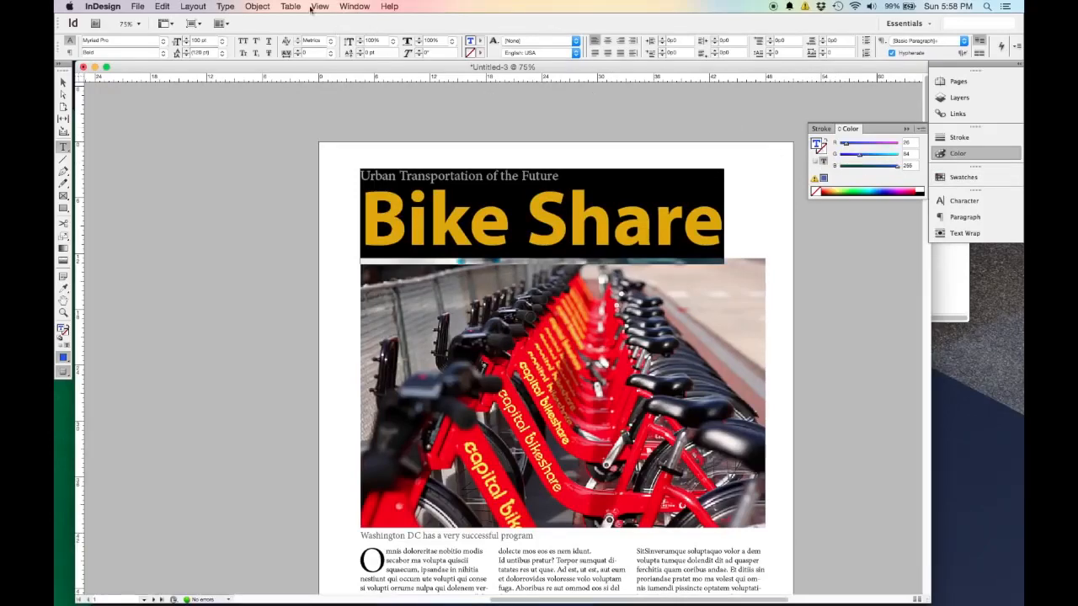
Show the colour swatches in an enlarged list, save the title's blue as a new swatch, and deselect the title.
{"action": "left_click", "coordinate": [353, 7]}
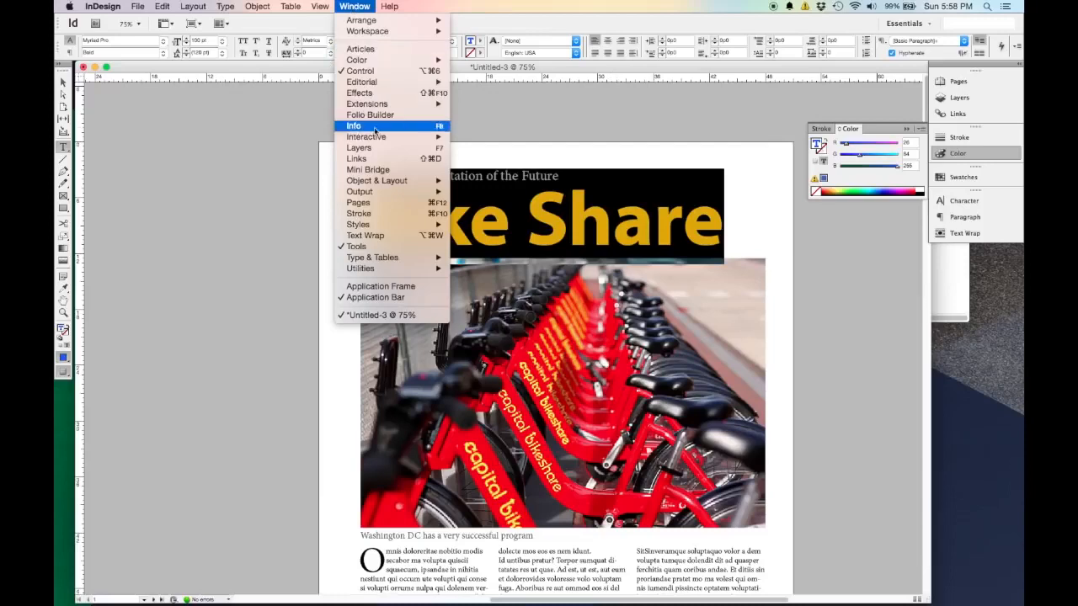
{"action": "mouse_move", "coordinate": [394, 61]}
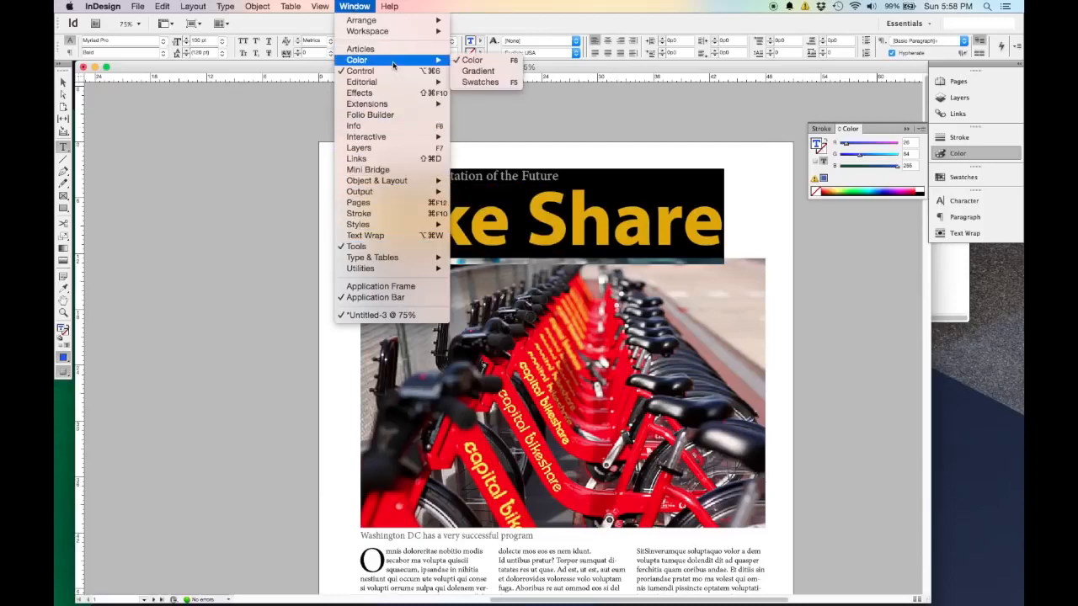
{"action": "left_click", "coordinate": [477, 82]}
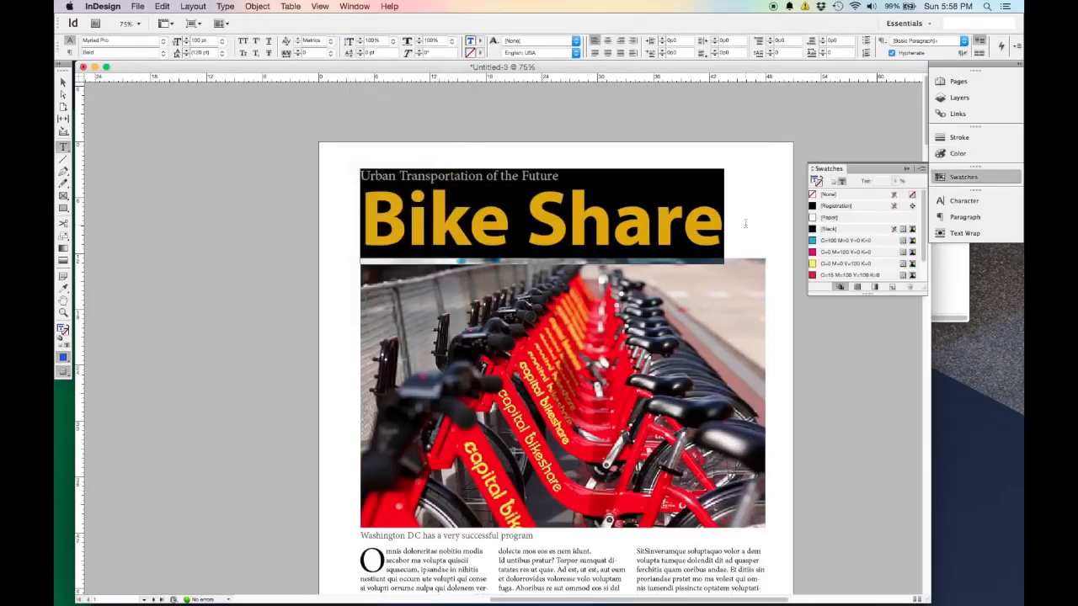
{"action": "left_click_drag", "start_coordinate": [869, 293], "coordinate": [874, 400]}
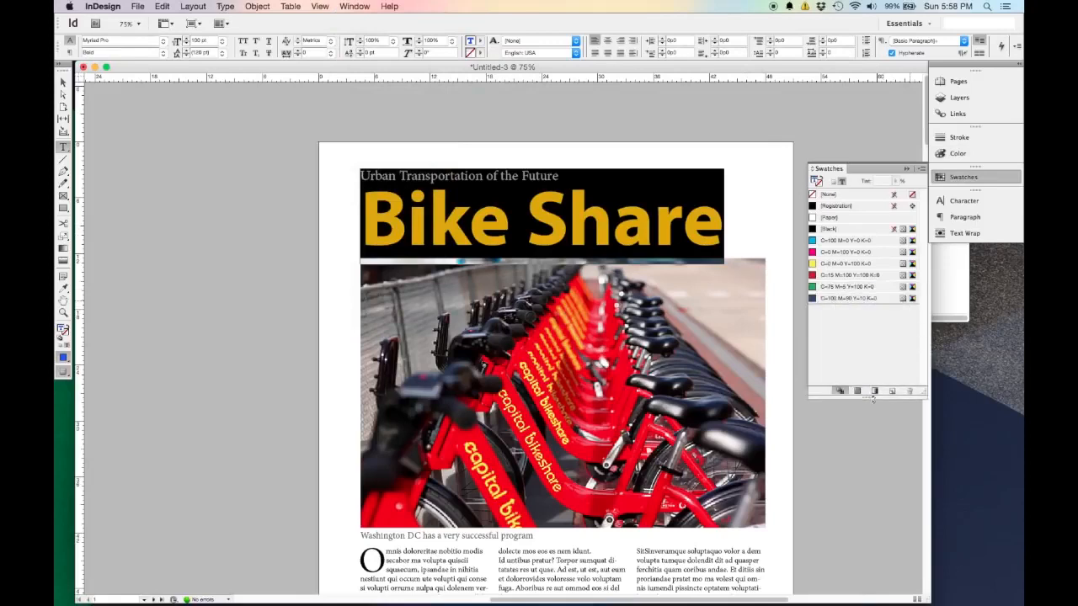
{"action": "left_click", "coordinate": [893, 392]}
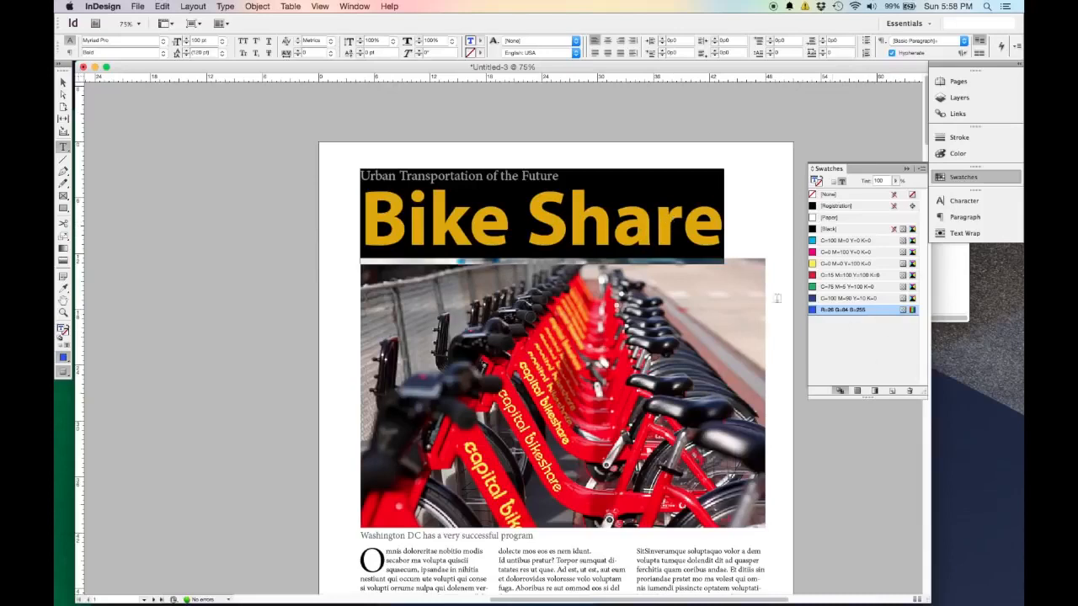
{"action": "left_click", "coordinate": [63, 82]}
{"action": "left_click", "coordinate": [233, 267]}
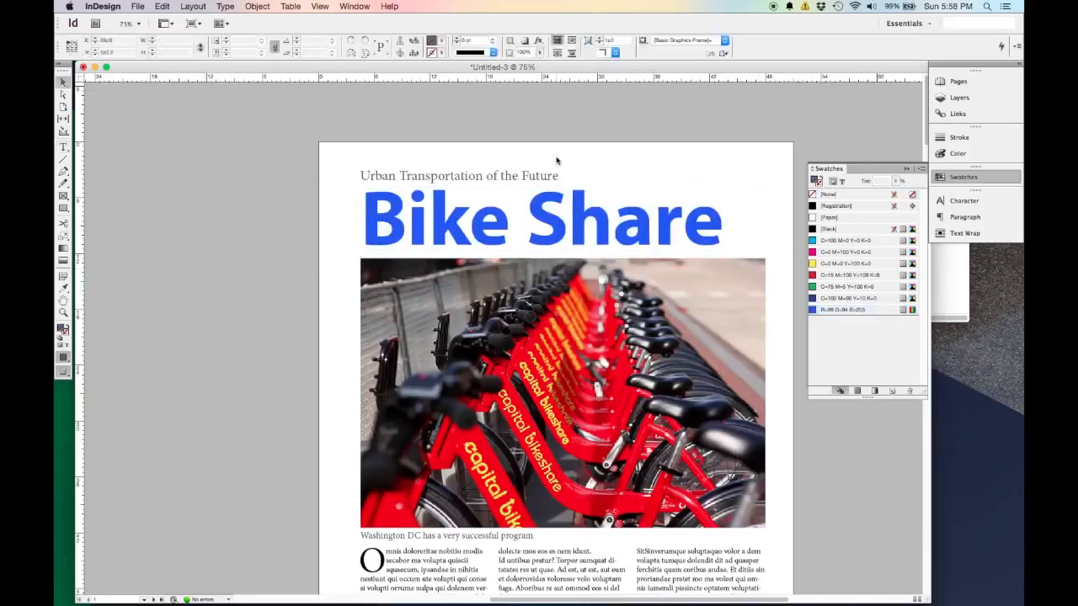
Show the frame edges and save the grey of the "Urban Transportation of the Future" tagline as a new swatch.
{"action": "key", "text": "w"}
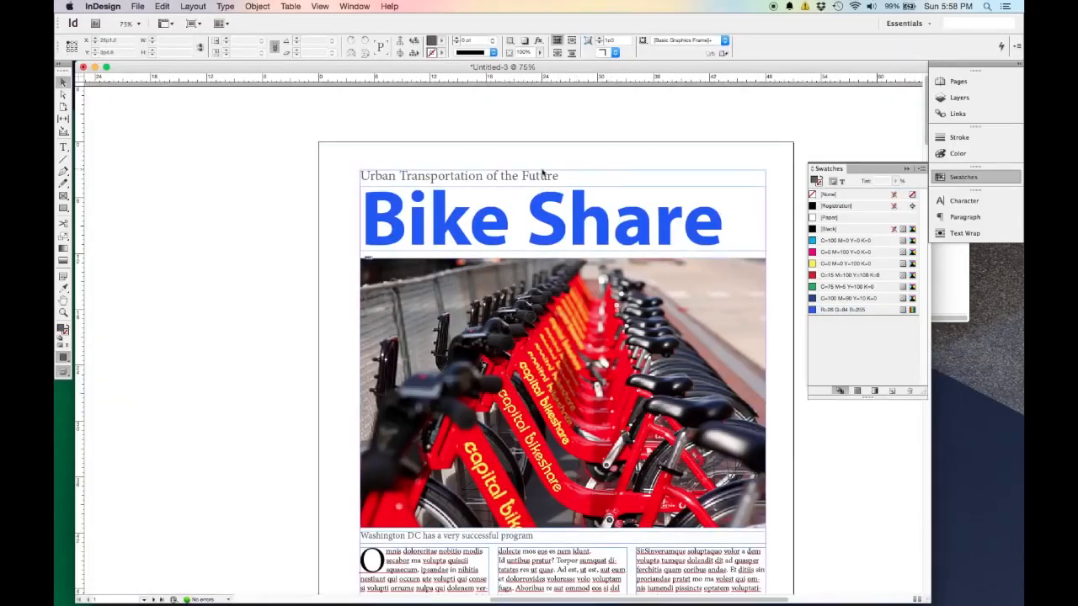
{"action": "double_click", "coordinate": [563, 178]}
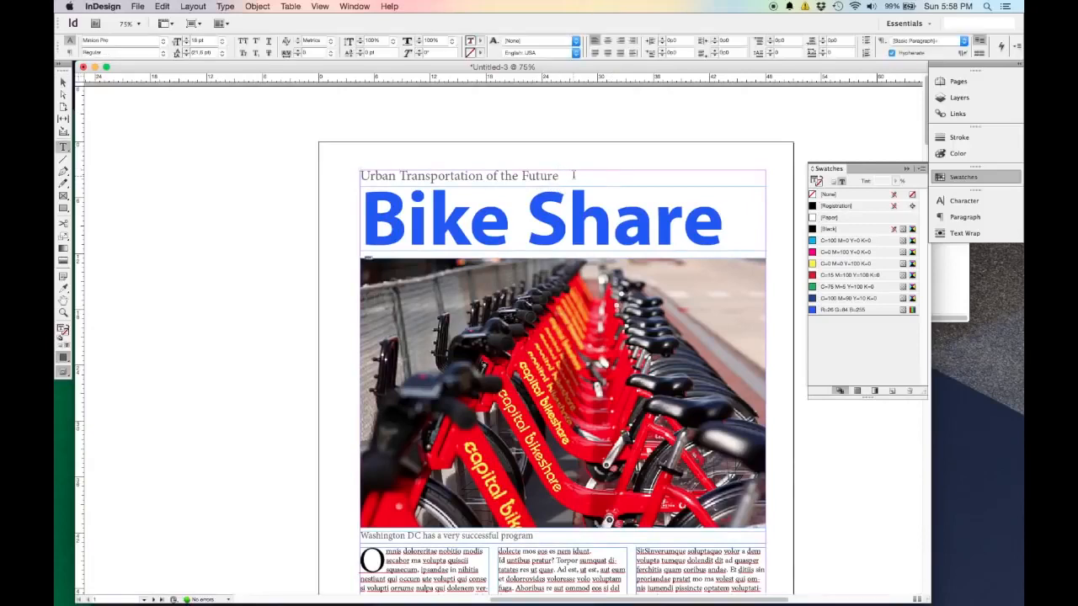
{"action": "left_click_drag", "start_coordinate": [562, 178], "coordinate": [367, 164]}
{"action": "left_click", "coordinate": [892, 391]}
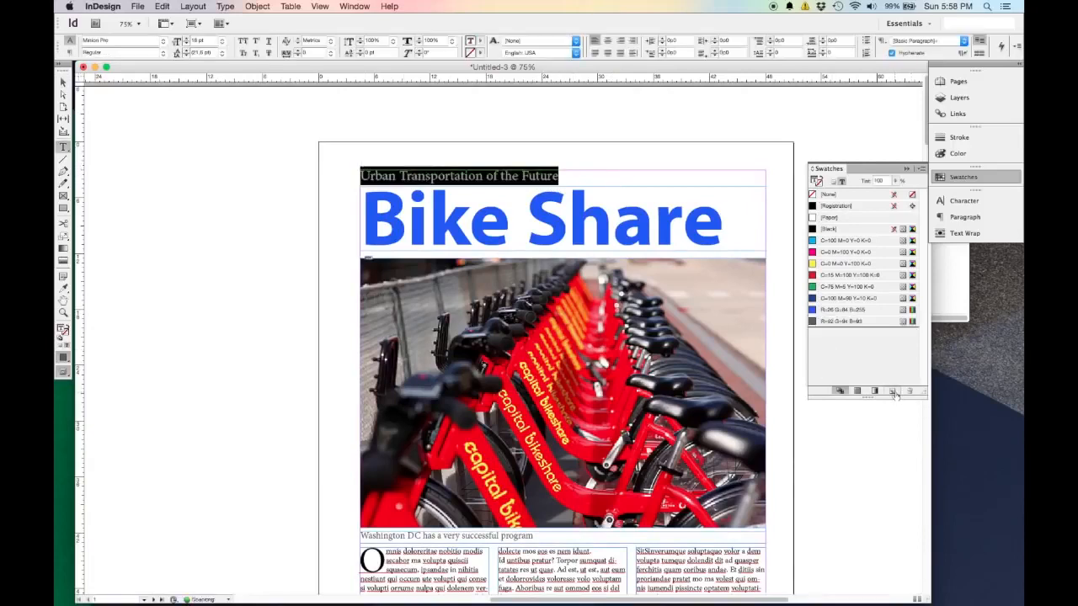
Rename the R=26 G=84 B=255 swatch as "Citibike Blue" instead of naming it with its colour value.
{"action": "left_click", "coordinate": [854, 310]}
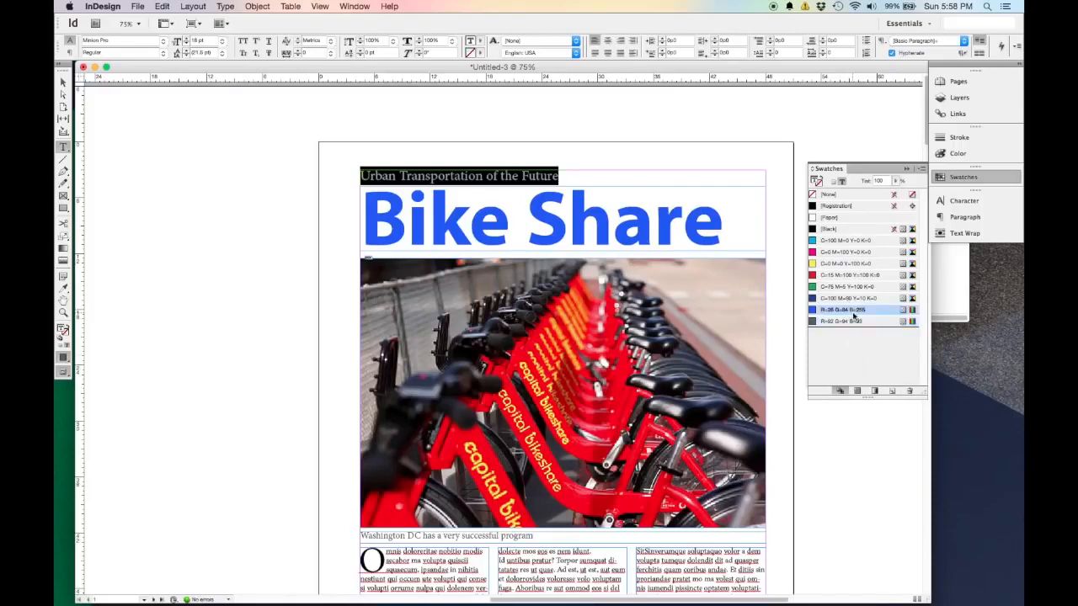
{"action": "double_click", "coordinate": [858, 311]}
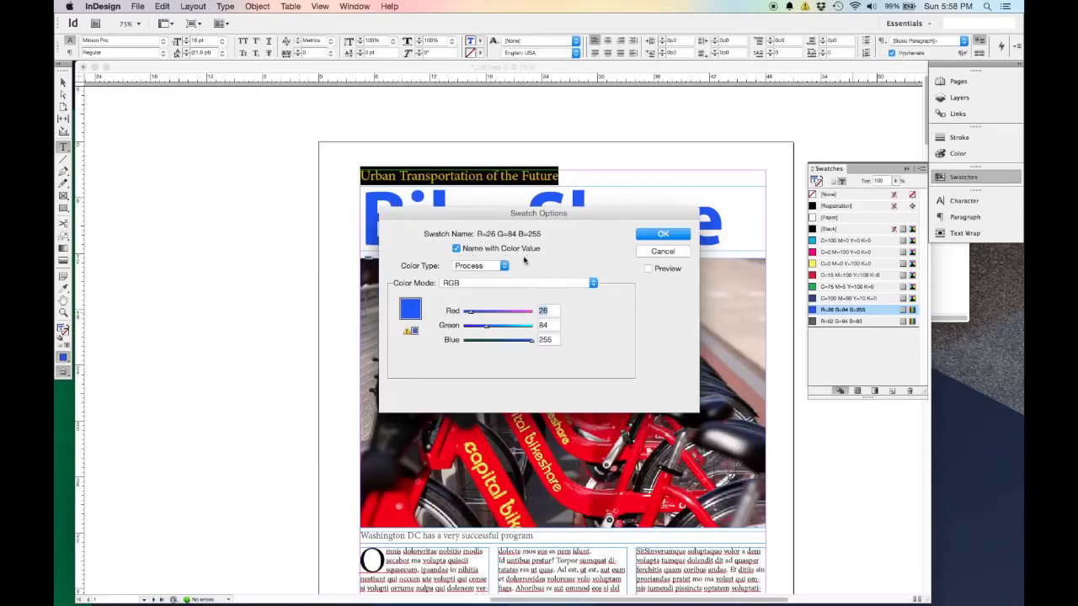
{"action": "left_click", "coordinate": [457, 248]}
{"action": "type", "text": "Citibike Blue"}
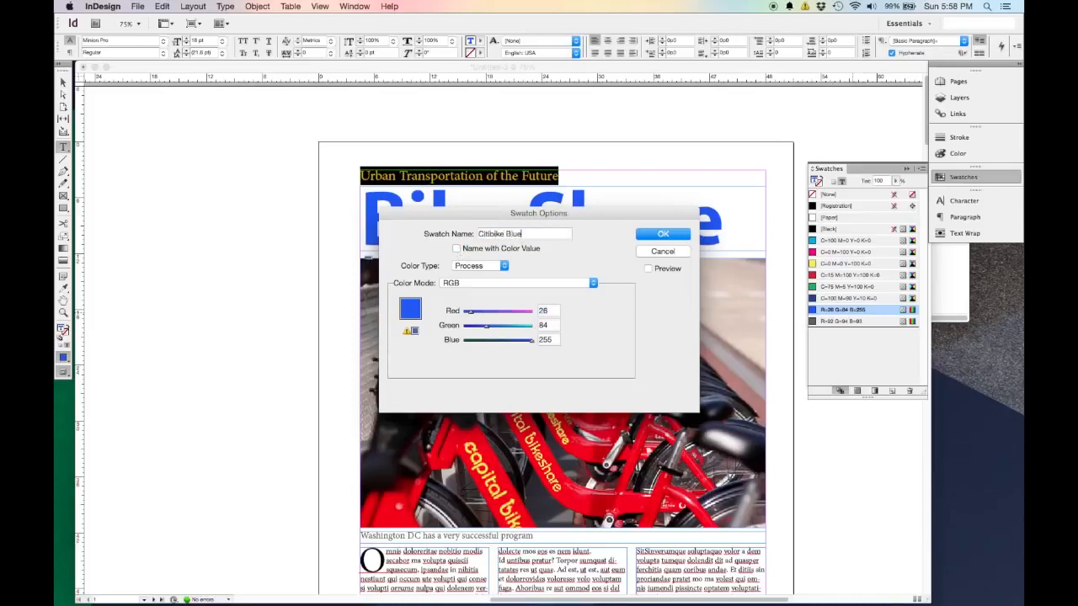
{"action": "left_click", "coordinate": [663, 236]}
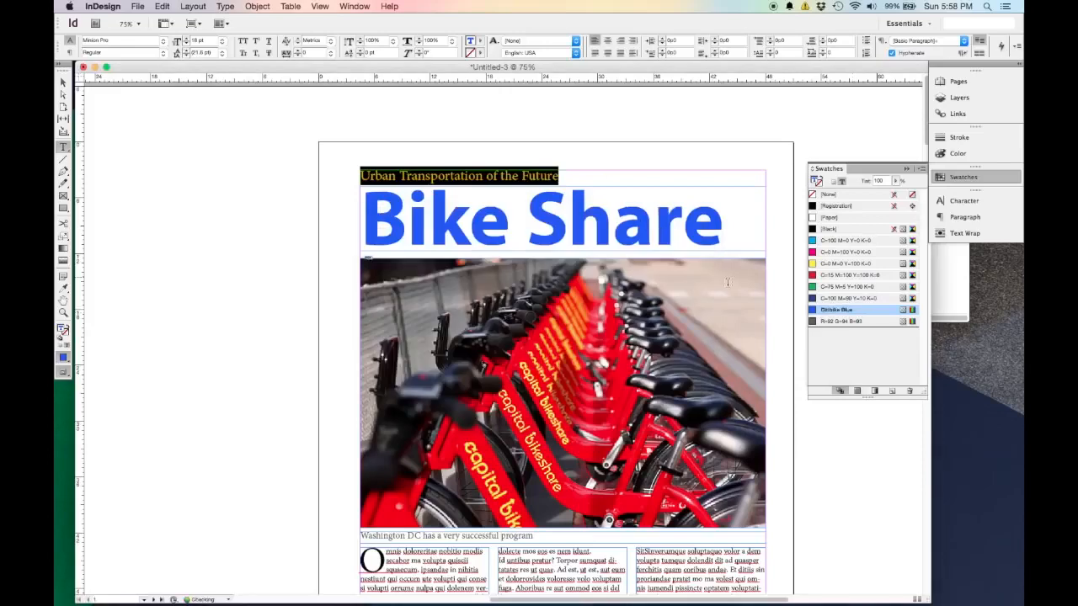
Rename the R=92 G=94 B=93 swatch as "Docking Station Grey" and return to the Selection tool.
{"action": "double_click", "coordinate": [836, 323]}
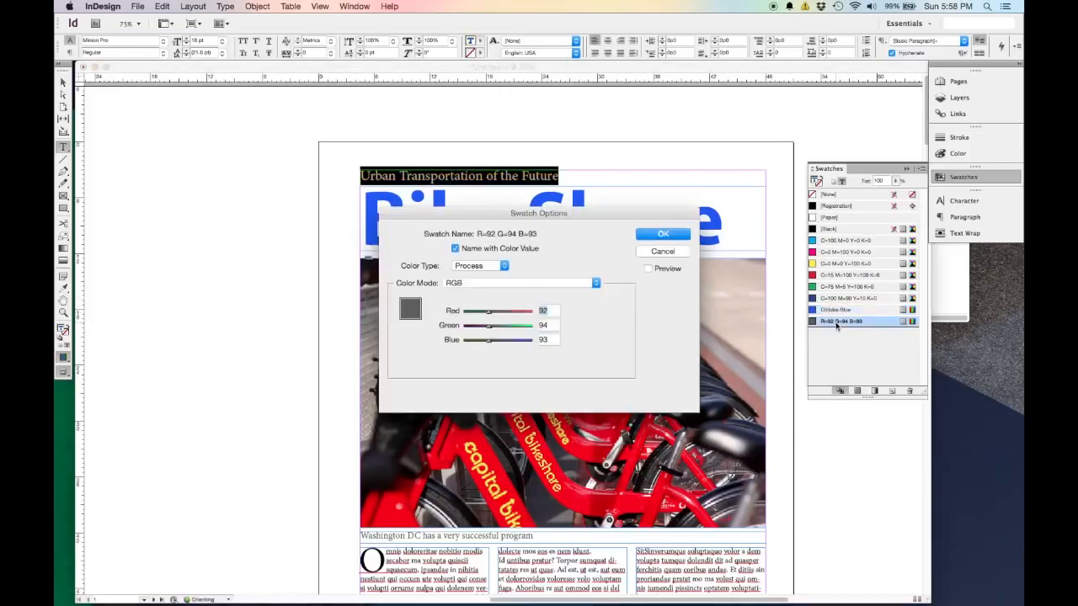
{"action": "left_click", "coordinate": [457, 249]}
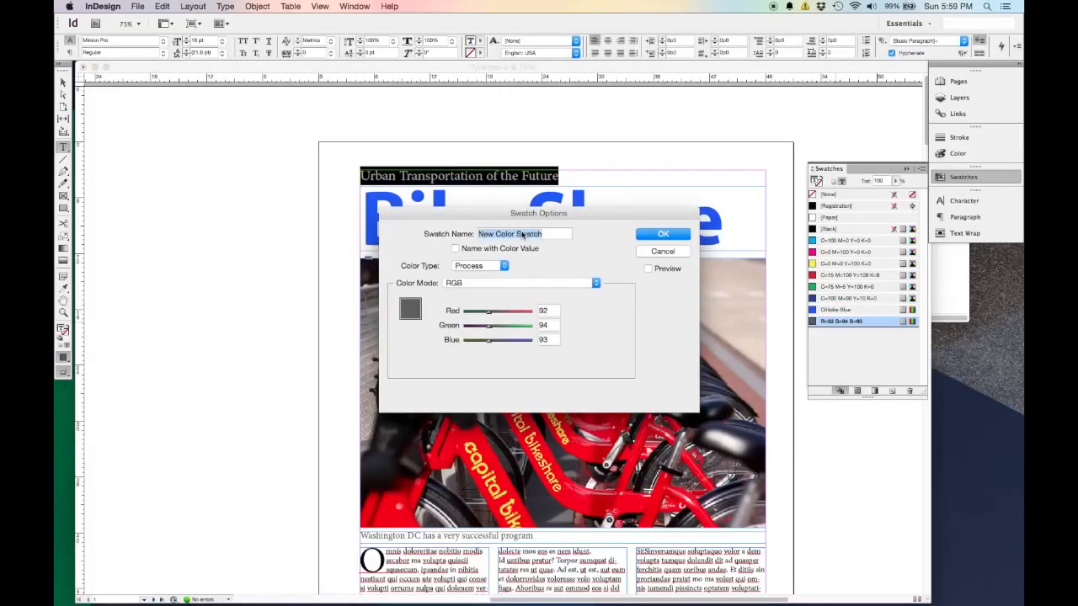
{"action": "type", "text": "Docking Station Grey"}
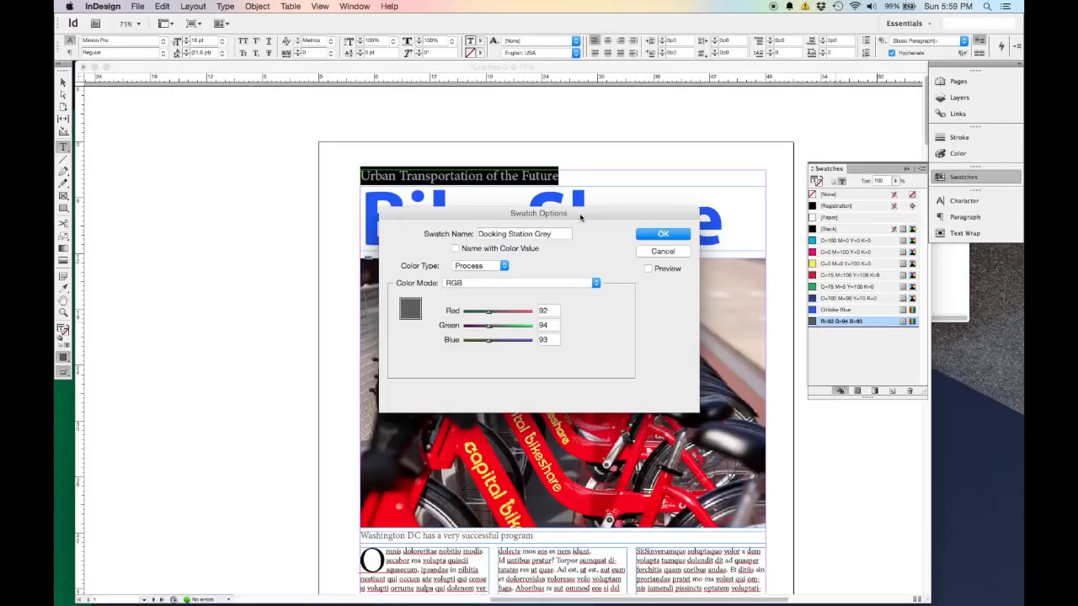
{"action": "left_click", "coordinate": [681, 236]}
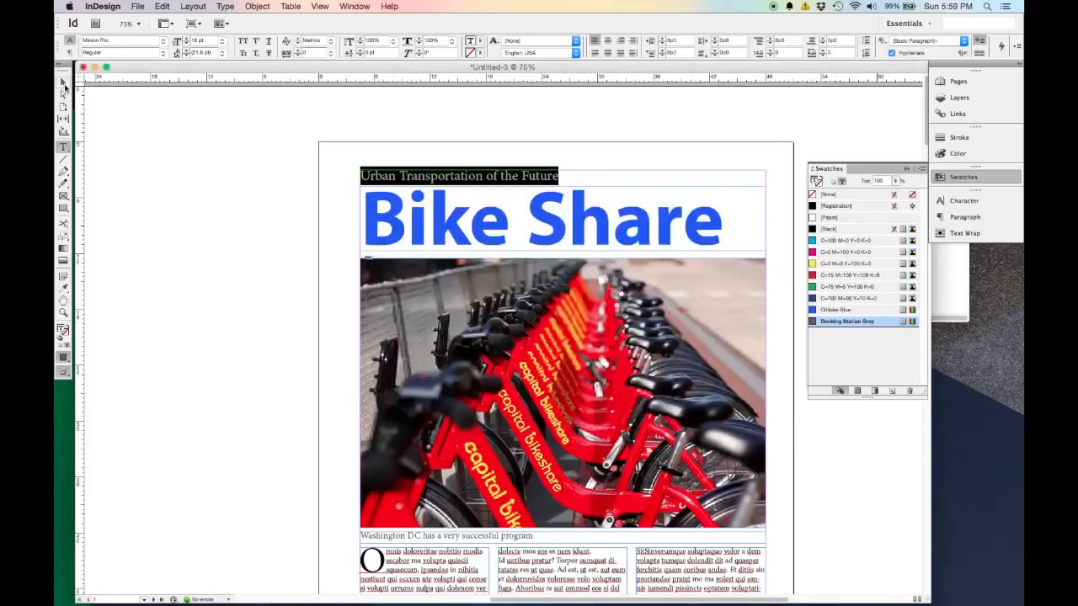
{"action": "left_click", "coordinate": [64, 84]}
Apply the Citibike Blue swatch to all the text in the three body columns and deselect it.
{"action": "scroll", "coordinate": [265, 344], "scroll_direction": "down", "scroll_amount": 3}
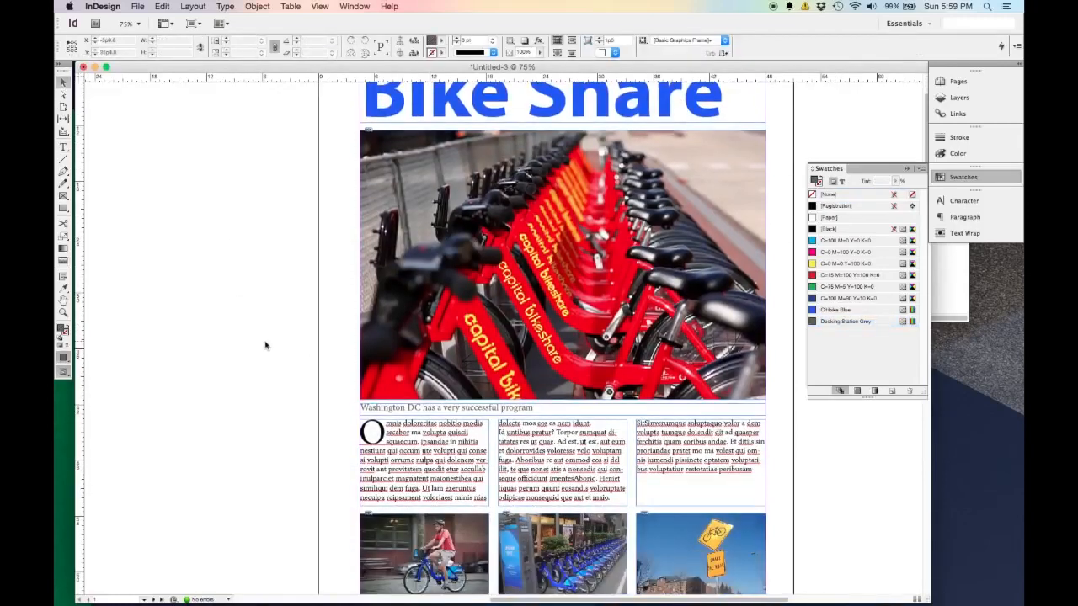
{"action": "double_click", "coordinate": [754, 486]}
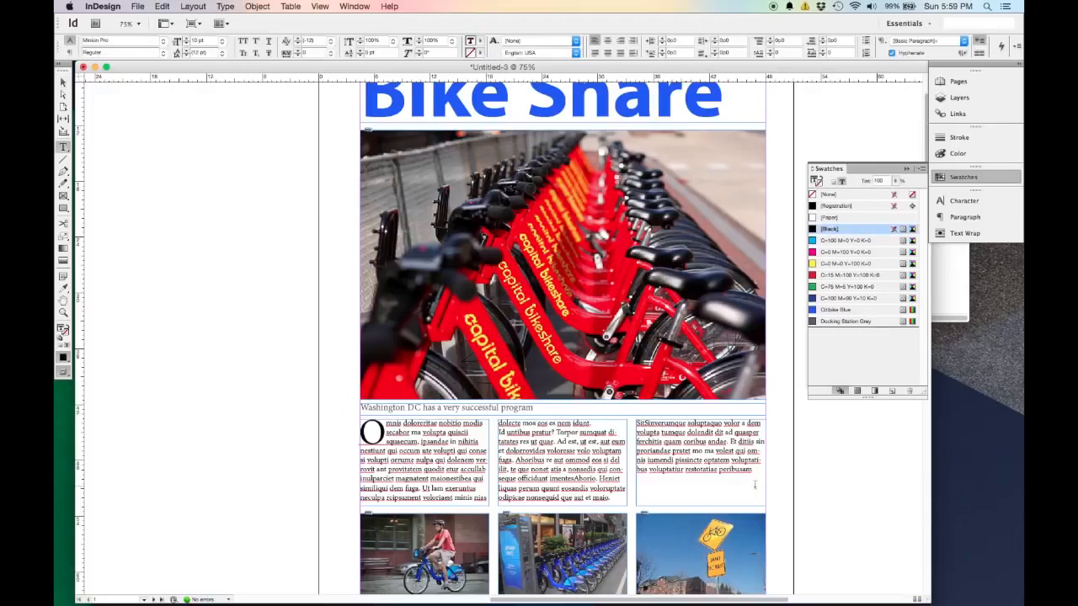
{"action": "key", "text": "super+a"}
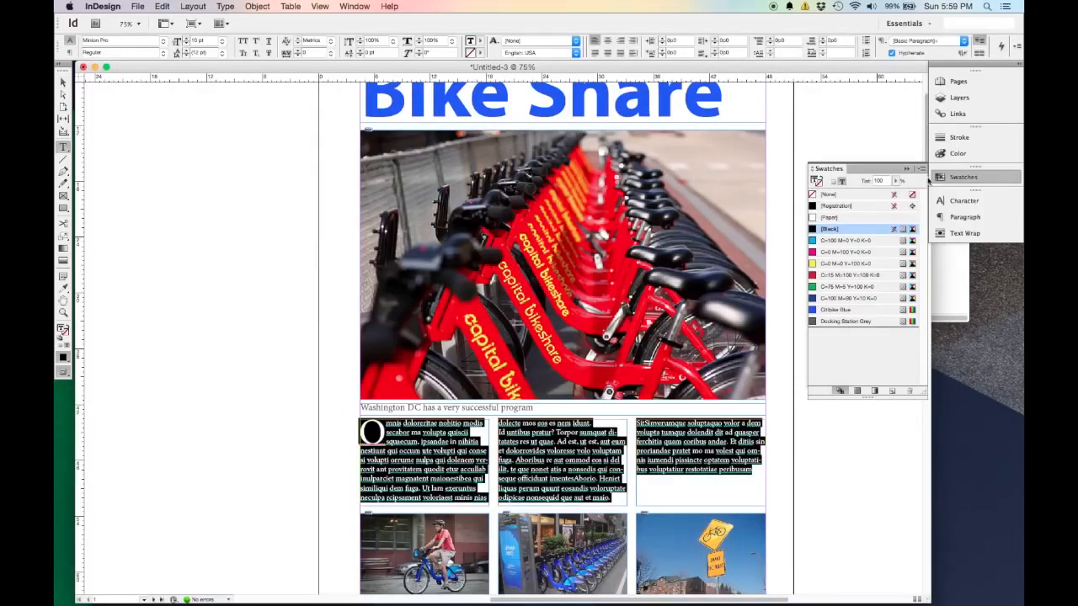
{"action": "left_click", "coordinate": [834, 311]}
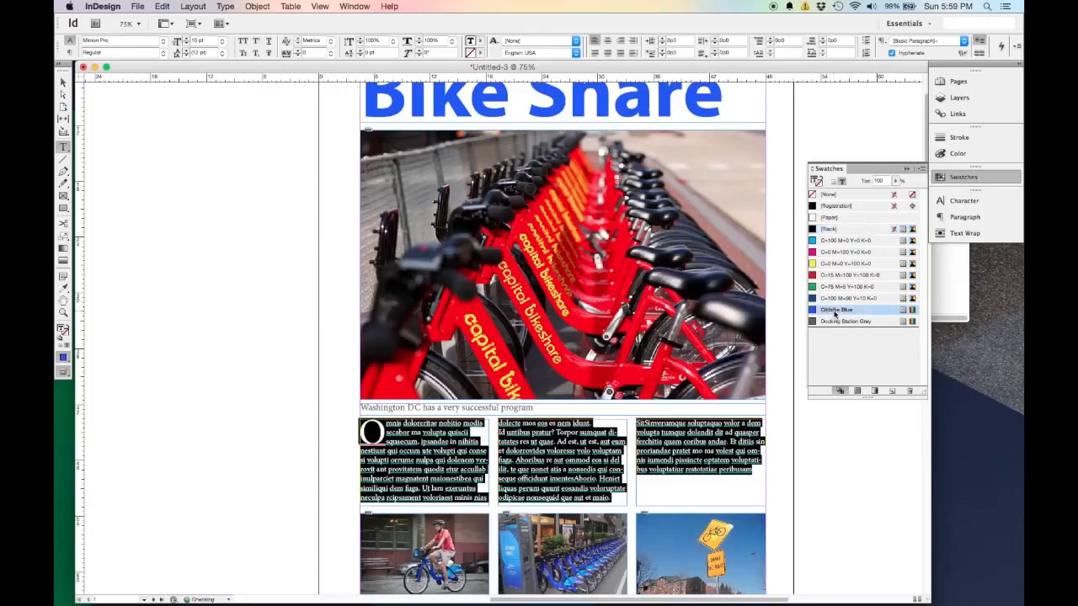
{"action": "left_click", "coordinate": [64, 83]}
{"action": "left_click", "coordinate": [159, 251]}
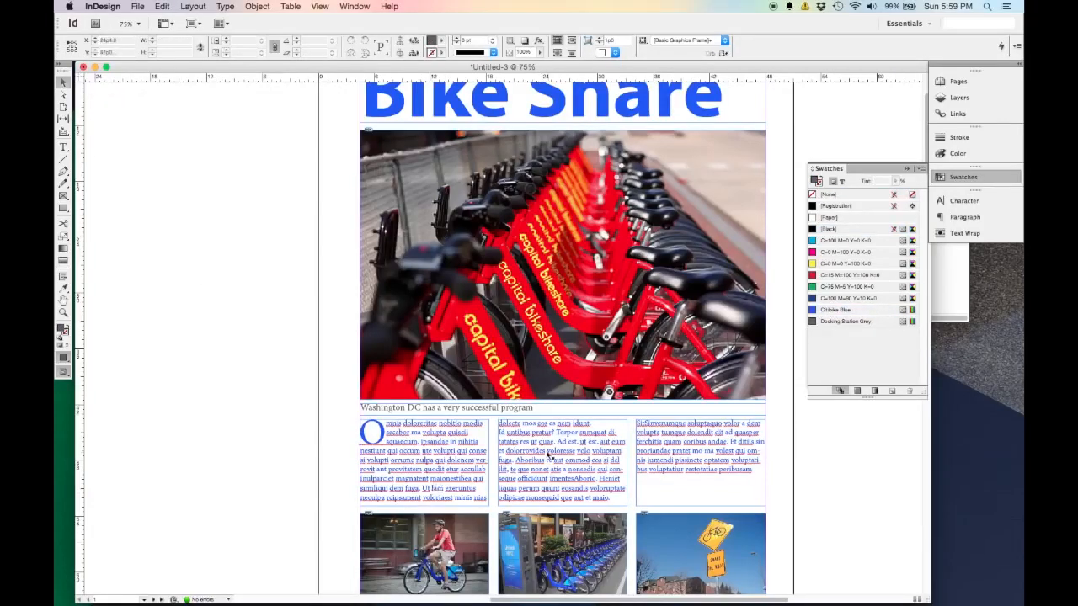
Compare the blue body text with the title and photos, and undo the body text's colour change.
{"action": "scroll", "coordinate": [430, 222], "scroll_direction": "up", "scroll_amount": 2}
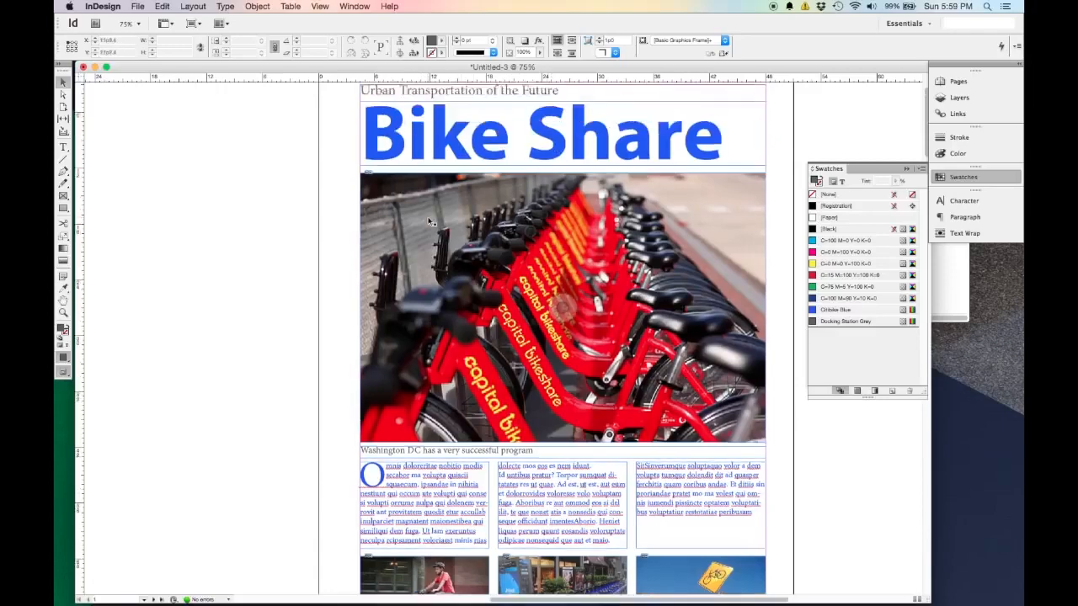
{"action": "scroll", "coordinate": [429, 222], "scroll_direction": "up", "scroll_amount": 2}
{"action": "scroll", "coordinate": [421, 341], "scroll_direction": "down", "scroll_amount": 2}
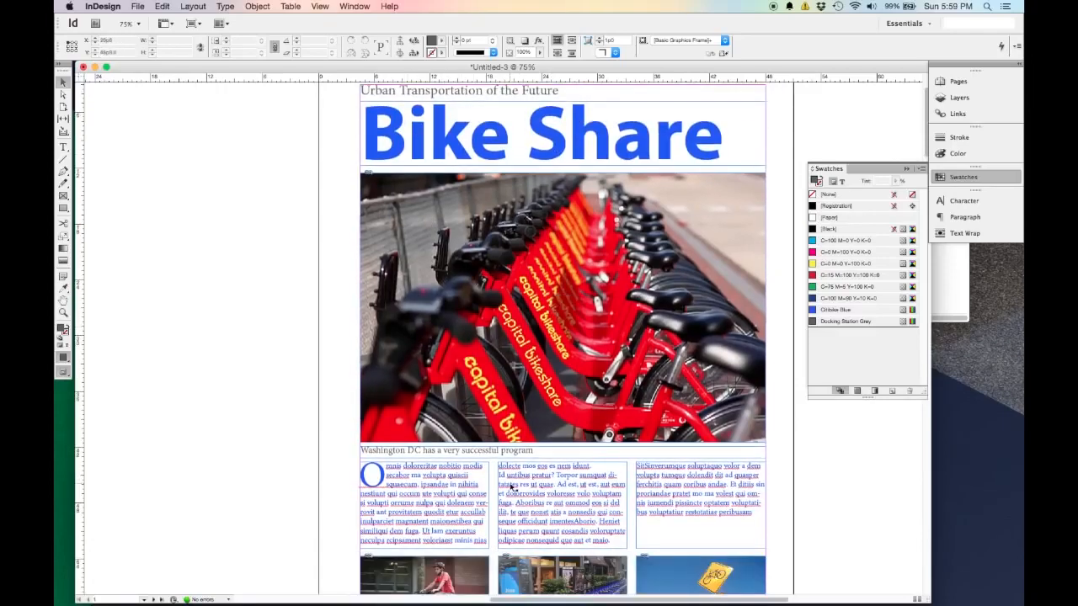
{"action": "scroll", "coordinate": [511, 487], "scroll_direction": "down", "scroll_amount": 2}
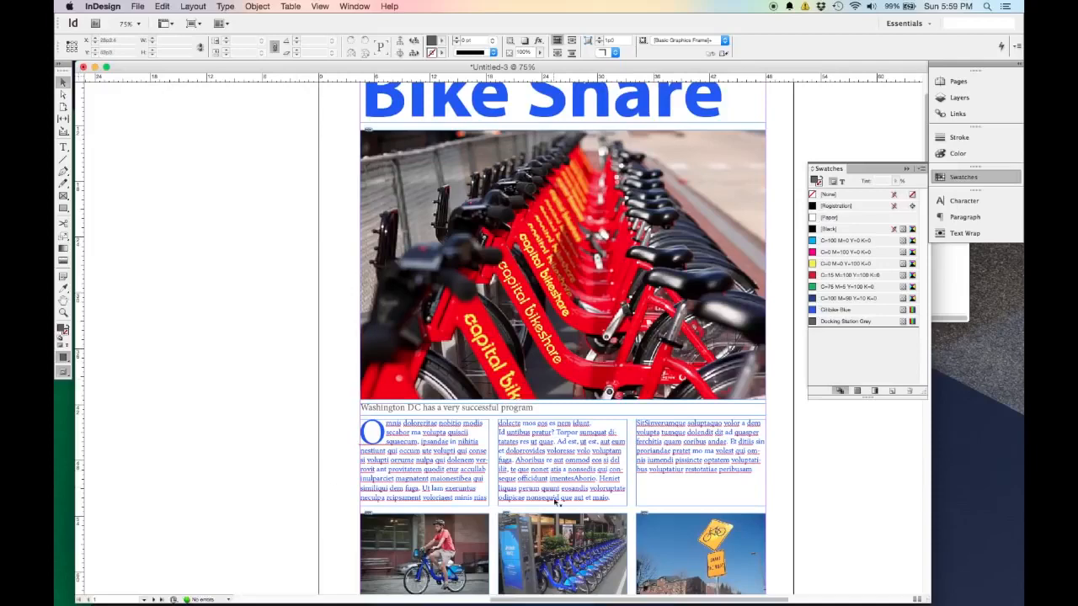
{"action": "key", "text": "super+z"}
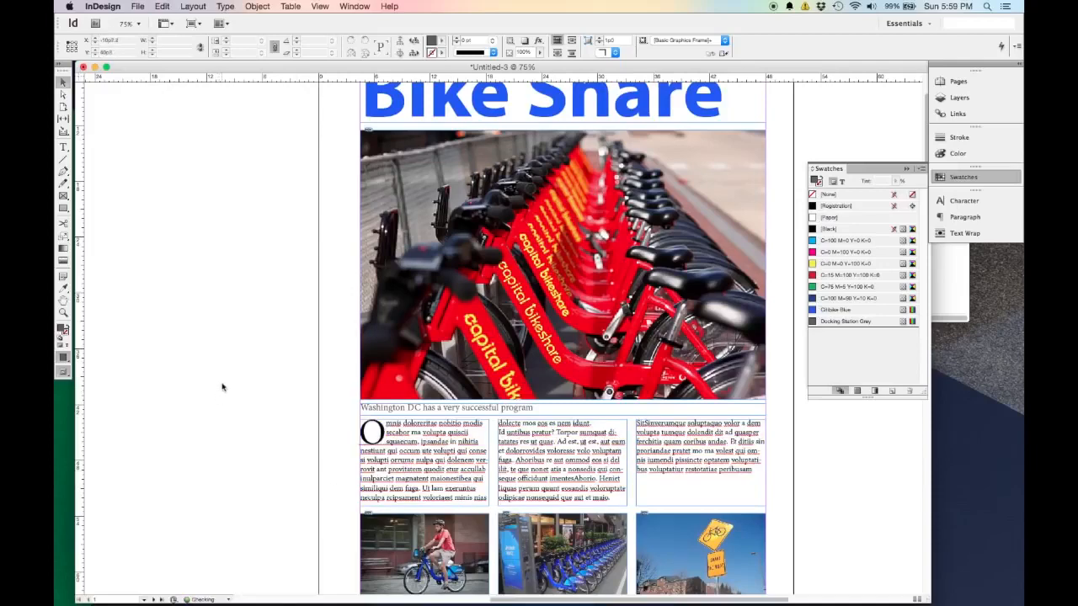
{"action": "left_click", "coordinate": [164, 7]}
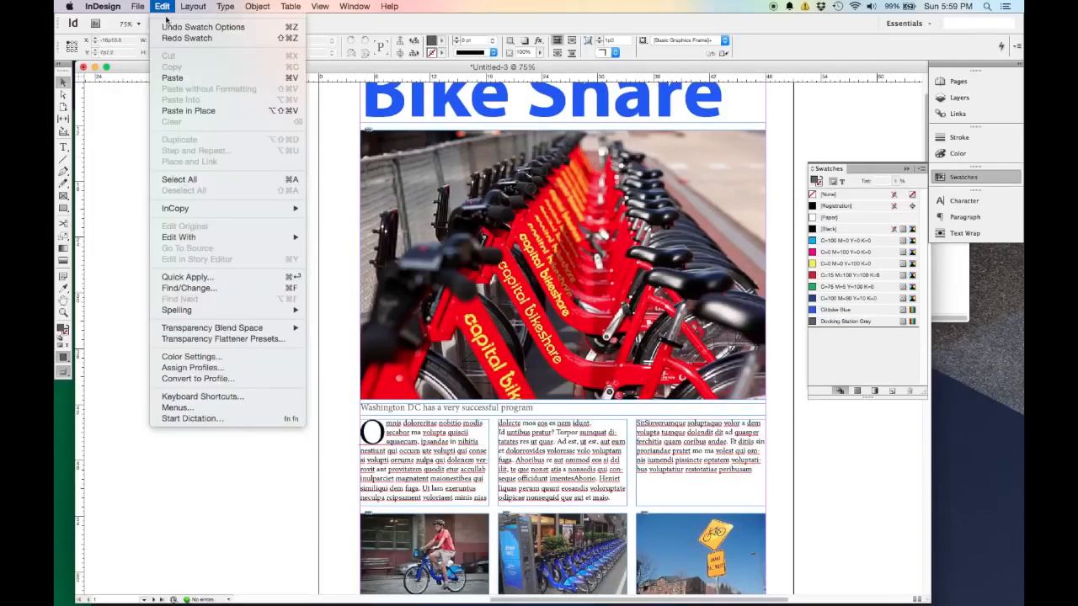
{"action": "left_click", "coordinate": [177, 26]}
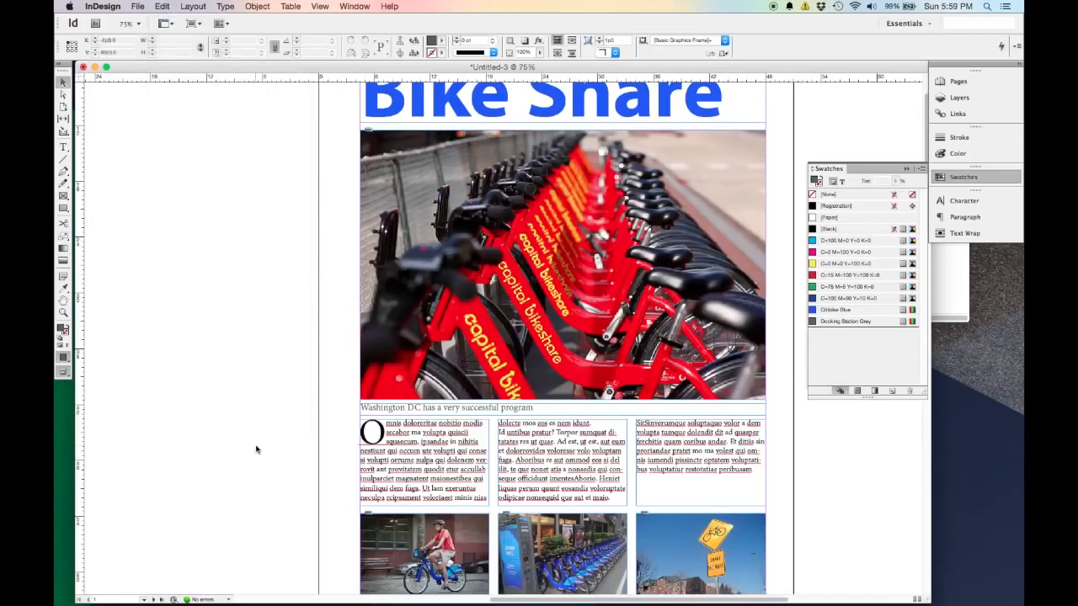
Collapse the swatches list and look over the page from the tagline down to the body columns.
{"action": "scroll", "coordinate": [257, 449], "scroll_direction": "down", "scroll_amount": 1}
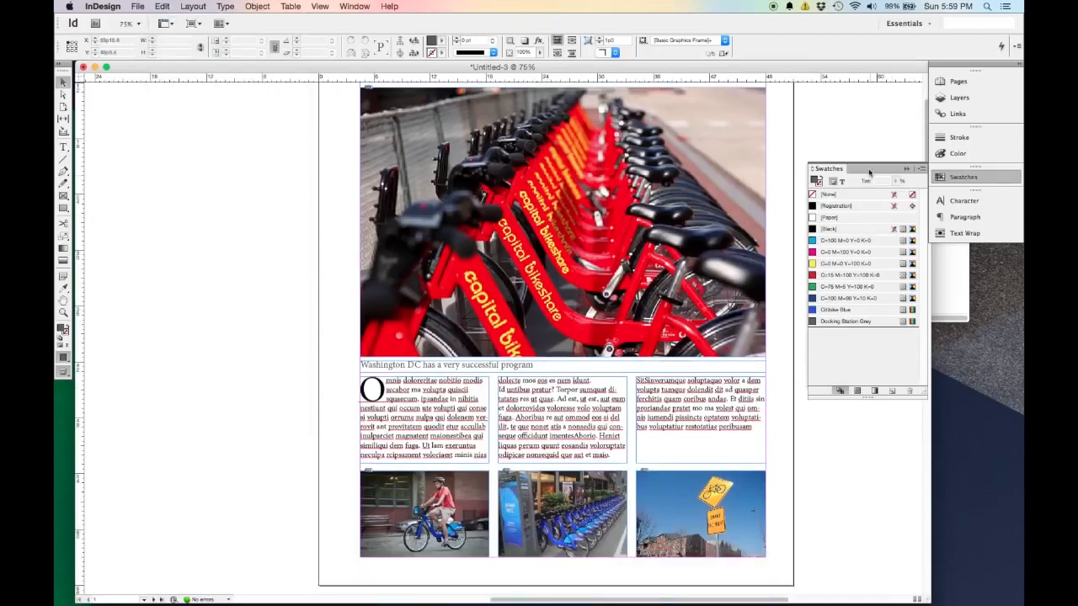
{"action": "left_click", "coordinate": [906, 169]}
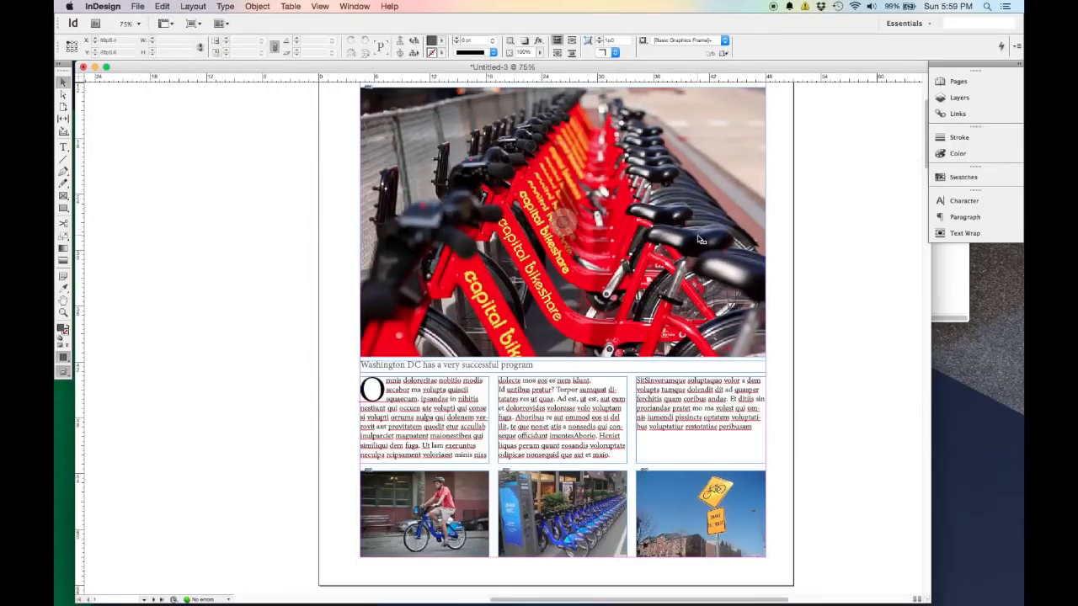
{"action": "scroll", "coordinate": [795, 277], "scroll_direction": "up", "scroll_amount": 2}
{"action": "scroll", "coordinate": [822, 304], "scroll_direction": "up", "scroll_amount": 1}
{"action": "scroll", "coordinate": [823, 303], "scroll_direction": "down", "scroll_amount": 1}
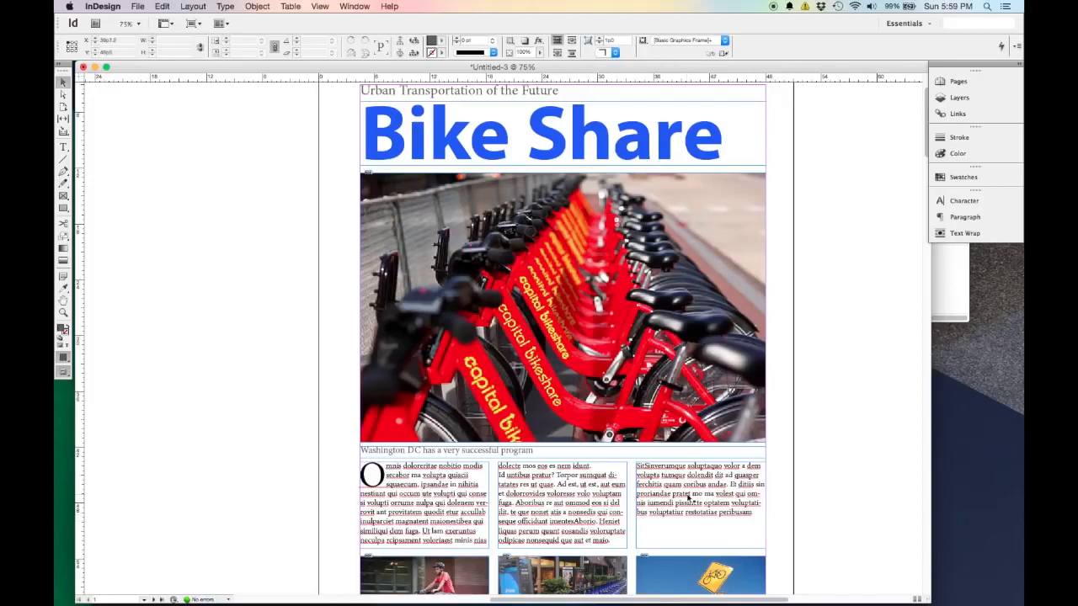
{"action": "scroll", "coordinate": [686, 489], "scroll_direction": "down", "scroll_amount": 1}
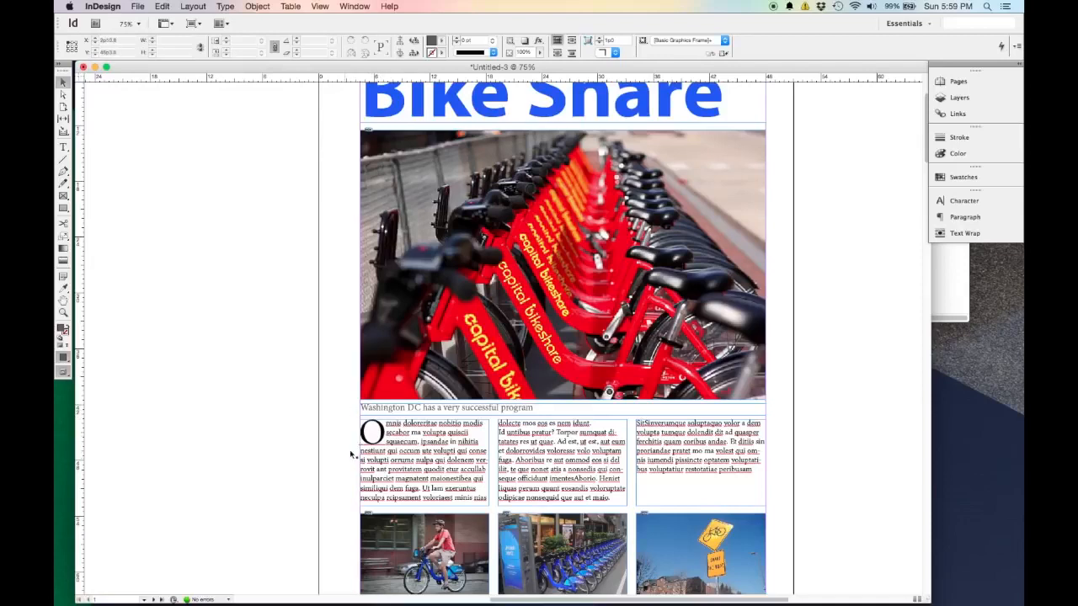
Show the paragraph styles list, make it taller and place it beside the page.
{"action": "left_click", "coordinate": [355, 6]}
{"action": "mouse_move", "coordinate": [405, 229]}
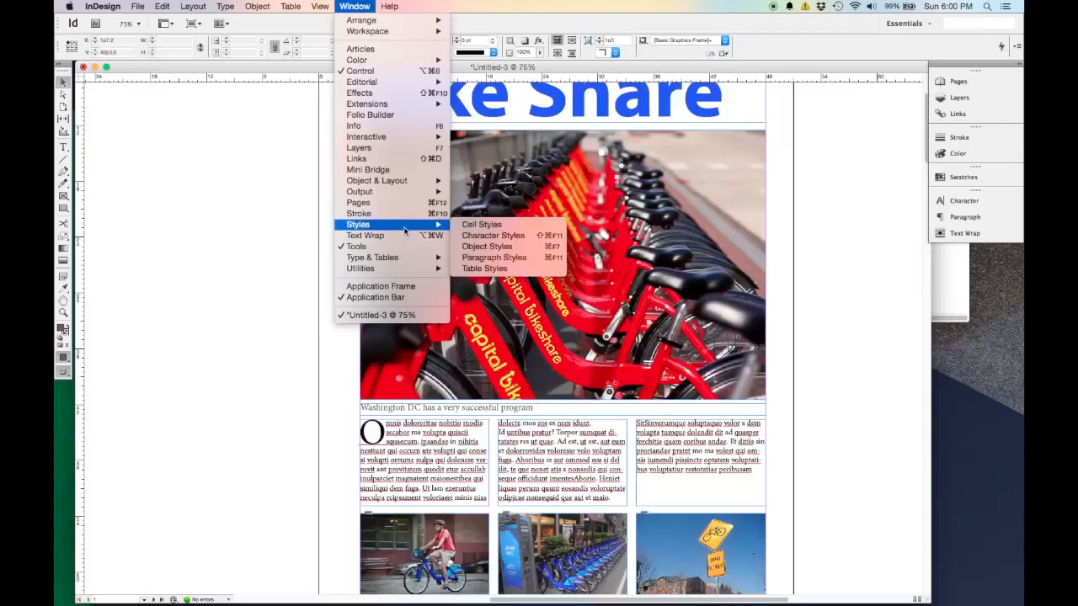
{"action": "left_click", "coordinate": [502, 257]}
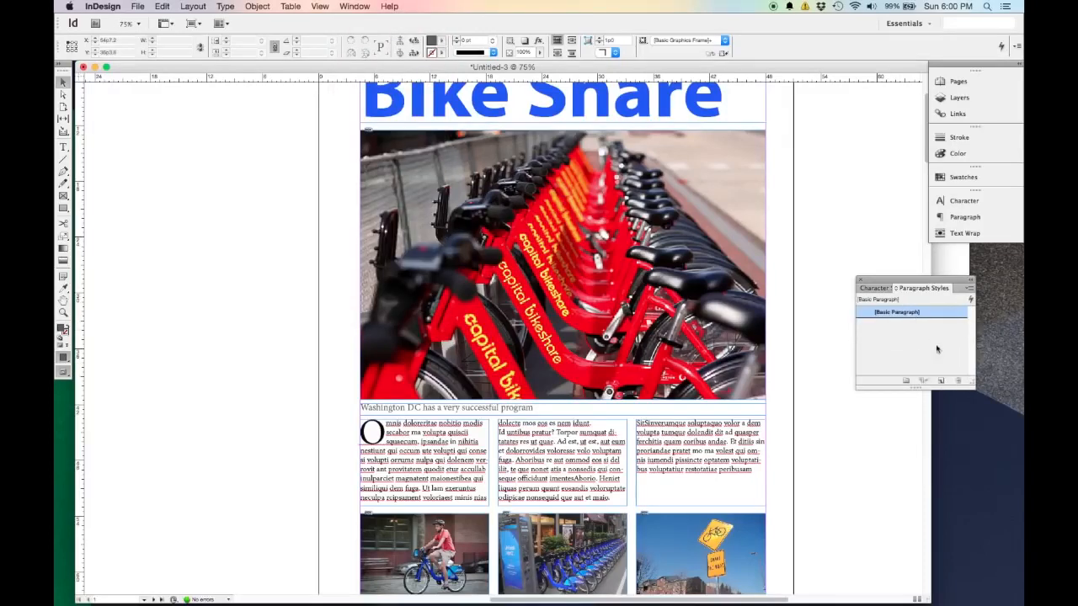
{"action": "left_click_drag", "start_coordinate": [921, 390], "coordinate": [920, 413]}
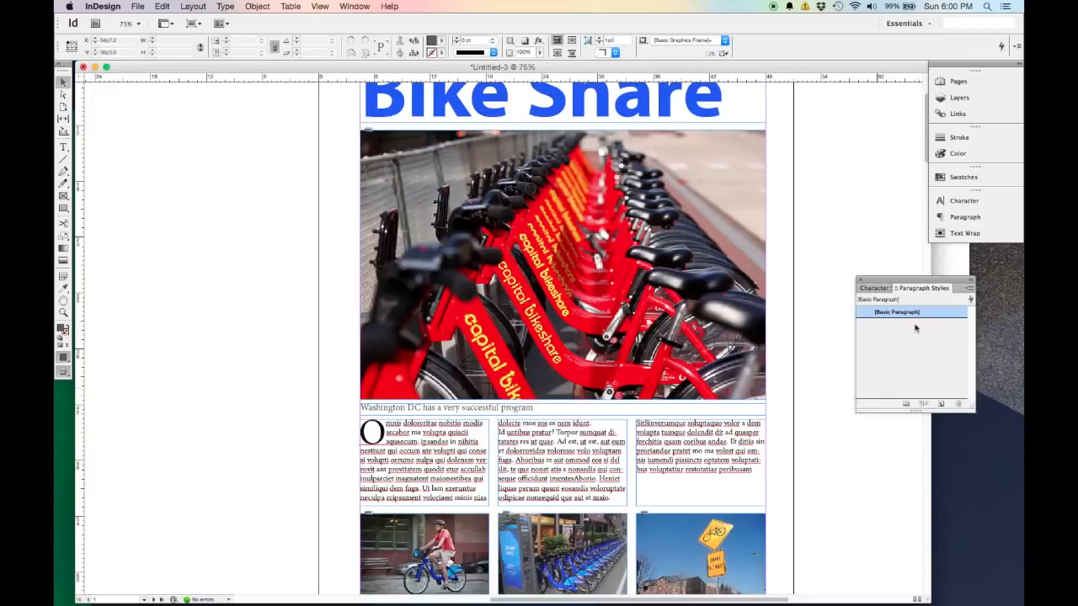
{"action": "left_click_drag", "start_coordinate": [920, 285], "coordinate": [920, 267]}
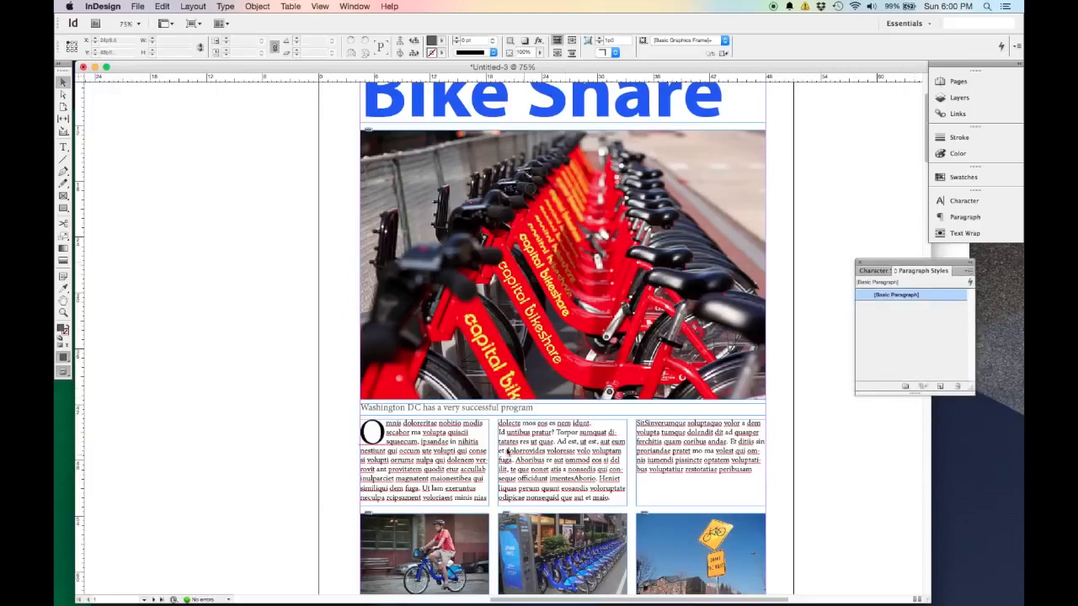
Create a paragraph style from the "Bike Share" heading's formatting, apply it to the heading and name it "Title".
{"action": "left_click", "coordinate": [729, 98]}
{"action": "double_click", "coordinate": [728, 98]}
{"action": "scroll", "coordinate": [813, 221], "scroll_direction": "up", "scroll_amount": 2}
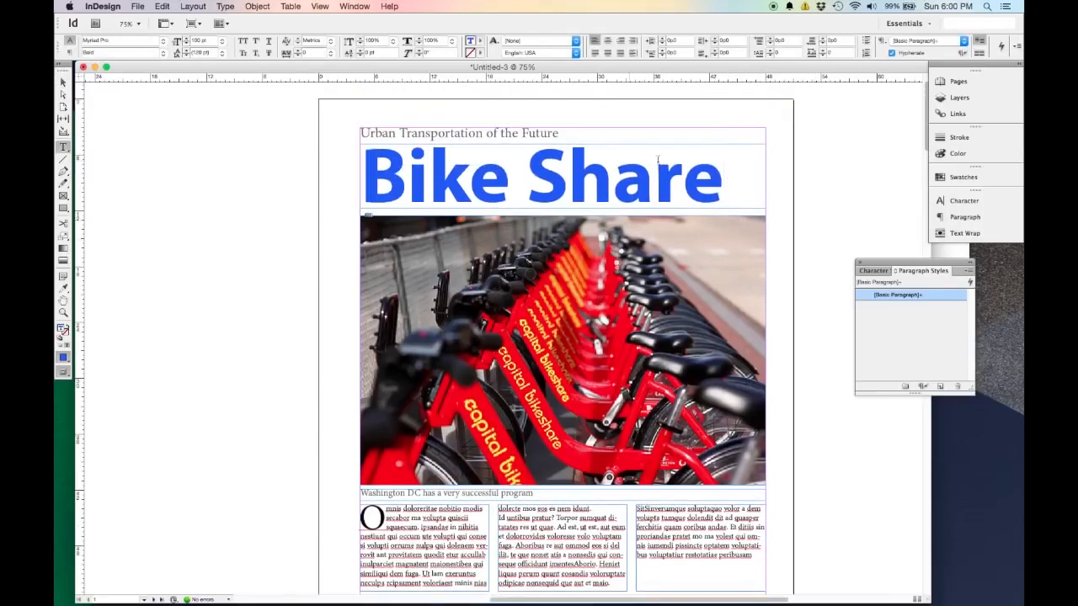
{"action": "left_click", "coordinate": [422, 171]}
{"action": "left_click", "coordinate": [941, 387]}
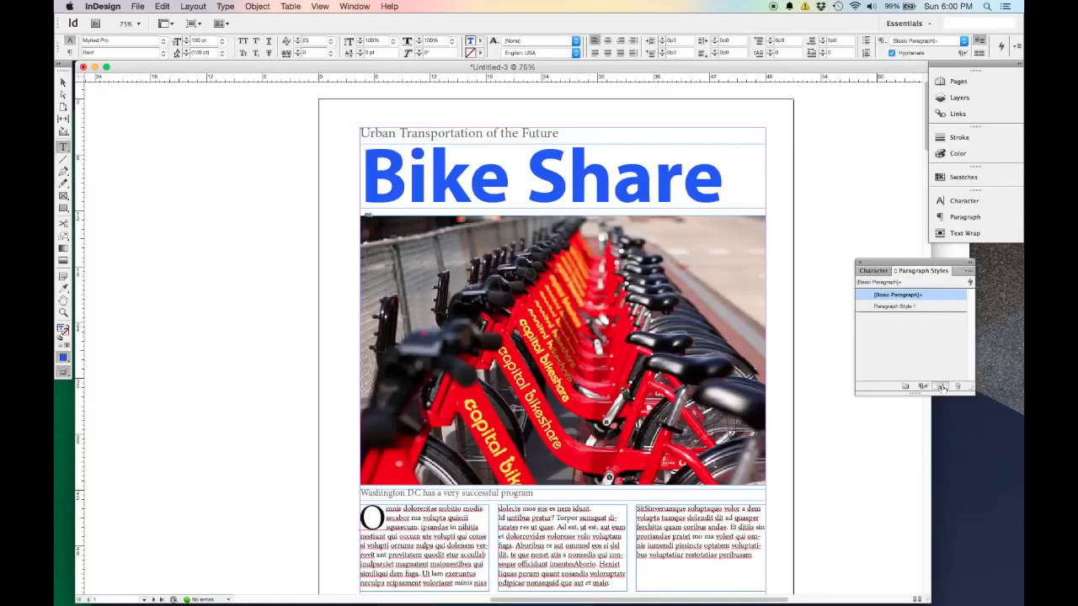
{"action": "left_click", "coordinate": [905, 307]}
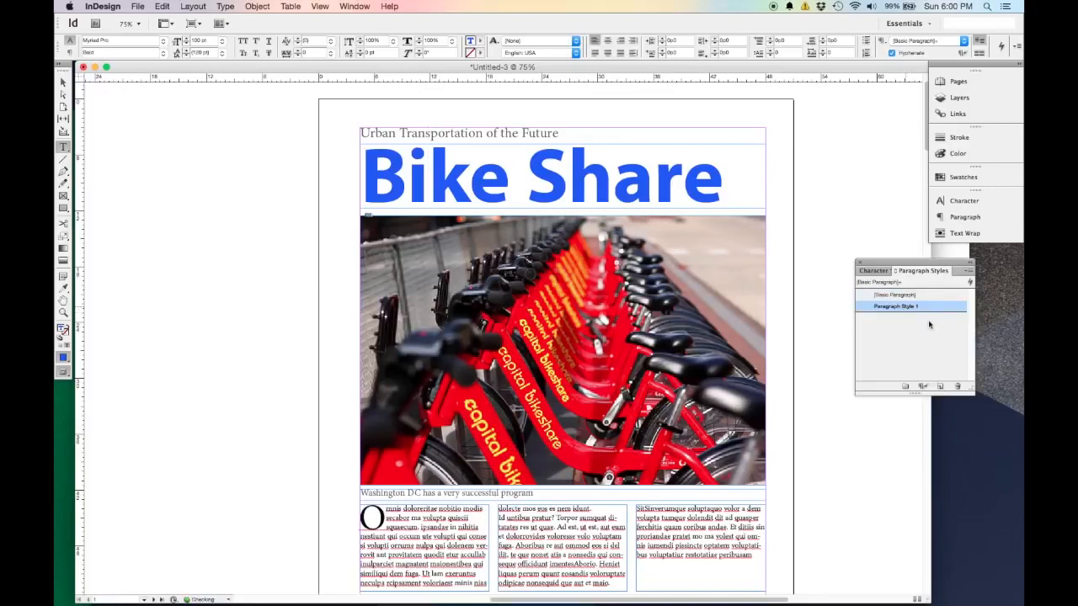
{"action": "double_click", "coordinate": [922, 306]}
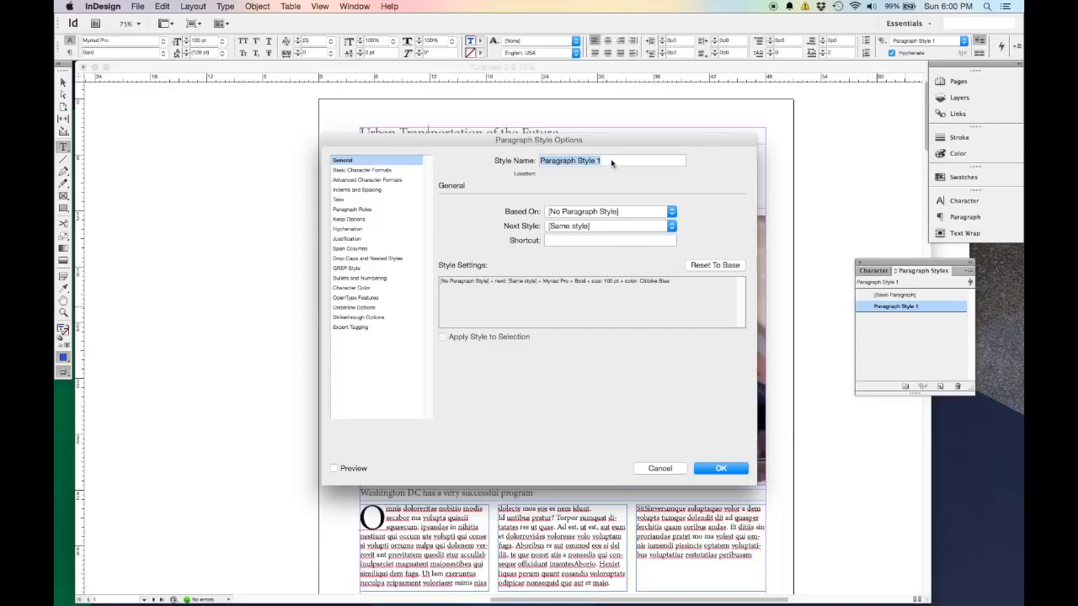
{"action": "type", "text": "Title"}
{"action": "left_click", "coordinate": [718, 470]}
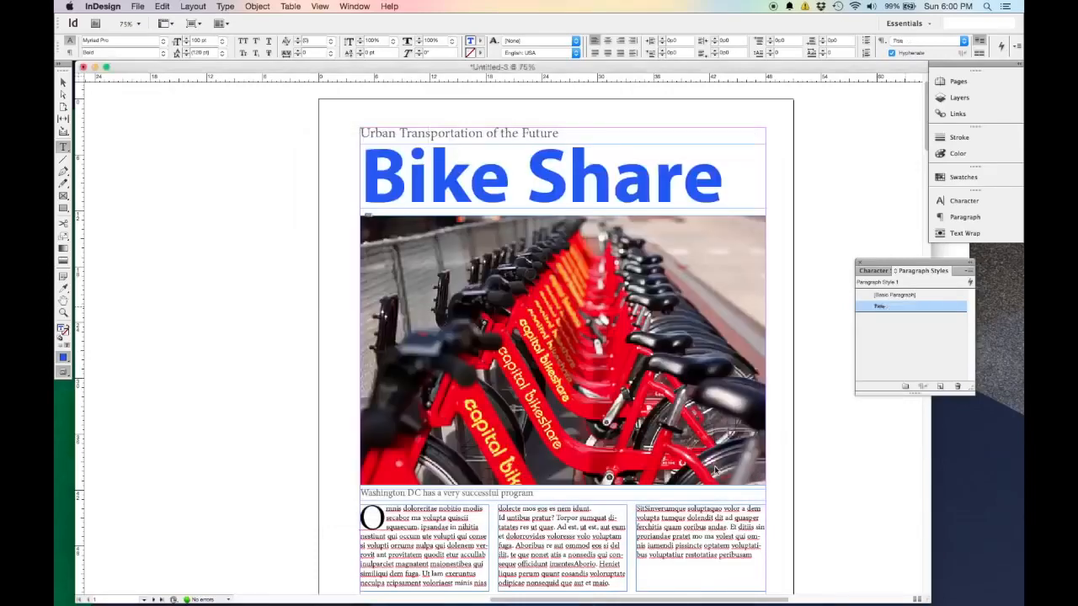
Create a paragraph style named "Body Text" from the last lines of the middle body column and apply it there.
{"action": "scroll", "coordinate": [745, 345], "scroll_direction": "down", "scroll_amount": 3}
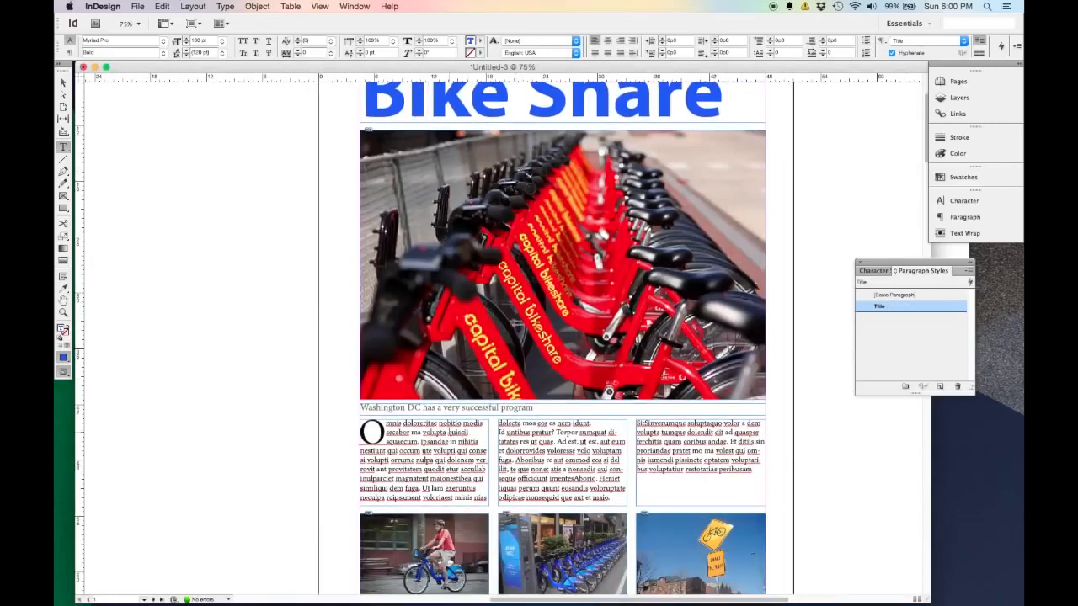
{"action": "left_click_drag", "start_coordinate": [614, 499], "coordinate": [517, 459]}
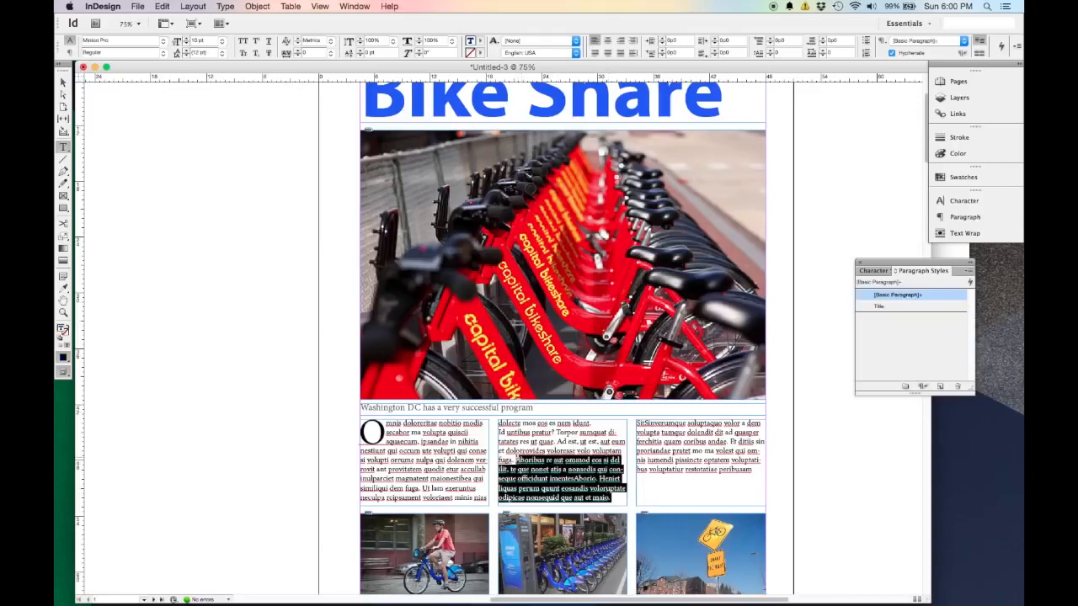
{"action": "left_click", "coordinate": [941, 386]}
{"action": "double_click", "coordinate": [904, 308]}
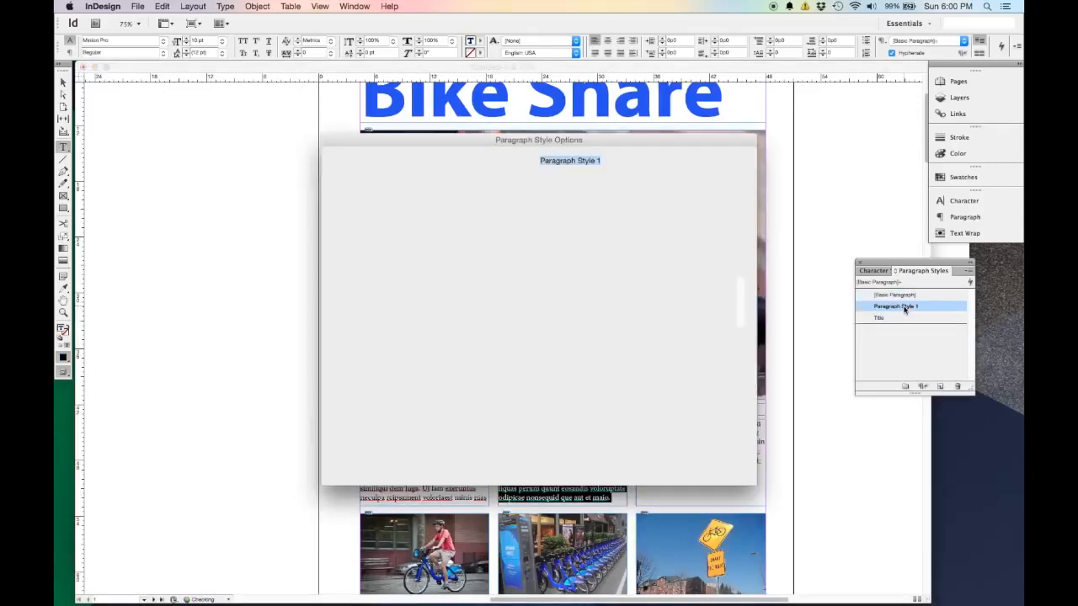
{"action": "type", "text": "Body Text"}
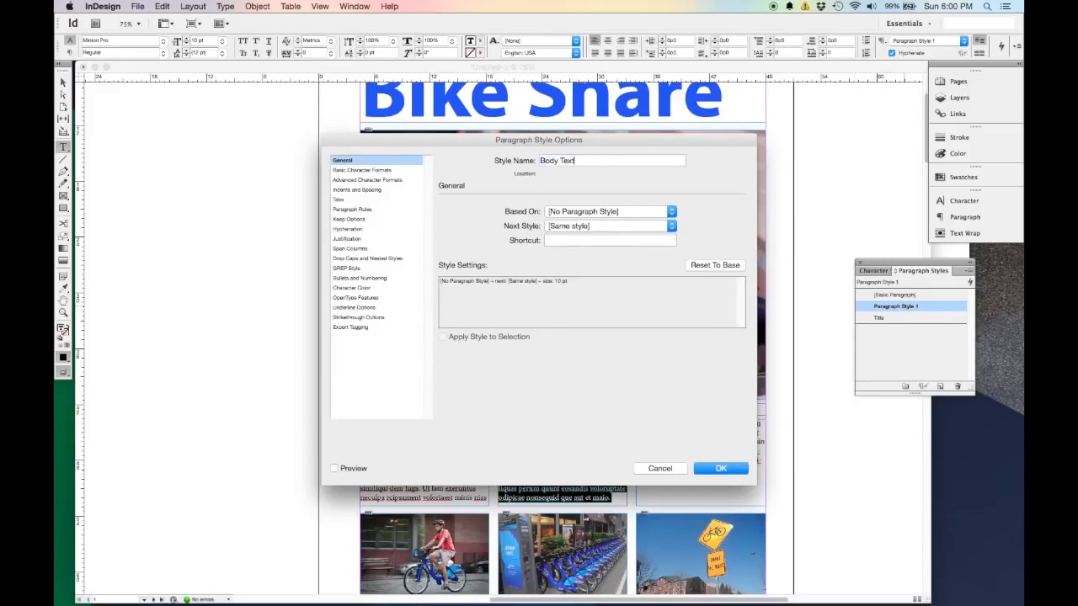
{"action": "left_click", "coordinate": [715, 471]}
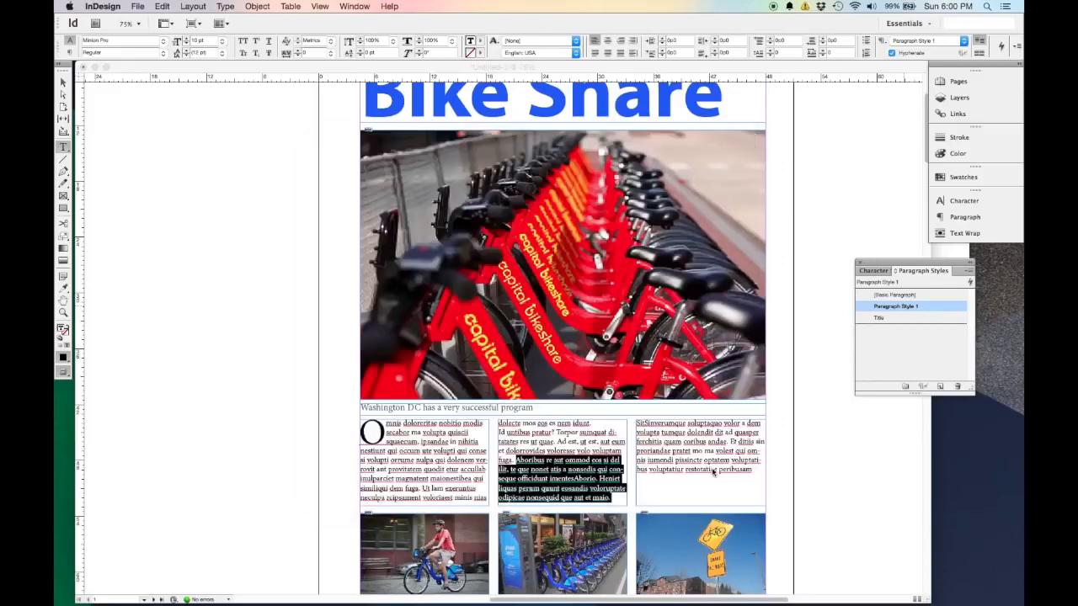
Create a paragraph style named "Caption" from the Washington DC line under the large photo and apply it to that line.
{"action": "triple_click", "coordinate": [427, 408]}
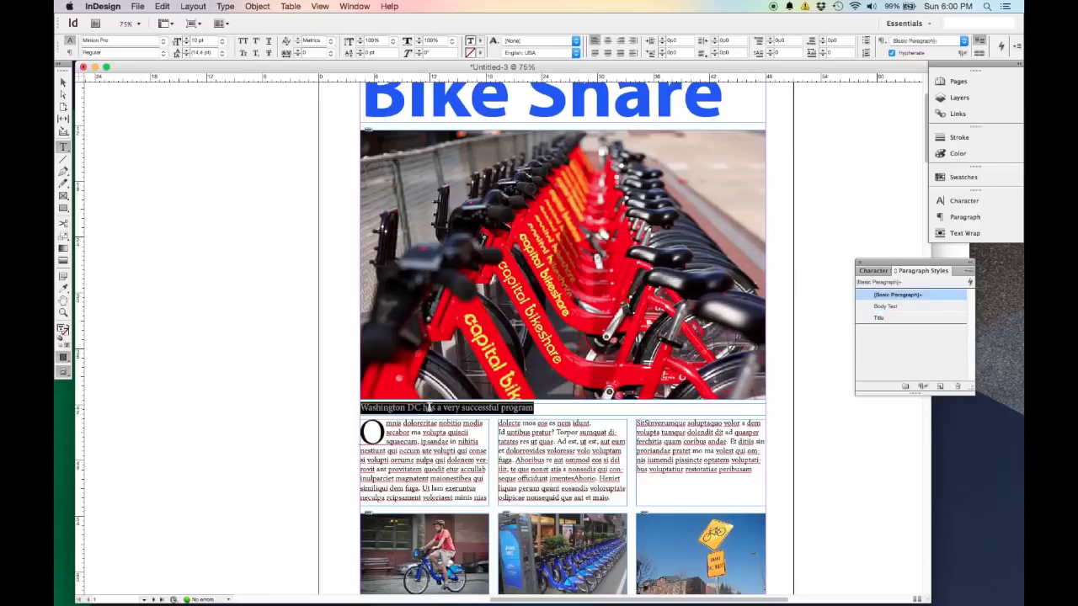
{"action": "left_click", "coordinate": [940, 386]}
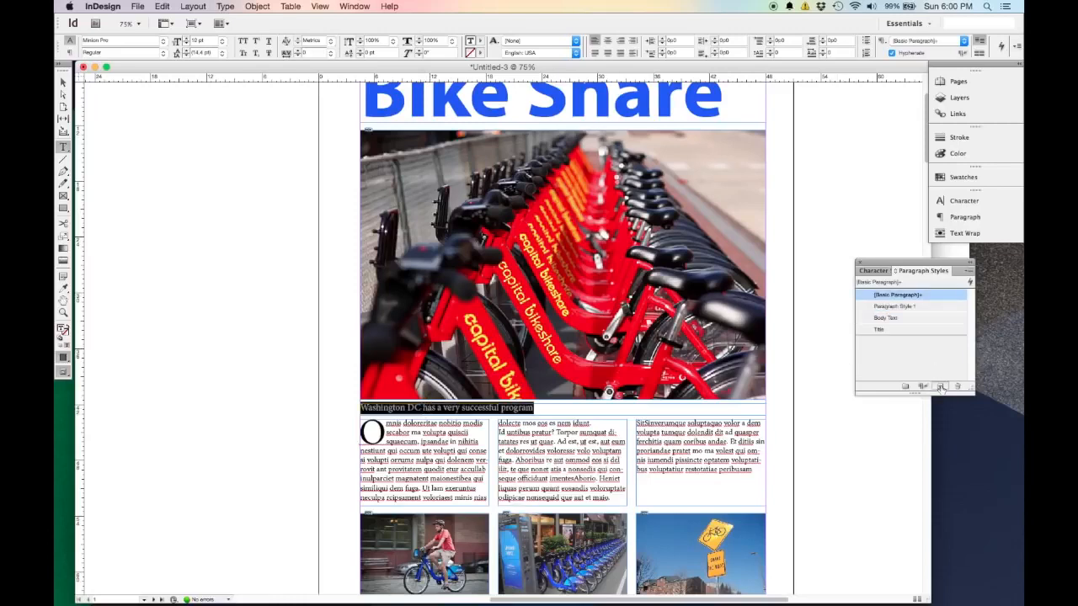
{"action": "double_click", "coordinate": [907, 307]}
{"action": "type", "text": "C"}
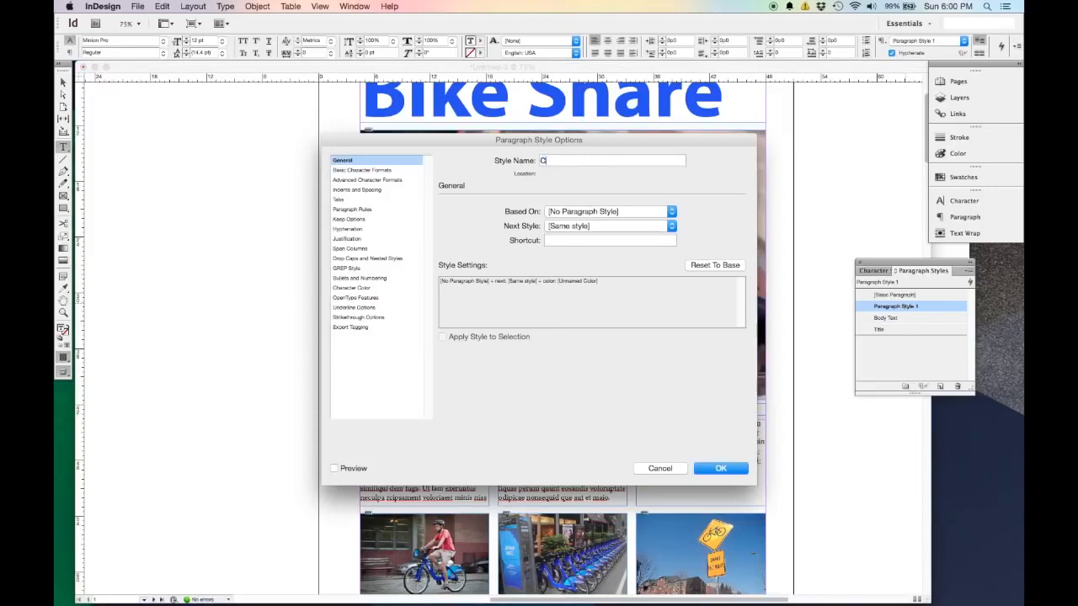
{"action": "type", "text": "aption"}
{"action": "left_click", "coordinate": [744, 469]}
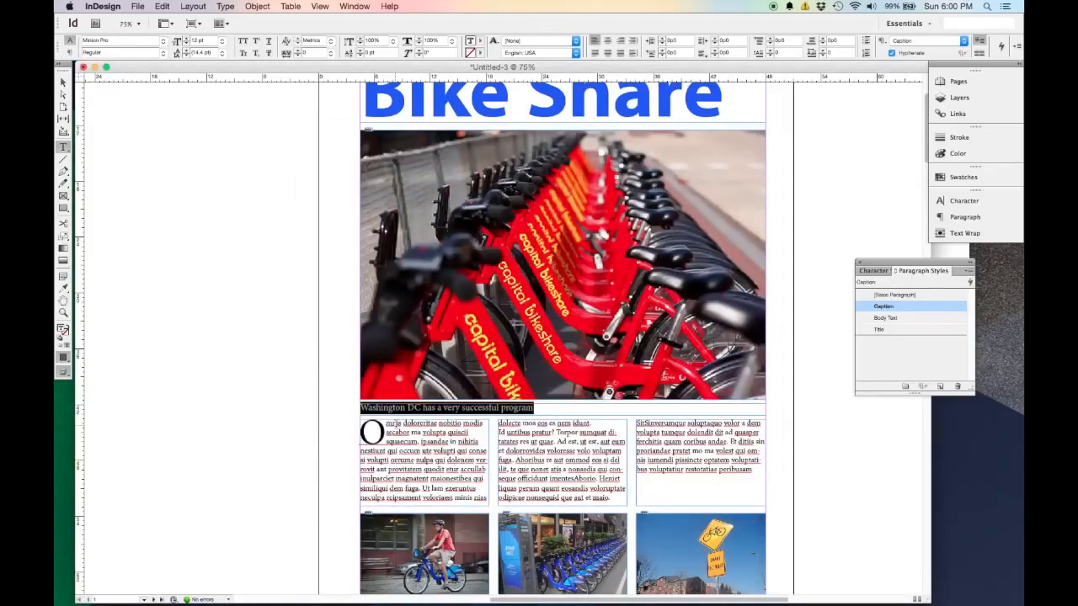
Create a paragraph style named "First Body" from the drop-cap opening line of the first body column and apply it.
{"action": "scroll", "coordinate": [418, 431], "scroll_direction": "up", "scroll_amount": 3}
{"action": "scroll", "coordinate": [419, 431], "scroll_direction": "down", "scroll_amount": 3}
{"action": "left_click", "coordinate": [407, 436]}
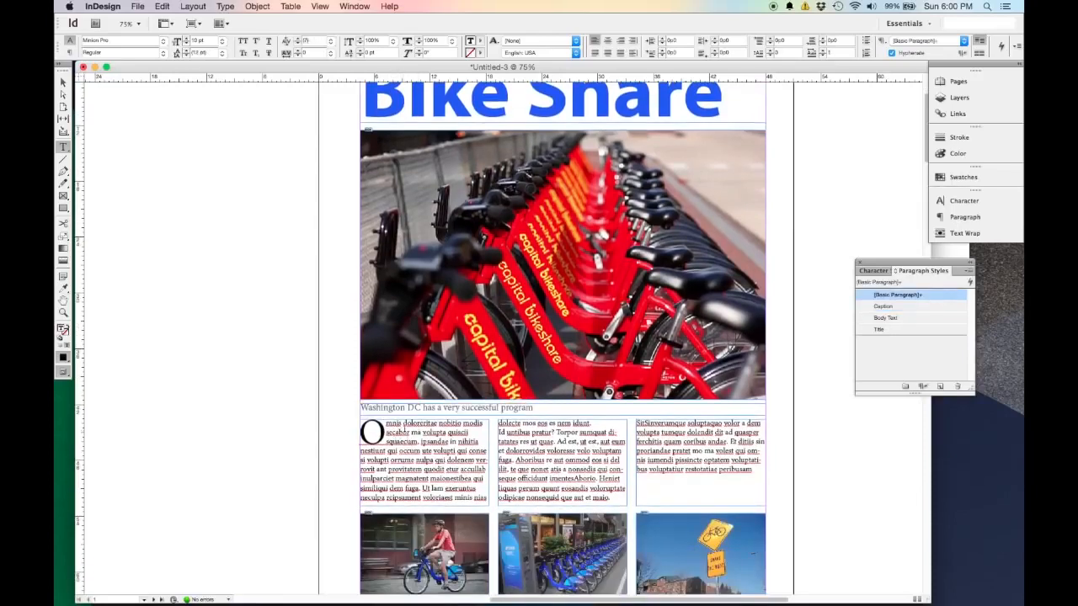
{"action": "left_click_drag", "start_coordinate": [485, 424], "coordinate": [362, 425]}
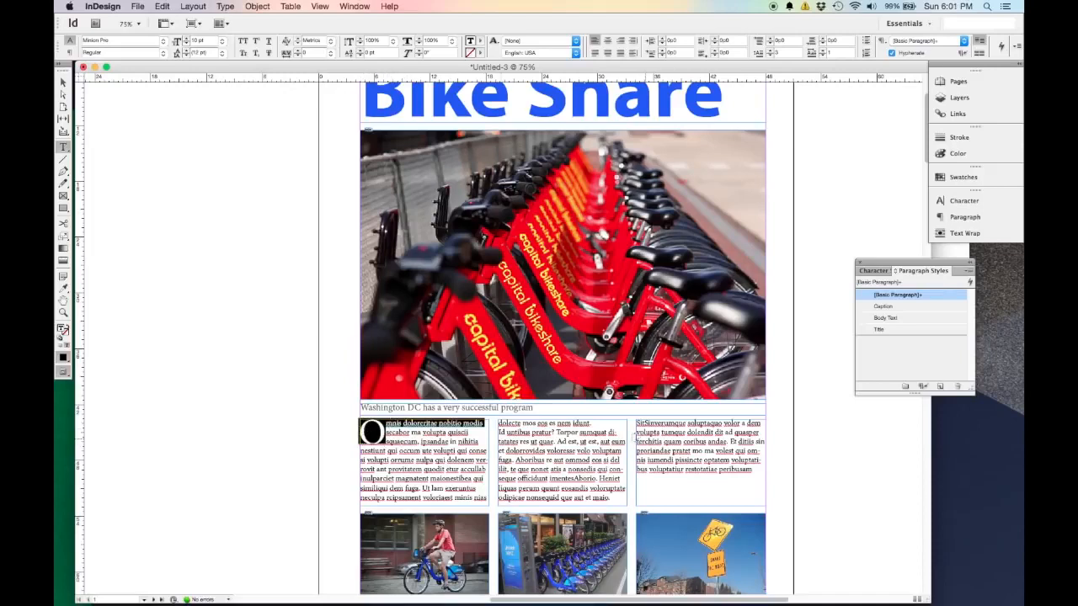
{"action": "left_click", "coordinate": [939, 387]}
{"action": "double_click", "coordinate": [906, 307]}
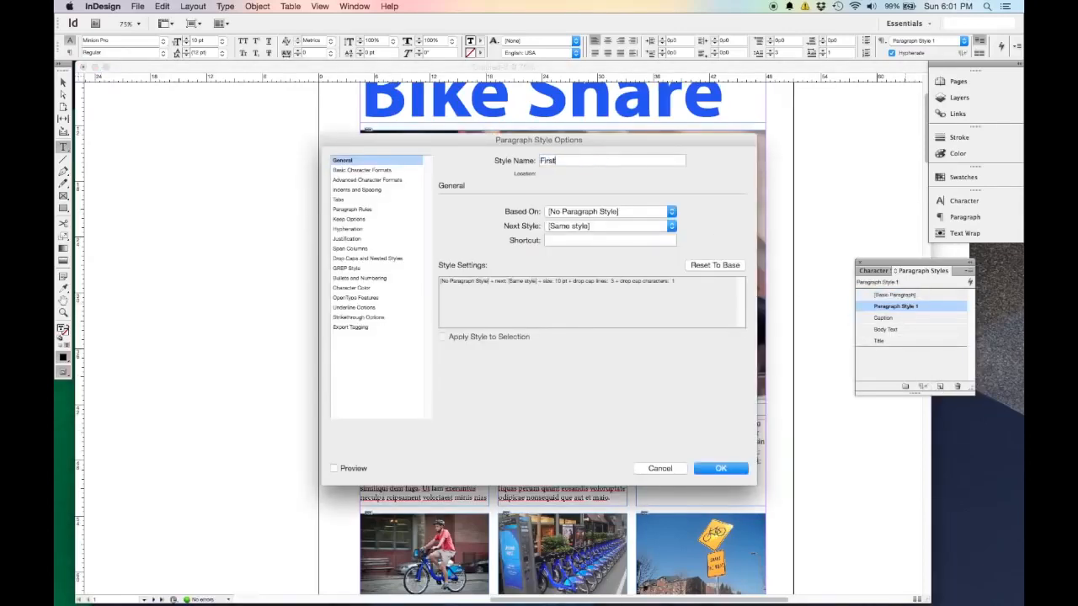
{"action": "type", "text": "Body"}
{"action": "left_click", "coordinate": [722, 469]}
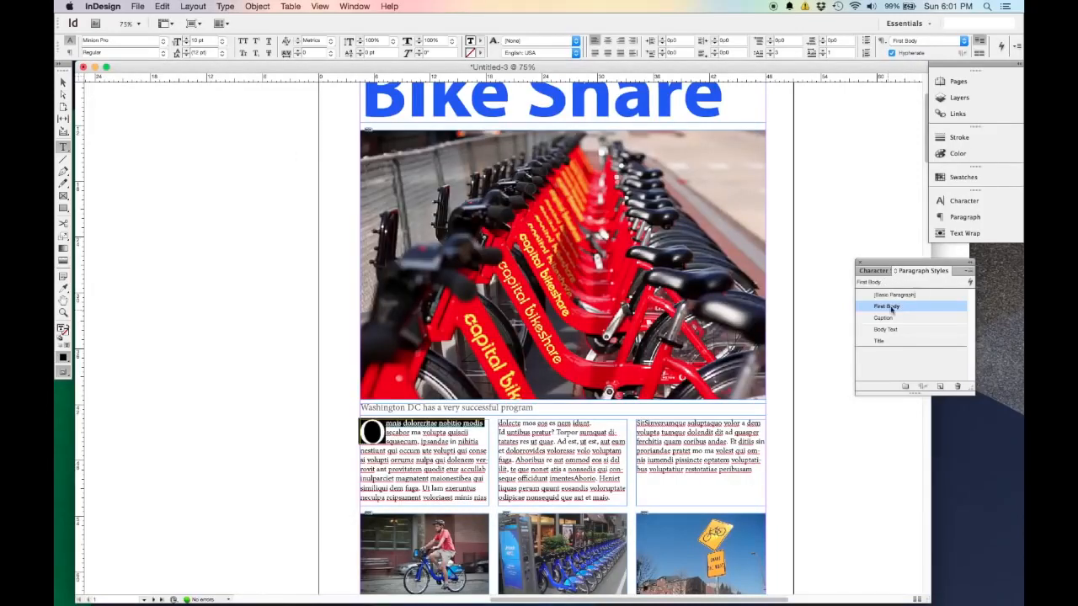
Dock the character and paragraph styles below Text Wrap, and expand and collapse the paragraph styles list once.
{"action": "left_click_drag", "start_coordinate": [921, 268], "coordinate": [958, 301]}
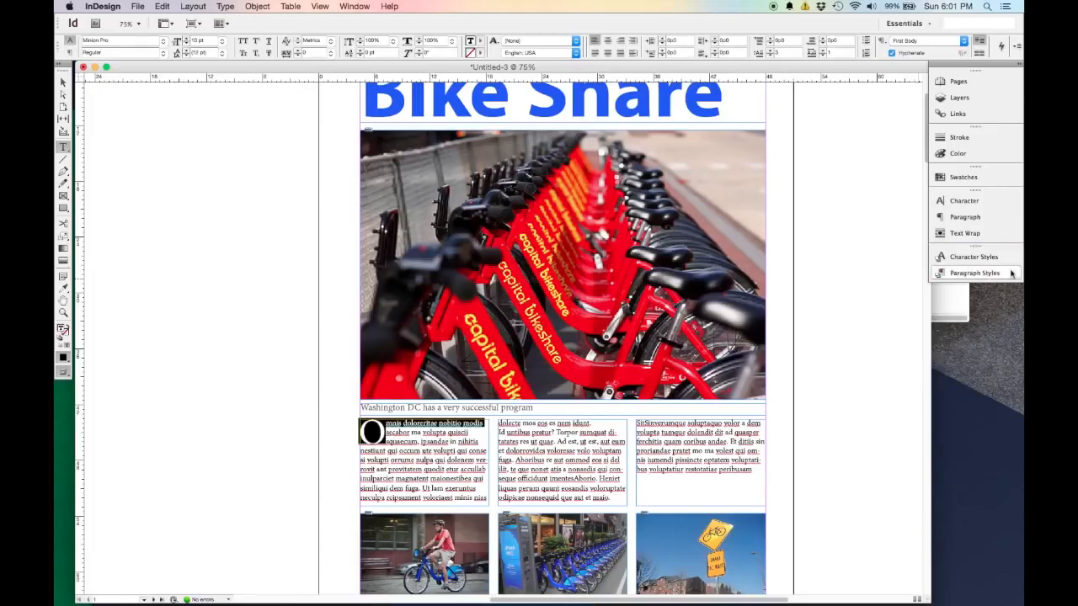
{"action": "left_click_drag", "start_coordinate": [976, 249], "coordinate": [960, 269]}
{"action": "left_click", "coordinate": [965, 274]}
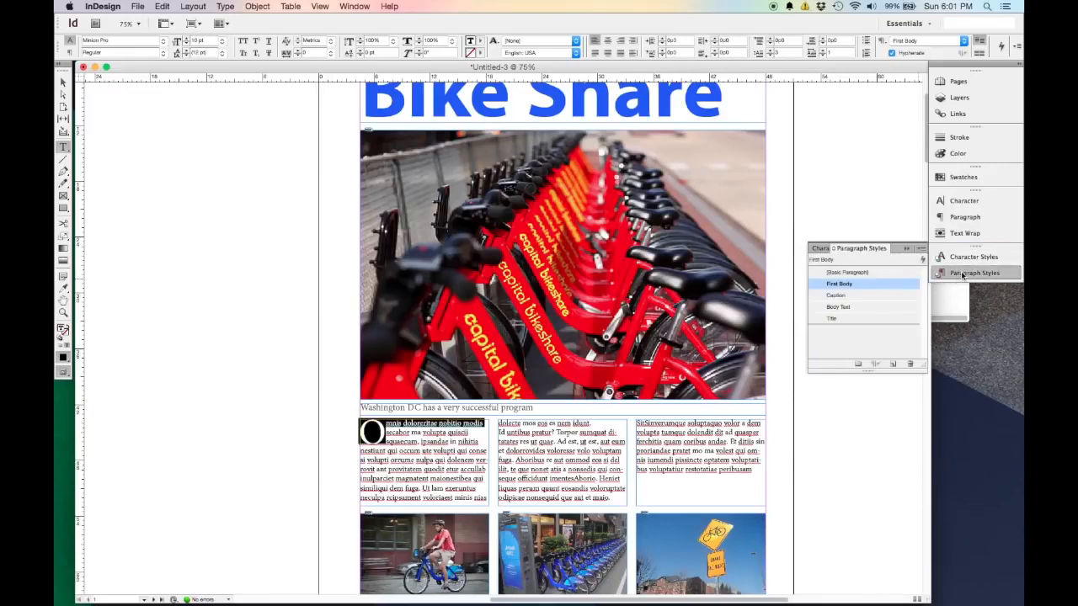
{"action": "left_click", "coordinate": [963, 275]}
Switch to the Selection tool and deselect the opening line of the body text.
{"action": "scroll", "coordinate": [734, 288], "scroll_direction": "down", "scroll_amount": 3}
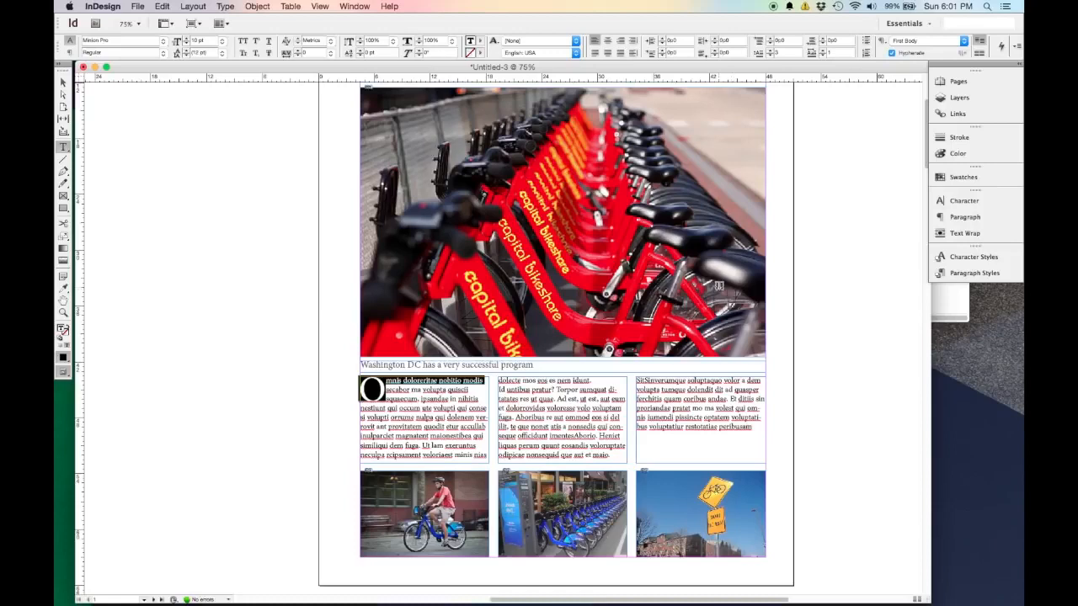
{"action": "scroll", "coordinate": [724, 286], "scroll_direction": "down", "scroll_amount": 5}
{"action": "left_click", "coordinate": [63, 81]}
{"action": "left_click", "coordinate": [297, 322]}
Look through the blank spreads that follow the first page and return to a full view of page 1 at 50%.
{"action": "scroll", "coordinate": [505, 379], "scroll_direction": "up", "scroll_amount": 5}
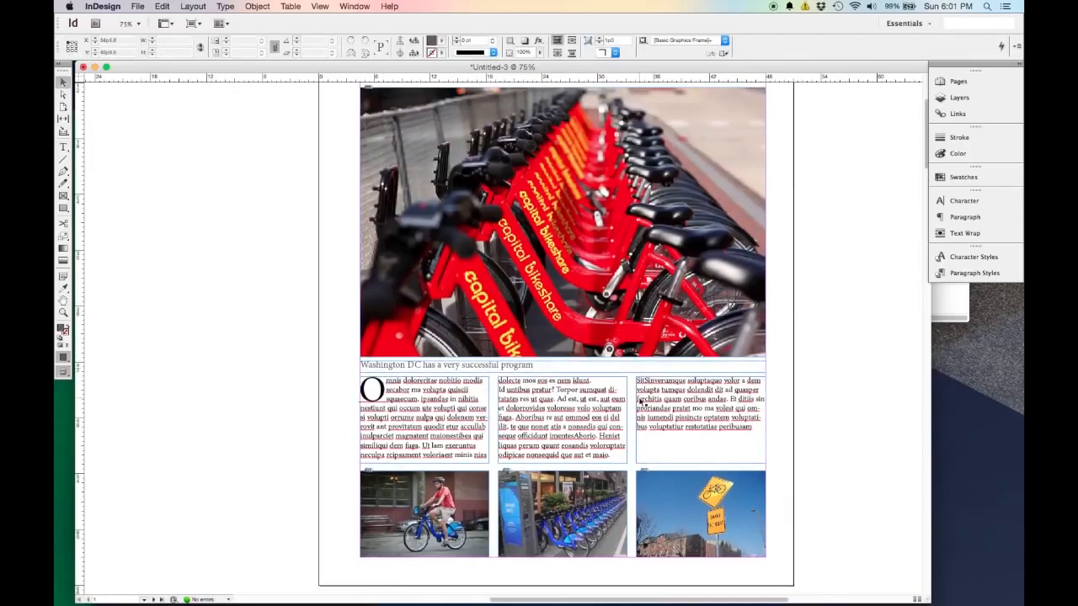
{"action": "key", "text": "super+minus"}
{"action": "key", "text": "super+minus"}
{"action": "scroll", "coordinate": [642, 529], "scroll_direction": "down", "scroll_amount": 5}
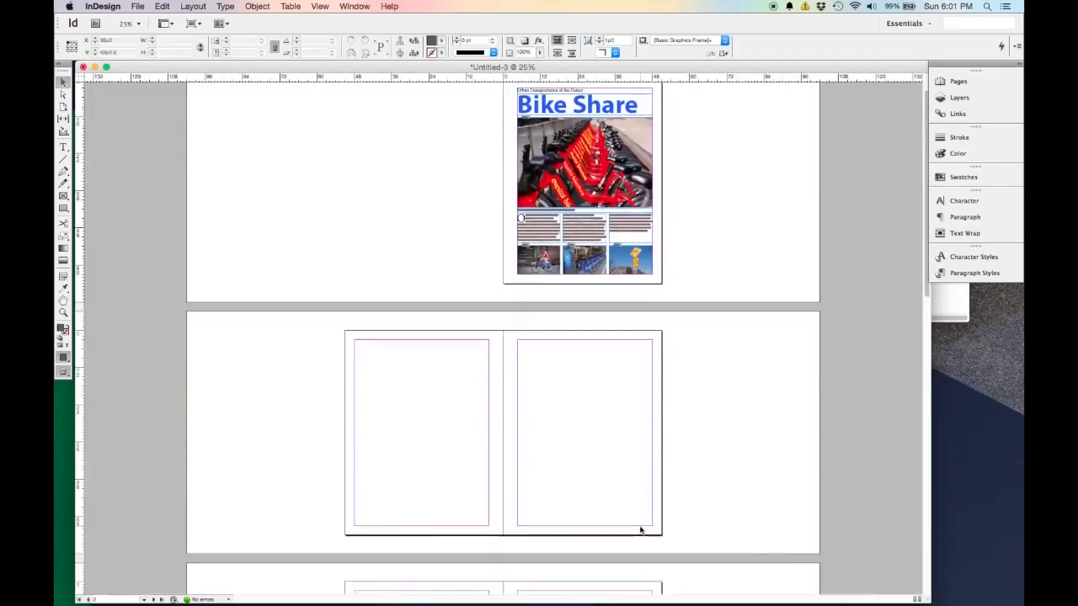
{"action": "scroll", "coordinate": [648, 482], "scroll_direction": "down", "scroll_amount": 5}
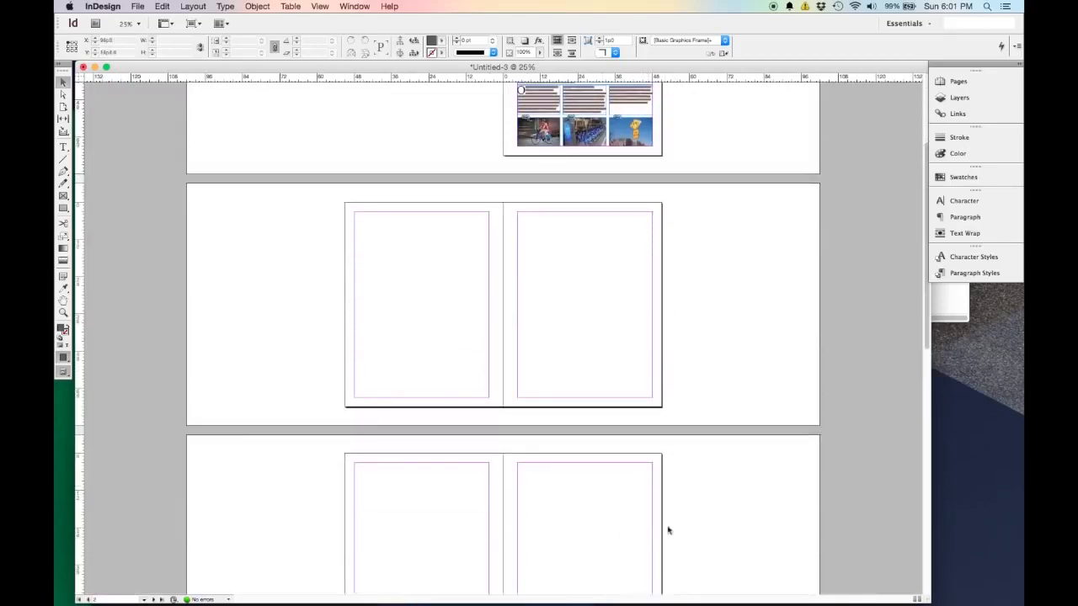
{"action": "scroll", "coordinate": [657, 515], "scroll_direction": "down", "scroll_amount": 7}
{"action": "scroll", "coordinate": [631, 505], "scroll_direction": "down", "scroll_amount": 10}
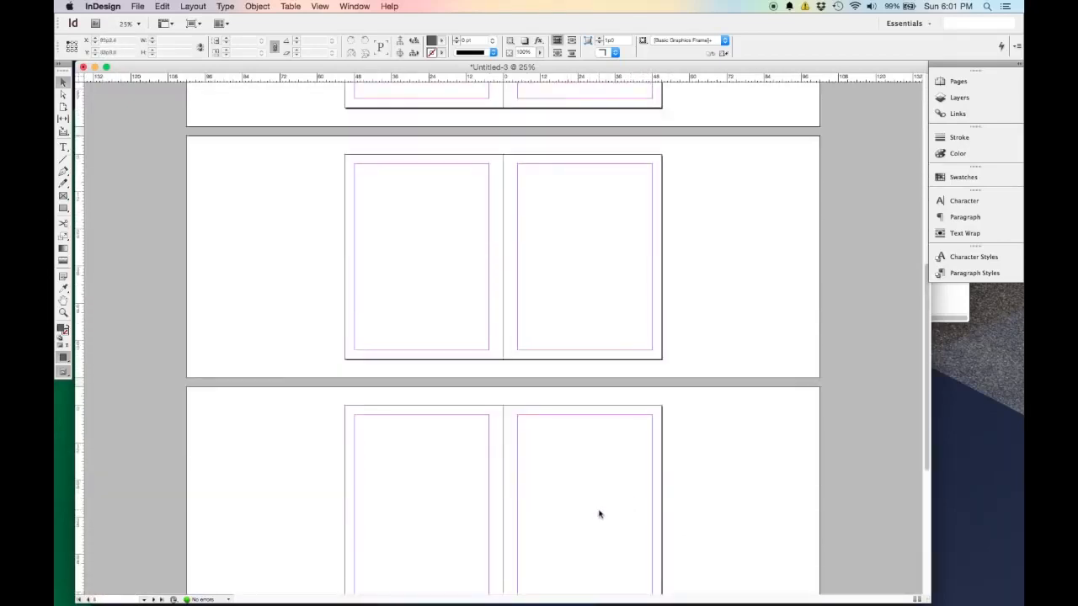
{"action": "scroll", "coordinate": [602, 515], "scroll_direction": "up", "scroll_amount": 20}
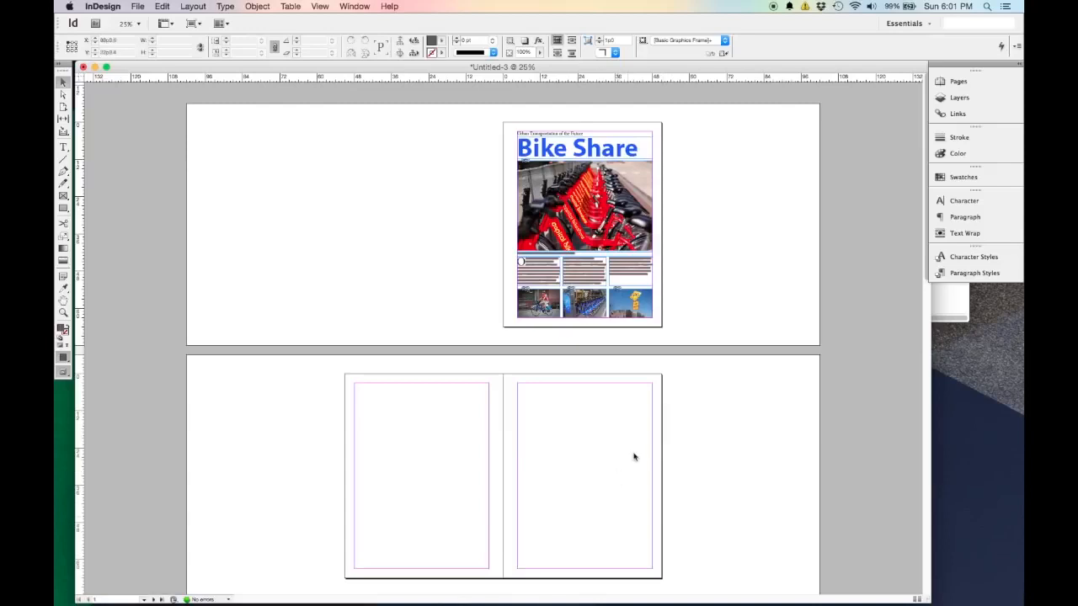
{"action": "key", "text": "super+equal"}
{"action": "key", "text": "super+equal"}
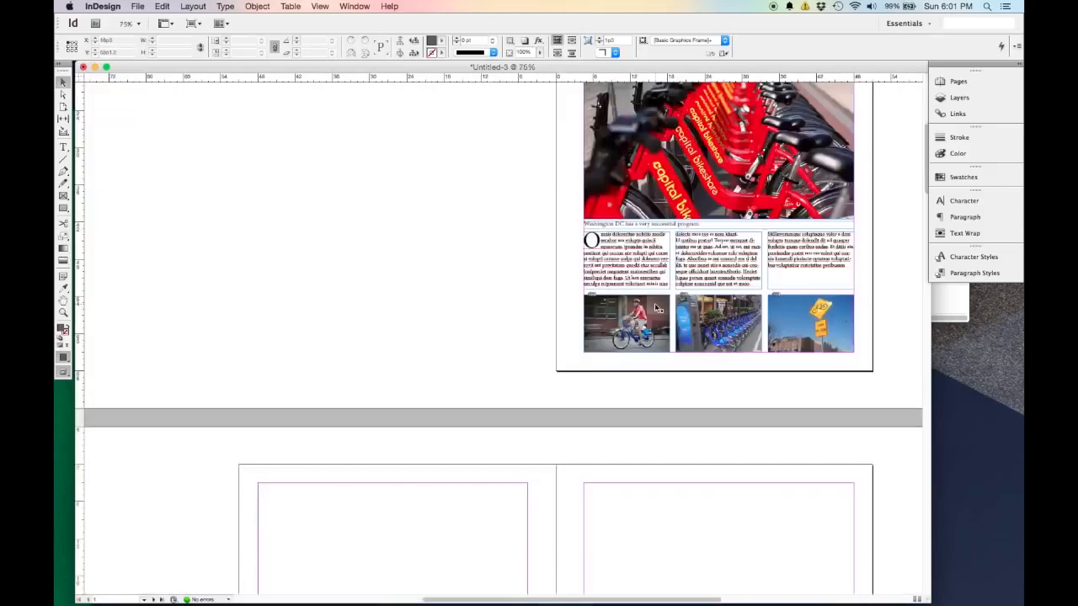
{"action": "left_click_drag", "start_coordinate": [692, 276], "coordinate": [443, 452]}
{"action": "key", "text": "super+minus"}
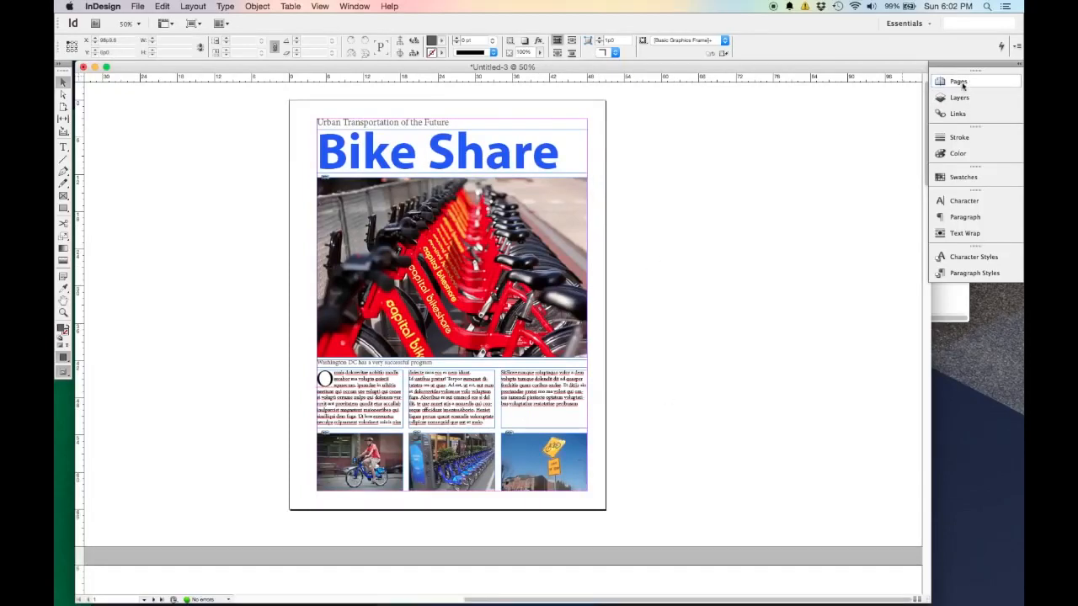
Show the document's page thumbnails and open the A-Master spread for editing.
{"action": "left_click", "coordinate": [357, 6]}
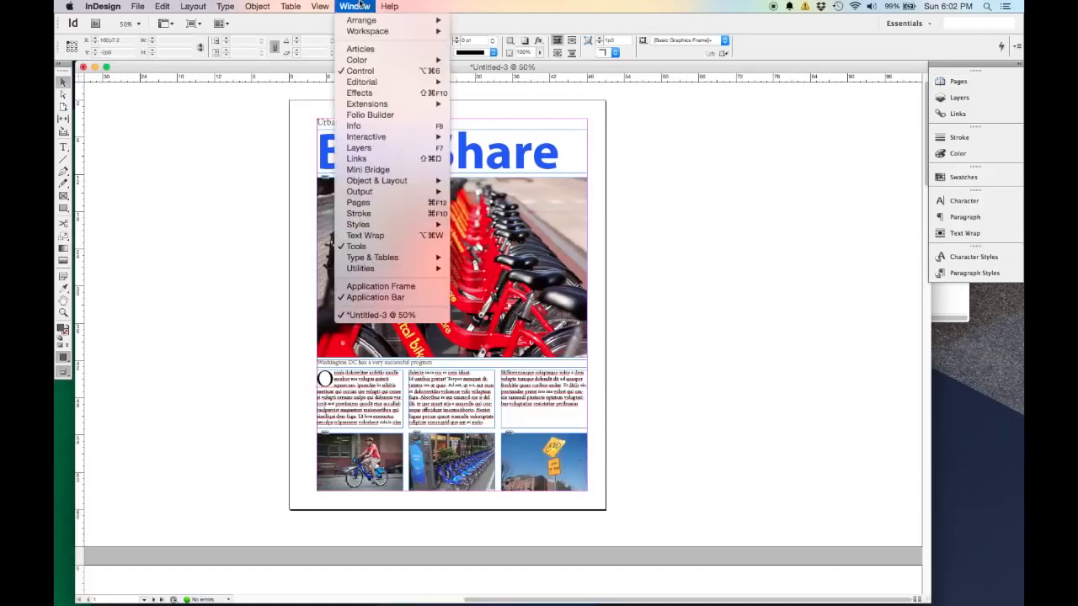
{"action": "left_click", "coordinate": [358, 203]}
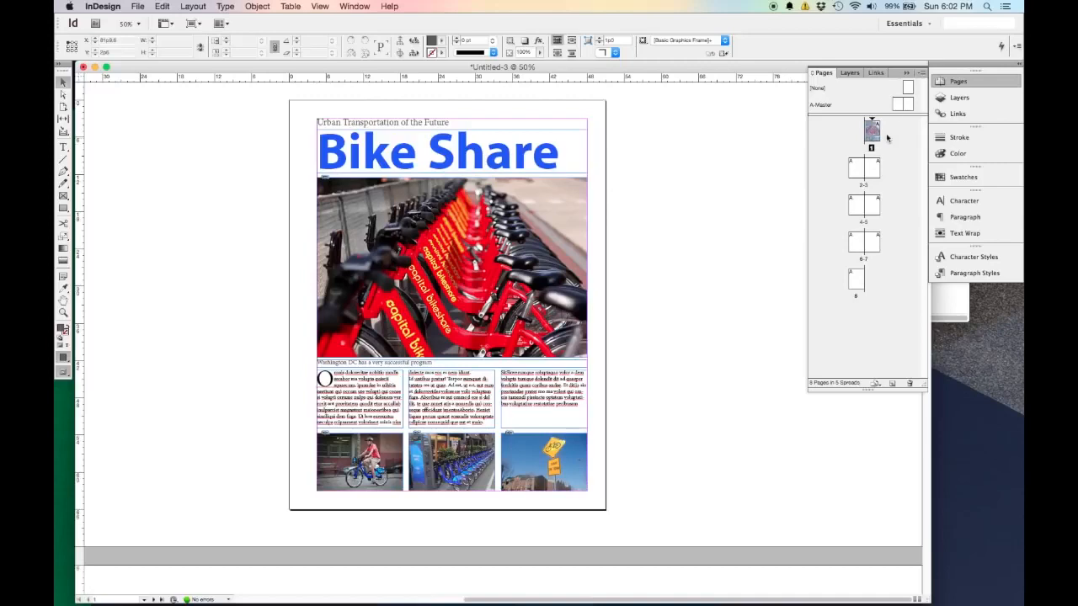
{"action": "double_click", "coordinate": [899, 104]}
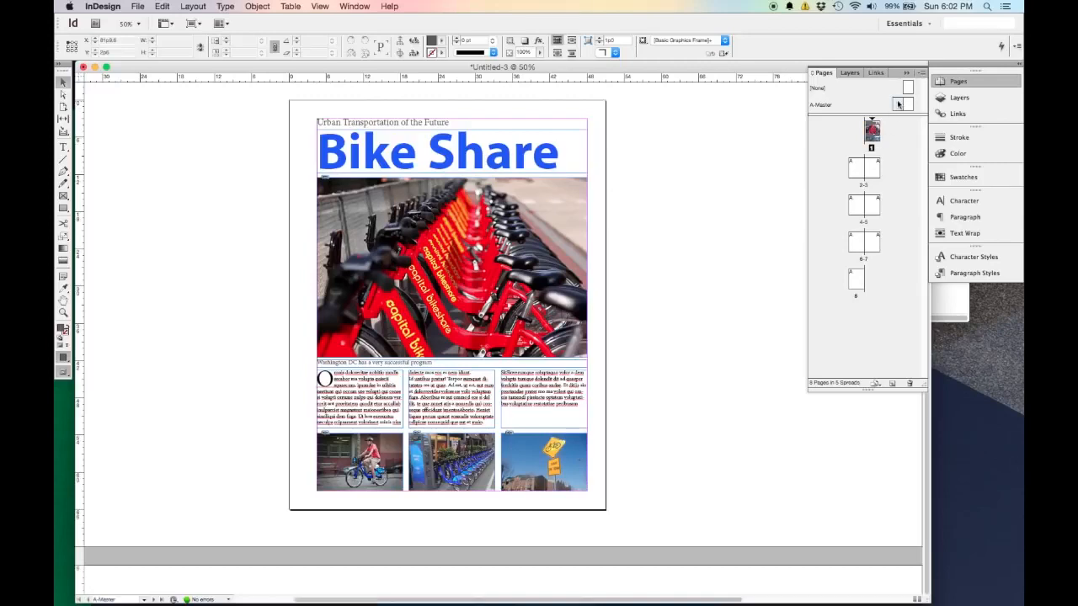
Draw a text frame about 6p2 by 1p11 below the bottom margin at the left master page's outer corner.
{"action": "left_click_drag", "start_coordinate": [635, 253], "coordinate": [525, 257]}
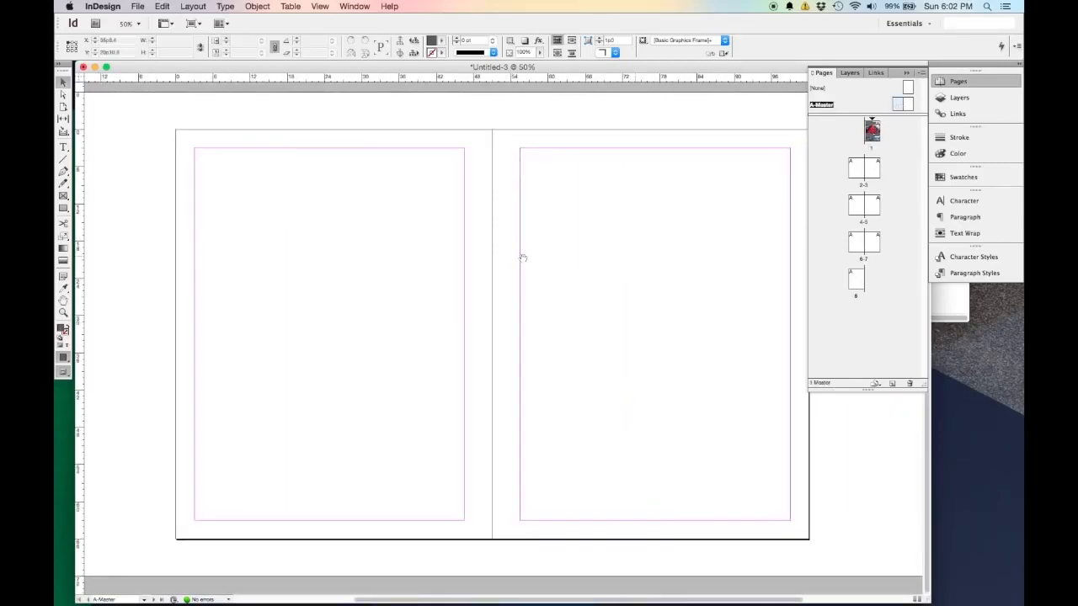
{"action": "left_click", "coordinate": [62, 148]}
{"action": "left_click_drag", "start_coordinate": [196, 520], "coordinate": [234, 531]}
{"action": "key", "text": "super+1"}
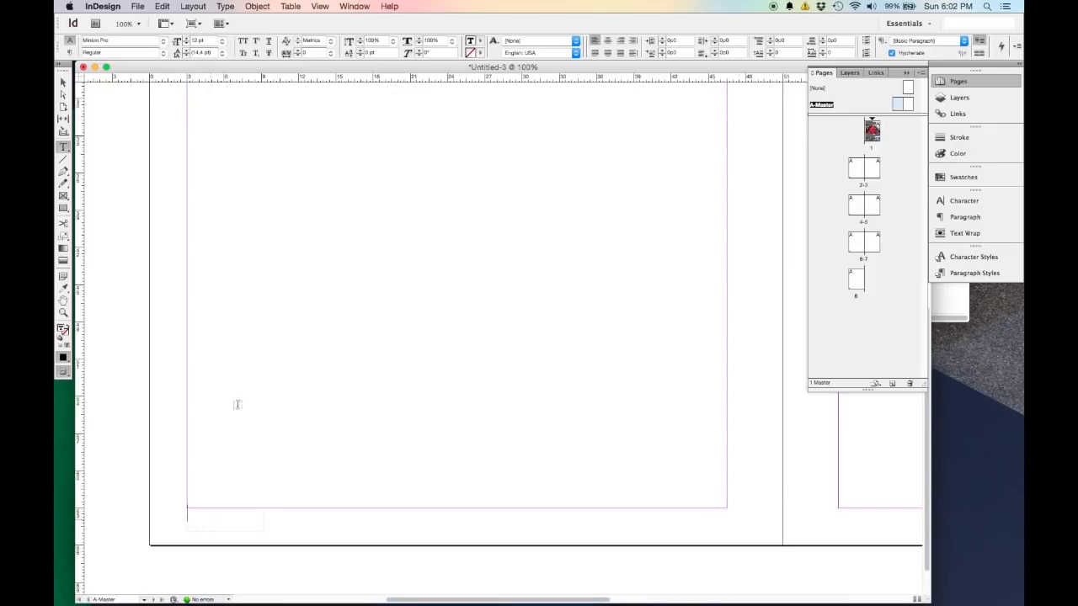
Insert the Current Page Number marker in the new text frame and leave text editing with nothing selected.
{"action": "left_click", "coordinate": [229, 7]}
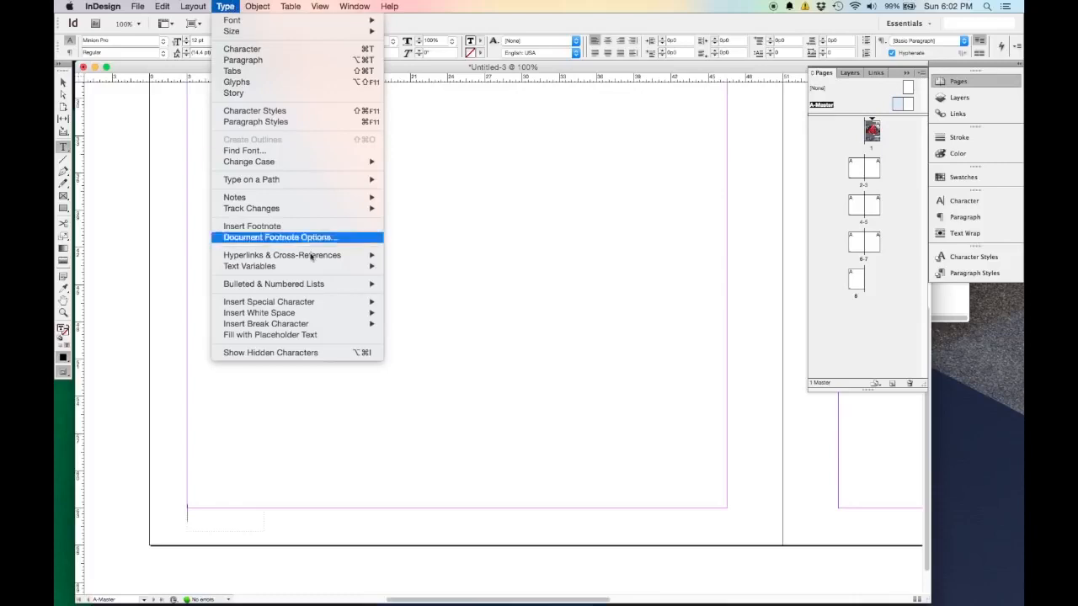
{"action": "mouse_move", "coordinate": [357, 303]}
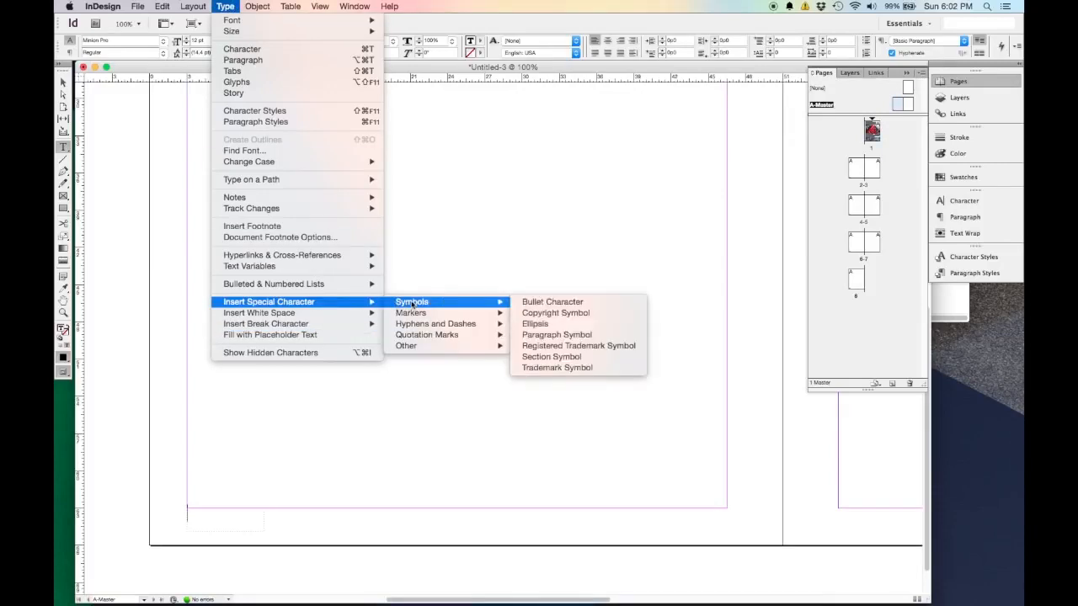
{"action": "mouse_move", "coordinate": [414, 313]}
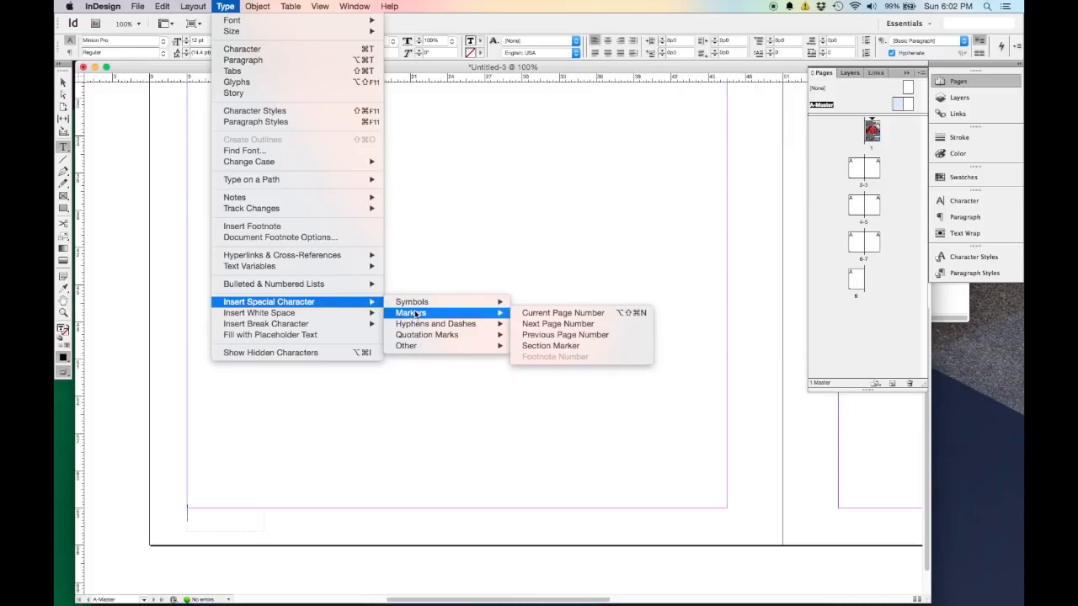
{"action": "left_click", "coordinate": [563, 313]}
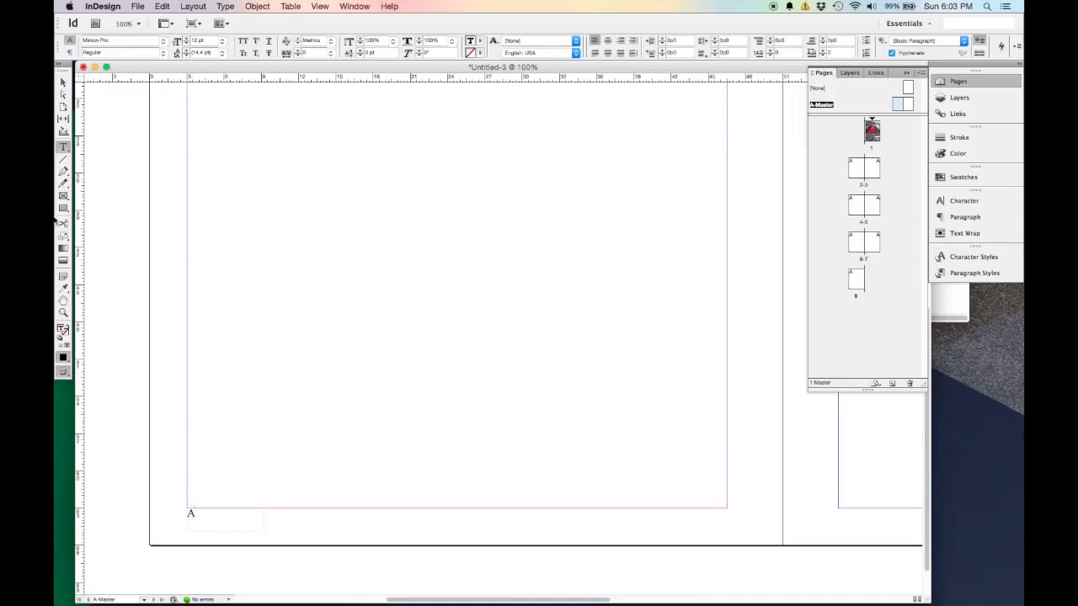
{"action": "left_click", "coordinate": [63, 82]}
{"action": "left_click", "coordinate": [414, 324]}
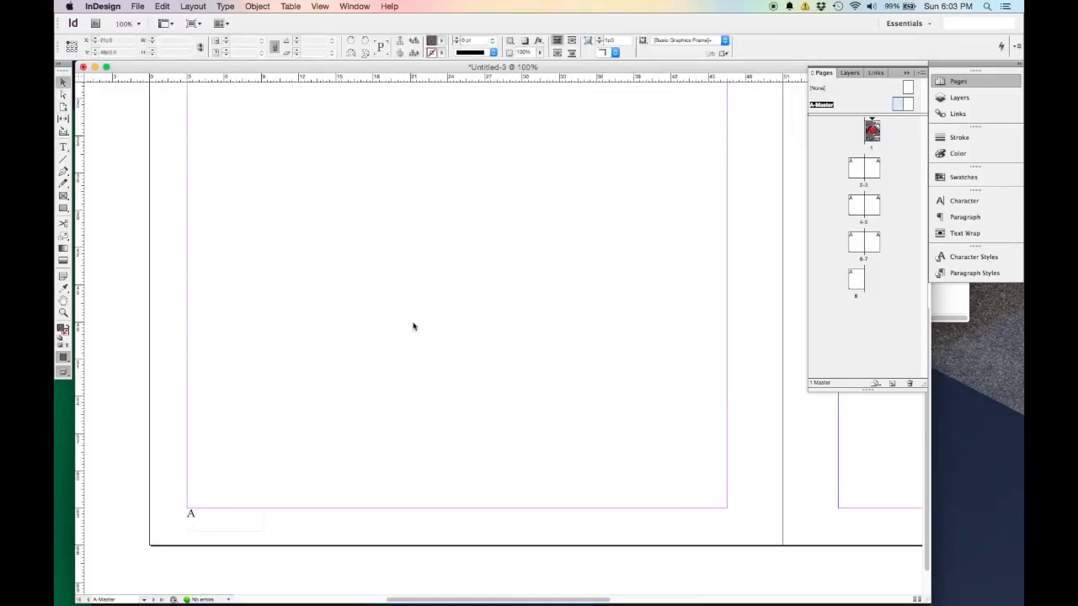
Copy the page number frame to the bottom outer corner of the right master page, ending flush with its margin.
{"action": "key", "text": "super+minus"}
{"action": "key", "text": "super+minus"}
{"action": "left_click_drag", "start_coordinate": [468, 319], "coordinate": [332, 320]}
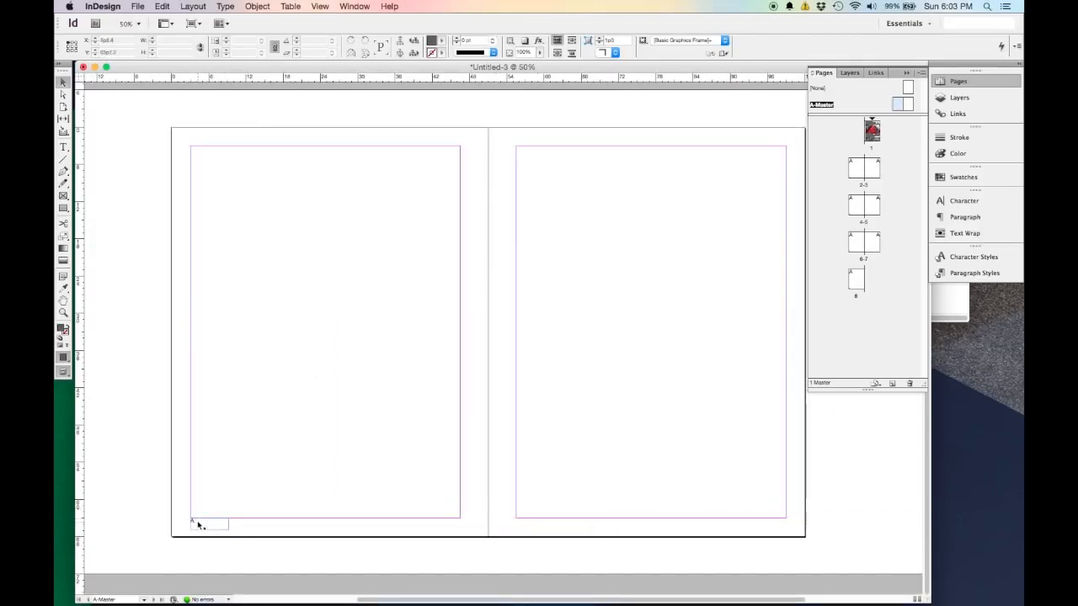
{"action": "left_click_drag", "start_coordinate": [199, 526], "coordinate": [755, 526]}
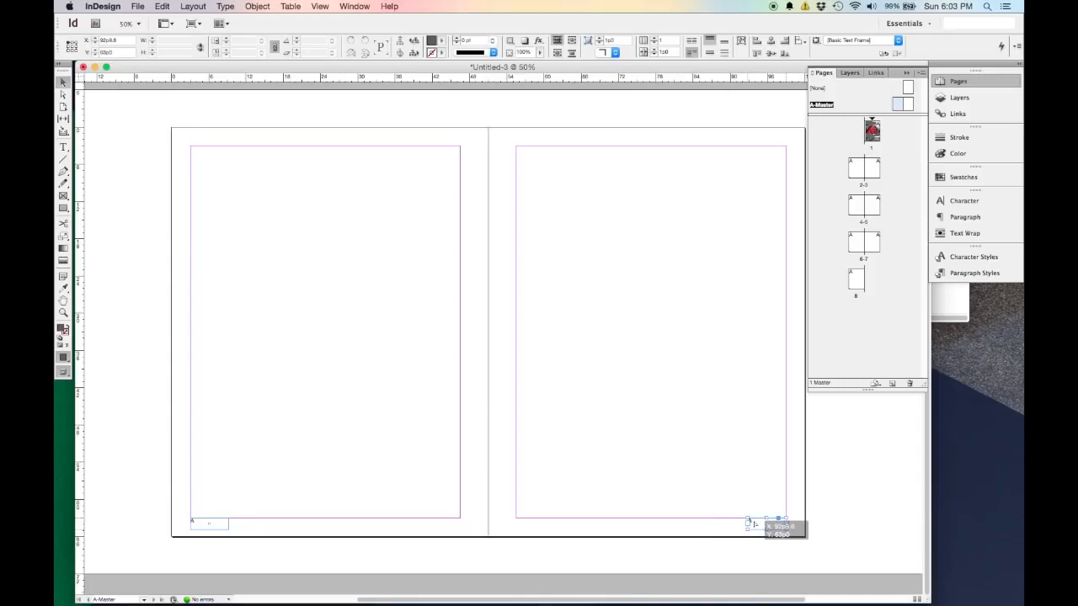
{"action": "left_click_drag", "start_coordinate": [755, 525], "coordinate": [755, 526]}
{"action": "left_click", "coordinate": [667, 523]}
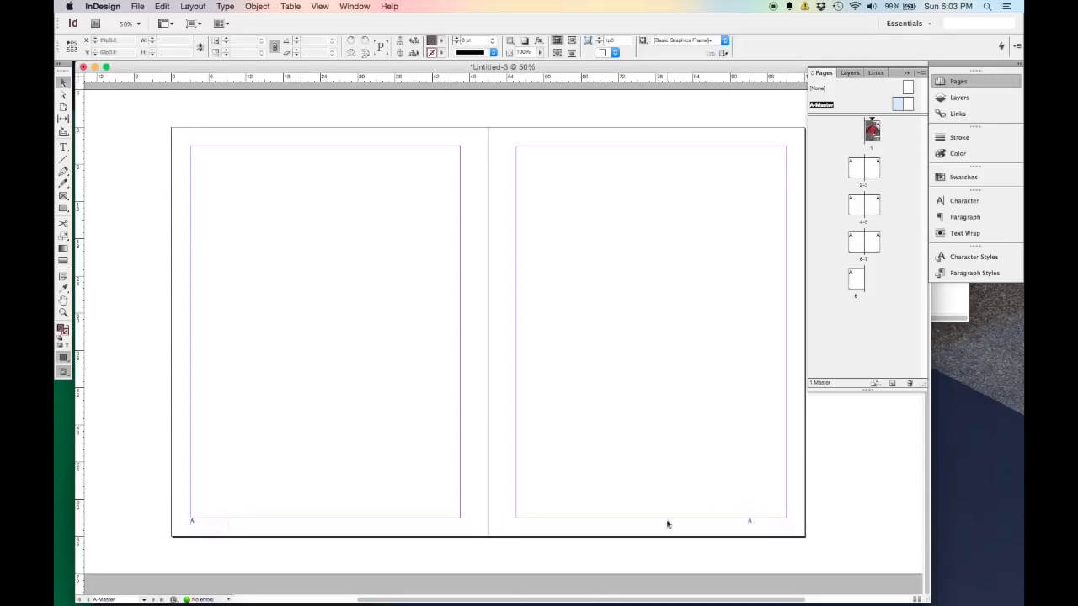
Right-align the page number in the right master page's frame and deselect it.
{"action": "left_click", "coordinate": [752, 523]}
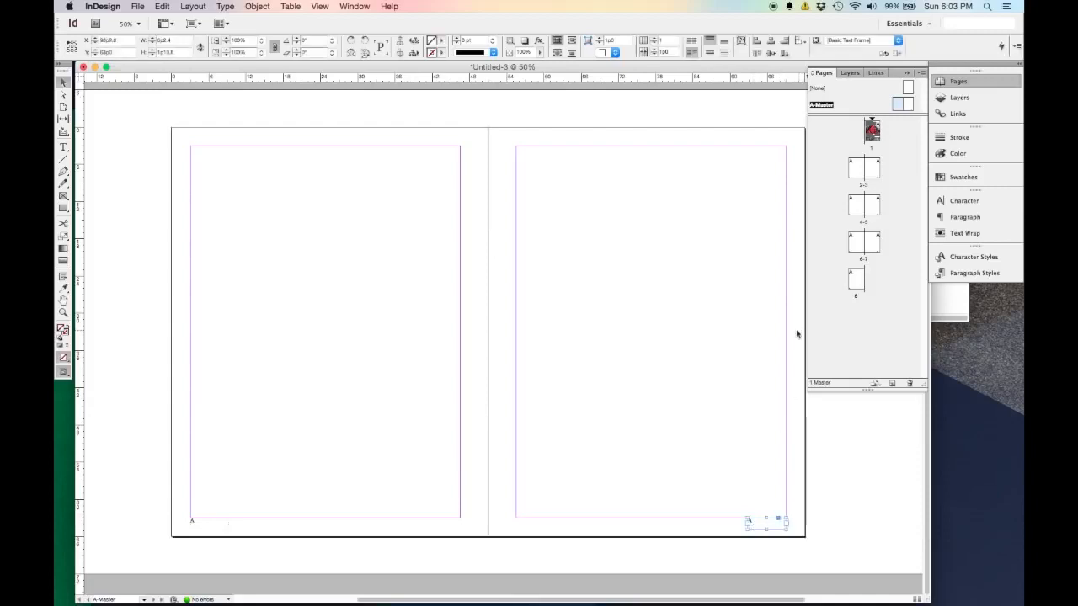
{"action": "left_click", "coordinate": [977, 222]}
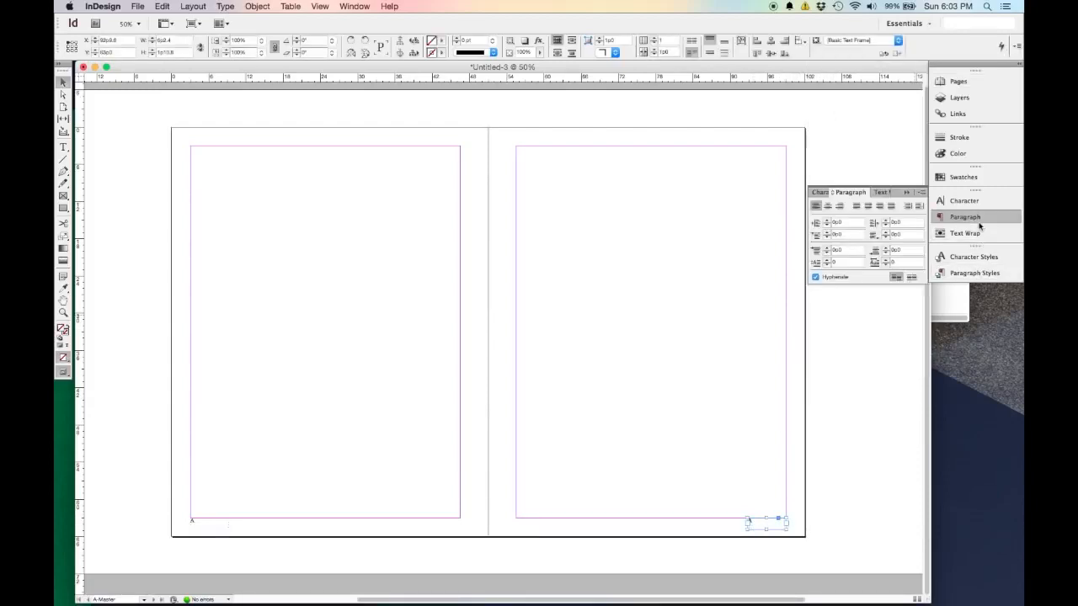
{"action": "left_click", "coordinate": [840, 208]}
{"action": "left_click", "coordinate": [784, 298]}
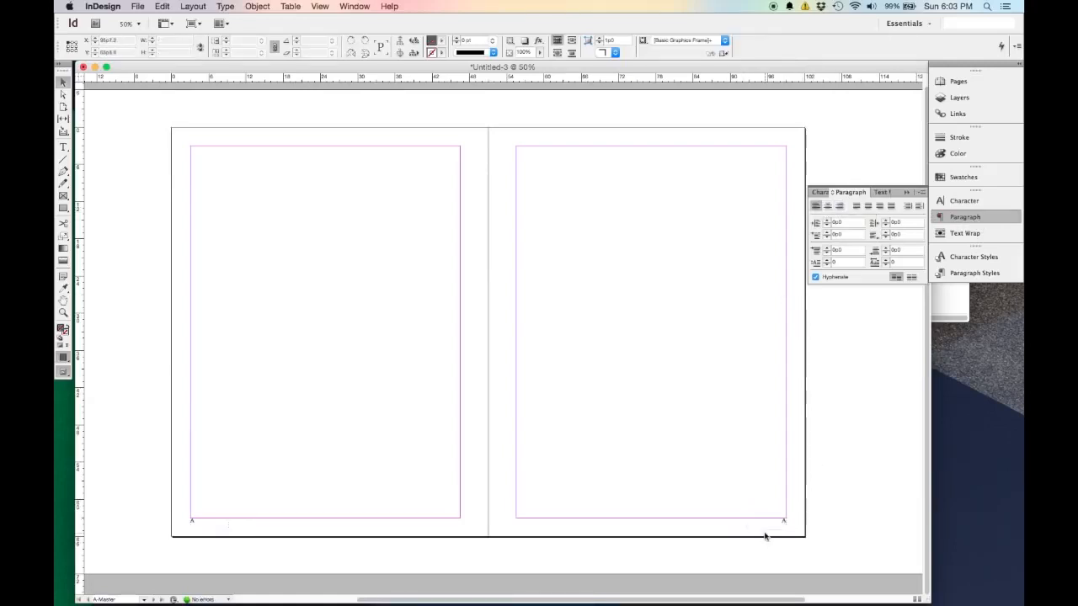
Open page 1 and examine the automatic page number below its bottom margin up close.
{"action": "left_click", "coordinate": [956, 82]}
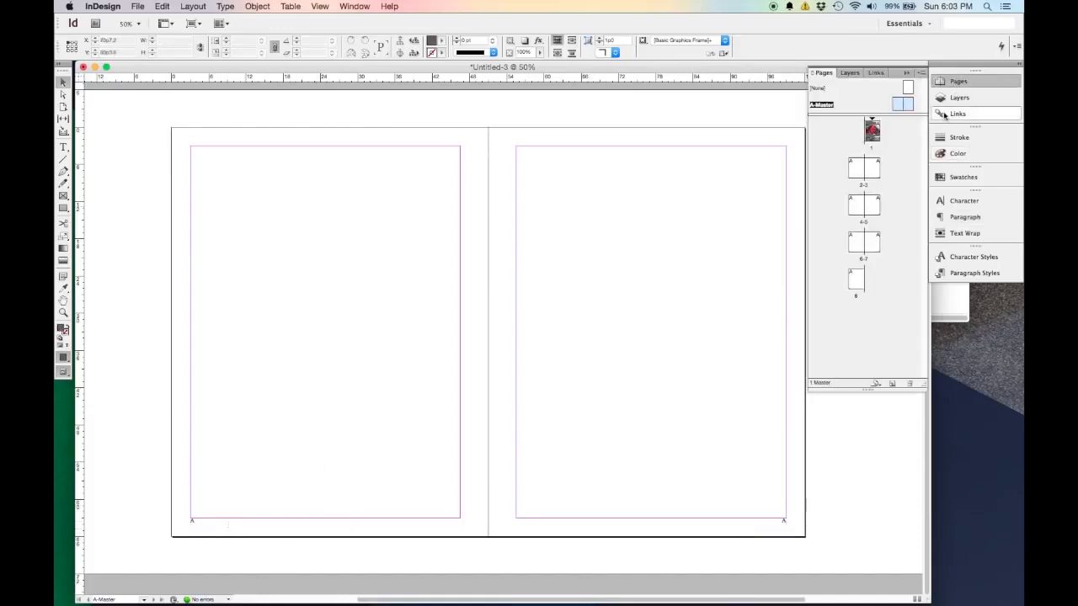
{"action": "double_click", "coordinate": [873, 132]}
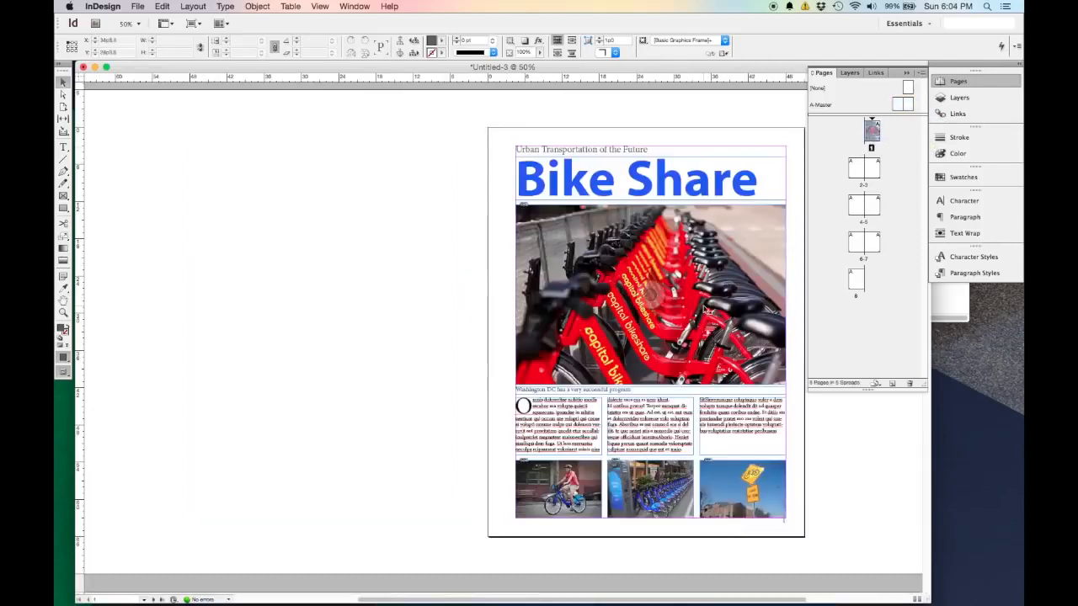
{"action": "scroll", "coordinate": [711, 331], "scroll_direction": "down", "scroll_amount": 2}
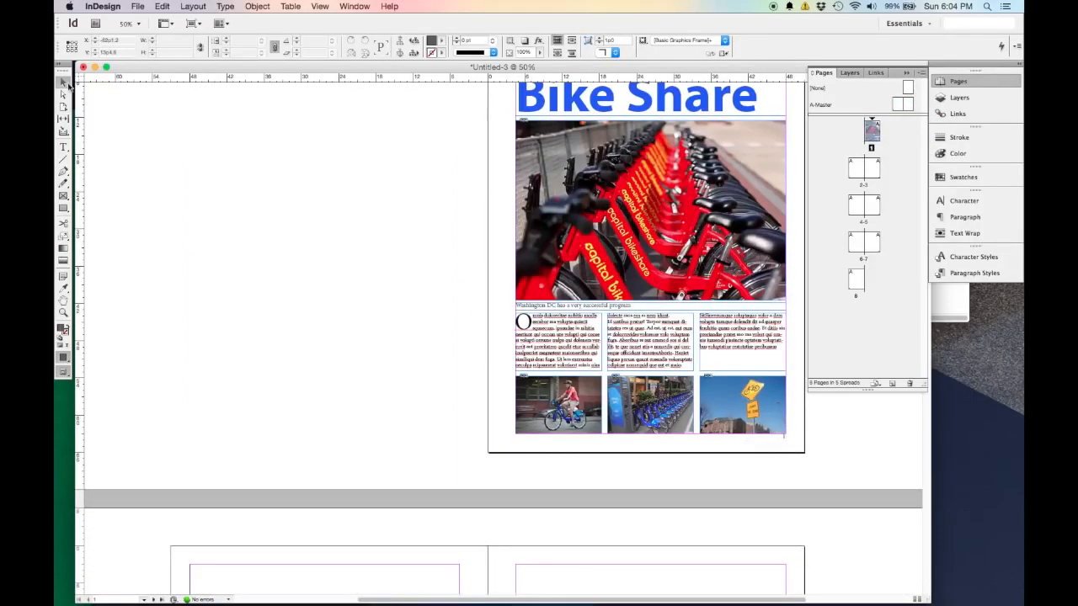
{"action": "scroll", "coordinate": [803, 479], "scroll_direction": "up", "scroll_amount": 5}
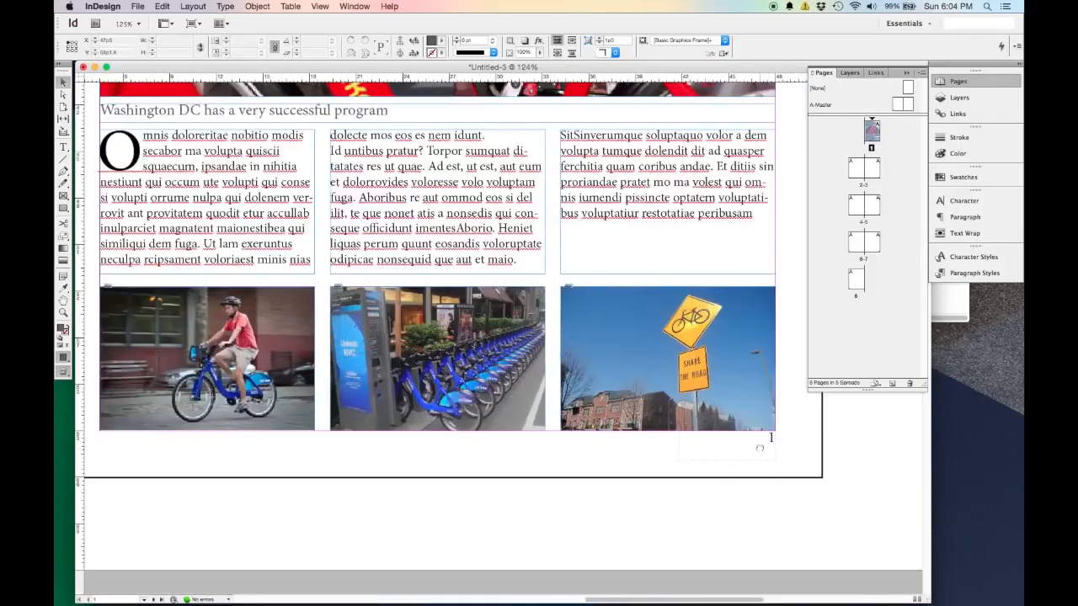
Examine the automatic page numbers at the bottom outer corners of pages 2 and 3.
{"action": "scroll", "coordinate": [768, 445], "scroll_direction": "down", "scroll_amount": 4}
{"action": "scroll", "coordinate": [756, 412], "scroll_direction": "down", "scroll_amount": 15}
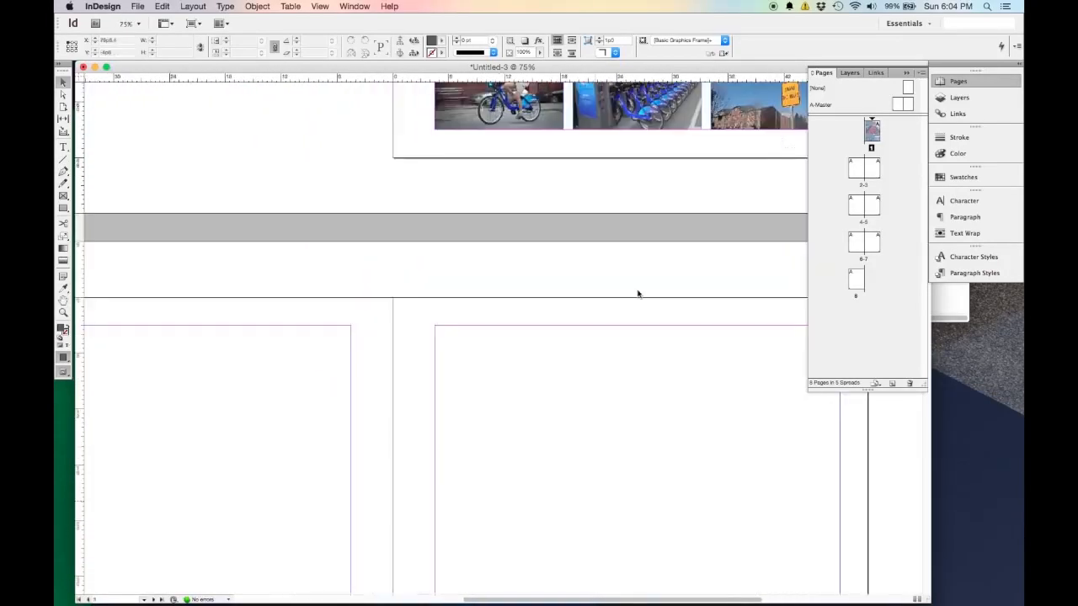
{"action": "scroll", "coordinate": [565, 267], "scroll_direction": "left", "scroll_amount": 5}
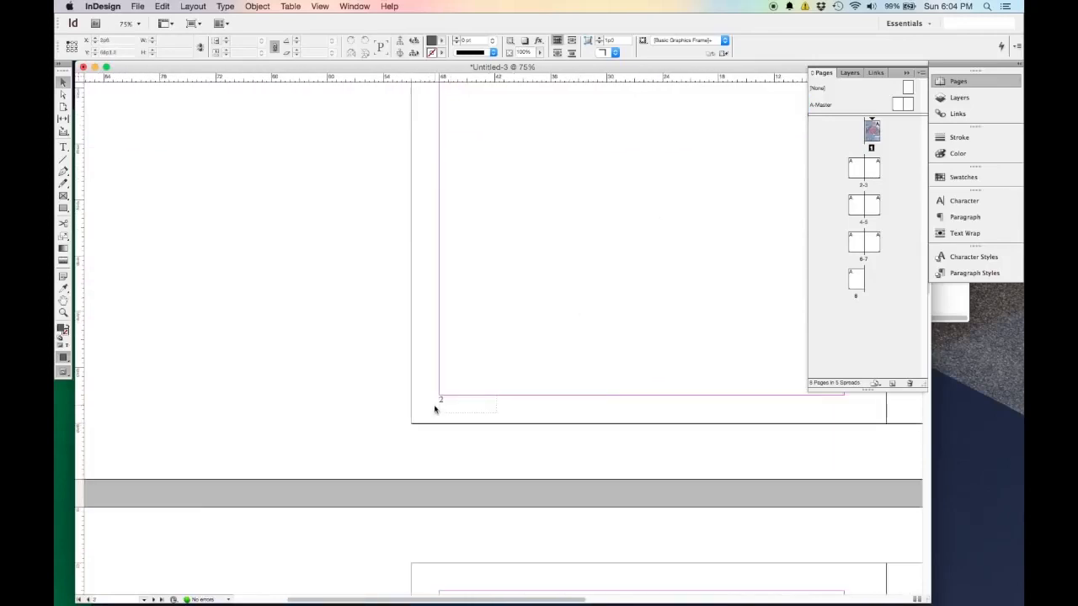
{"action": "key", "text": "super+minus"}
{"action": "key", "text": "super+minus"}
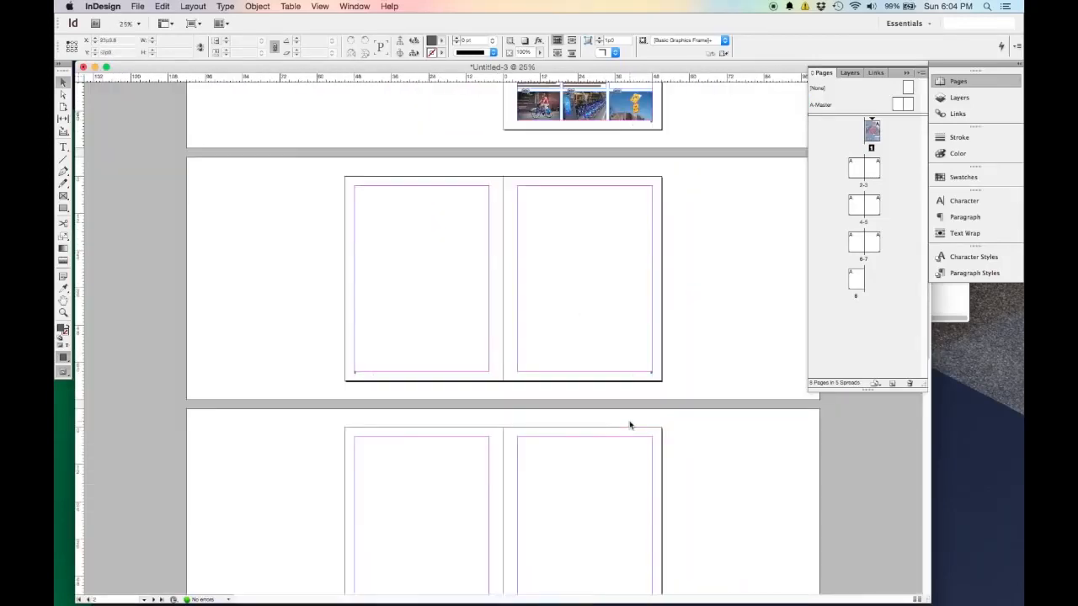
{"action": "key", "text": "super+equal"}
{"action": "key", "text": "super+equal"}
{"action": "left_click_drag", "start_coordinate": [686, 378], "coordinate": [276, 369]}
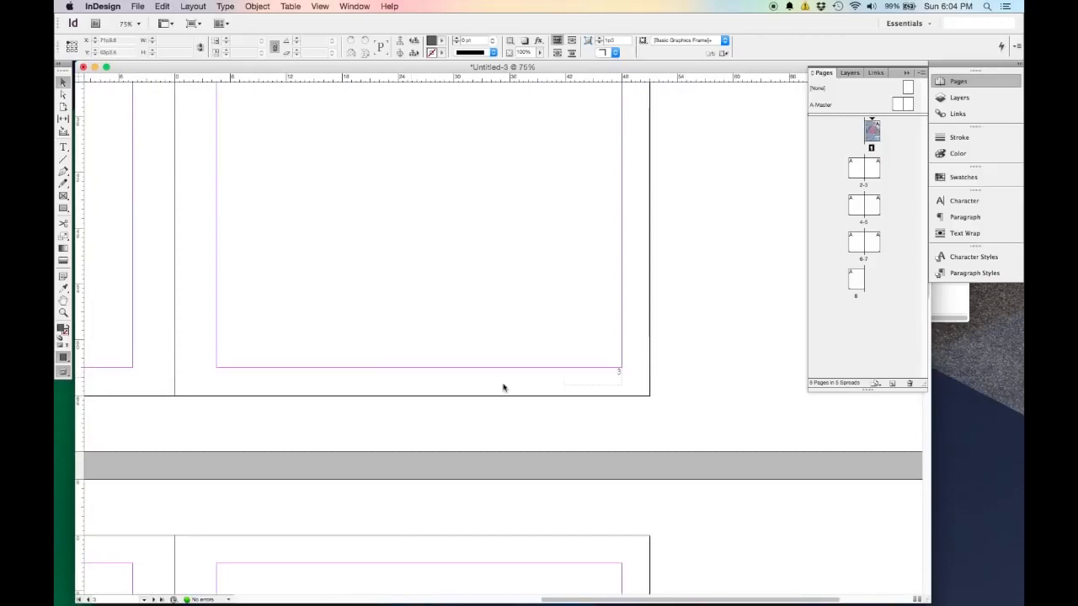
Go back to page 1 and examine how its page number sits beneath the photo row at 100%.
{"action": "key", "text": "super+minus"}
{"action": "key", "text": "super+minus"}
{"action": "left_click_drag", "start_coordinate": [599, 314], "coordinate": [588, 499]}
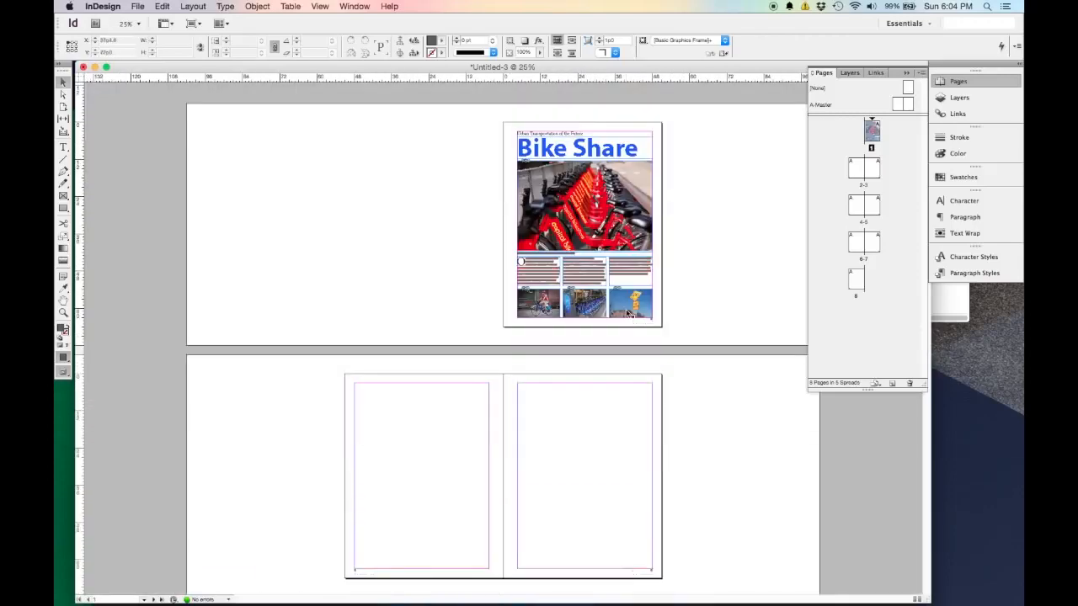
{"action": "key", "text": "super+equal"}
{"action": "key", "text": "super+equal"}
{"action": "key", "text": "super+equal"}
{"action": "left_click_drag", "start_coordinate": [832, 439], "coordinate": [461, 279]}
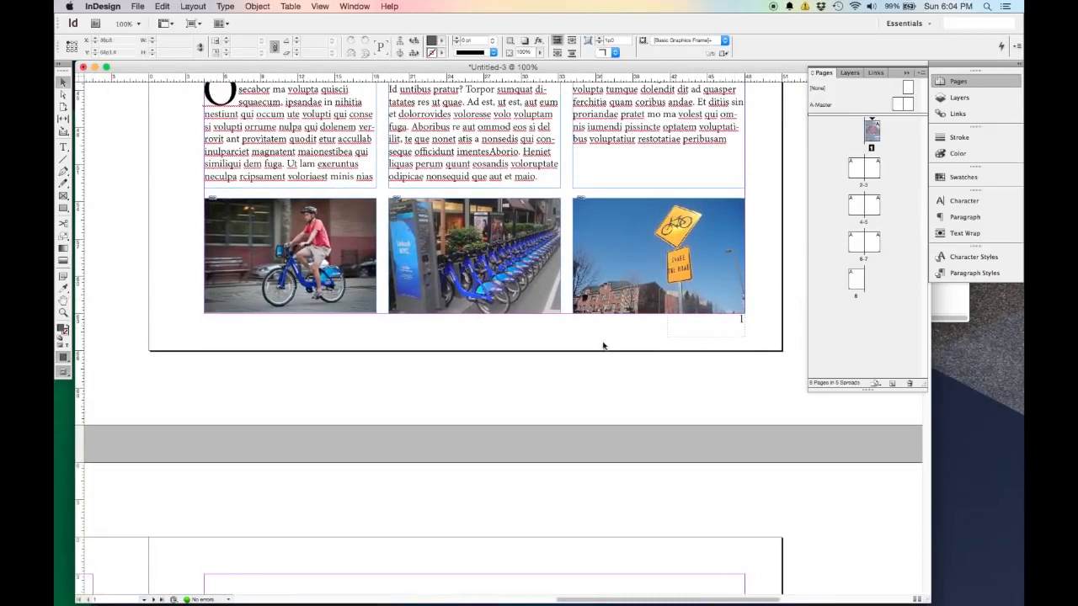
Open the A-Master spread again and select the page number frames on both of its pages.
{"action": "double_click", "coordinate": [899, 104]}
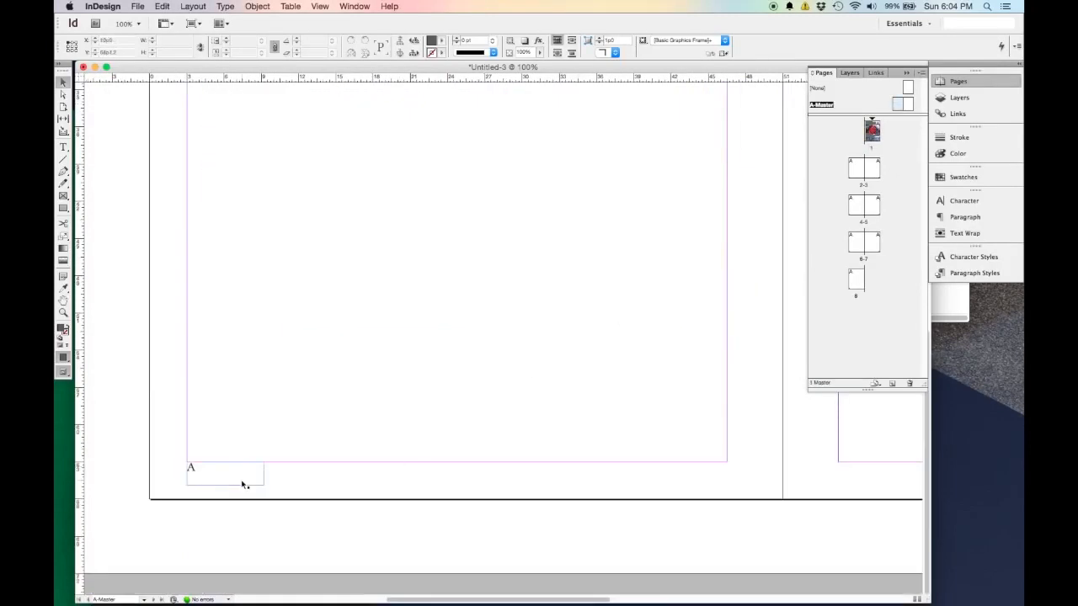
{"action": "key", "text": "super+minus"}
{"action": "key", "text": "super+minus"}
{"action": "key", "text": "super+minus"}
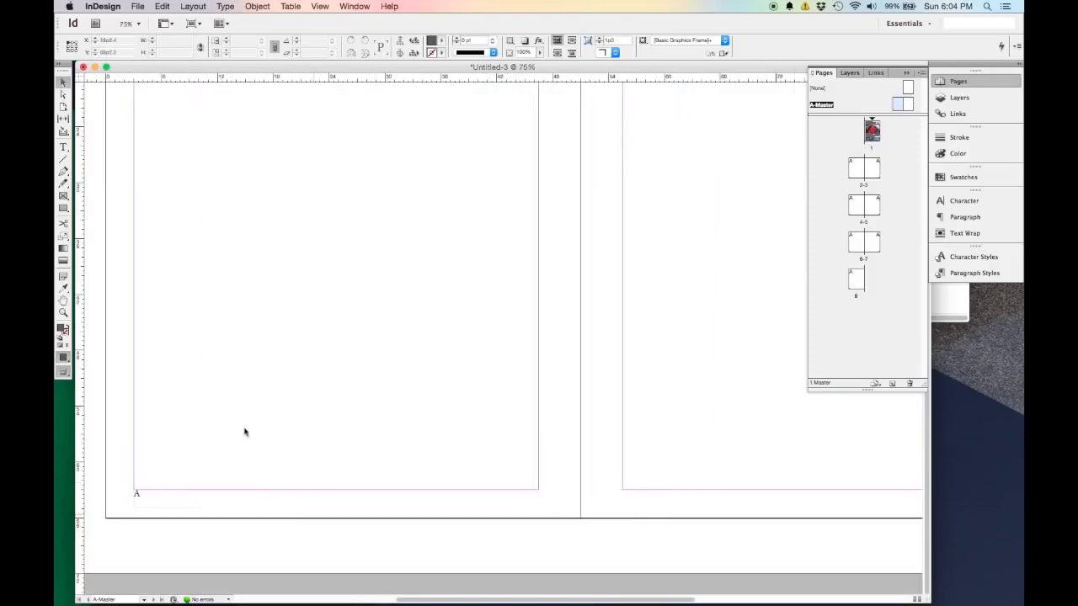
{"action": "left_click_drag", "start_coordinate": [849, 517], "coordinate": [264, 528]}
{"action": "key", "text": "super+equal"}
{"action": "key", "text": "super+equal"}
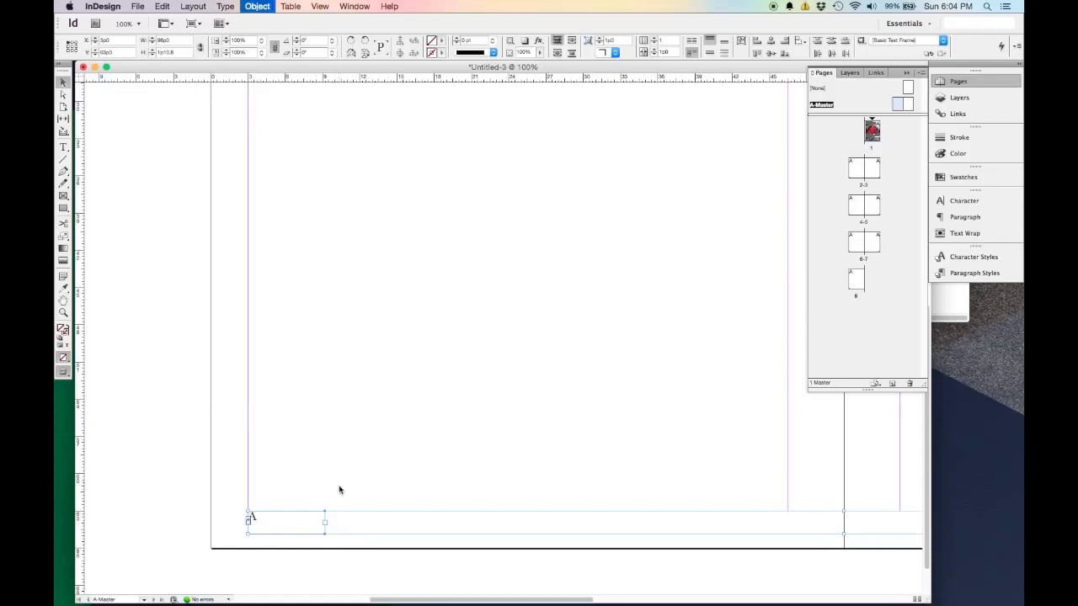
Set the vertical justification of both page number frames to Center, with the preview enabled.
{"action": "key", "text": "super+b"}
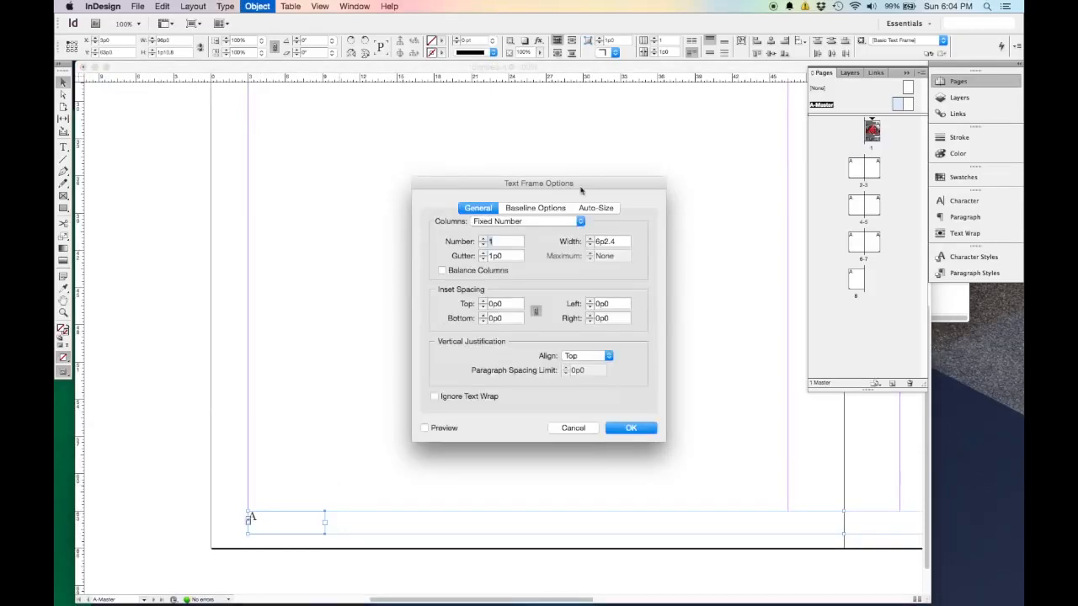
{"action": "left_click_drag", "start_coordinate": [588, 183], "coordinate": [603, 149]}
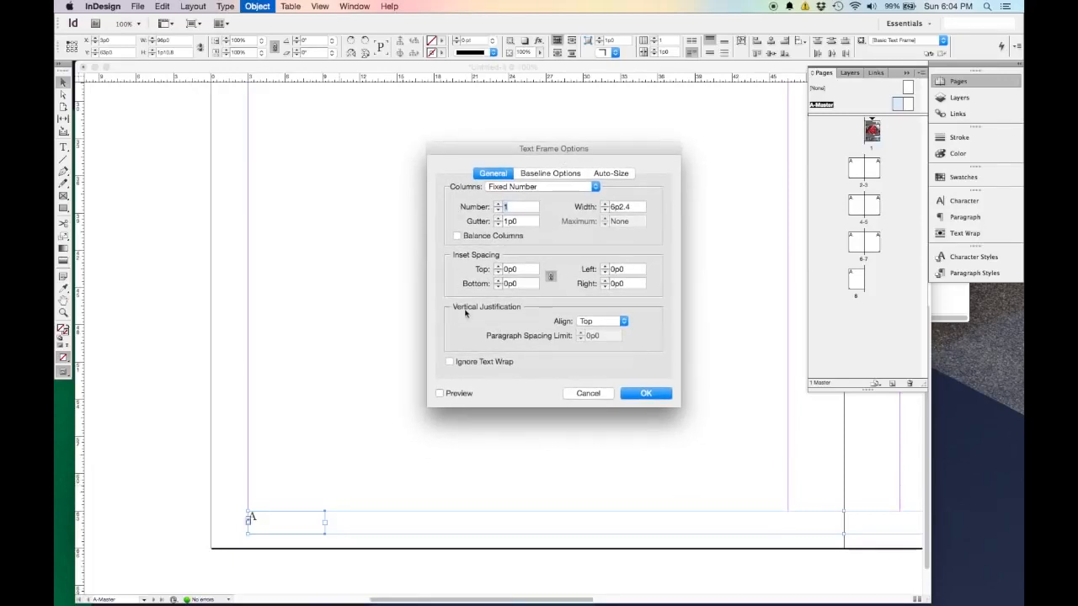
{"action": "left_click", "coordinate": [604, 322]}
{"action": "left_click", "coordinate": [608, 330]}
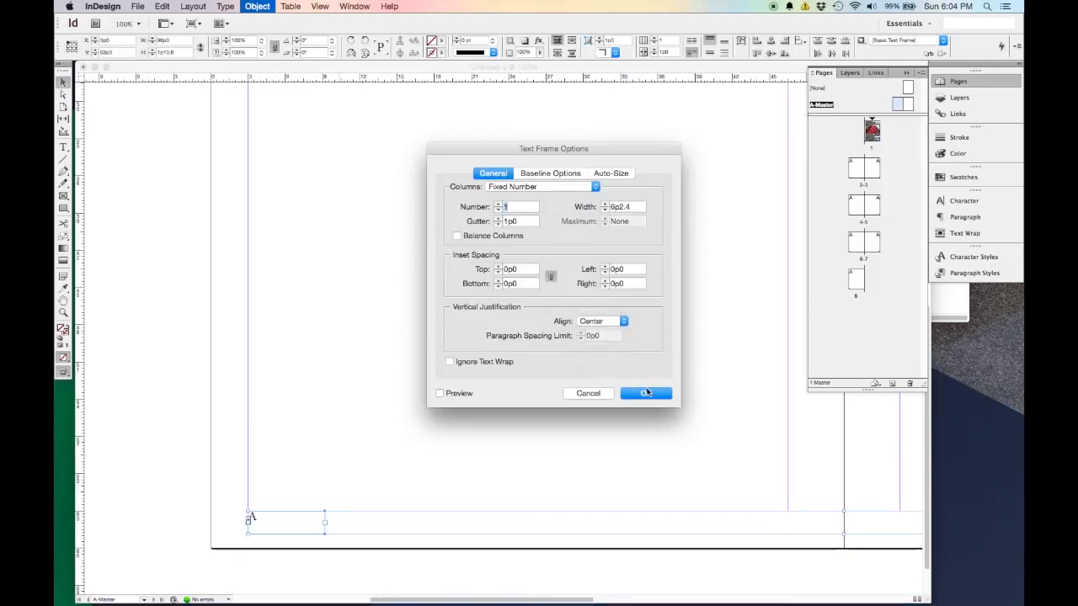
{"action": "left_click", "coordinate": [446, 393]}
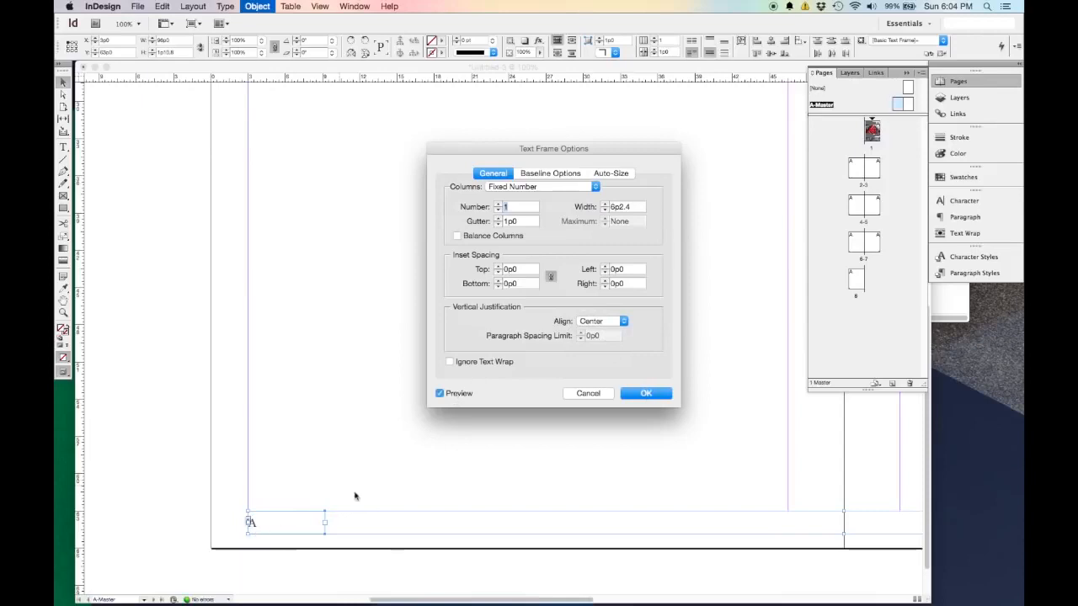
{"action": "left_click", "coordinate": [644, 393]}
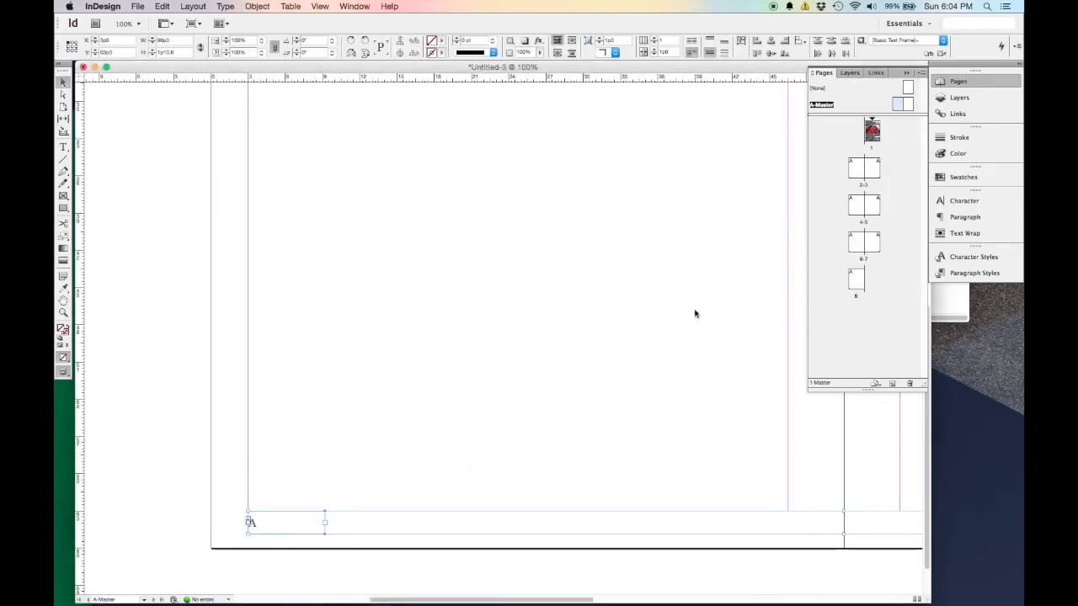
Return to page 1 and examine its page number and layout at 75% in Preview screen mode.
{"action": "double_click", "coordinate": [873, 128]}
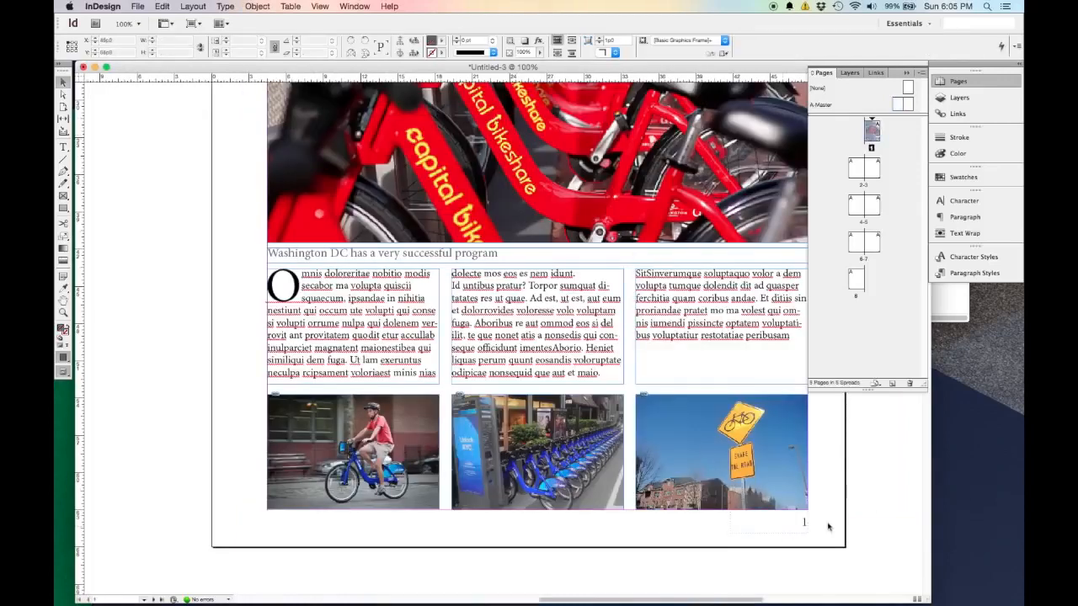
{"action": "key", "text": "super+minus"}
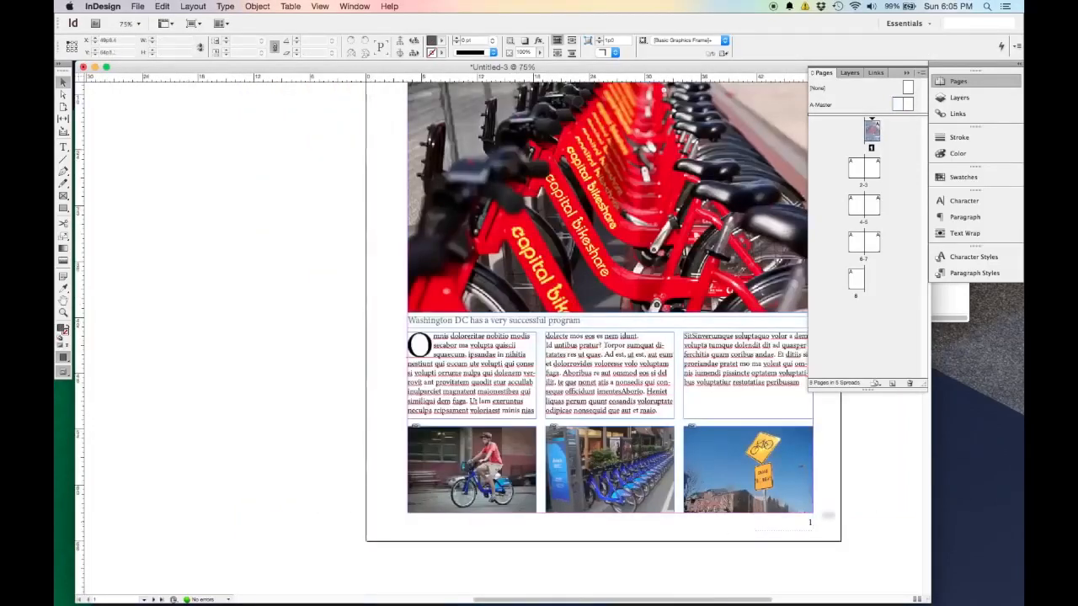
{"action": "left_click_drag", "start_coordinate": [827, 515], "coordinate": [655, 522]}
{"action": "key", "text": "w"}
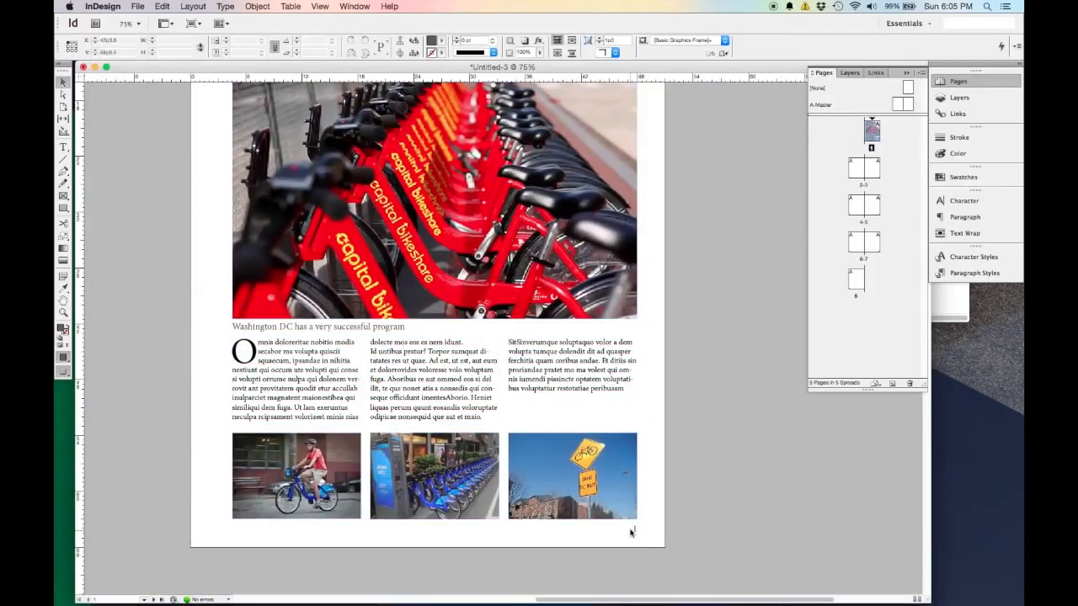
{"action": "scroll", "coordinate": [657, 489], "scroll_direction": "down", "scroll_amount": 1}
{"action": "scroll", "coordinate": [679, 443], "scroll_direction": "up", "scroll_amount": 4}
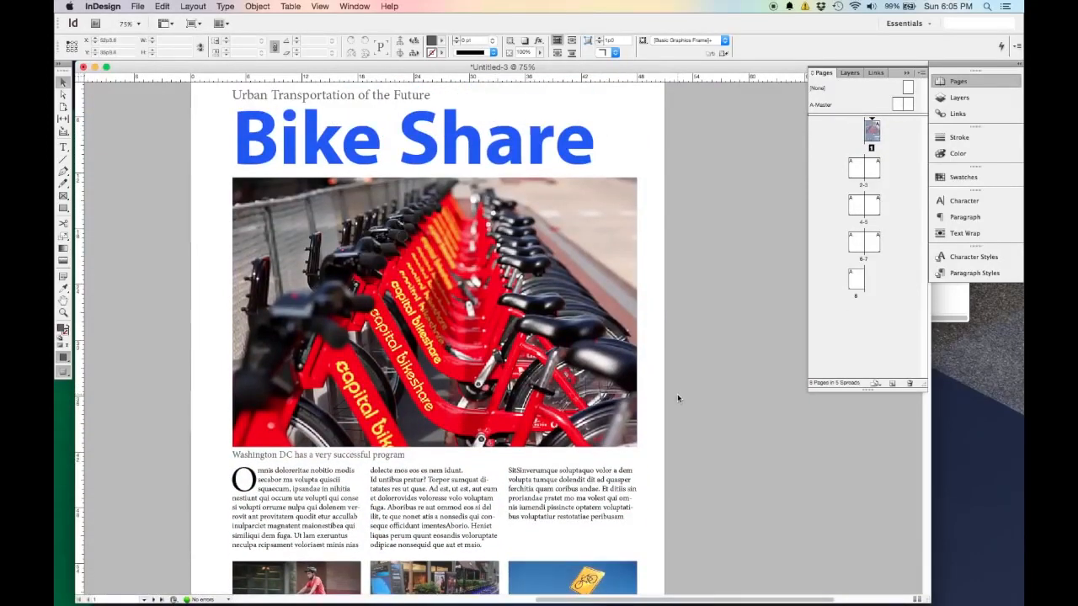
Switch page 1 back to Normal screen mode and examine its page number frame and overall layout at 100% and 50%.
{"action": "key", "text": "super+minus"}
{"action": "scroll", "coordinate": [614, 432], "scroll_direction": "down", "scroll_amount": 1}
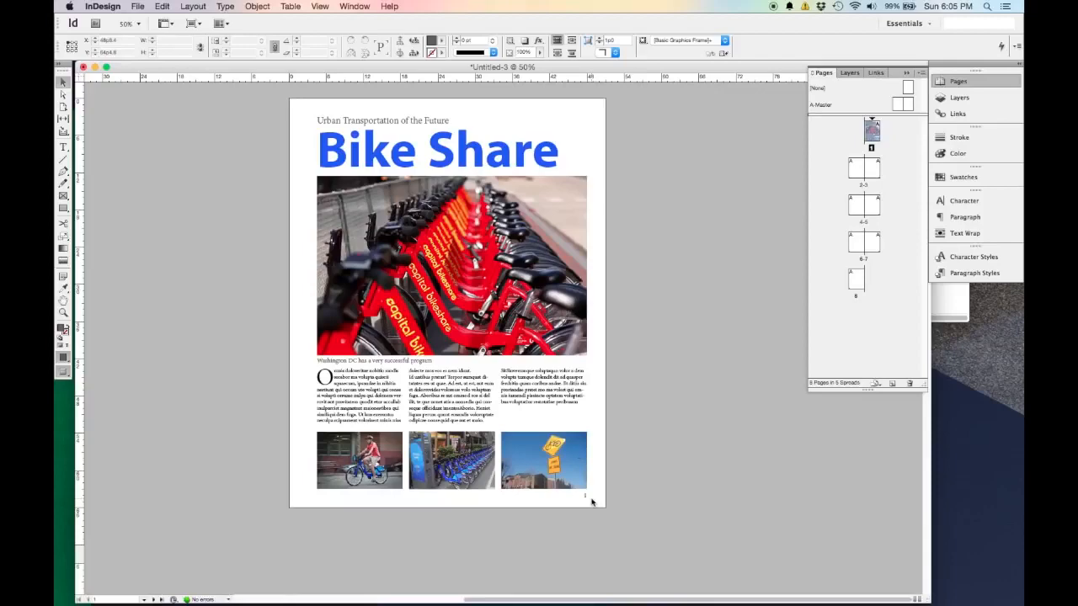
{"action": "key", "text": "w"}
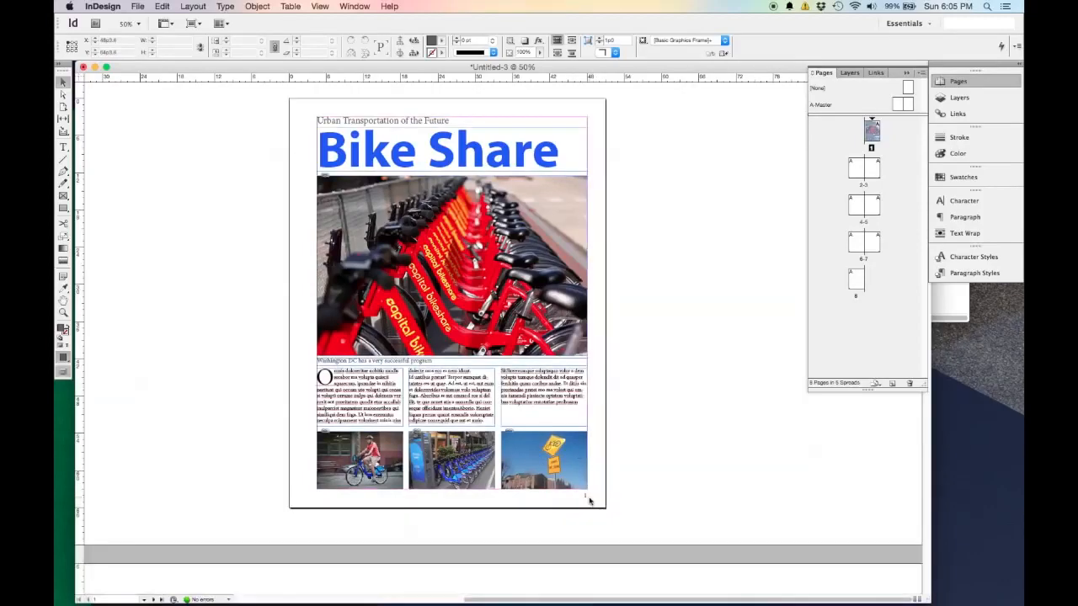
{"action": "scroll", "coordinate": [589, 501], "scroll_direction": "up", "scroll_amount": 2}
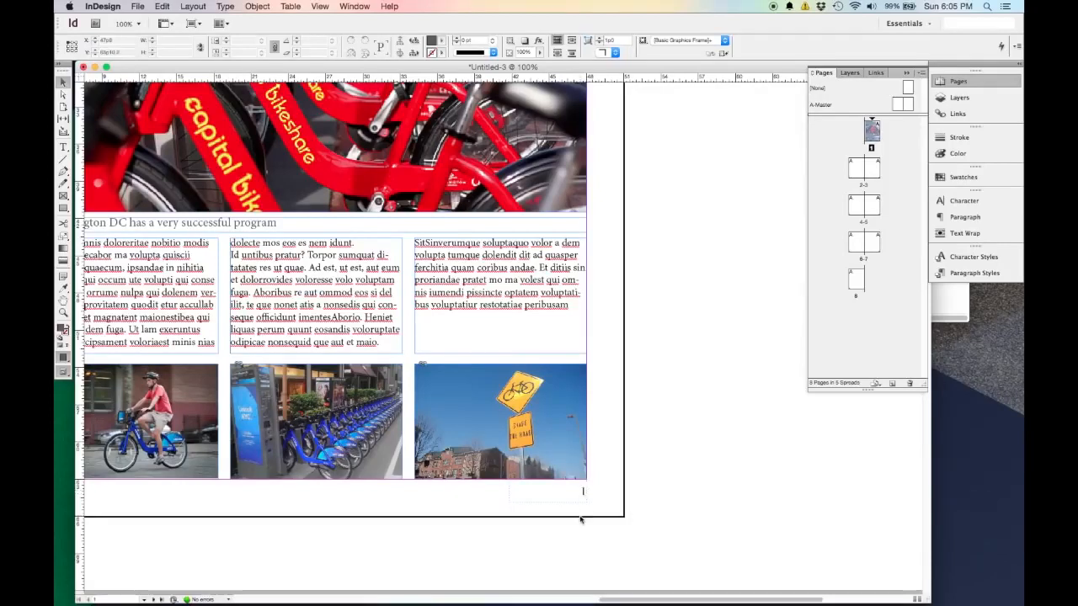
{"action": "left_click", "coordinate": [582, 494]}
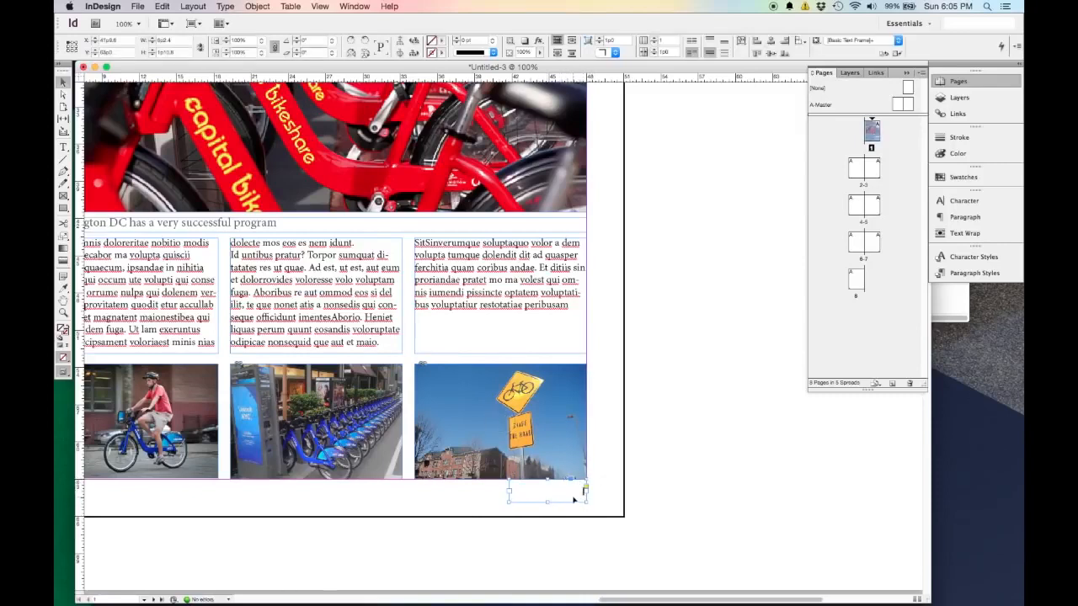
{"action": "key", "text": "super+shift+a"}
{"action": "key", "text": "super+minus"}
{"action": "key", "text": "super+minus"}
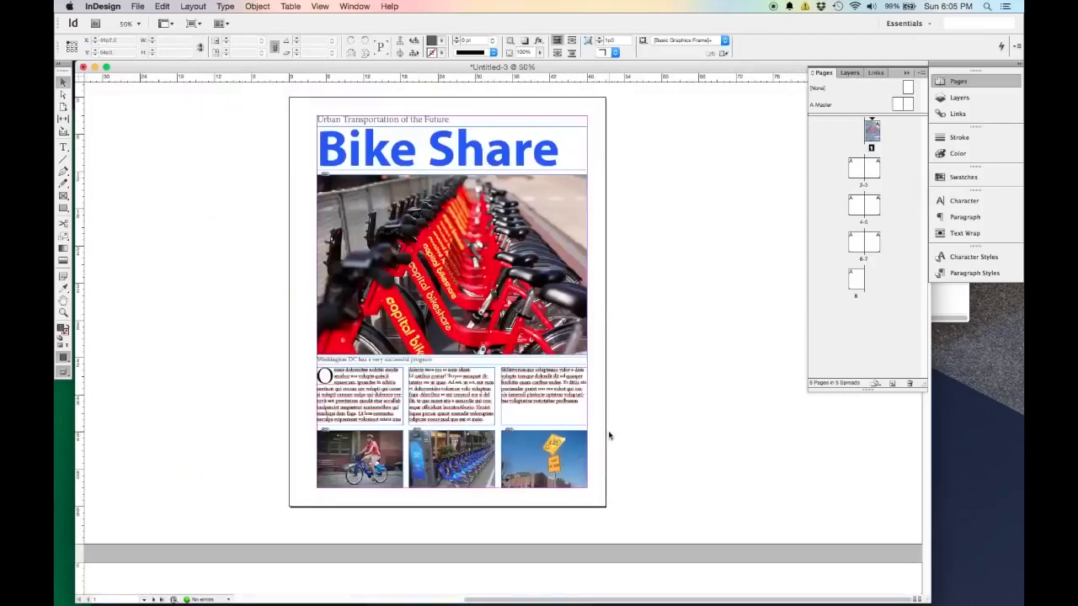
{"action": "scroll", "coordinate": [610, 436], "scroll_direction": "up", "scroll_amount": 2}
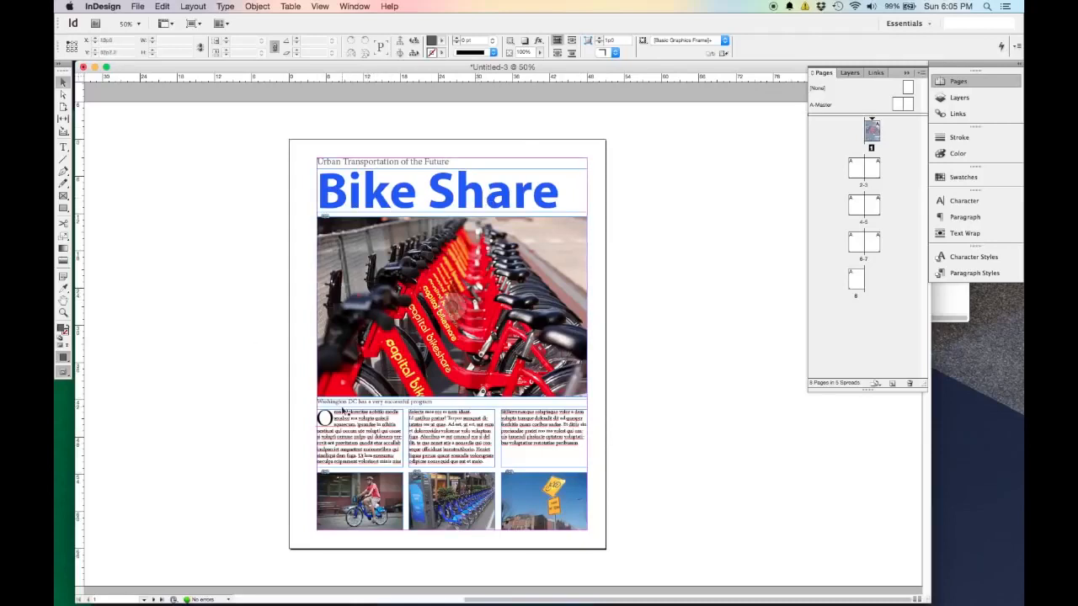
Go to the page 2-3 spread and draw a text frame on page 2 that fills the area within its margins.
{"action": "scroll", "coordinate": [335, 436], "scroll_direction": "down", "scroll_amount": 2}
{"action": "scroll", "coordinate": [335, 435], "scroll_direction": "down", "scroll_amount": 10}
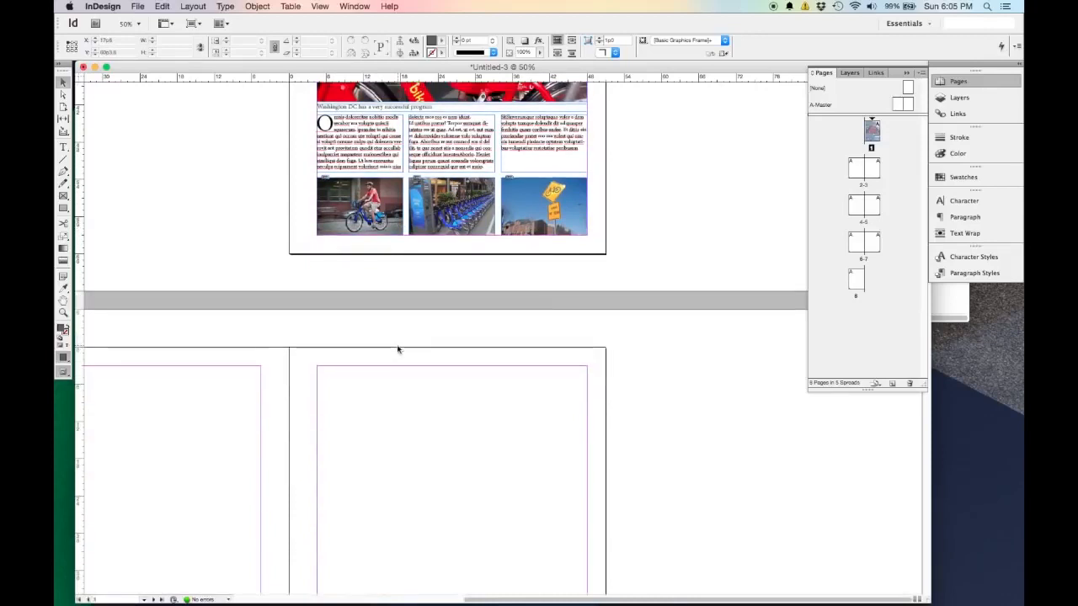
{"action": "scroll", "coordinate": [398, 350], "scroll_direction": "down", "scroll_amount": 3}
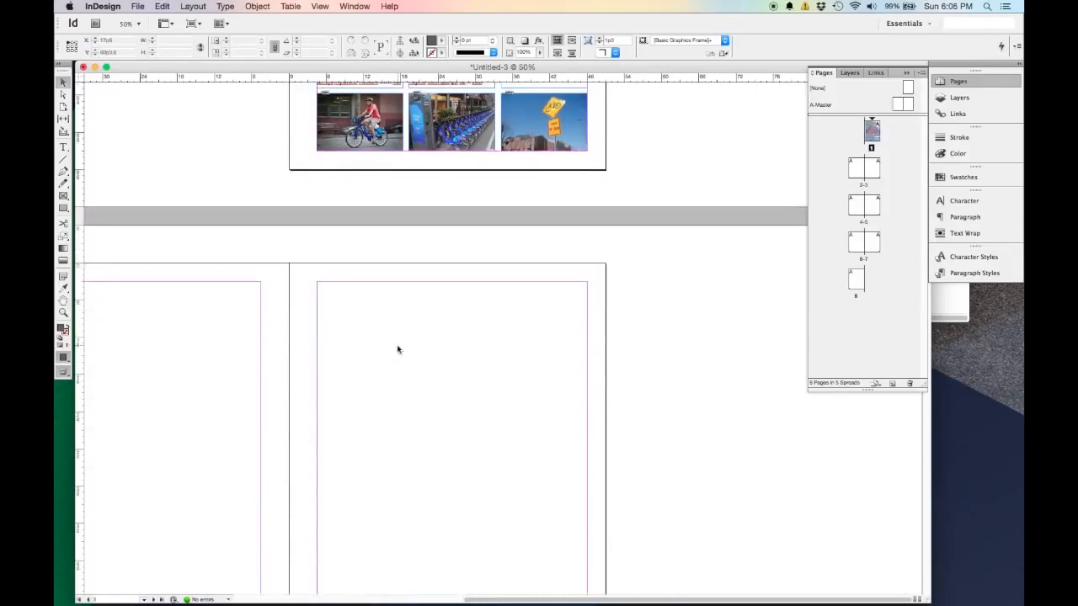
{"action": "left_click_drag", "start_coordinate": [323, 385], "coordinate": [566, 260]}
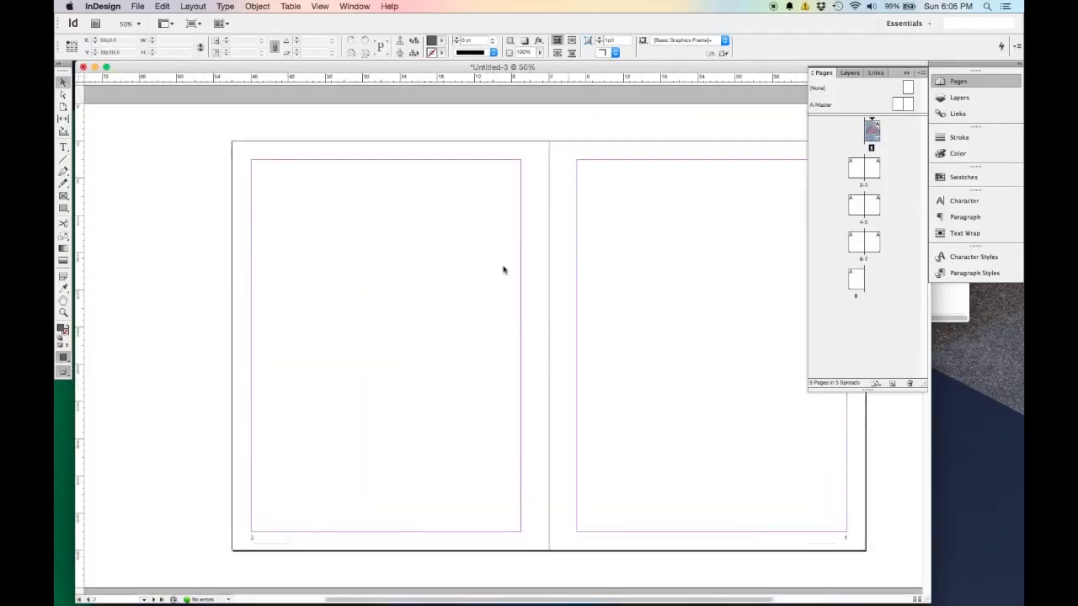
{"action": "left_click", "coordinate": [64, 147]}
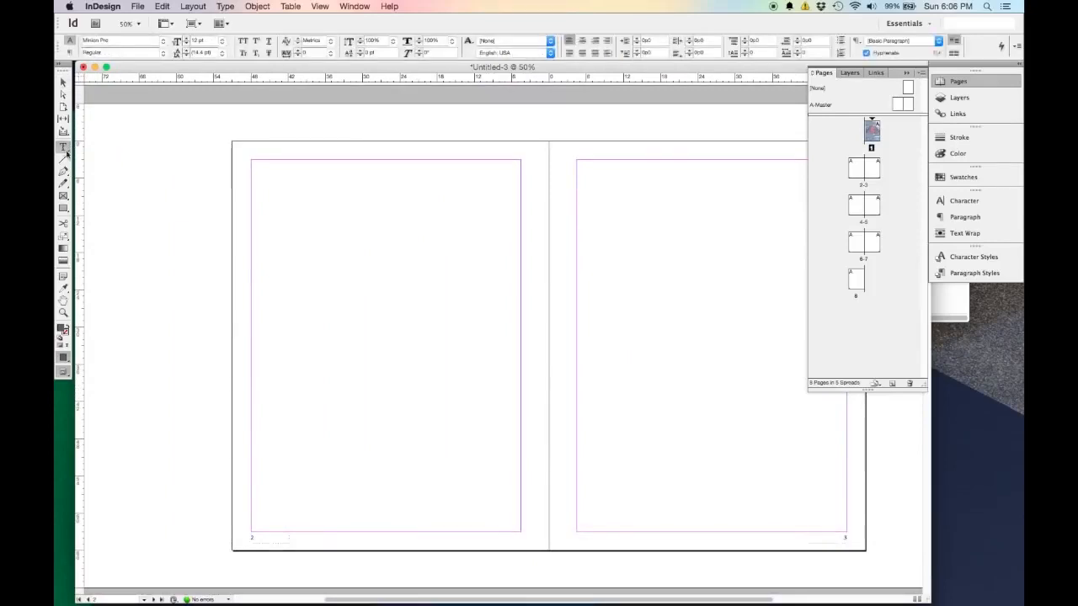
{"action": "left_click_drag", "start_coordinate": [253, 161], "coordinate": [465, 458]}
{"action": "key", "text": "super+z"}
{"action": "left_click_drag", "start_coordinate": [252, 159], "coordinate": [522, 532]}
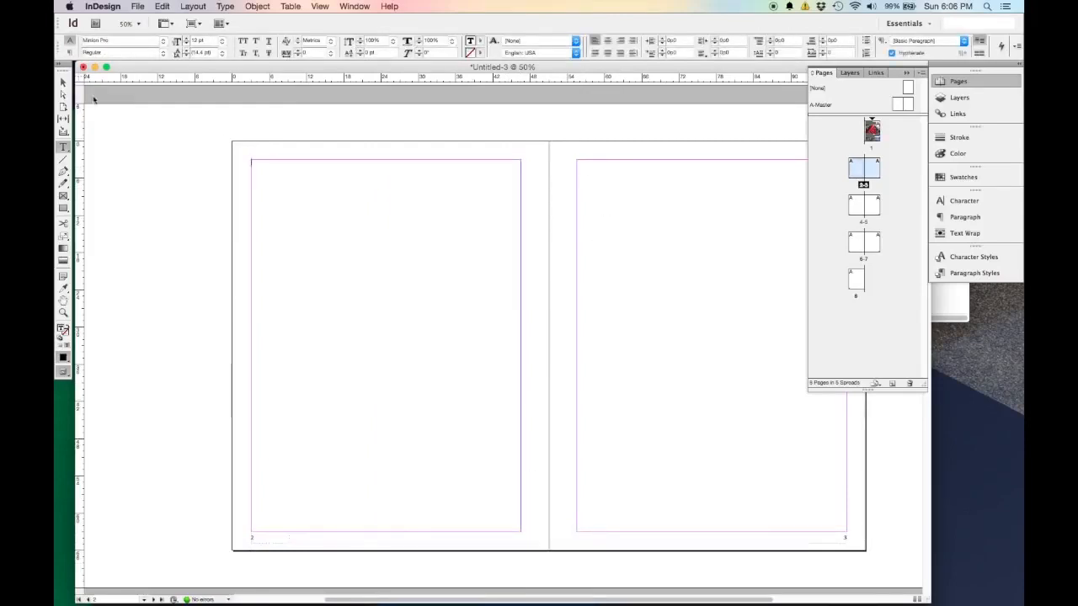
Set the page 2 text frame to 2 columns.
{"action": "left_click", "coordinate": [63, 82]}
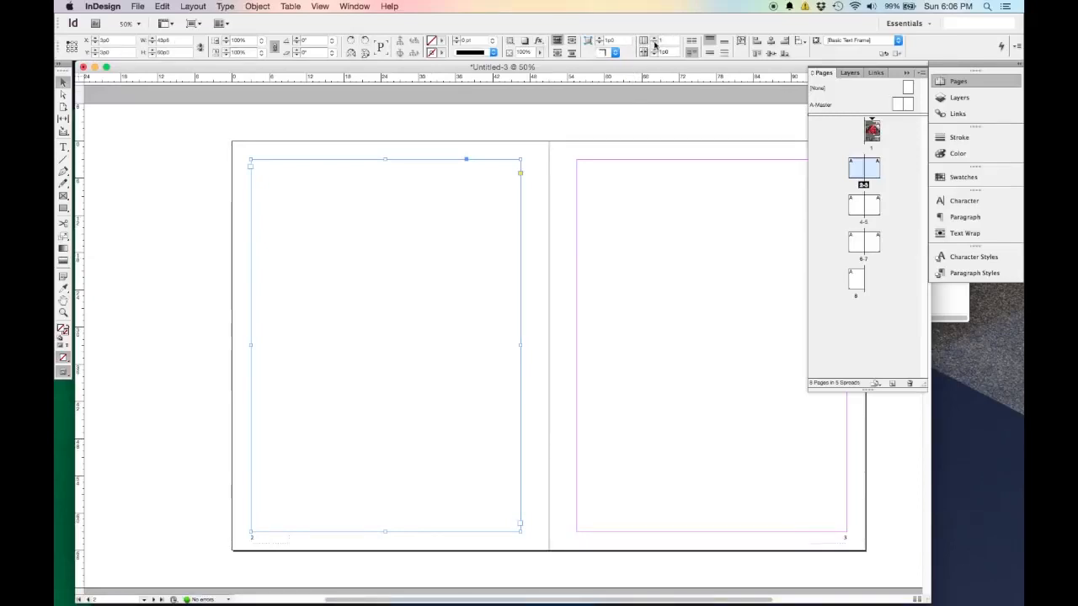
{"action": "left_click", "coordinate": [655, 40]}
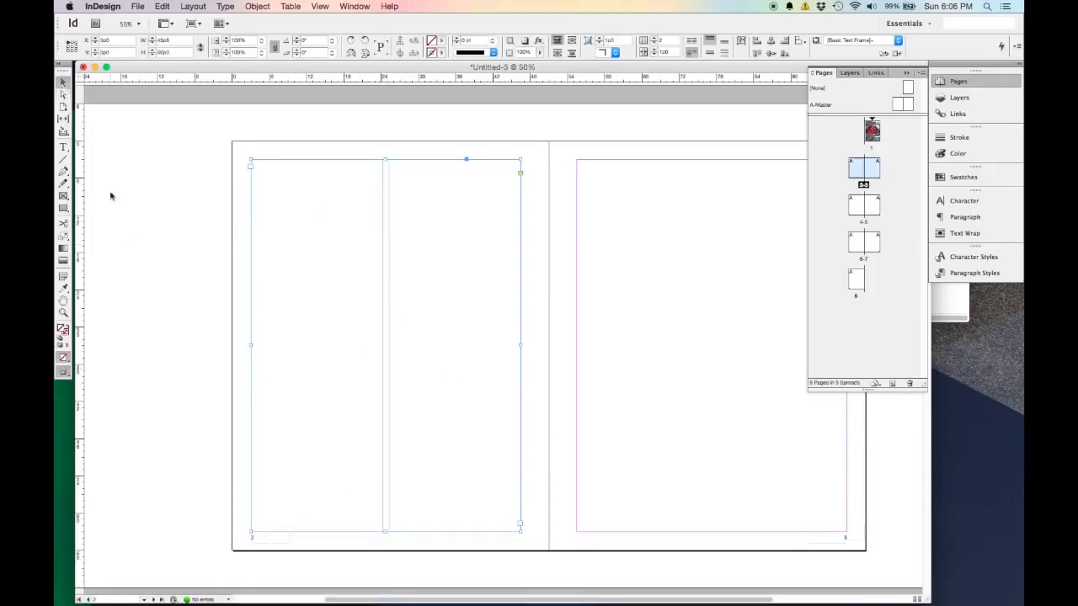
{"action": "left_click", "coordinate": [149, 270]}
{"action": "left_click", "coordinate": [320, 301]}
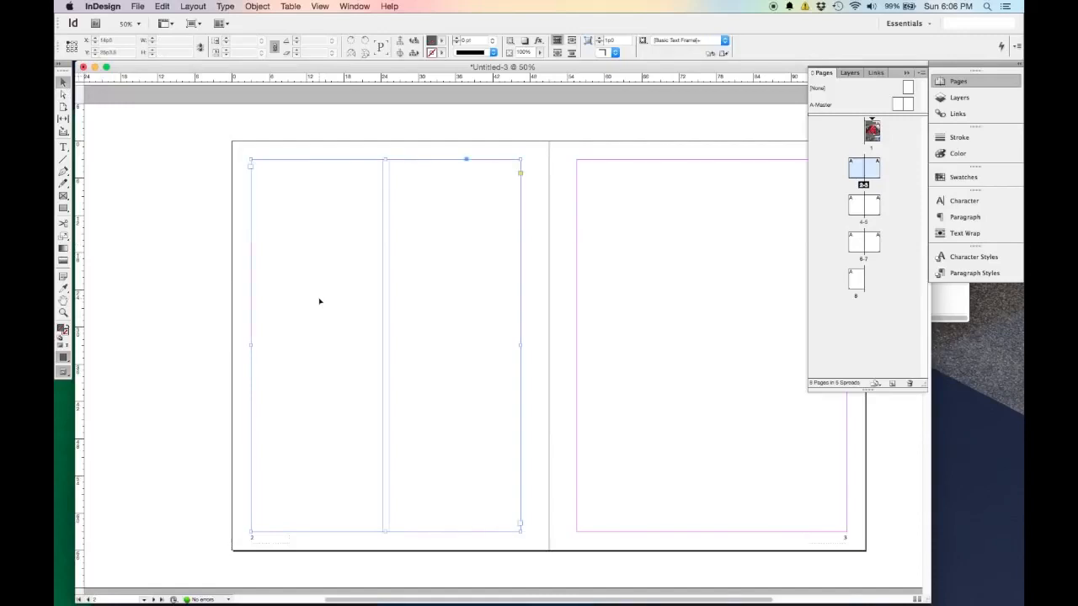
Fill the two-column frame on page 2 with placeholder text.
{"action": "double_click", "coordinate": [295, 177]}
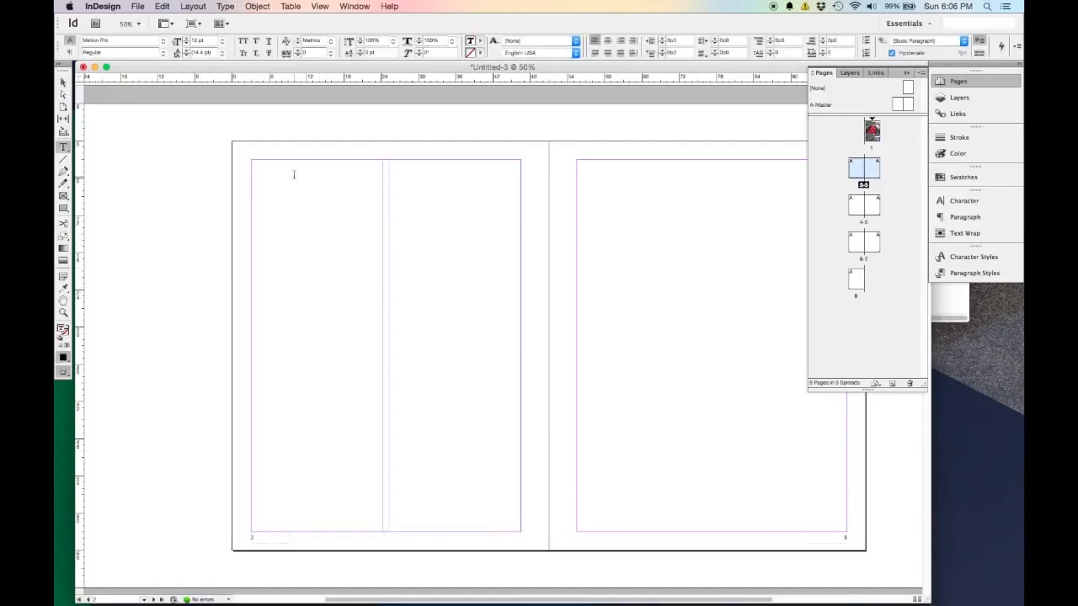
{"action": "left_click", "coordinate": [226, 7]}
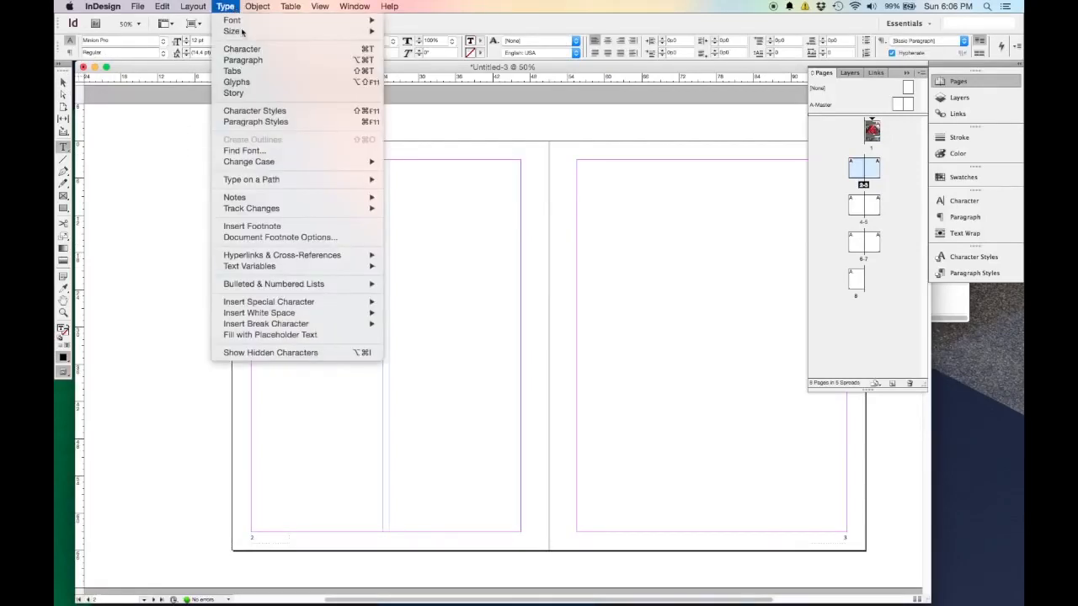
{"action": "left_click", "coordinate": [296, 335]}
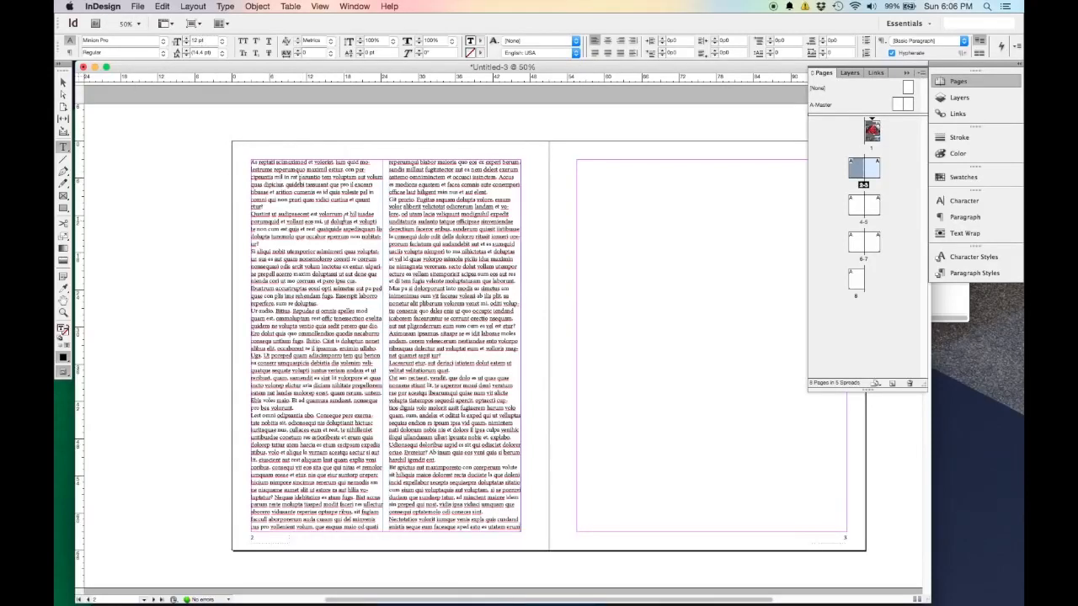
{"action": "scroll", "coordinate": [766, 233], "scroll_direction": "up", "scroll_amount": 5}
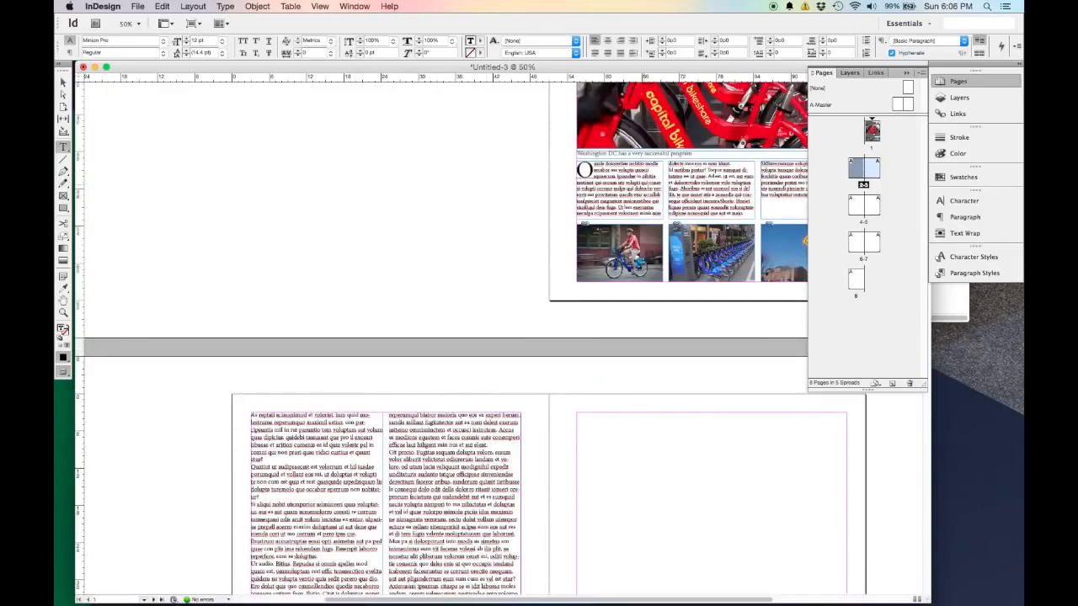
{"action": "scroll", "coordinate": [306, 287], "scroll_direction": "down", "scroll_amount": 5}
{"action": "scroll", "coordinate": [306, 287], "scroll_direction": "up", "scroll_amount": 1}
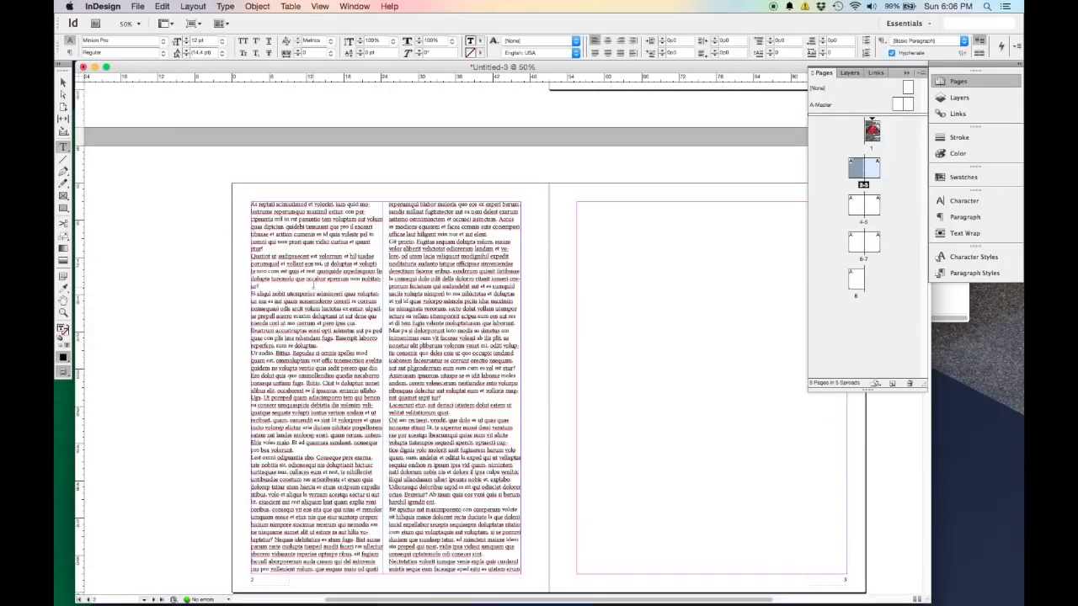
Apply the Body Text paragraph style to all of the placeholder text on page 2.
{"action": "double_click", "coordinate": [308, 242]}
{"action": "key", "text": "super+a"}
{"action": "left_click", "coordinate": [162, 6]}
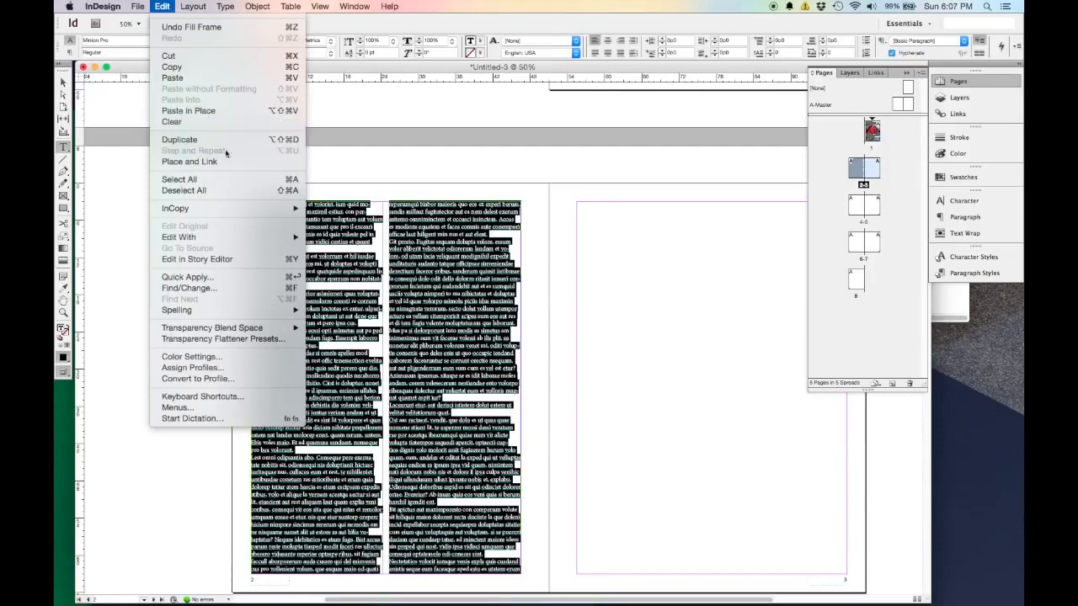
{"action": "left_click", "coordinate": [444, 174]}
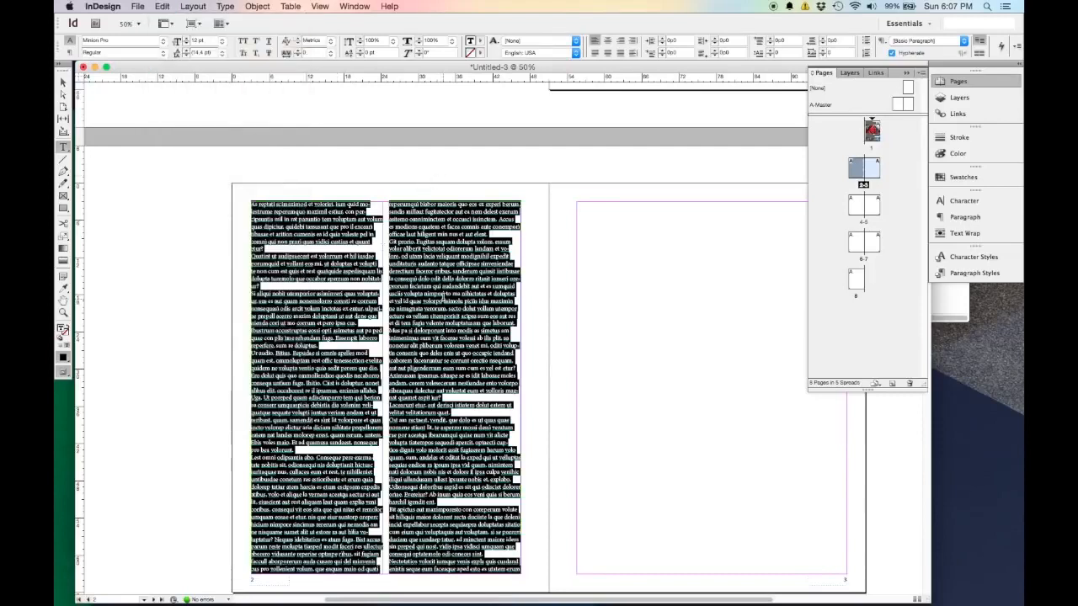
{"action": "left_click", "coordinate": [970, 273]}
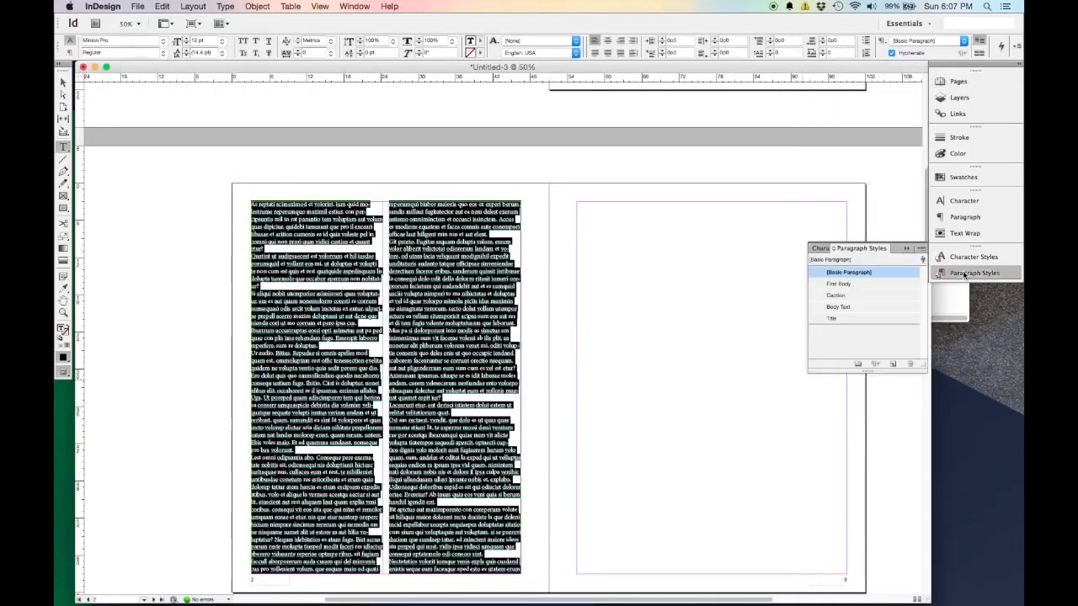
{"action": "left_click", "coordinate": [852, 308]}
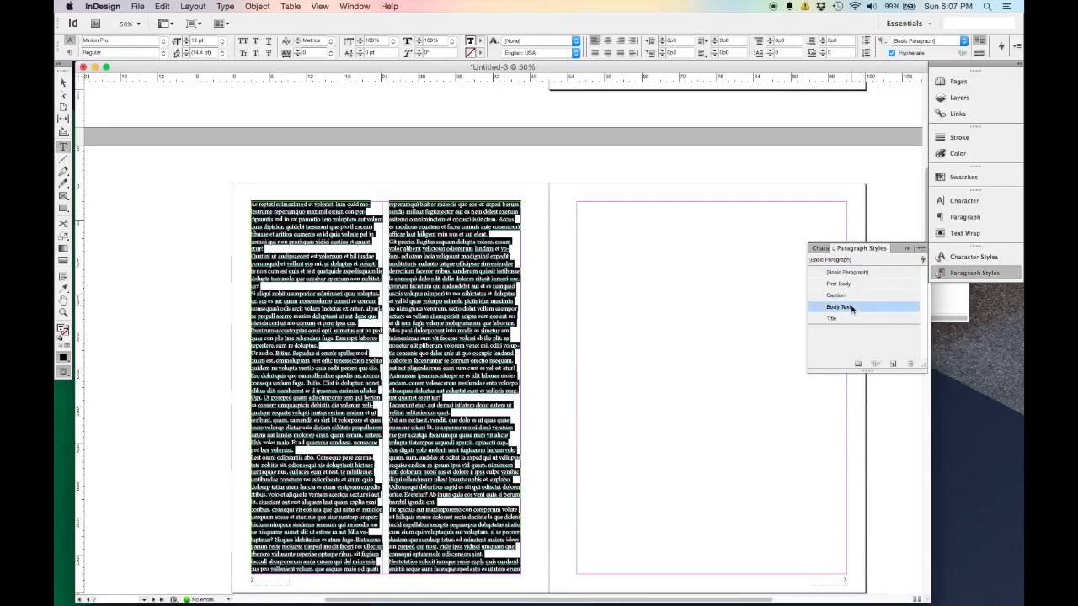
{"action": "left_click", "coordinate": [410, 346]}
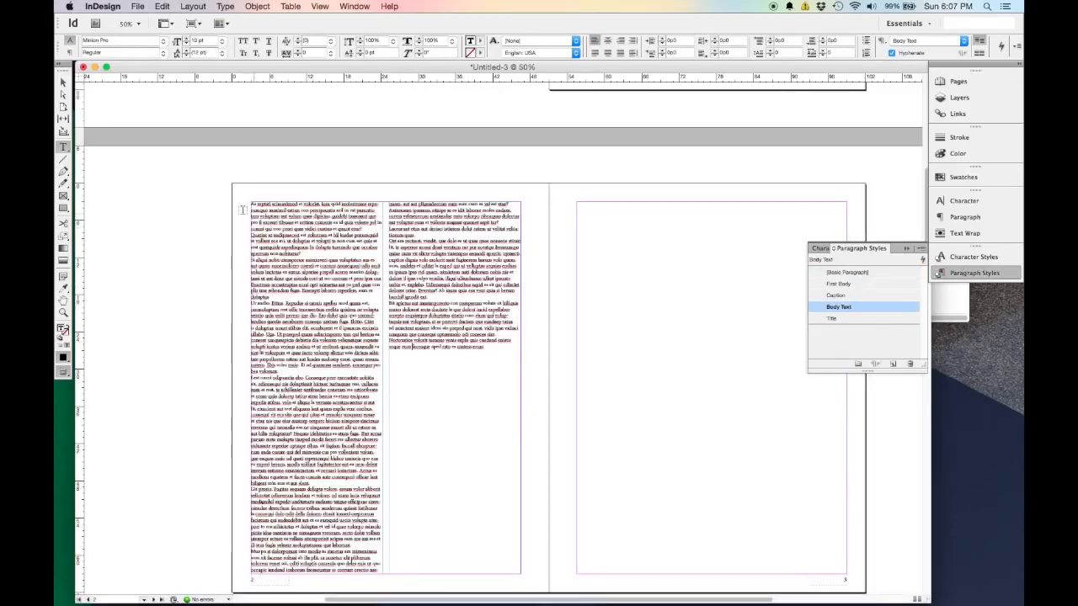
Apply the First Body paragraph style to the opening paragraph on page 2.
{"action": "triple_click", "coordinate": [380, 206]}
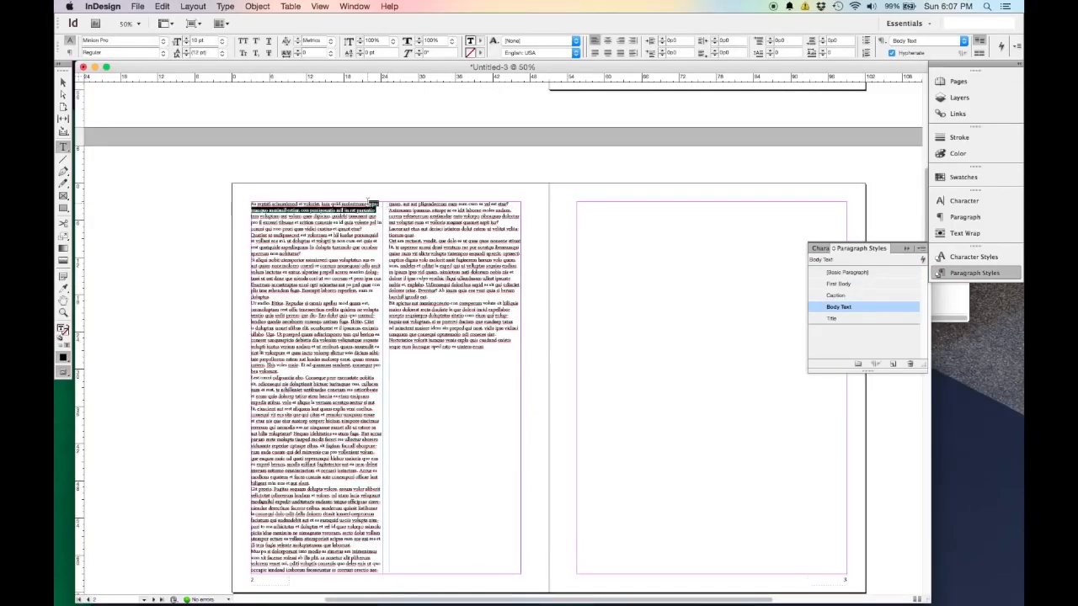
{"action": "left_click", "coordinate": [371, 208]}
{"action": "left_click_drag", "start_coordinate": [380, 205], "coordinate": [250, 205]}
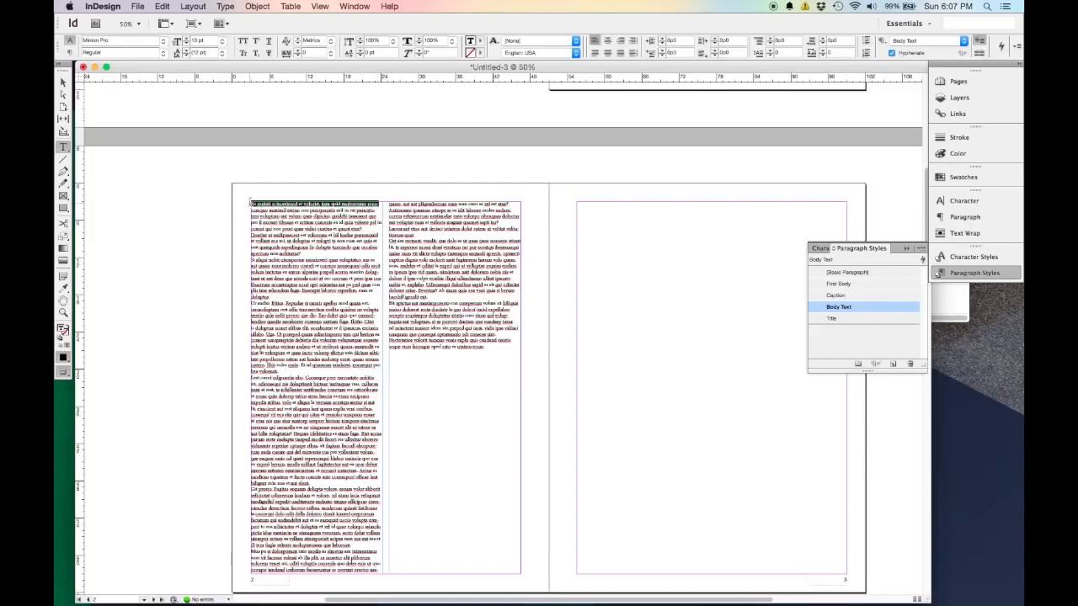
{"action": "left_click", "coordinate": [840, 286]}
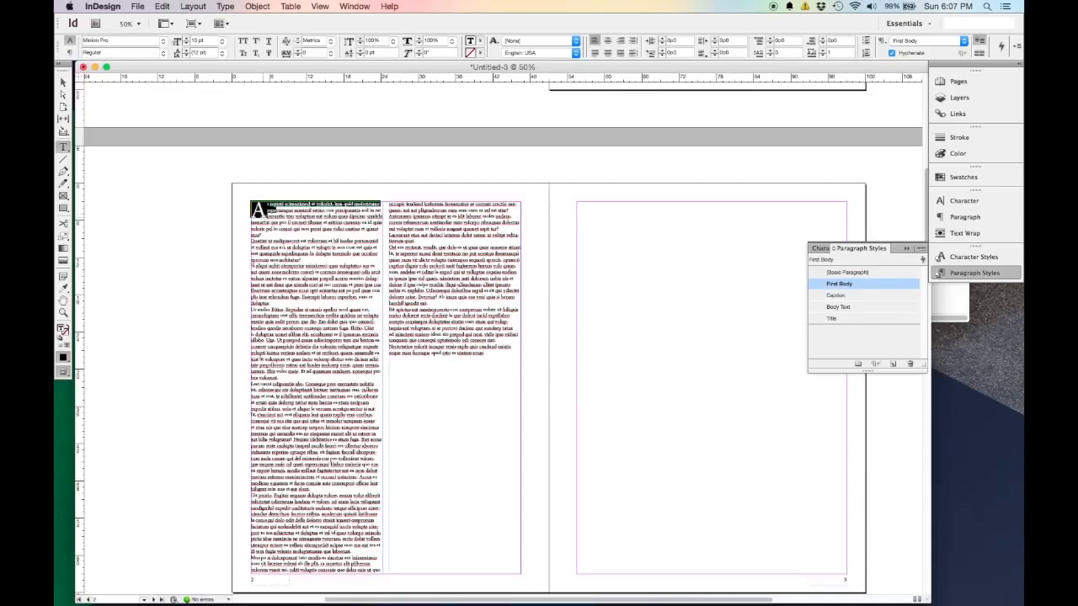
Shorten the two-column frame on page 2 from above so that its upper edge sits at about Y 11p0.
{"action": "left_click", "coordinate": [64, 82]}
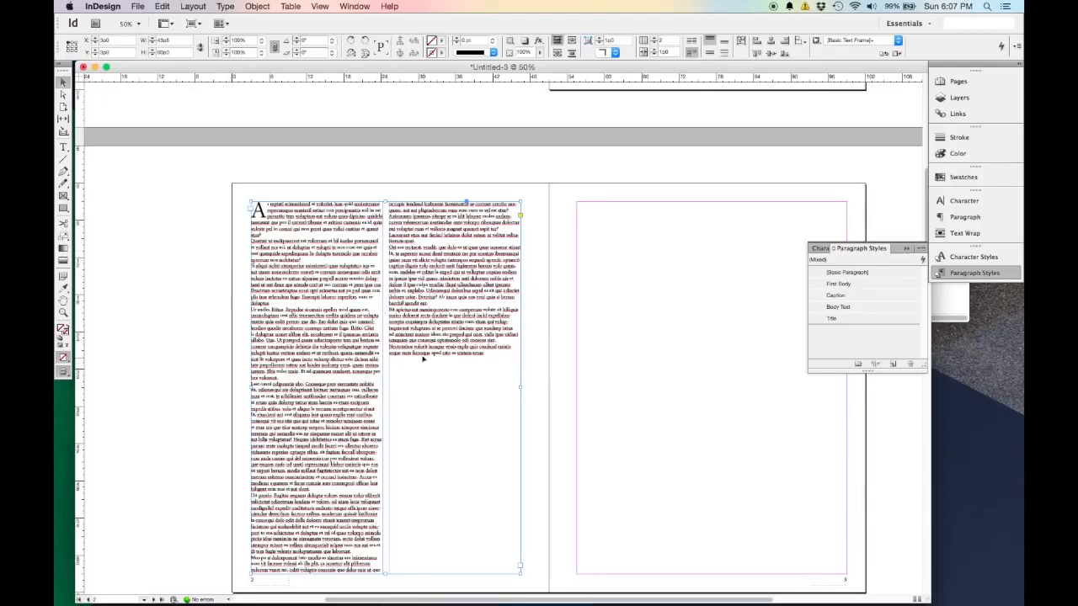
{"action": "left_click_drag", "start_coordinate": [384, 202], "coordinate": [384, 250]}
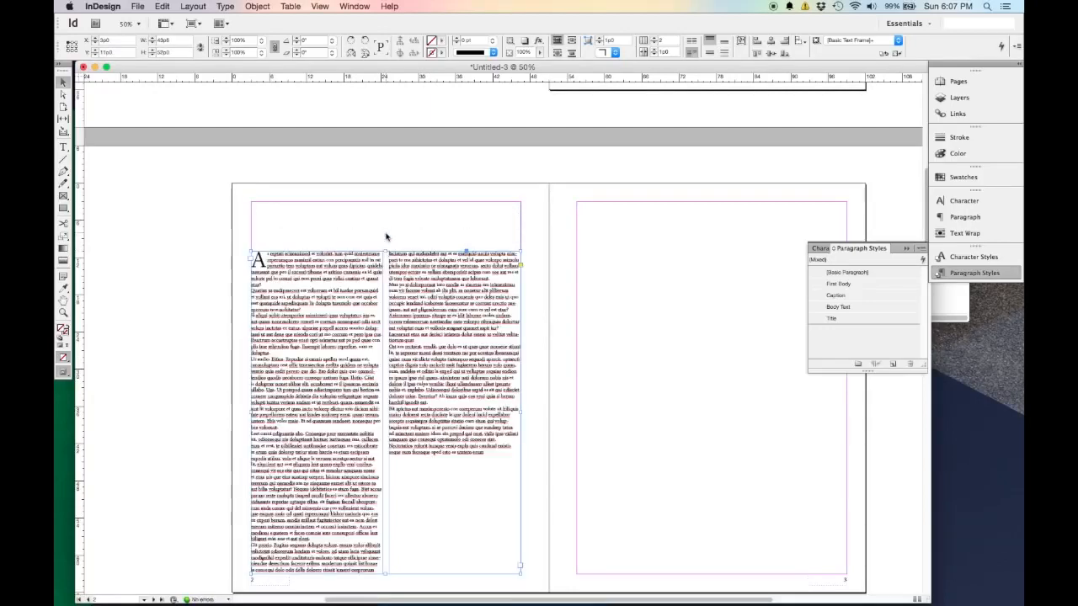
{"action": "left_click", "coordinate": [386, 236]}
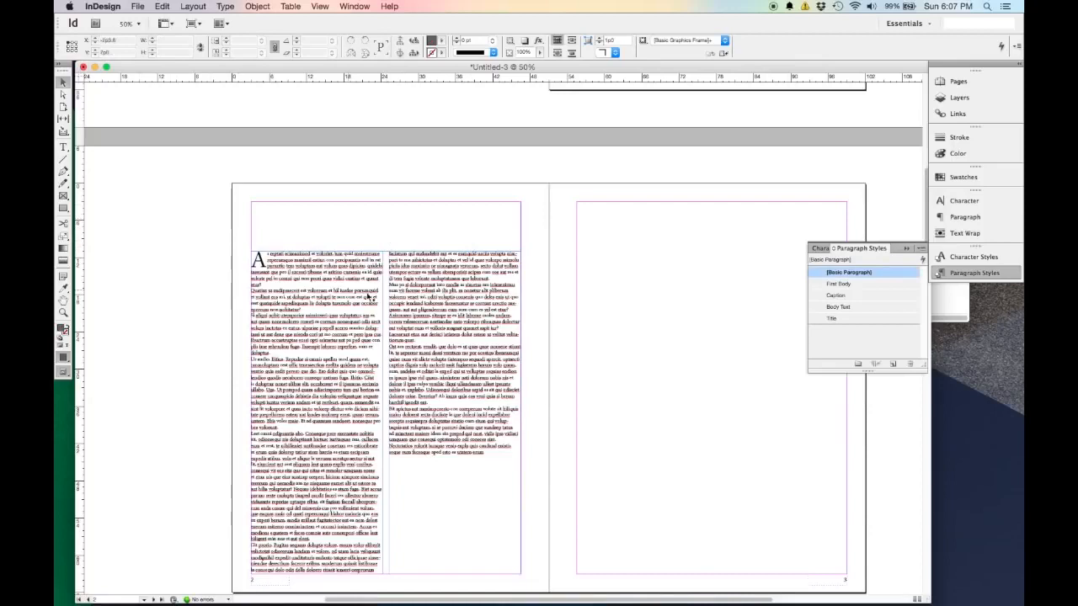
Draw a margin-wide, single-column text frame in the space above the page 2 body text and align its edge with the inner margin guide.
{"action": "left_click", "coordinate": [274, 256]}
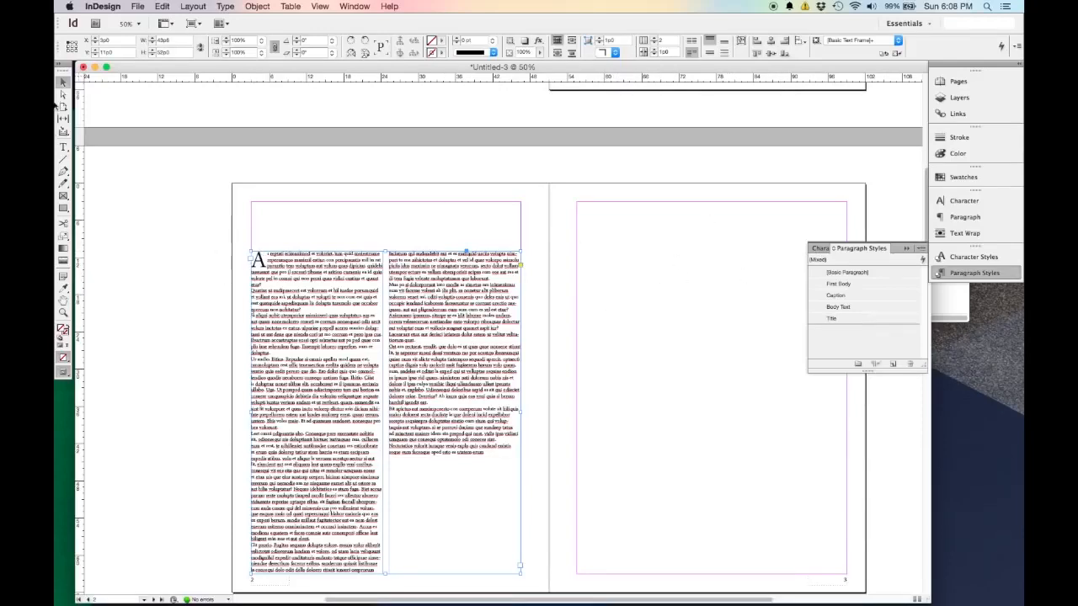
{"action": "left_click", "coordinate": [63, 148]}
{"action": "left_click_drag", "start_coordinate": [252, 202], "coordinate": [523, 234]}
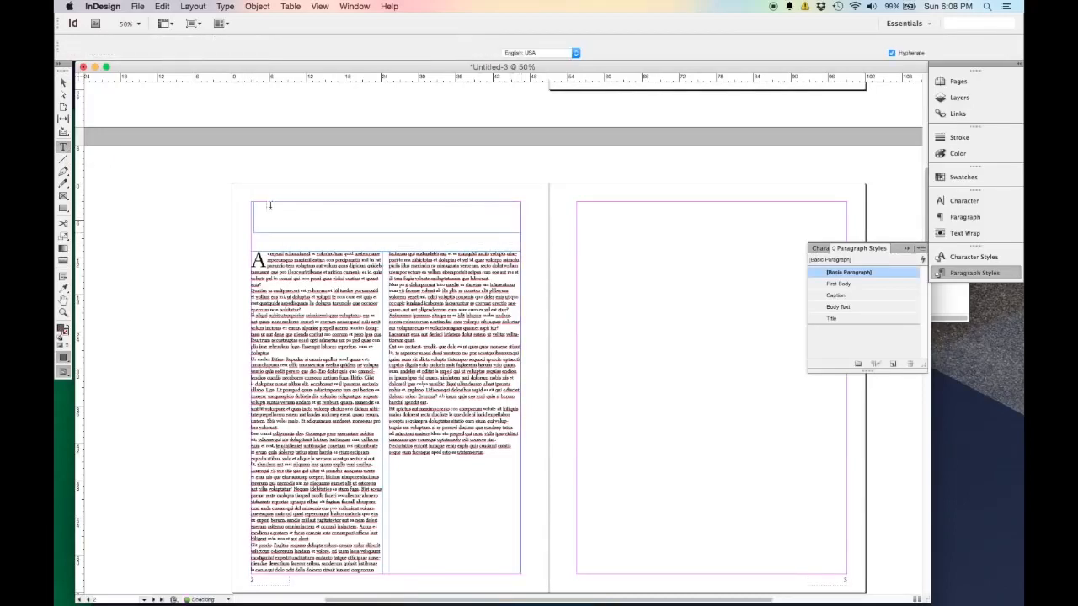
{"action": "left_click", "coordinate": [62, 81]}
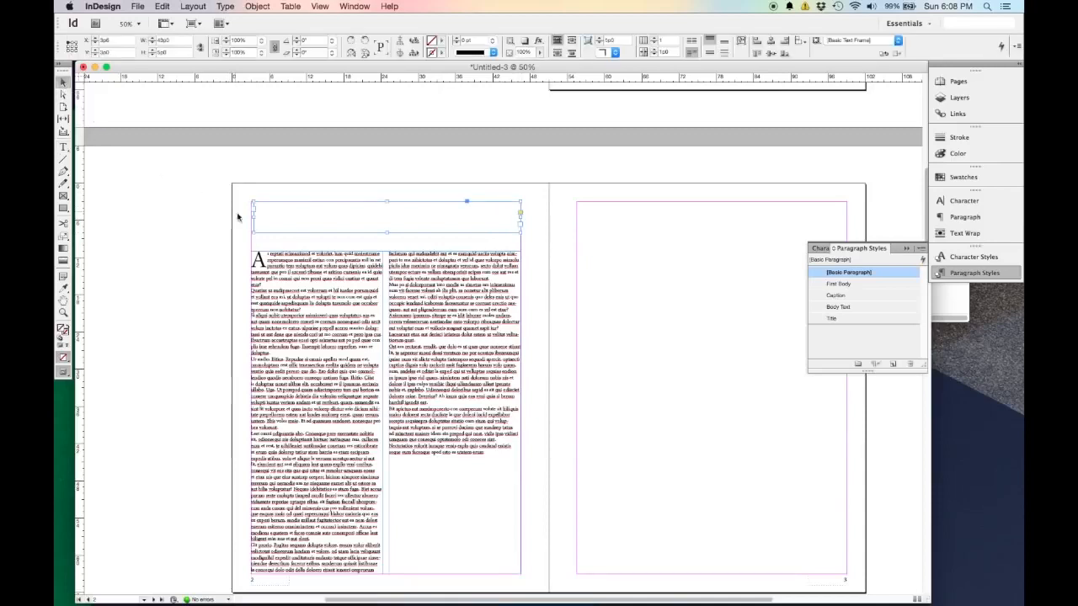
{"action": "left_click_drag", "start_coordinate": [253, 217], "coordinate": [251, 218]}
Thread the two-column story backward into the new upper frame so the text starts there and continues in the columns below.
{"action": "left_click", "coordinate": [252, 266]}
{"action": "left_click", "coordinate": [252, 264]}
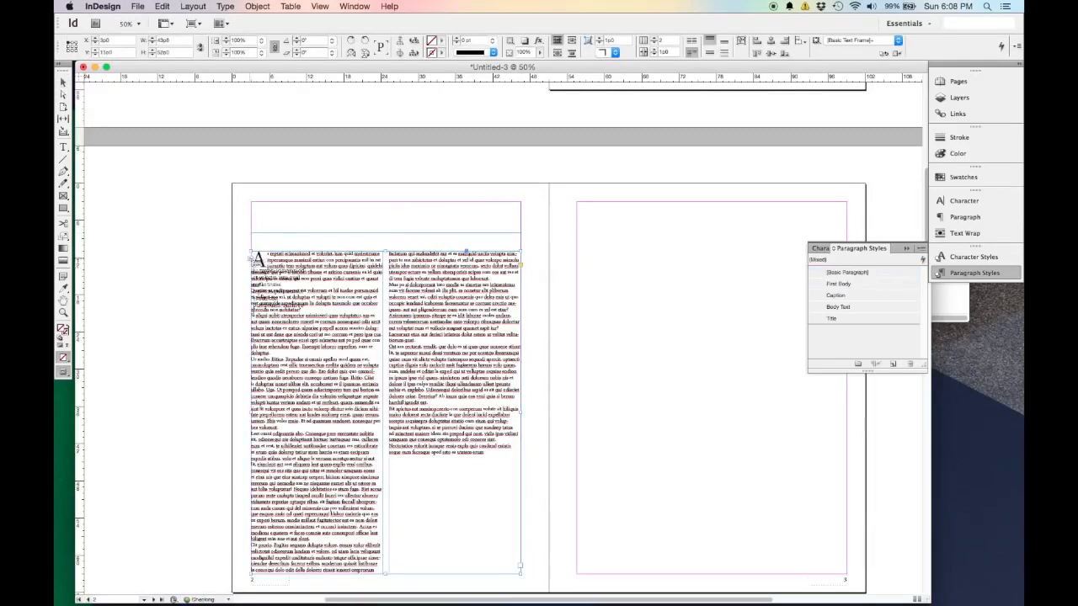
{"action": "left_click", "coordinate": [299, 225]}
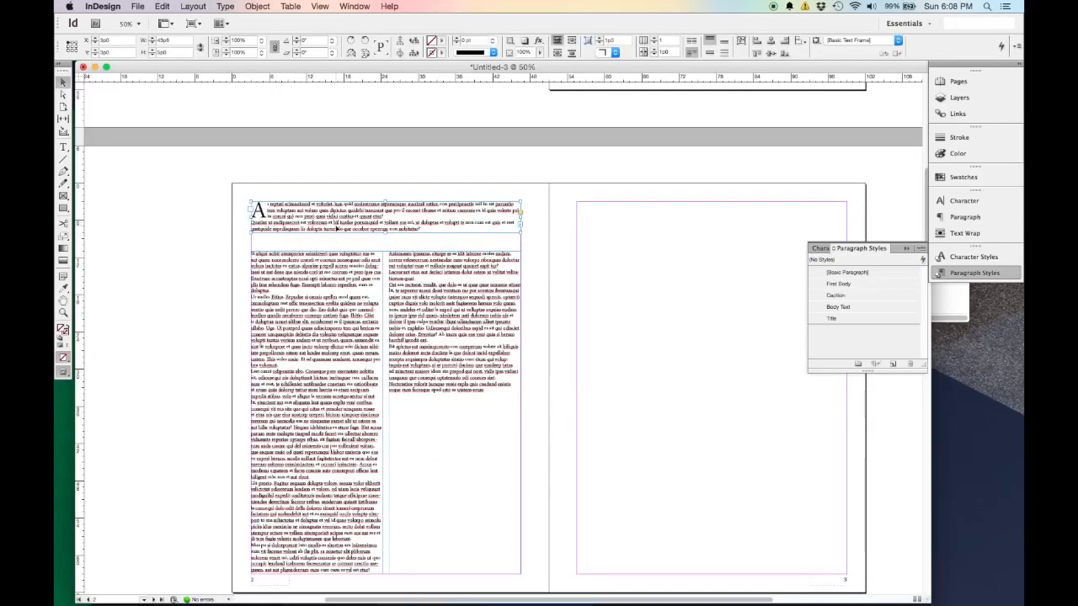
{"action": "left_click", "coordinate": [384, 269]}
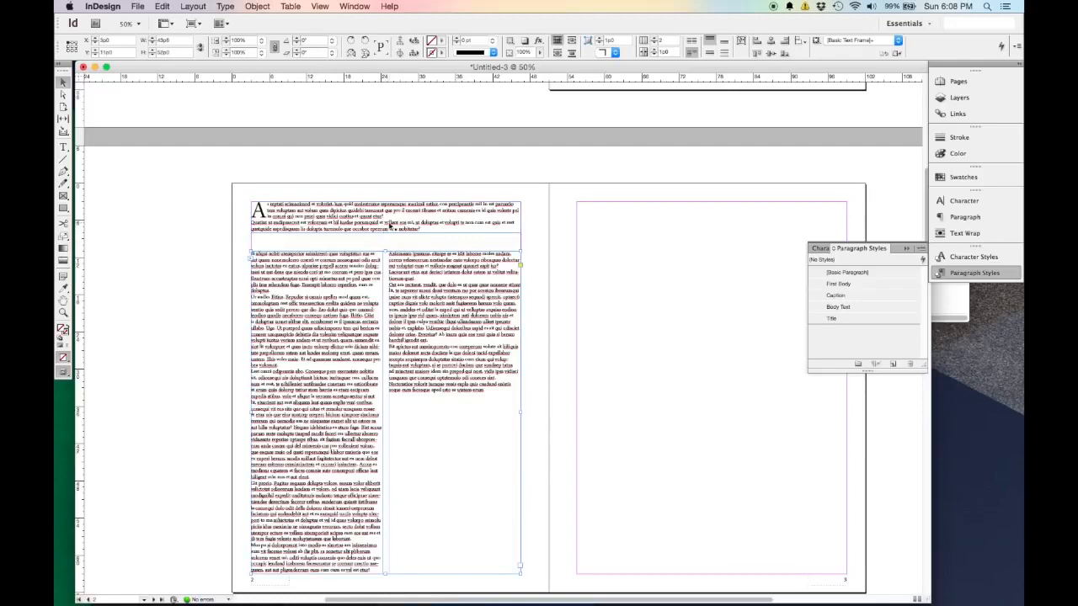
Resize the upper single-column frame on page 2 from its lower edge to a height of about 4p4.
{"action": "left_click", "coordinate": [390, 222]}
{"action": "left_click_drag", "start_coordinate": [385, 234], "coordinate": [387, 246]}
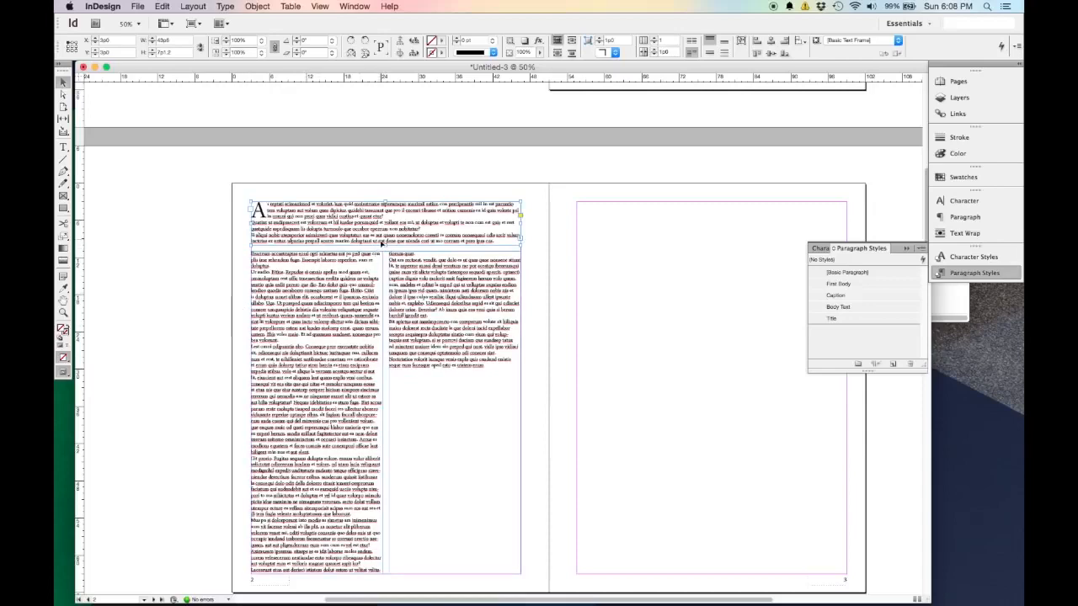
{"action": "left_click_drag", "start_coordinate": [386, 246], "coordinate": [389, 225]}
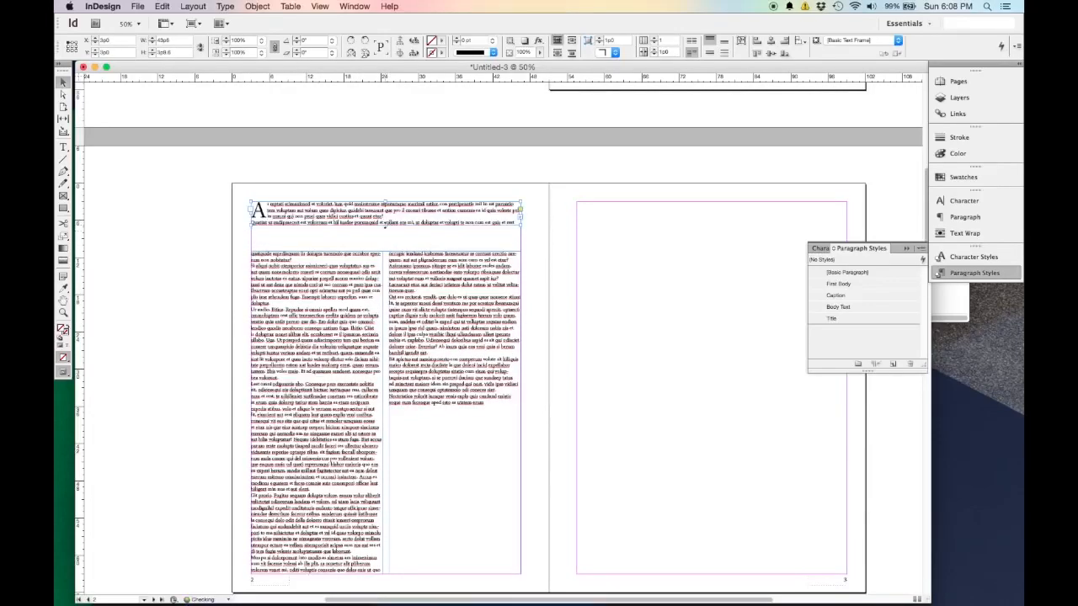
Fill the rest of the two-column frame on page 2 with placeholder text, continuing from the end of the existing story.
{"action": "double_click", "coordinate": [418, 415]}
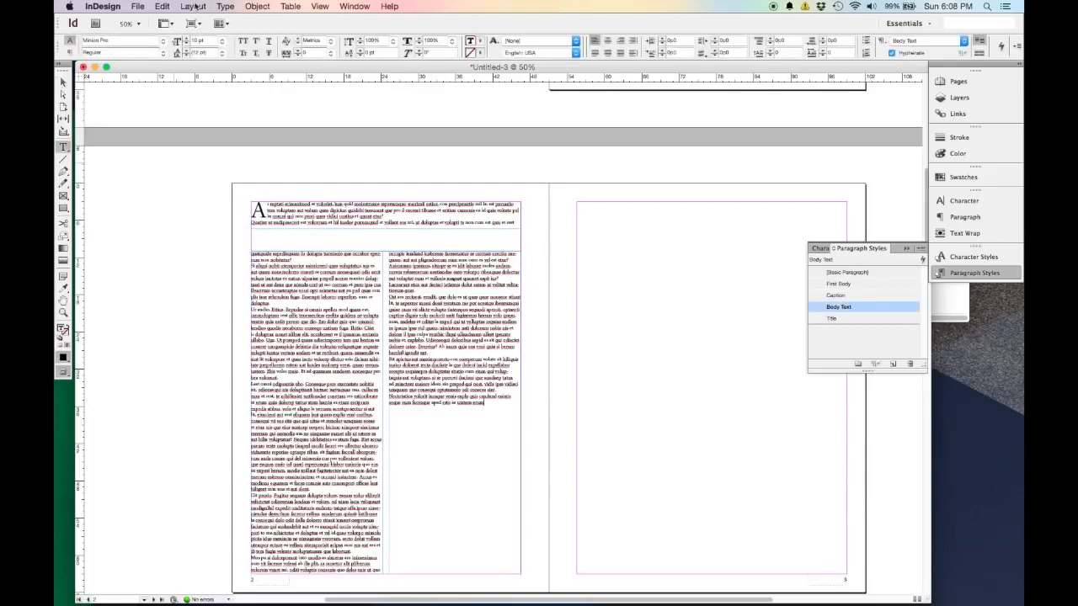
{"action": "left_click", "coordinate": [226, 6]}
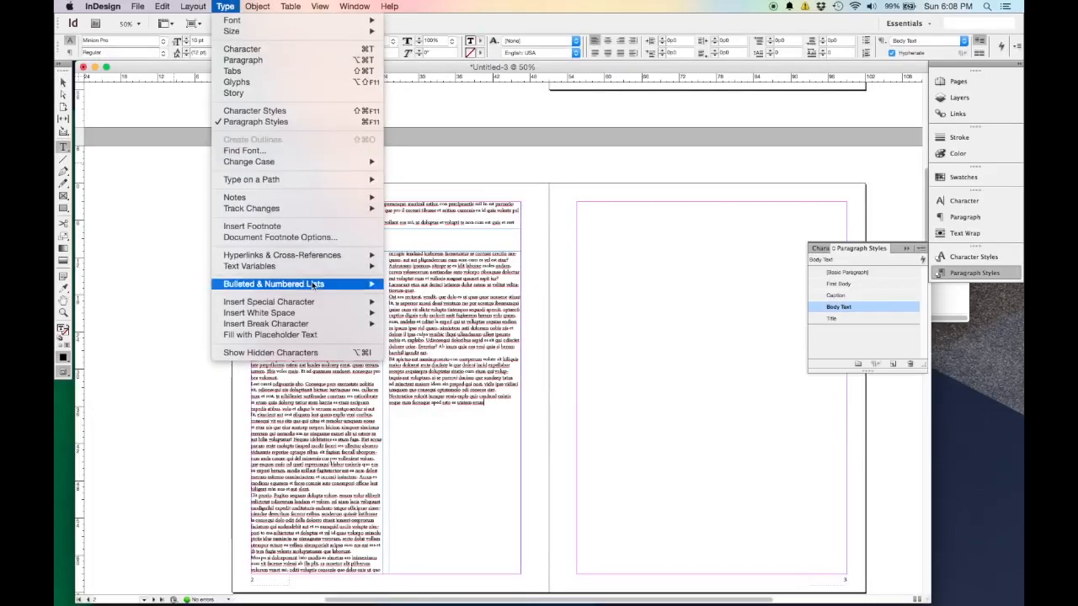
{"action": "left_click", "coordinate": [329, 335]}
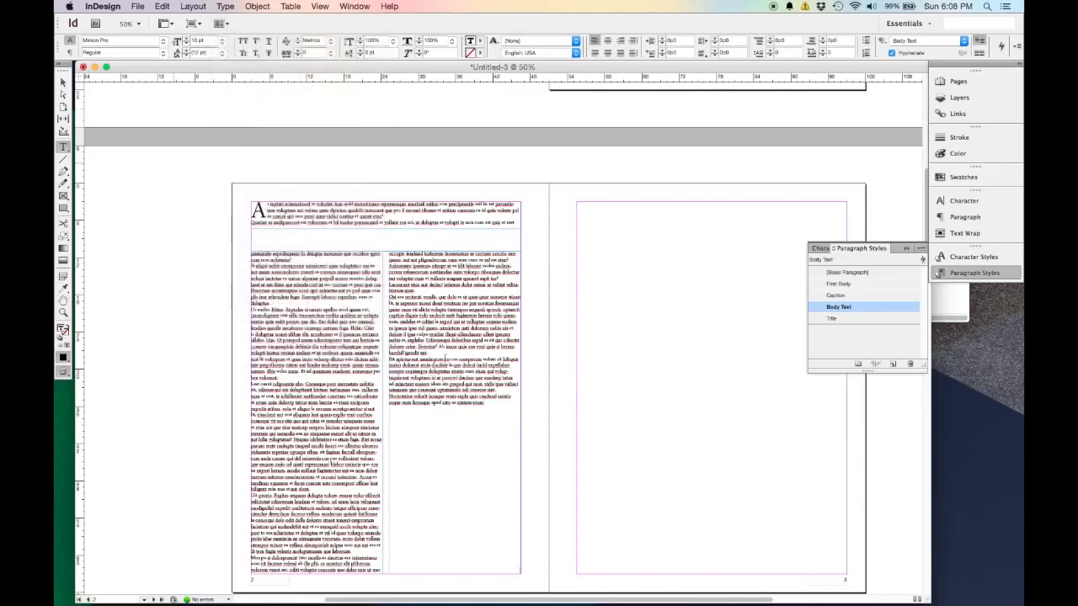
{"action": "mouse_move", "coordinate": [549, 589]}
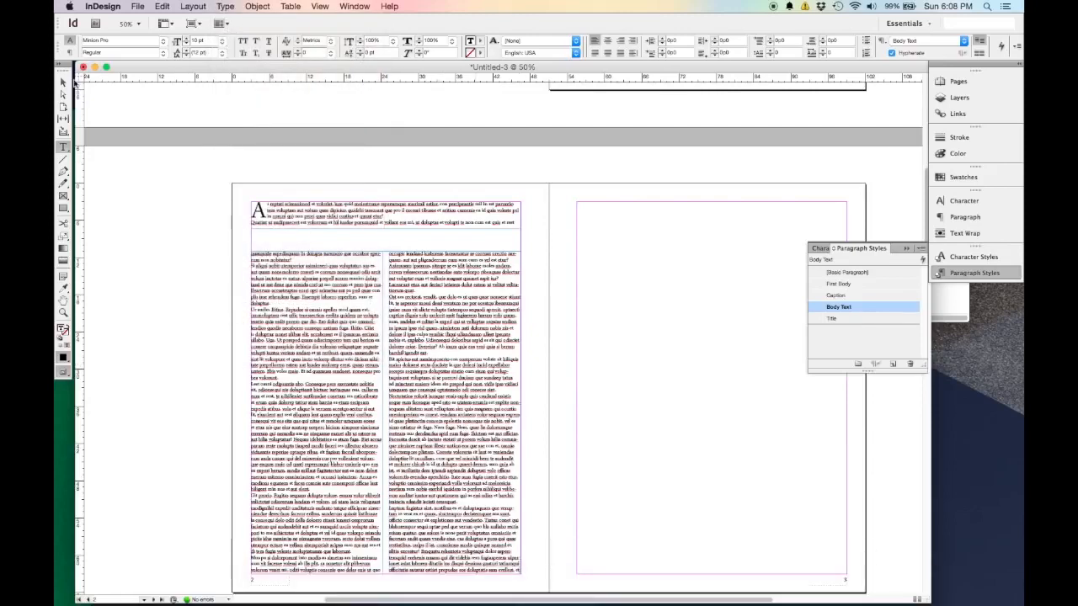
Thread the page 2 story into a new margin-wide frame on page 3 and extend it up to the upper margin.
{"action": "left_click", "coordinate": [66, 81]}
{"action": "scroll", "coordinate": [227, 375], "scroll_direction": "down", "scroll_amount": 2}
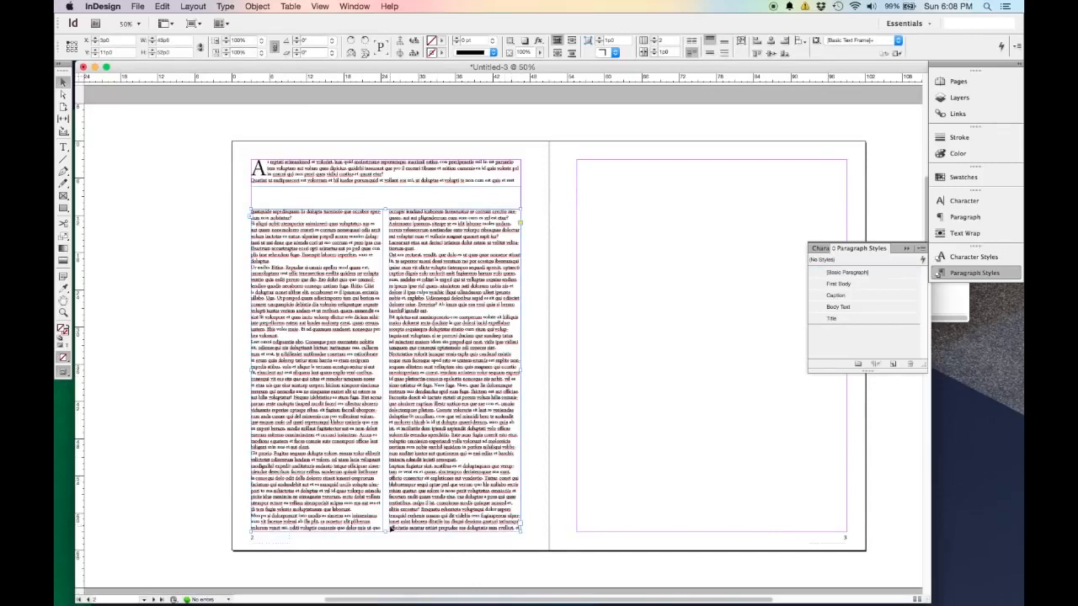
{"action": "left_click", "coordinate": [520, 527]}
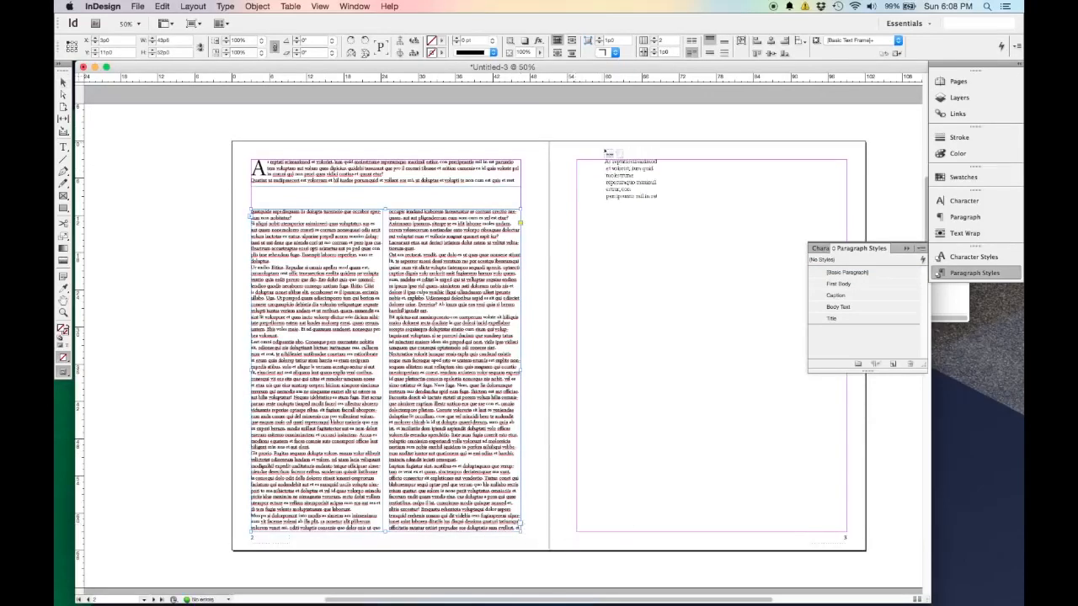
{"action": "left_click", "coordinate": [605, 181]}
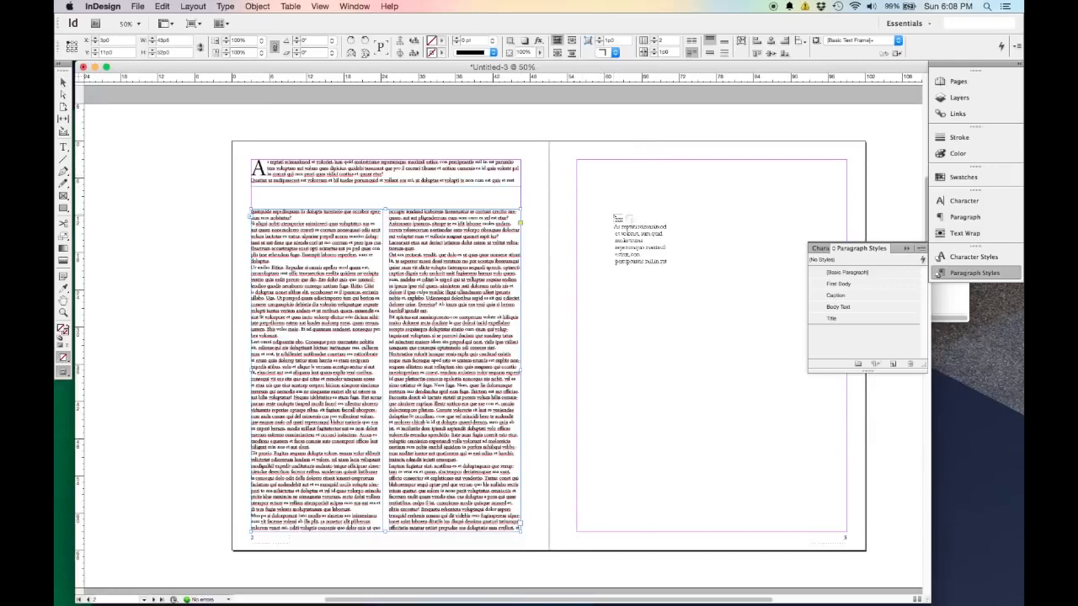
{"action": "left_click", "coordinate": [599, 179]}
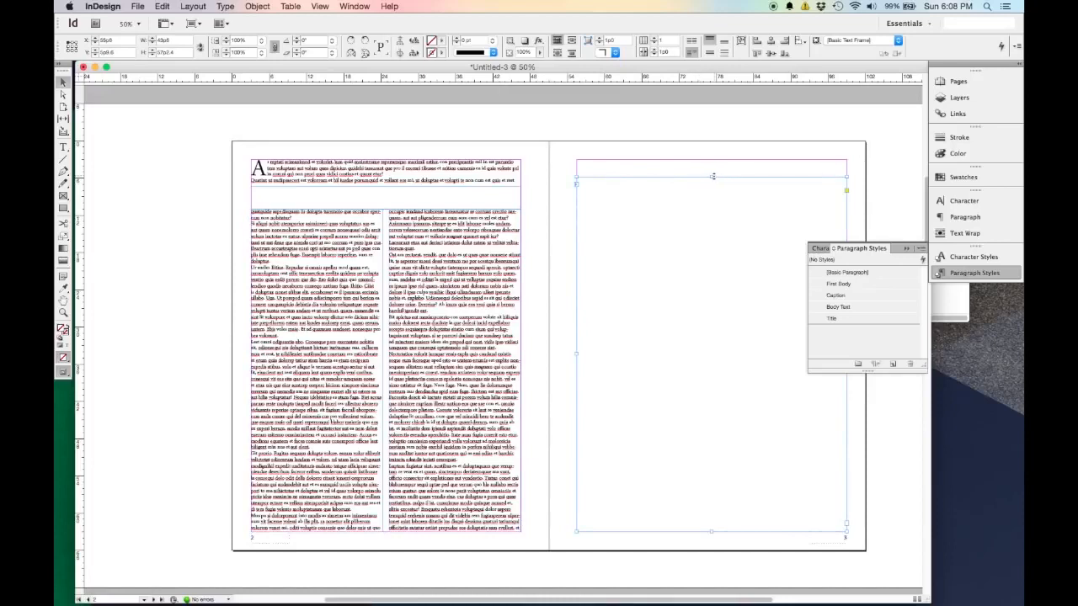
{"action": "left_click_drag", "start_coordinate": [711, 177], "coordinate": [712, 159]}
Shorten the two-column frame on page 2 from below so its excess text flows onto page 3.
{"action": "left_click", "coordinate": [710, 151]}
{"action": "left_click", "coordinate": [363, 497]}
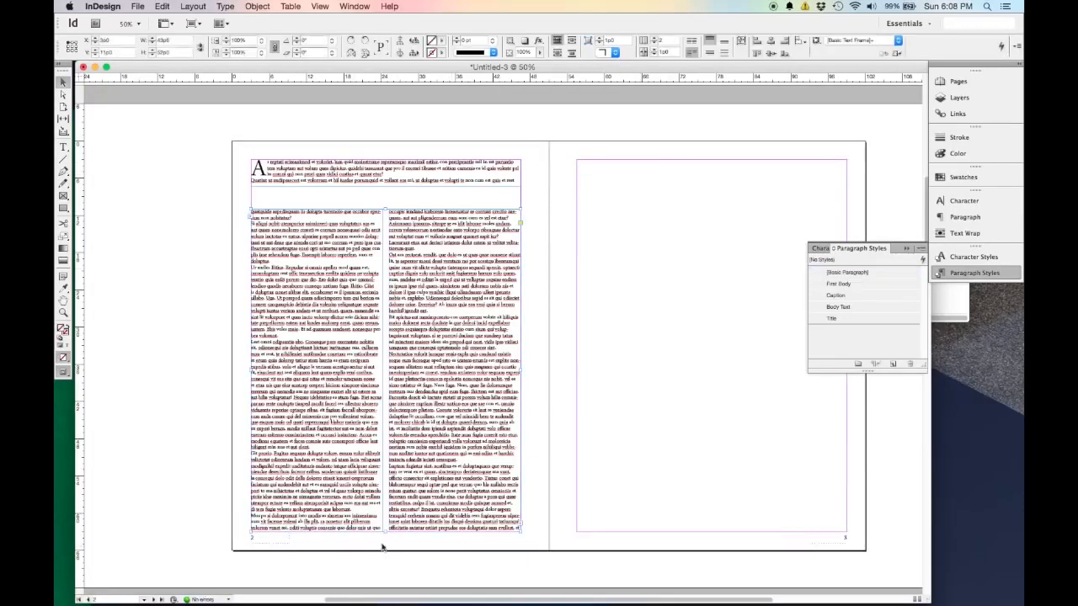
{"action": "left_click_drag", "start_coordinate": [386, 532], "coordinate": [388, 451]}
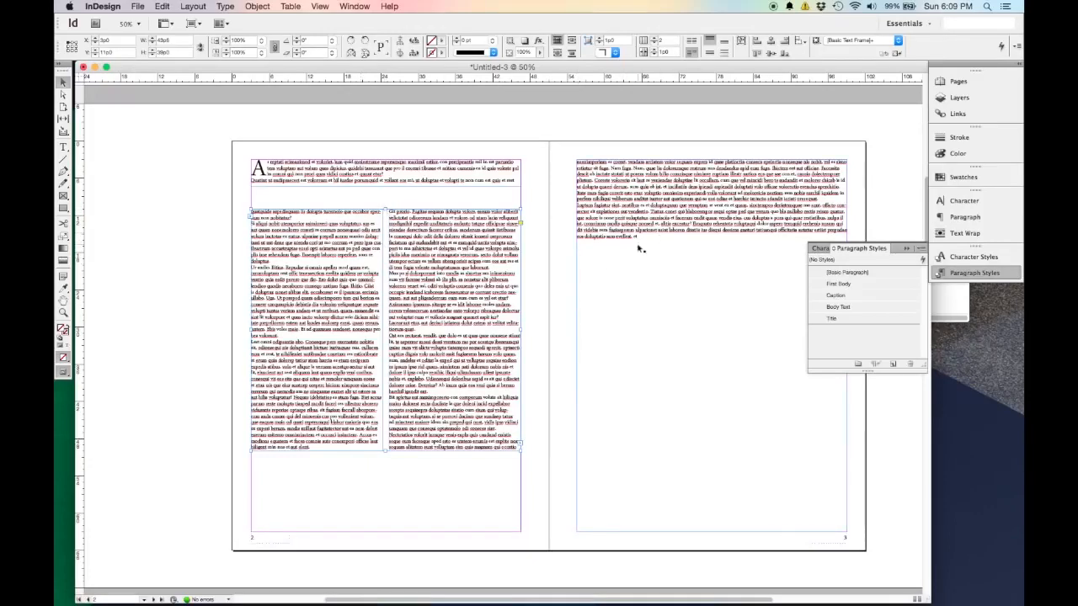
Delete the page 3 text frame and thread the two-column frame's overset text into a new margin-wide frame on page 3.
{"action": "left_click", "coordinate": [687, 205]}
{"action": "key", "text": "Delete"}
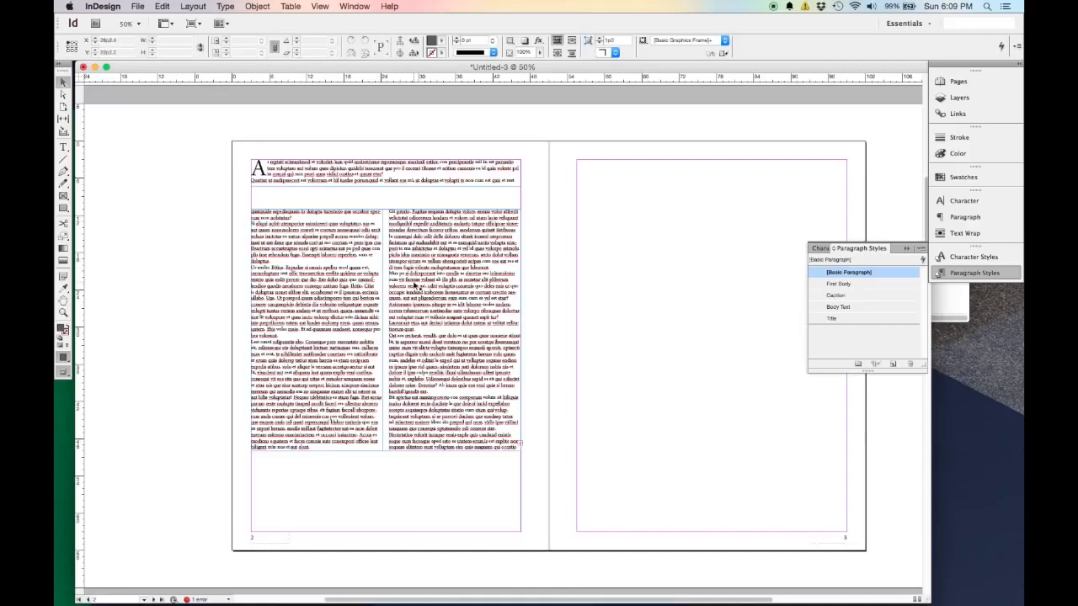
{"action": "left_click", "coordinate": [520, 448]}
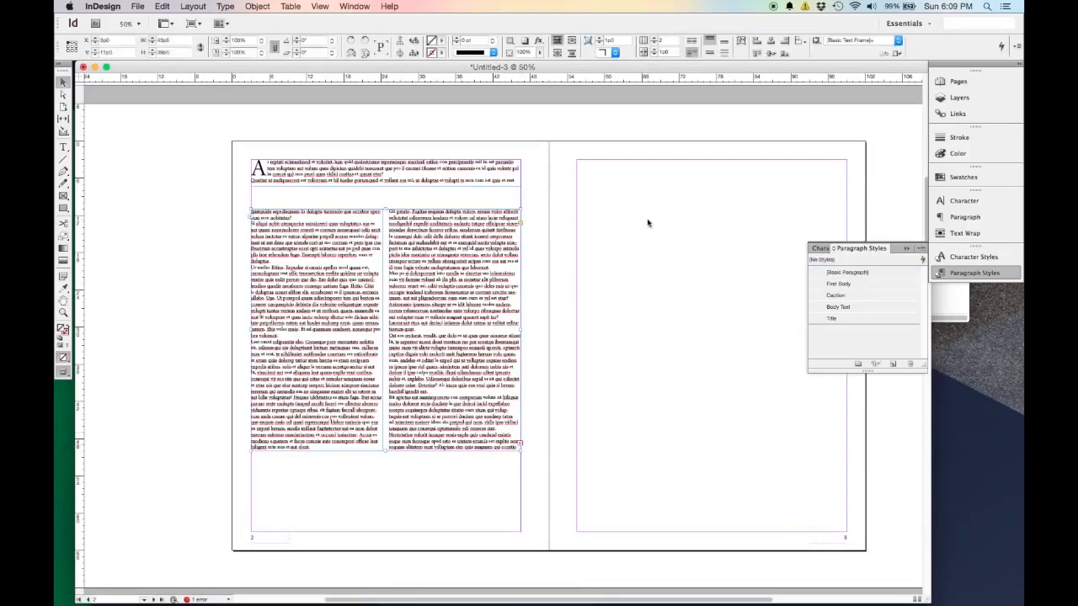
{"action": "left_click", "coordinate": [521, 442]}
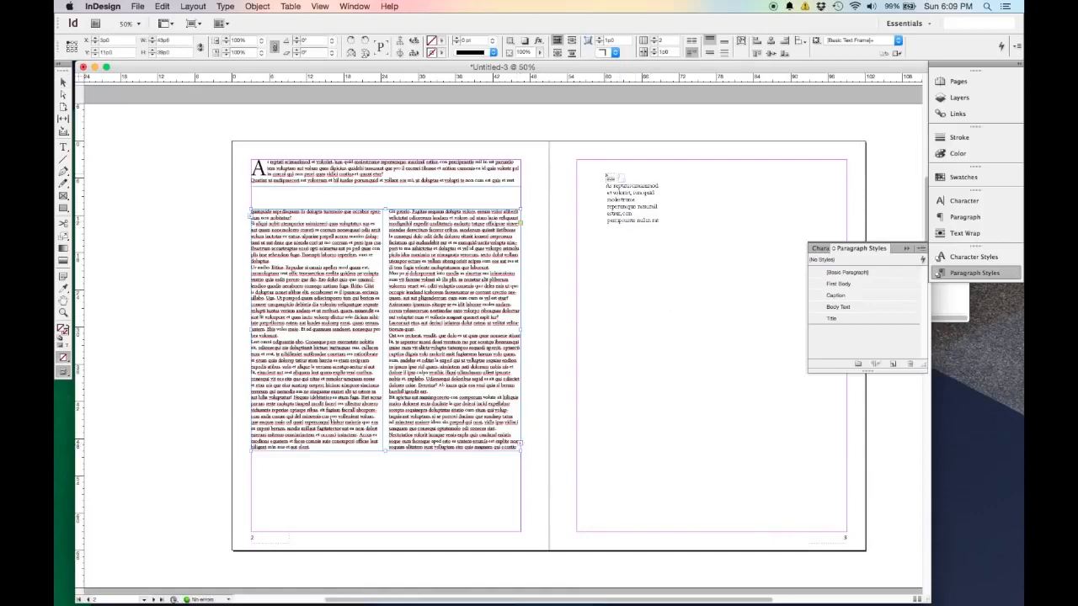
{"action": "left_click", "coordinate": [607, 172]}
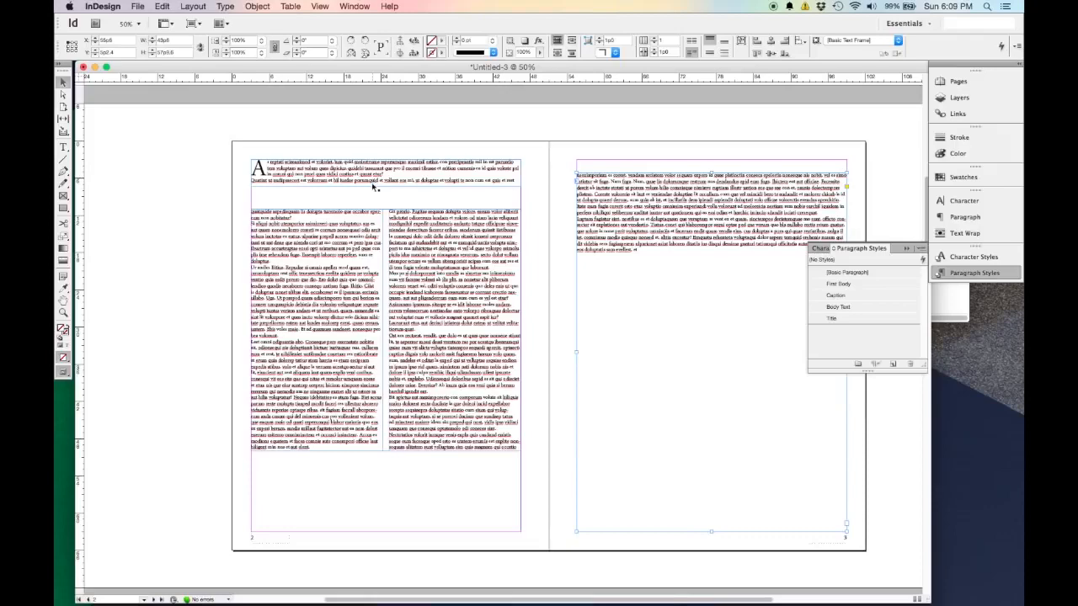
Show the text threads to examine how the frames on pages 2 and 3 are linked.
{"action": "scroll", "coordinate": [393, 191], "scroll_direction": "up", "scroll_amount": 1}
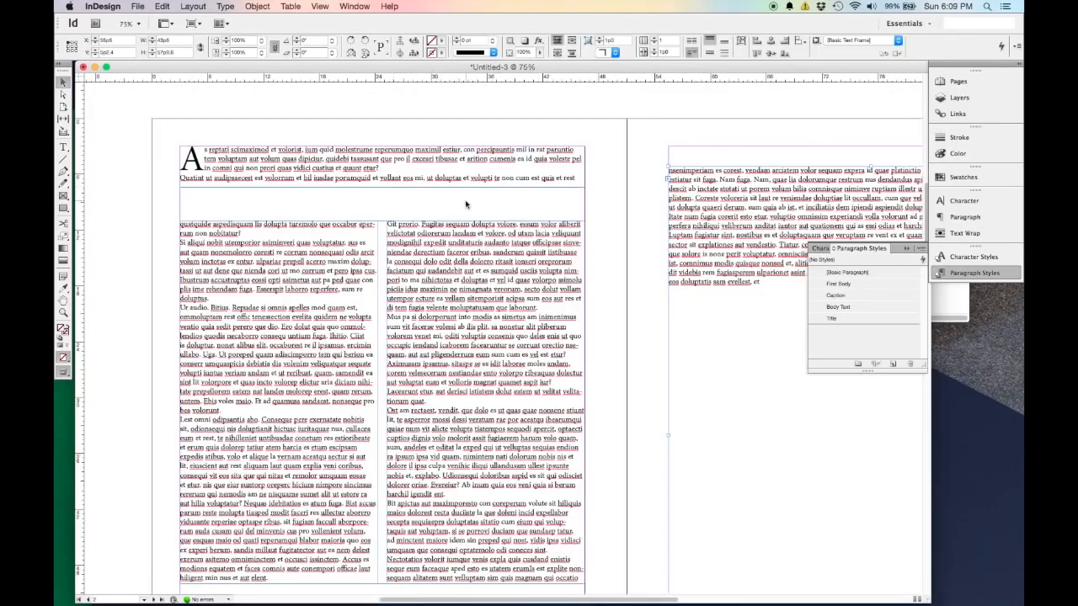
{"action": "scroll", "coordinate": [466, 205], "scroll_direction": "down", "scroll_amount": 1}
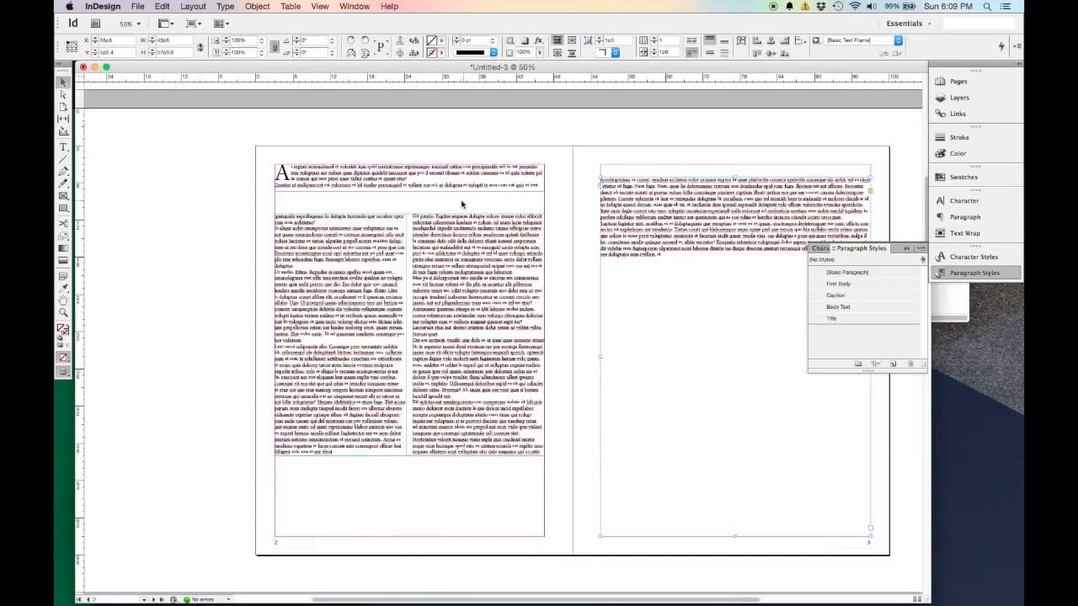
{"action": "left_click", "coordinate": [317, 7]}
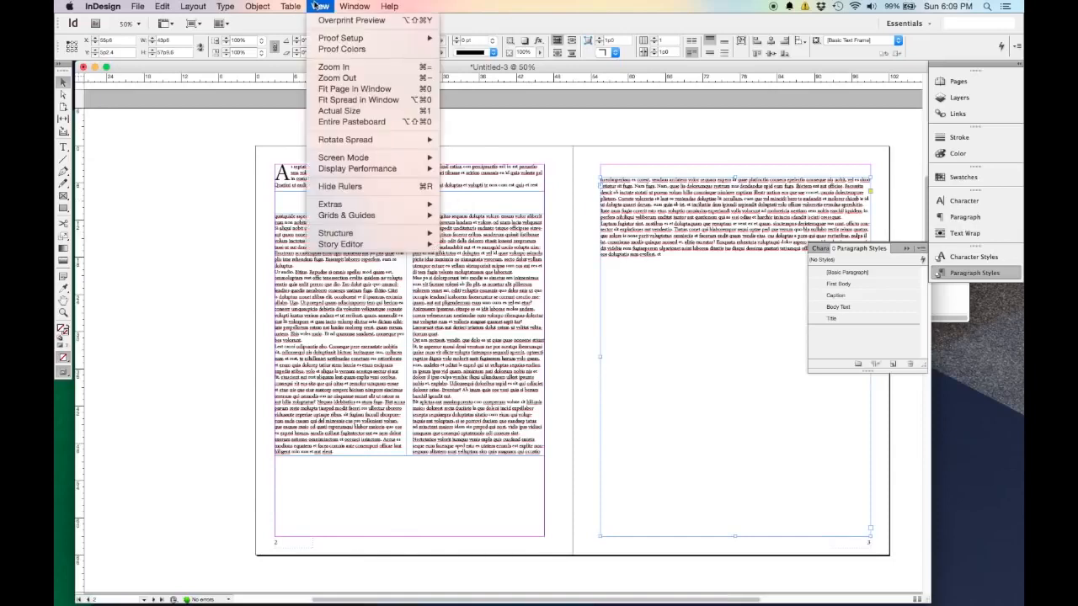
{"action": "mouse_move", "coordinate": [379, 208]}
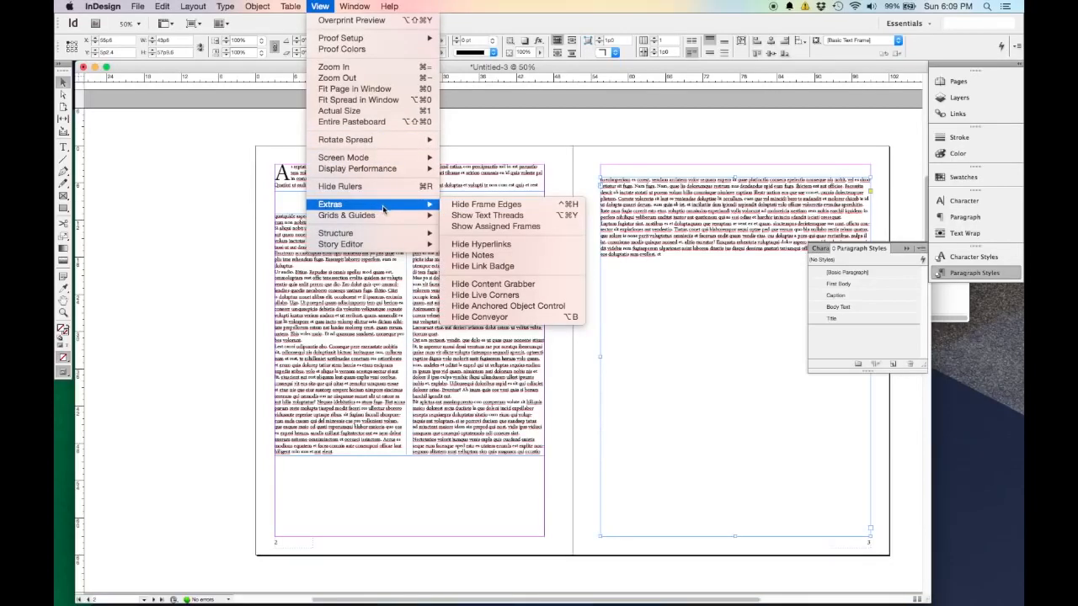
{"action": "left_click", "coordinate": [472, 216]}
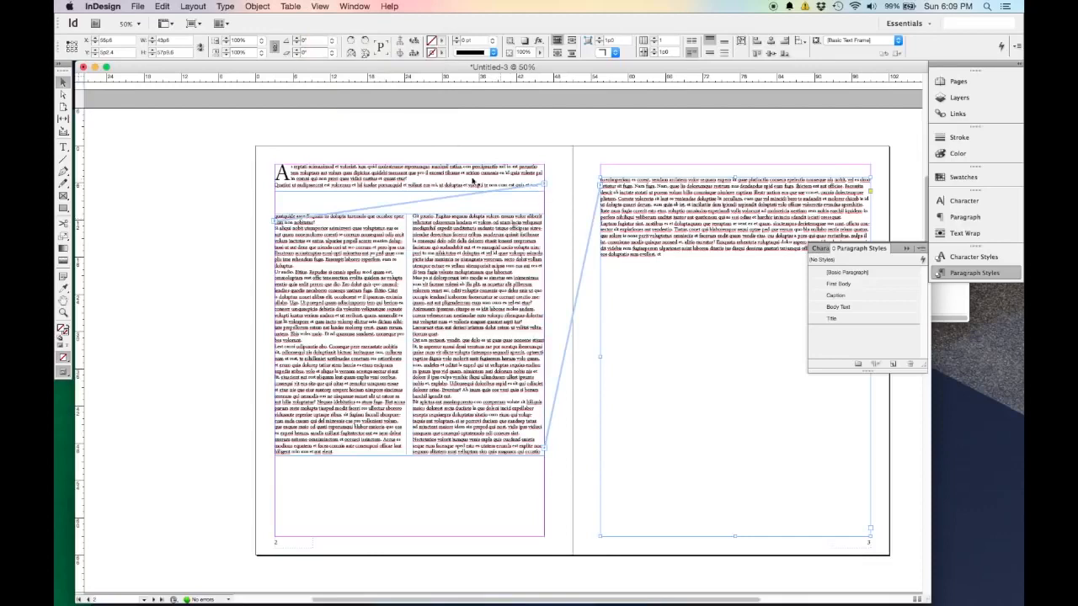
Resize the two-column frame on page 2 from below, shortening it and extending it again to a height of about 38p2.
{"action": "left_click", "coordinate": [340, 449]}
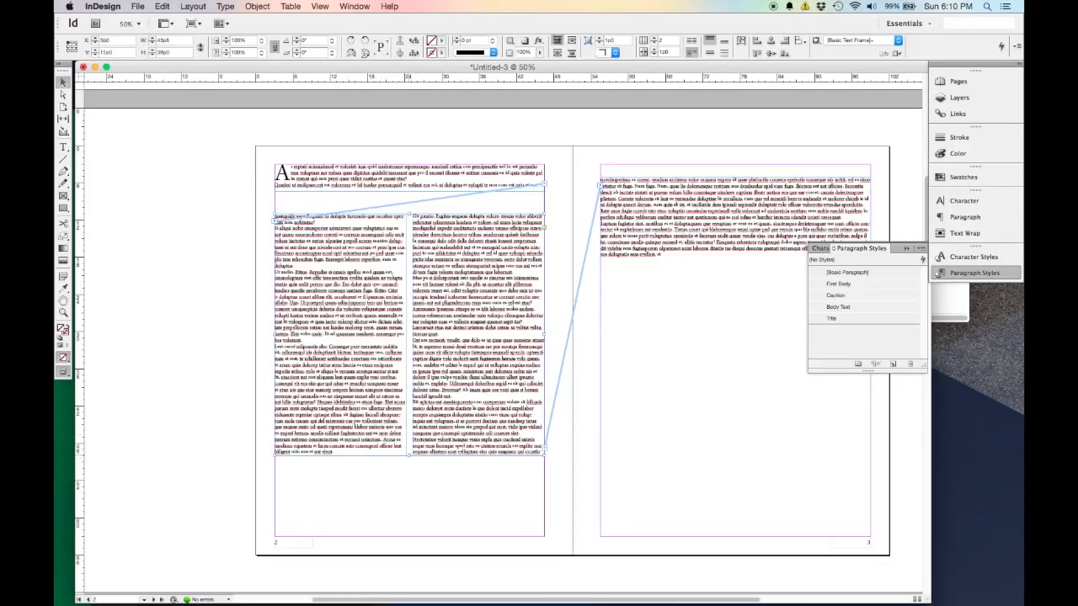
{"action": "left_click_drag", "start_coordinate": [410, 455], "coordinate": [425, 377]}
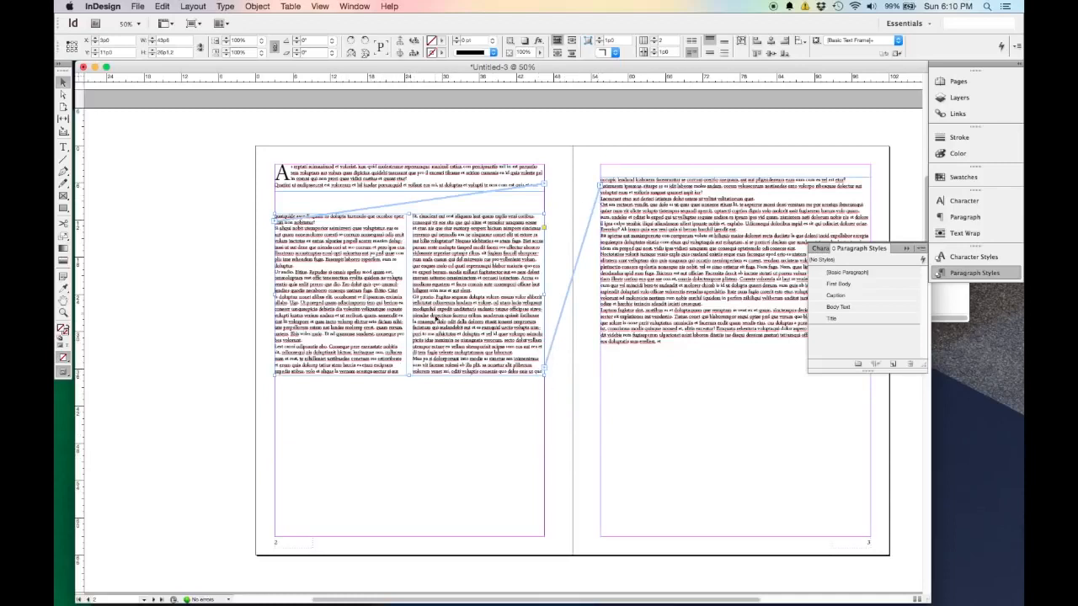
{"action": "left_click_drag", "start_coordinate": [410, 379], "coordinate": [406, 443]}
{"action": "left_click", "coordinate": [408, 369]}
{"action": "left_click_drag", "start_coordinate": [410, 376], "coordinate": [409, 451]}
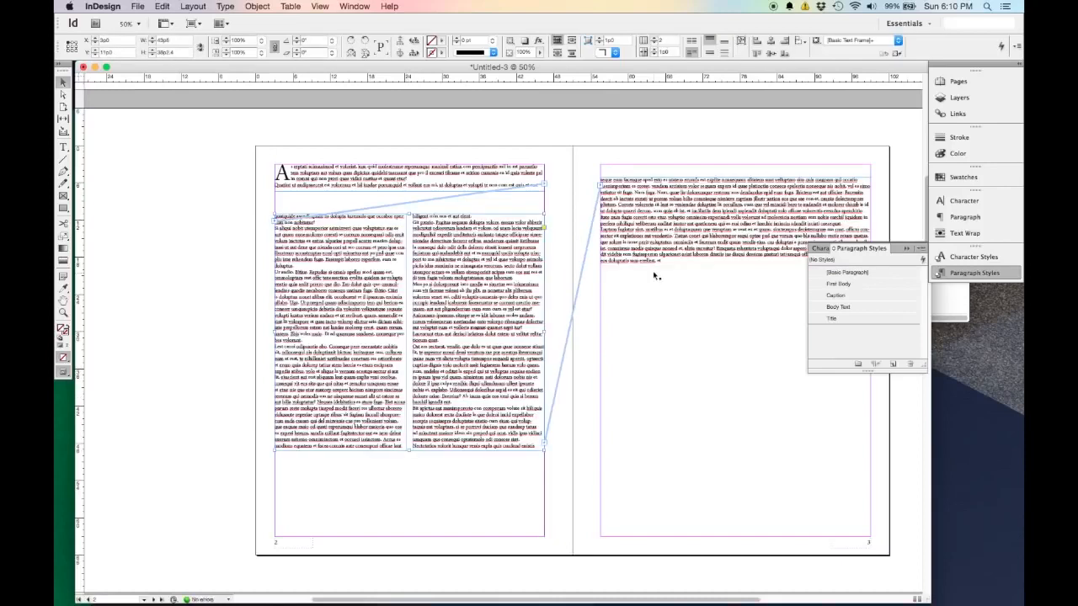
Hide the text threads between the linked frames.
{"action": "left_click", "coordinate": [322, 6]}
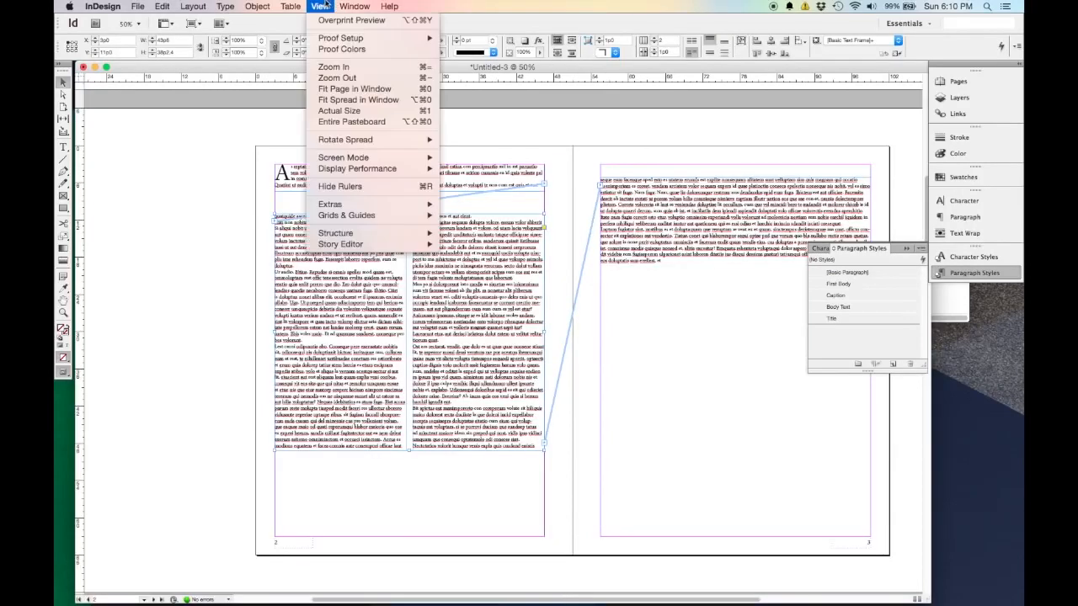
{"action": "mouse_move", "coordinate": [419, 209]}
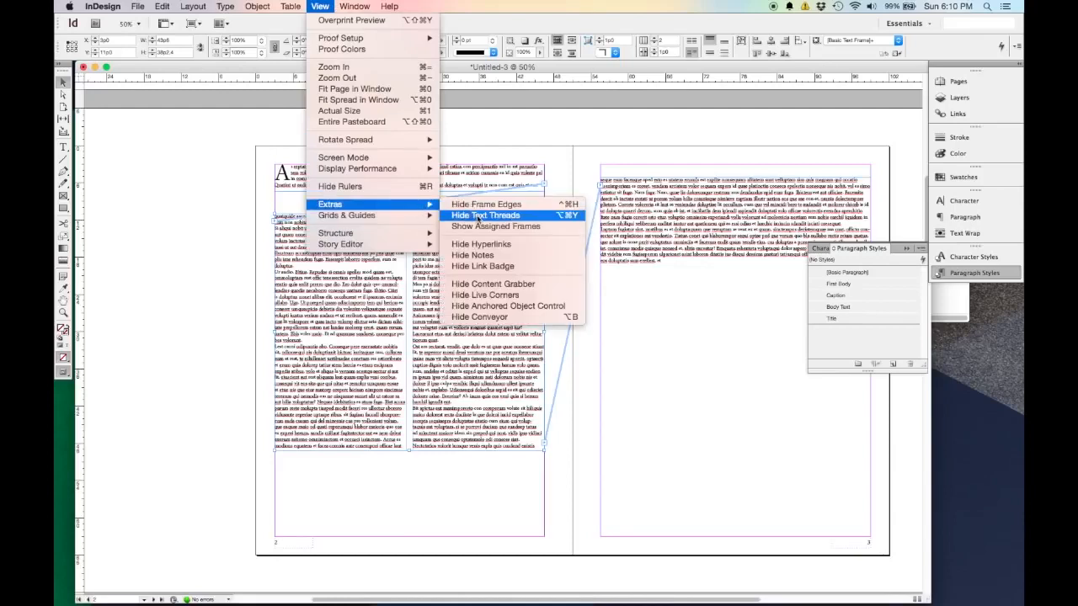
{"action": "left_click", "coordinate": [479, 217]}
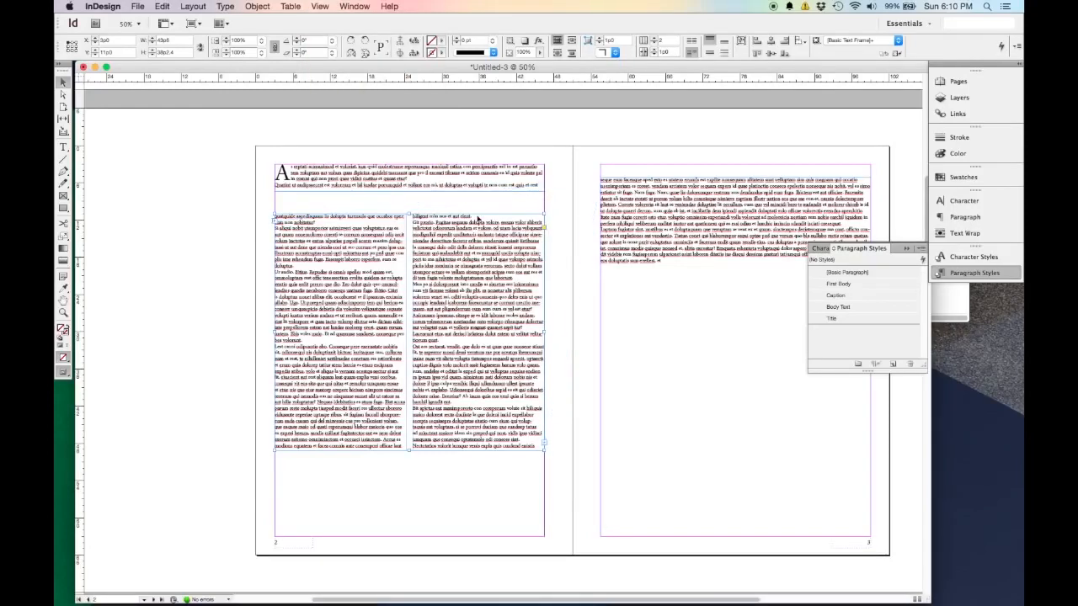
Insert two blank lines before the opening paragraph in the upper frame on page 2.
{"action": "left_click", "coordinate": [312, 205]}
{"action": "key", "text": "super+equal"}
{"action": "key", "text": "super+equal"}
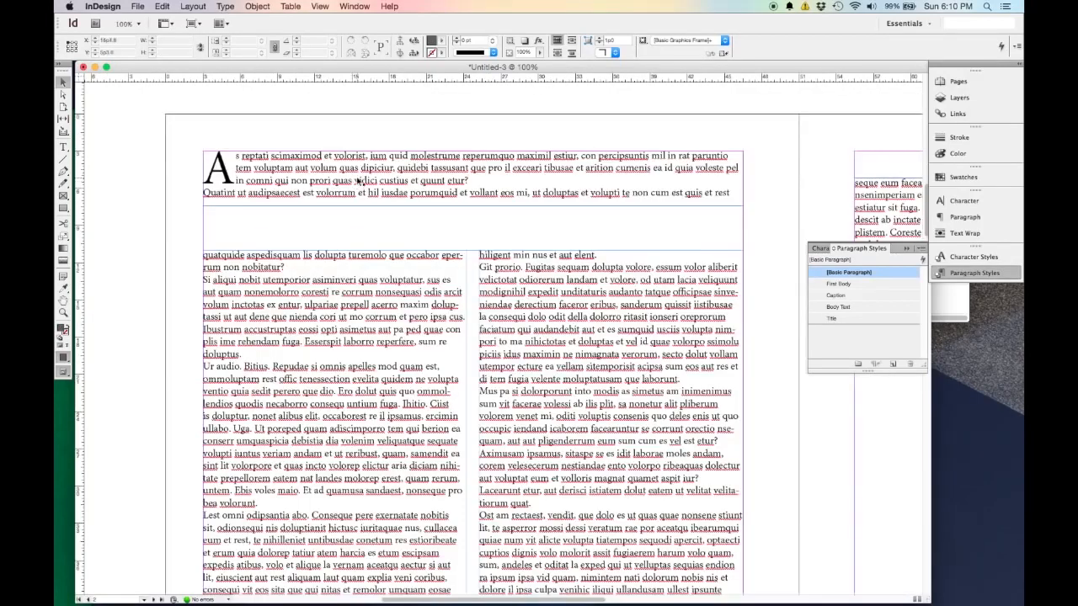
{"action": "double_click", "coordinate": [285, 160]}
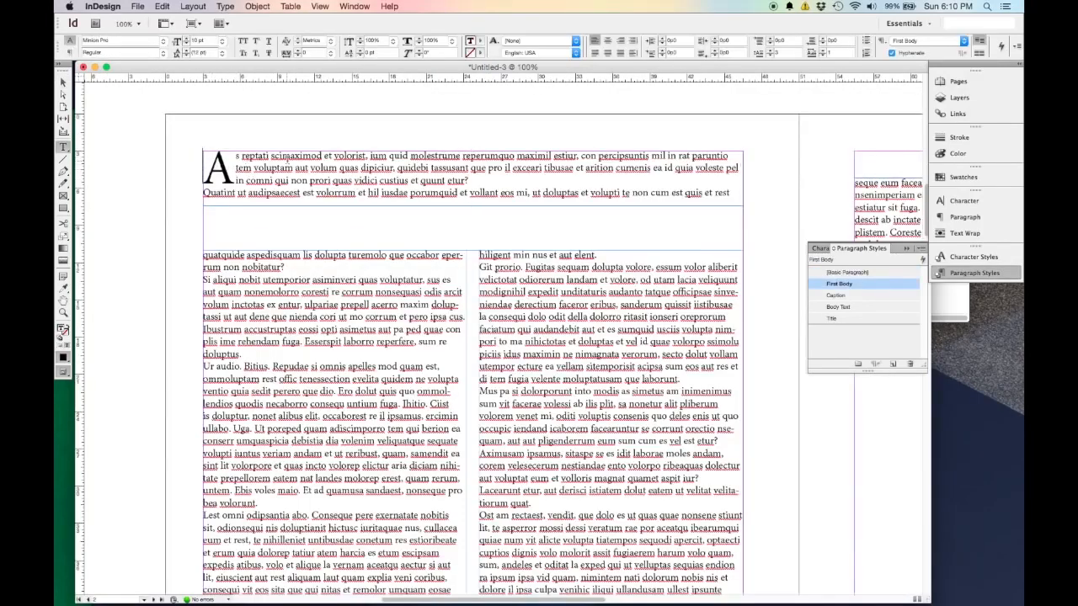
{"action": "key", "text": "Return"}
{"action": "key", "text": "Return"}
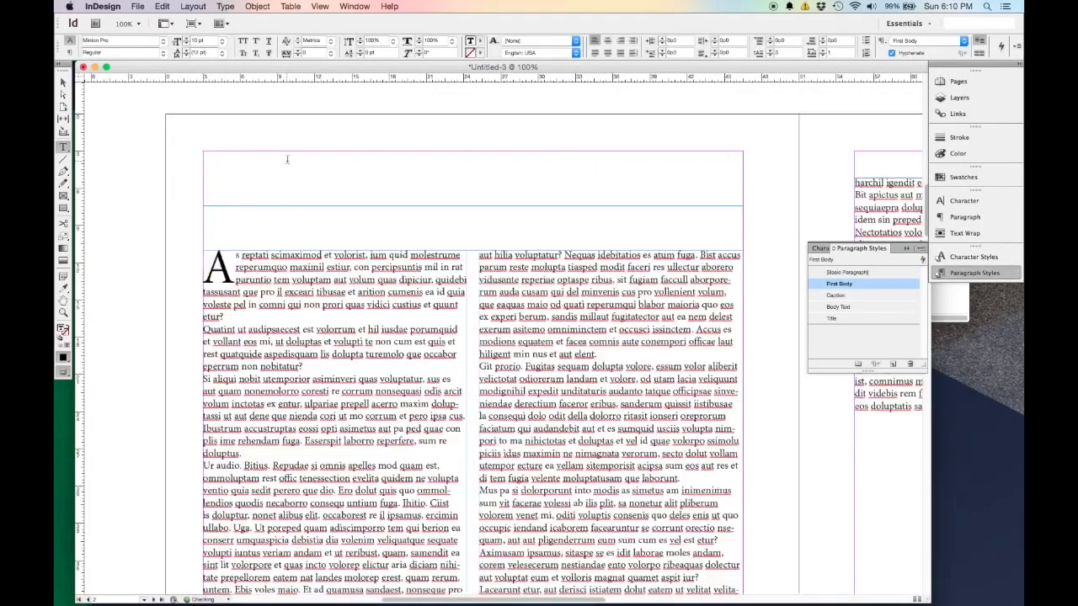
{"action": "key", "text": "Up"}
Extend the upper frame on page 2 downward so the opening paragraph fits below the blank lines.
{"action": "left_click", "coordinate": [62, 82]}
{"action": "left_click_drag", "start_coordinate": [474, 203], "coordinate": [475, 227]}
{"action": "scroll", "coordinate": [336, 253], "scroll_direction": "down", "scroll_amount": 2}
{"action": "scroll", "coordinate": [190, 197], "scroll_direction": "up", "scroll_amount": 3}
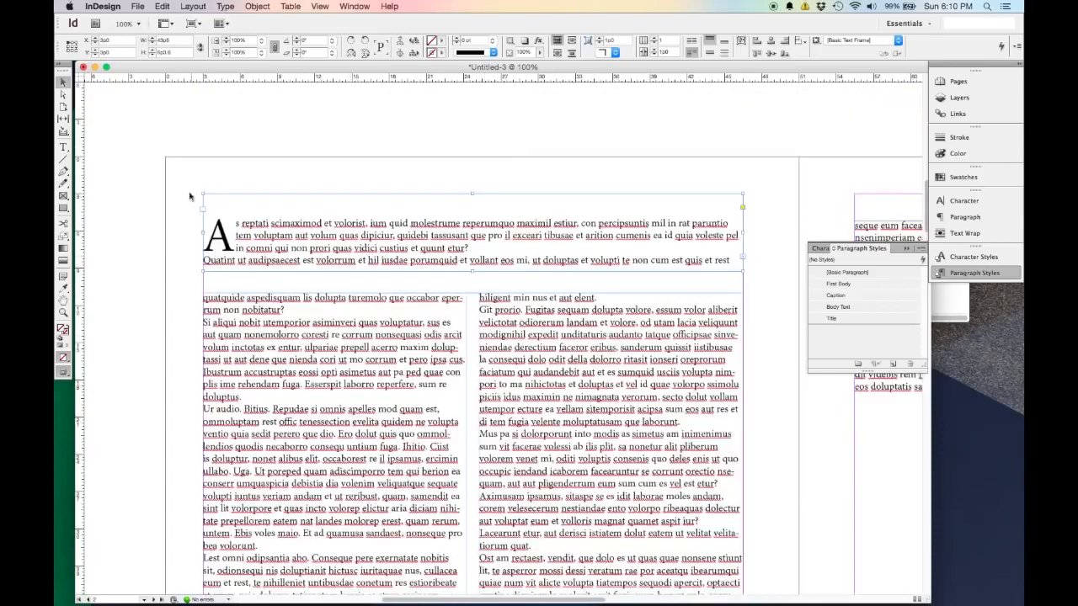
Enter the heading "Introduction" on the blank first line of the upper frame on page 2.
{"action": "double_click", "coordinate": [222, 199]}
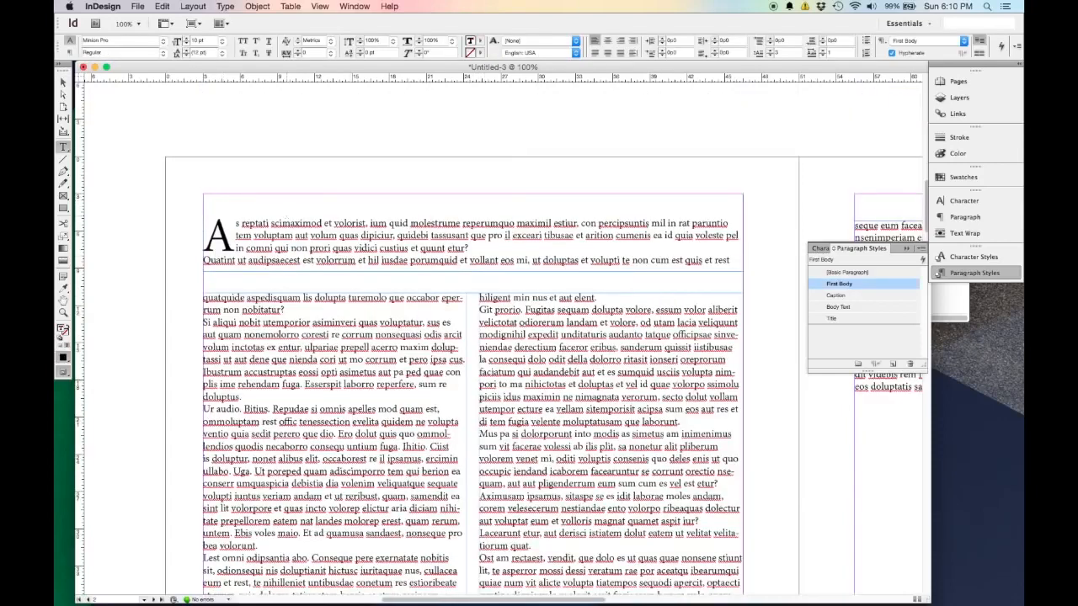
{"action": "type", "text": "Introduction"}
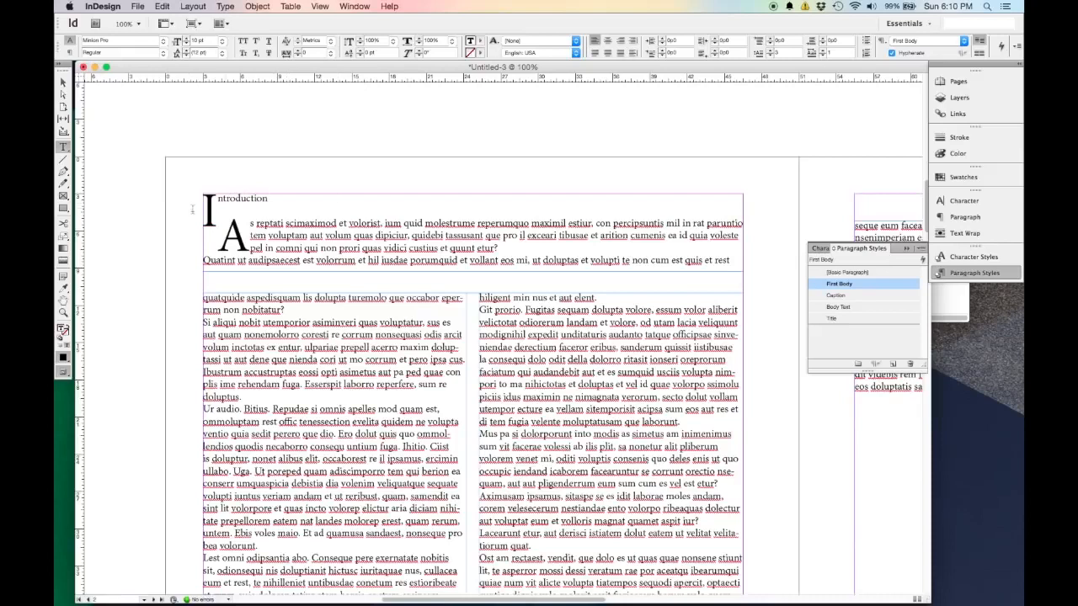
Apply the Title paragraph style to the "Introduction" heading and select its text frame.
{"action": "key", "text": "shift+super+Up"}
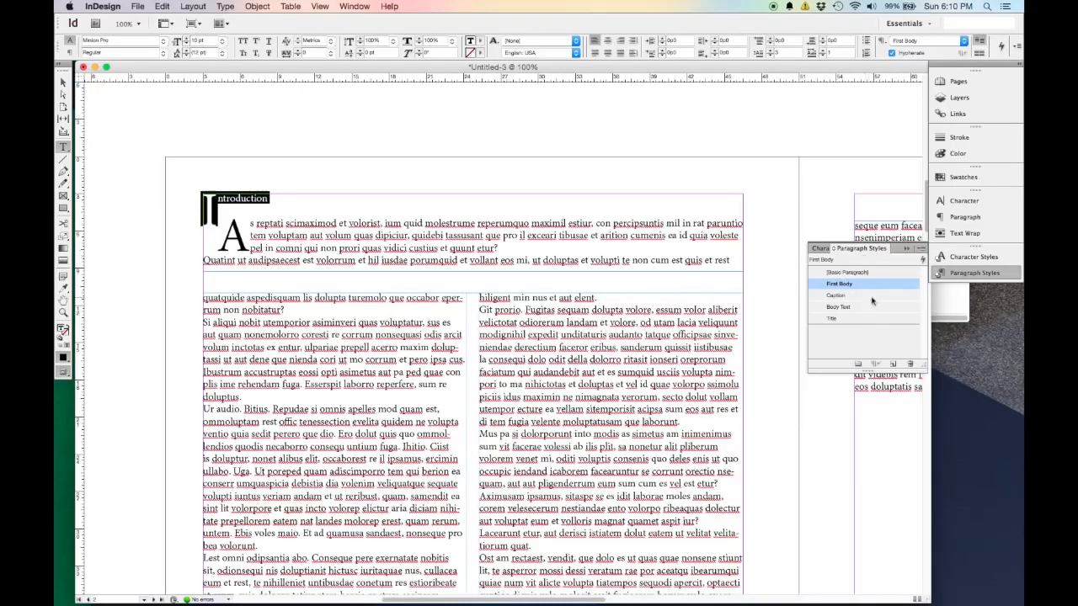
{"action": "left_click", "coordinate": [860, 319]}
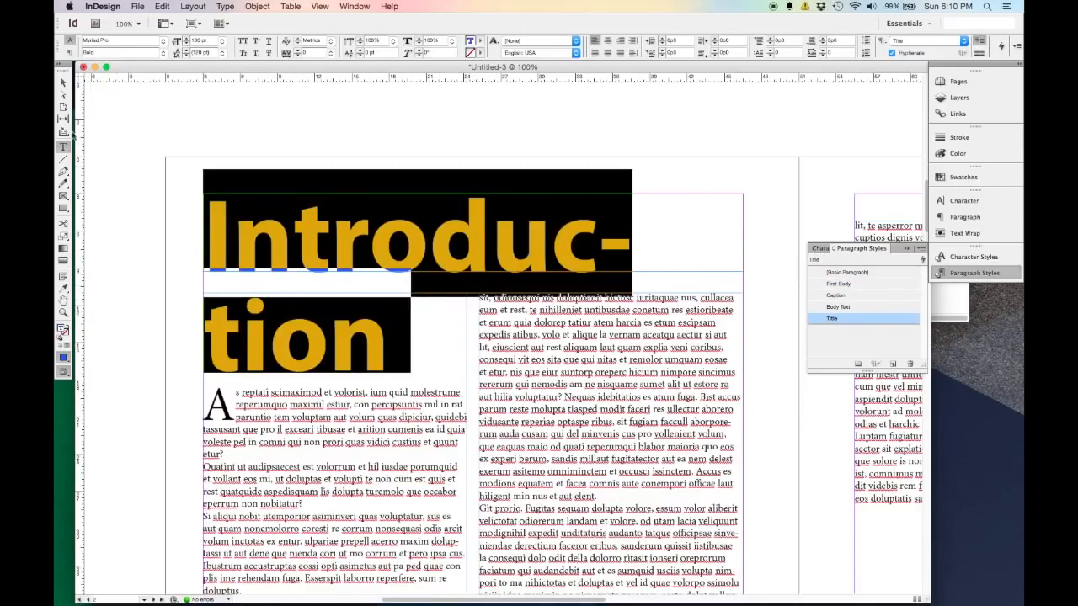
{"action": "left_click", "coordinate": [63, 83]}
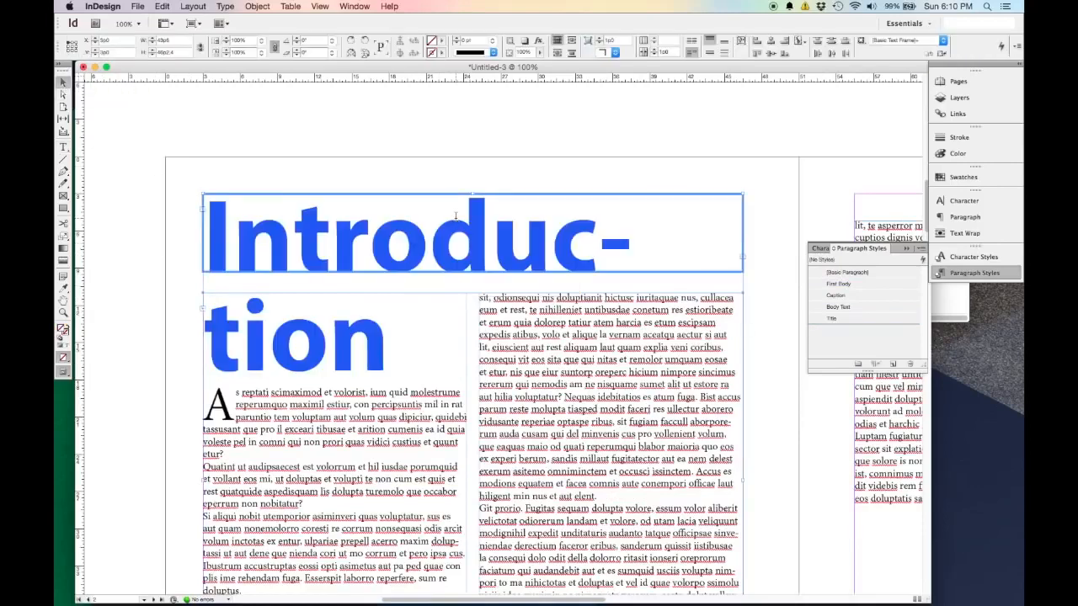
Set the font size of the "Introduction" heading on page 2 to 92 pt.
{"action": "double_click", "coordinate": [456, 217]}
{"action": "left_click_drag", "start_coordinate": [384, 337], "coordinate": [202, 231]}
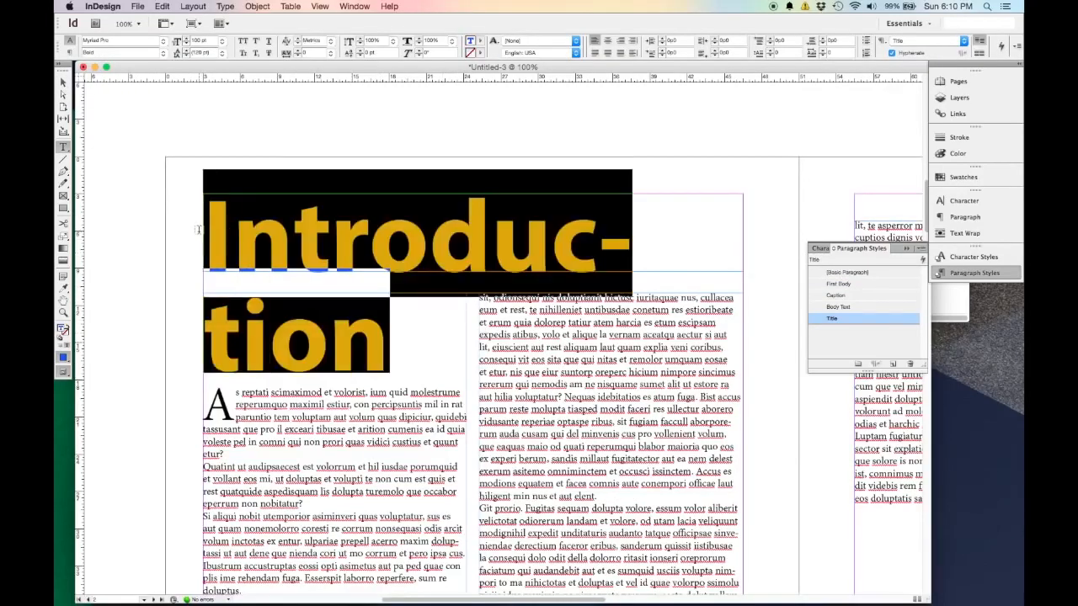
{"action": "left_click", "coordinate": [186, 44]}
{"action": "left_click", "coordinate": [186, 45]}
{"action": "left_click", "coordinate": [186, 44]}
{"action": "left_click", "coordinate": [186, 39]}
{"action": "left_click", "coordinate": [186, 39]}
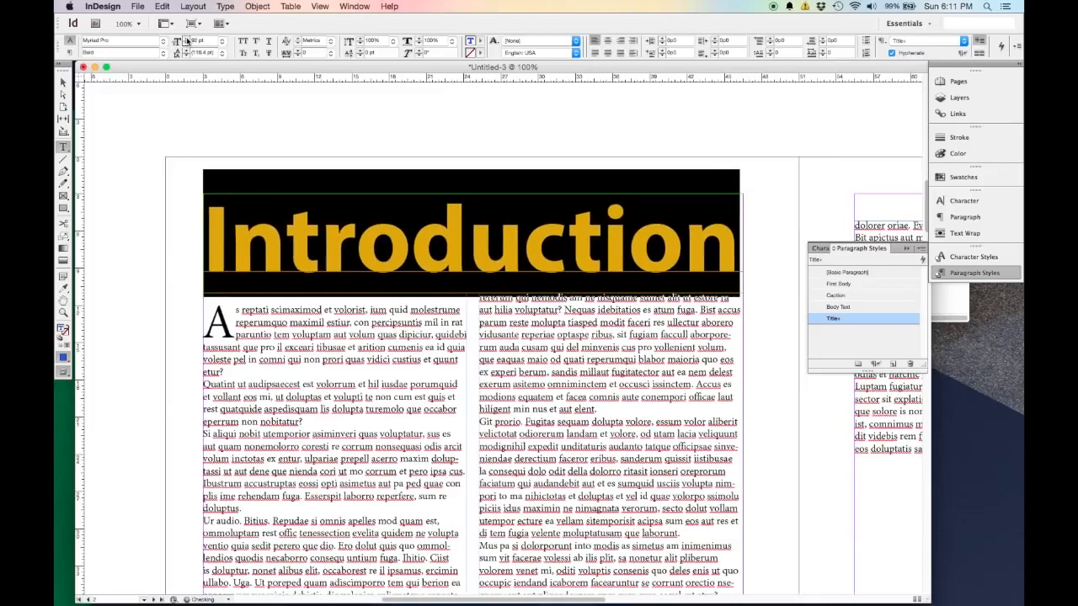
{"action": "left_click", "coordinate": [186, 39]}
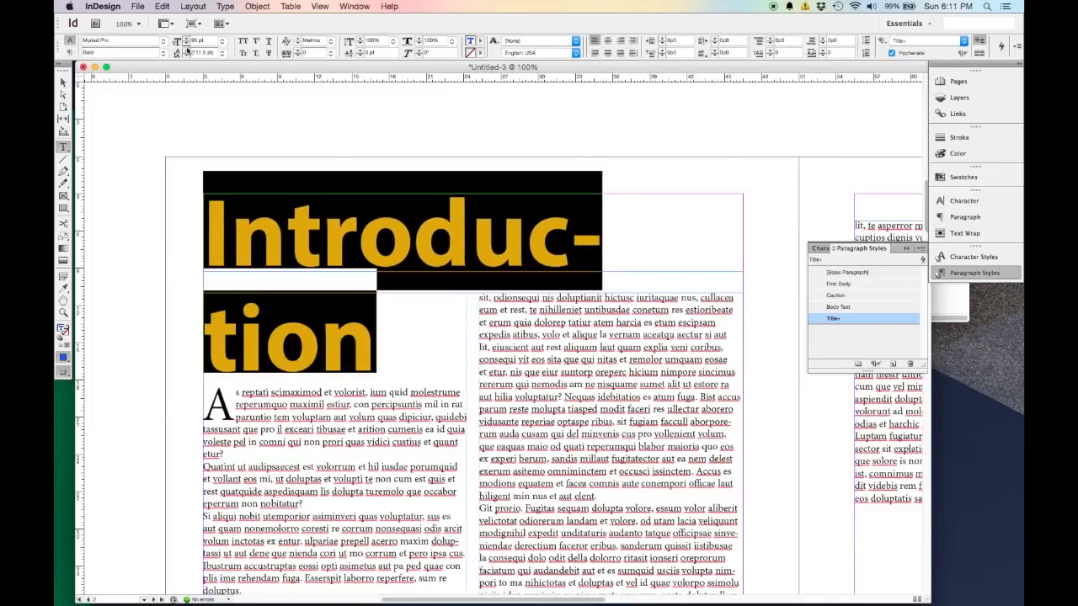
{"action": "left_click", "coordinate": [186, 45]}
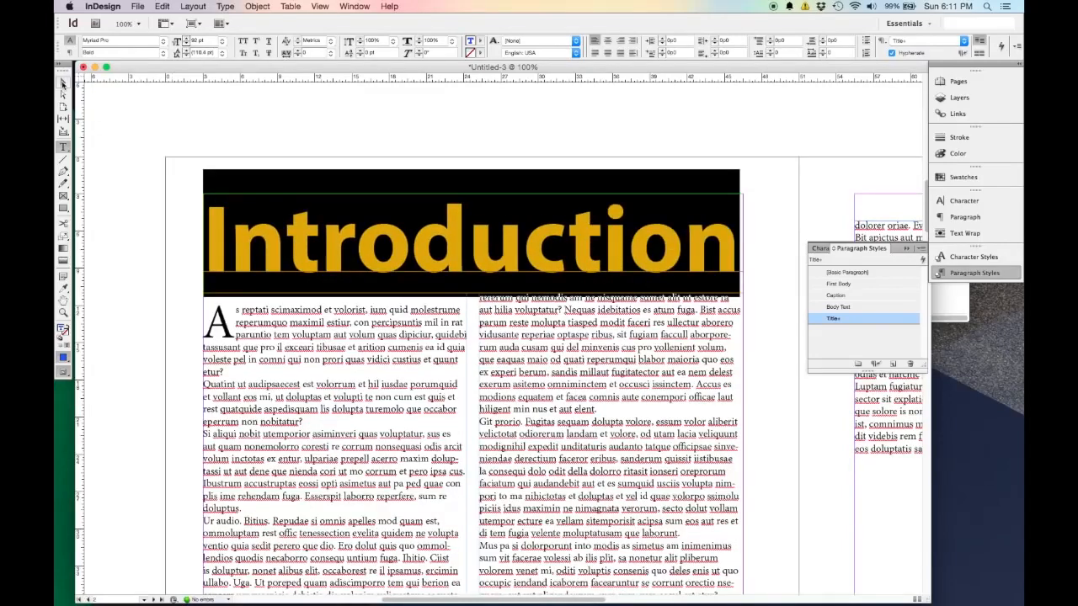
Delete the blank line above the opening paragraph on page 2.
{"action": "left_click", "coordinate": [63, 83]}
{"action": "double_click", "coordinate": [208, 272]}
{"action": "key", "text": "BackSpace"}
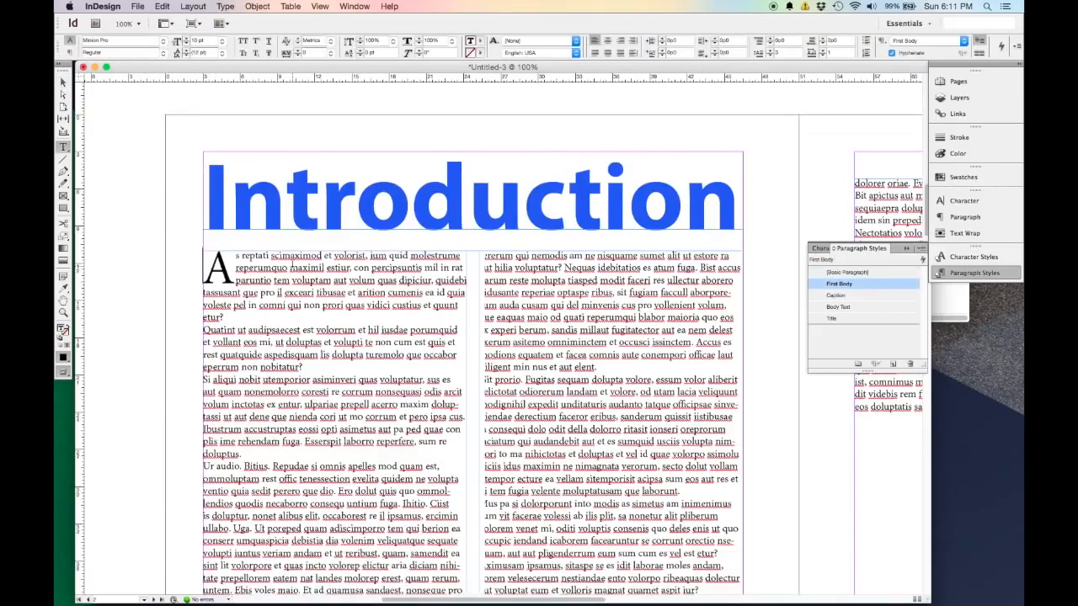
Move the two-column body text frame on page 2 down to leave a gap beneath the heading frame.
{"action": "left_click", "coordinate": [63, 83]}
{"action": "left_click", "coordinate": [115, 188]}
{"action": "scroll", "coordinate": [193, 274], "scroll_direction": "down", "scroll_amount": 2}
{"action": "scroll", "coordinate": [192, 274], "scroll_direction": "down", "scroll_amount": 3}
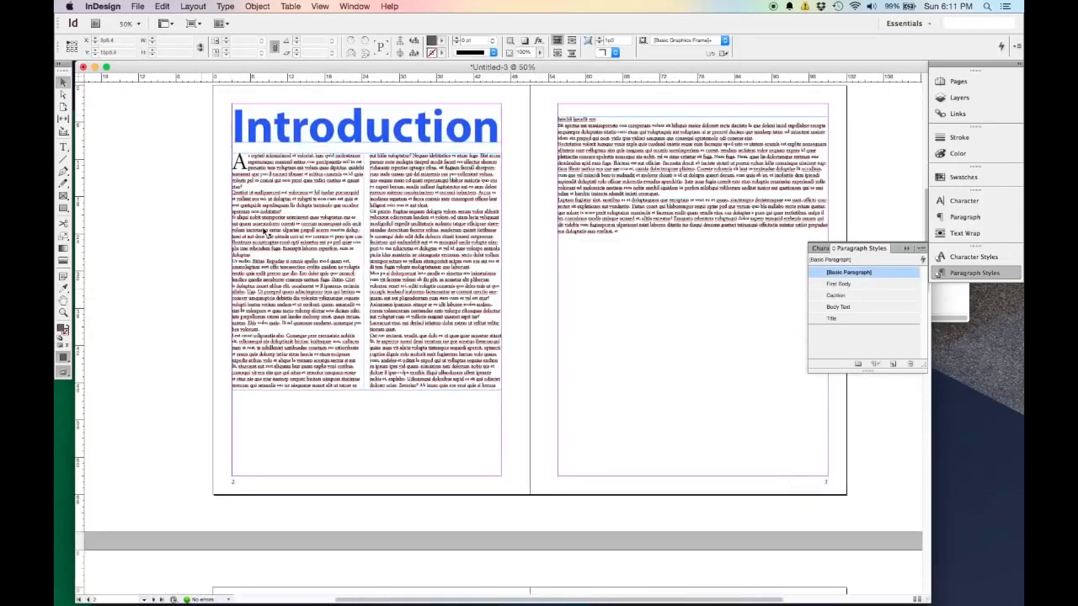
{"action": "left_click", "coordinate": [414, 335]}
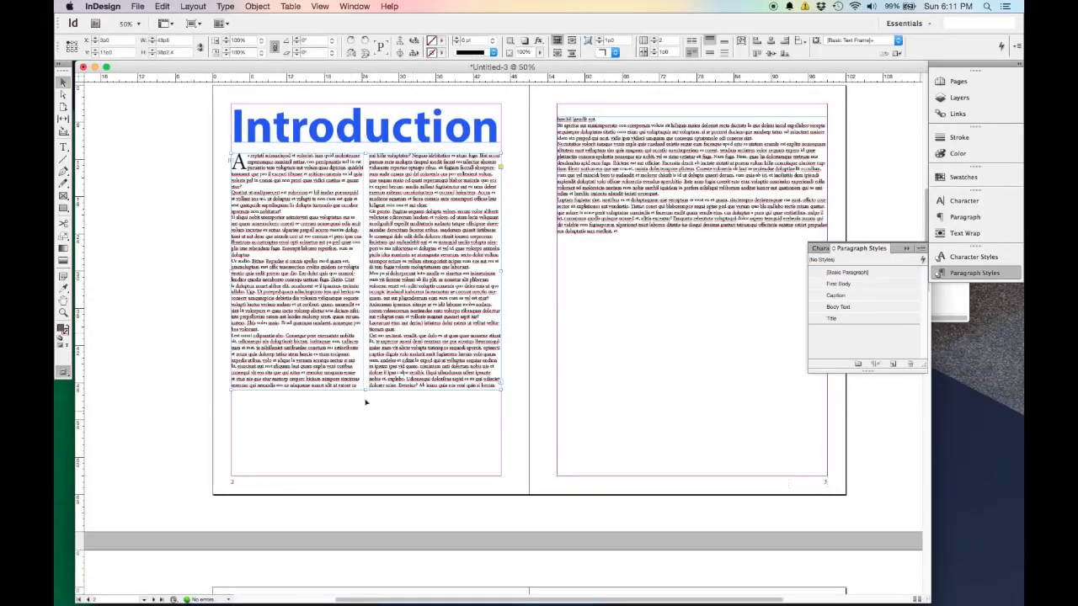
{"action": "left_click_drag", "start_coordinate": [408, 331], "coordinate": [407, 366]}
Extend the heading frame on page 2 downward so the opening paragraph flows in below "Introduction".
{"action": "left_click", "coordinate": [399, 134]}
{"action": "left_click_drag", "start_coordinate": [365, 142], "coordinate": [366, 164]}
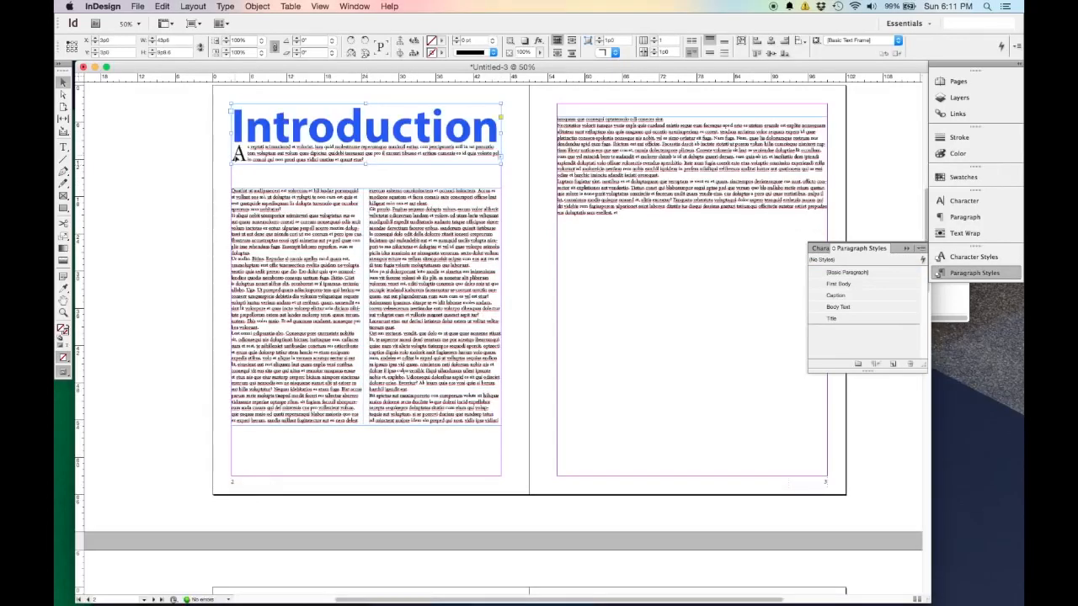
{"action": "key", "text": "super+1"}
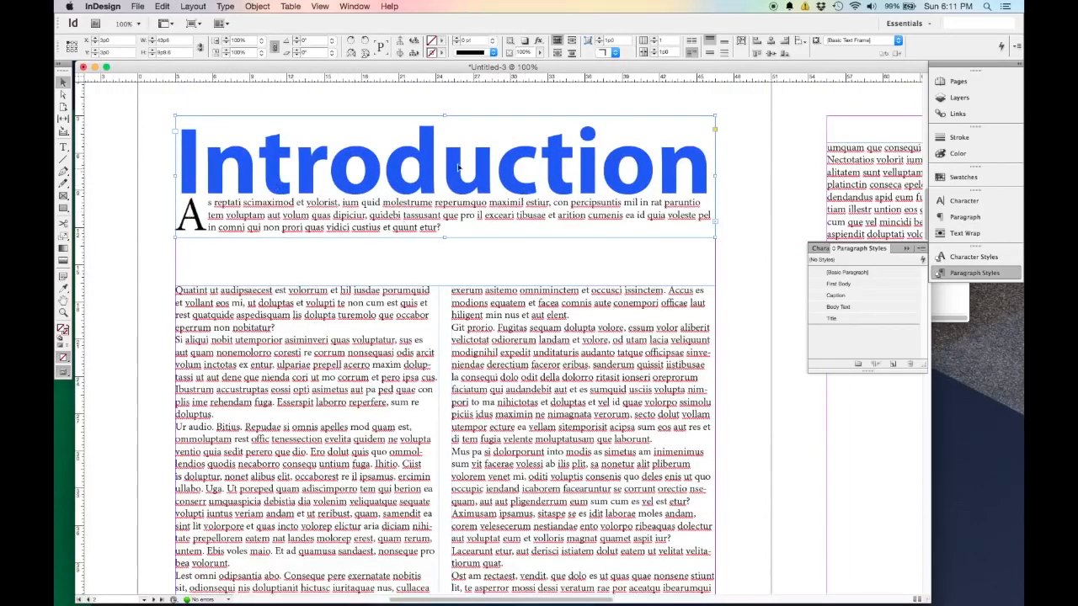
Try to push the opening paragraph into the lower frame by adding a break after "Introduction", and undo it.
{"action": "double_click", "coordinate": [710, 181]}
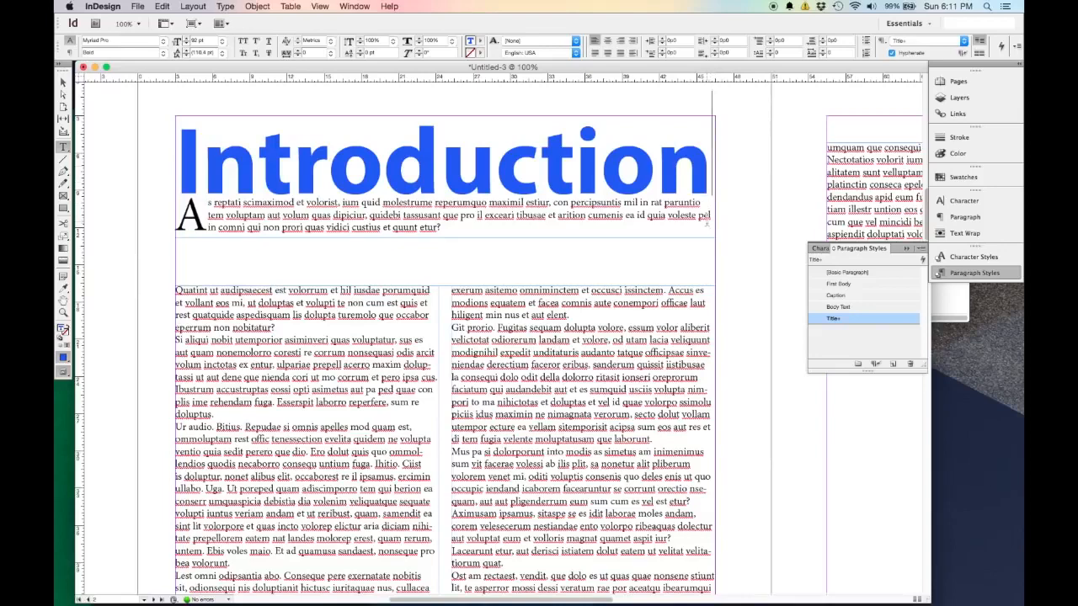
{"action": "key", "text": "Return"}
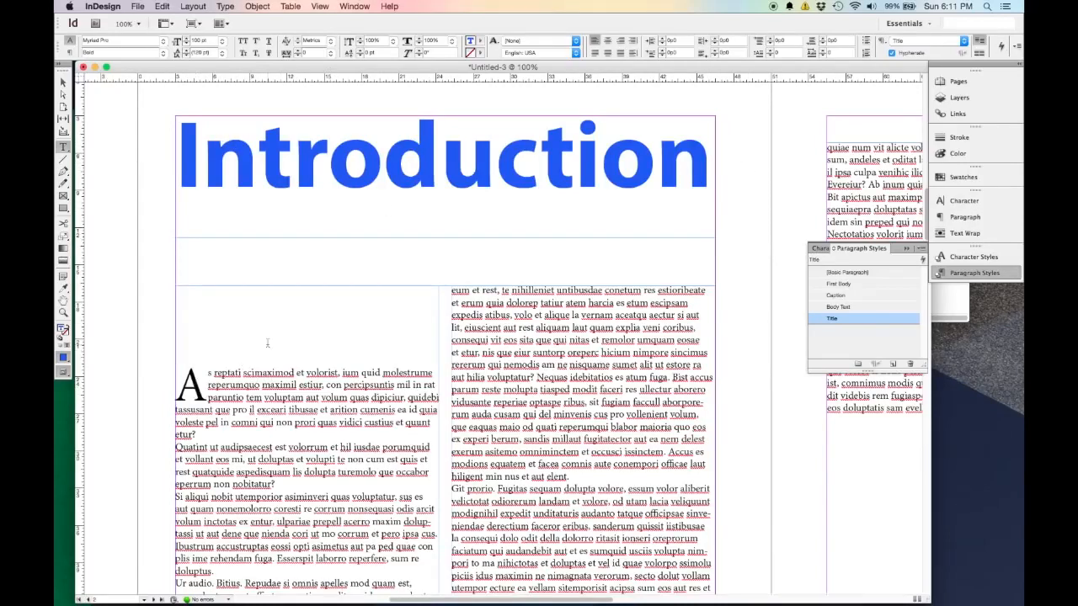
{"action": "type", "text": "As reptati scimaximod et volorist, ium quid molestrume reperumquo maximil estiur, con percipsuntis mil in rat paruntio tem voluptam aut volum quas dipiciur, quidebi tassusant que pro il exceari tibusae et arition cumenis ea id quia voleste pel in comni qui non prori quas vidici custius et quunt etur?"}
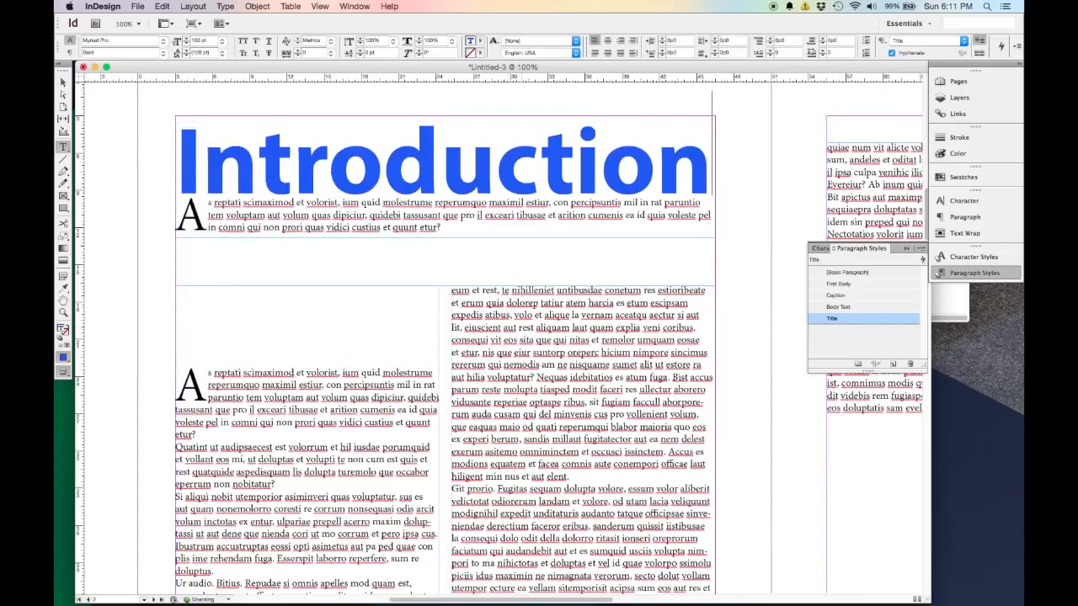
Shrink the heading frame to the height of "Introduction", and enlarge it again to take in several lines of body text.
{"action": "key", "text": "Escape"}
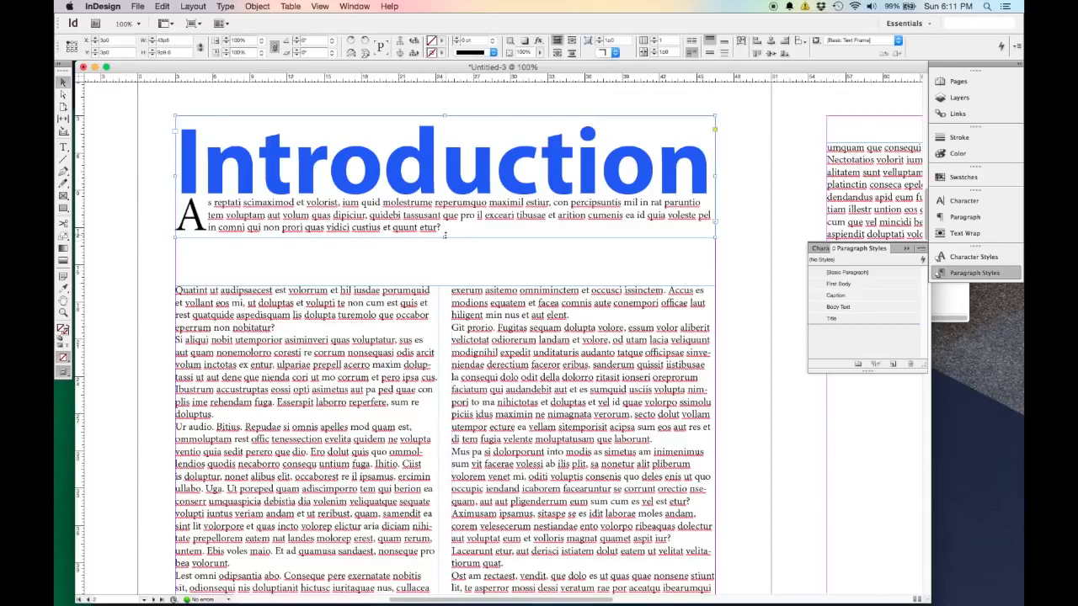
{"action": "left_click_drag", "start_coordinate": [445, 237], "coordinate": [451, 197]}
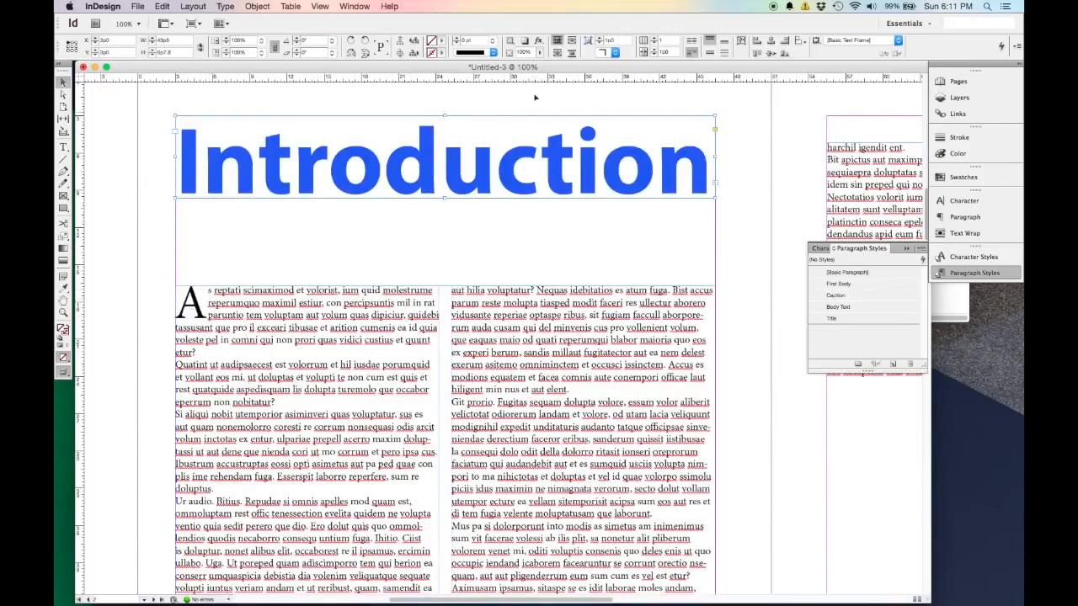
{"action": "left_click_drag", "start_coordinate": [444, 199], "coordinate": [451, 249]}
Insert a frame break after "Introduction" and apply the Body Text style to the blank line it pushes into the lower frame.
{"action": "double_click", "coordinate": [710, 181]}
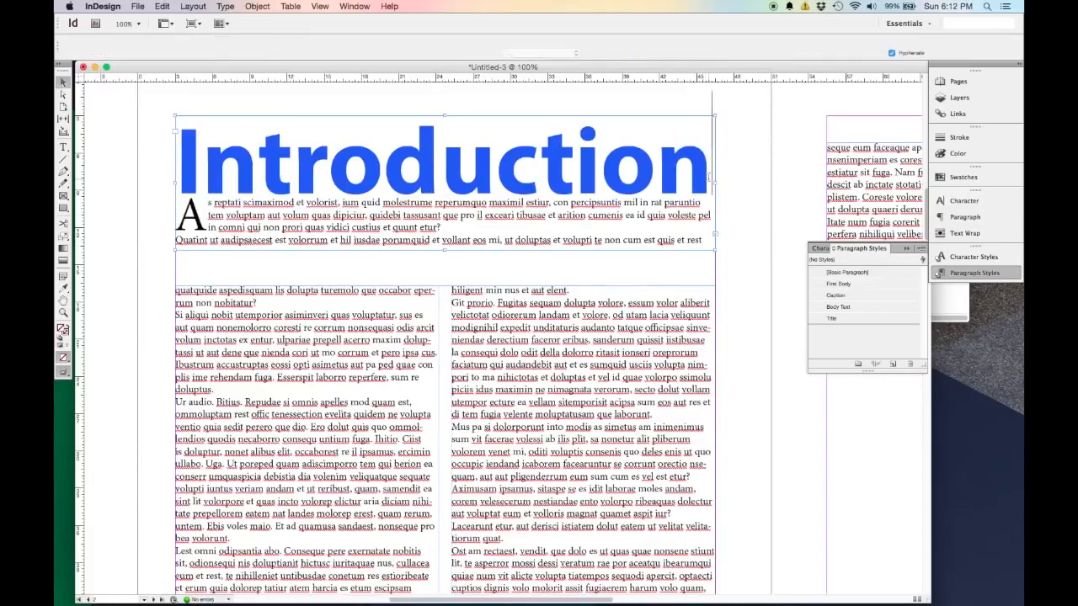
{"action": "left_click", "coordinate": [232, 7]}
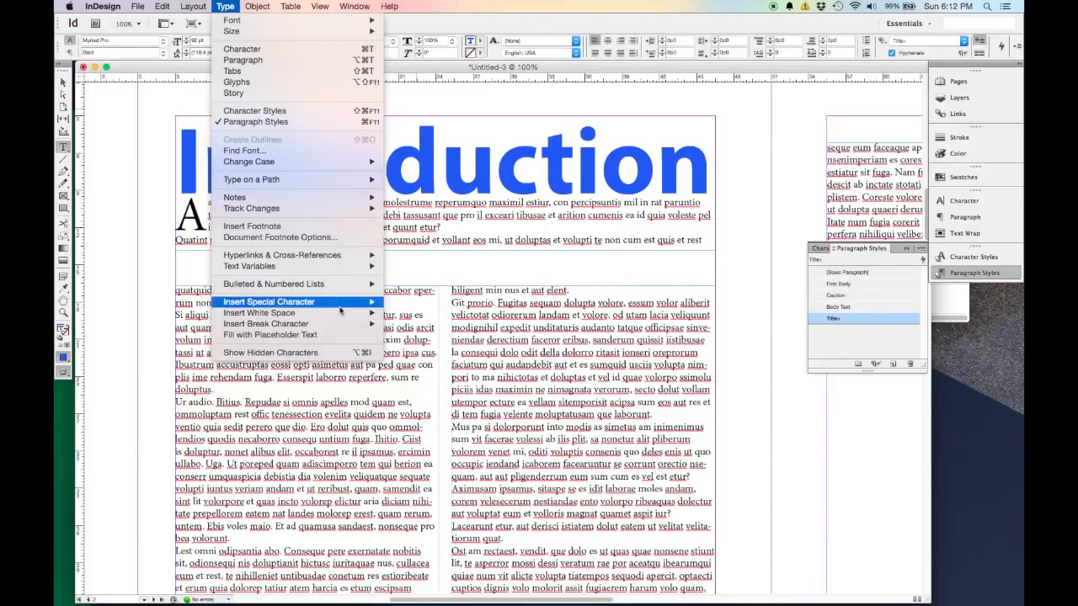
{"action": "mouse_move", "coordinate": [341, 305]}
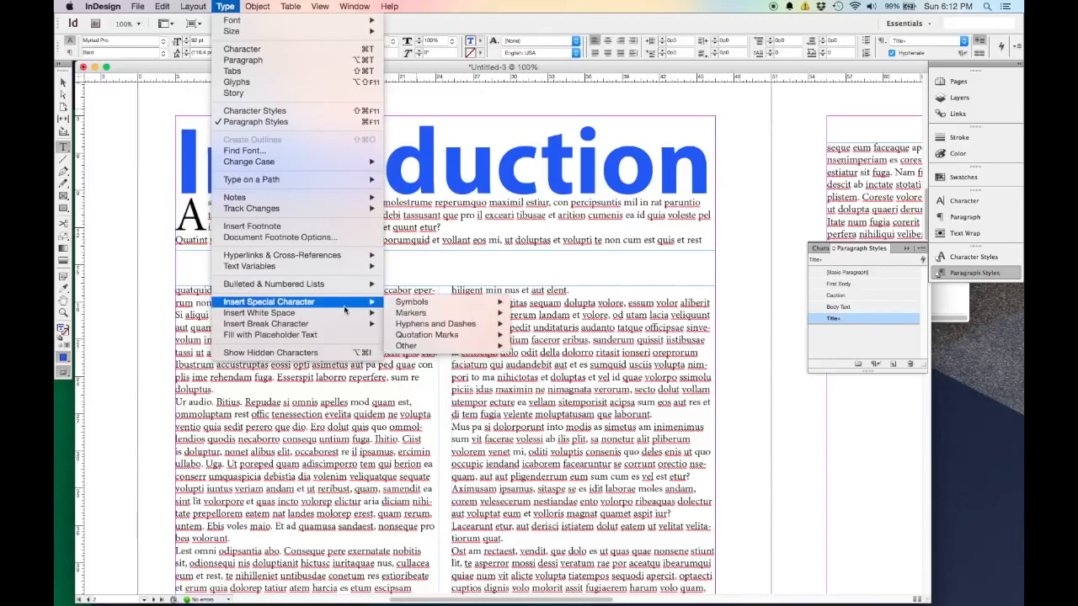
{"action": "mouse_move", "coordinate": [406, 314]}
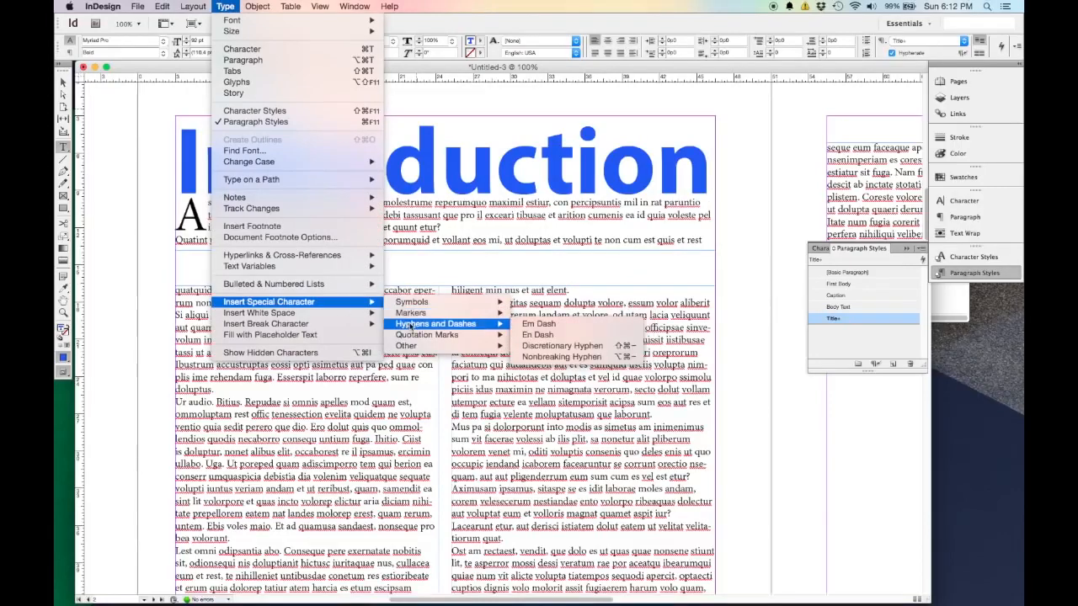
{"action": "mouse_move", "coordinate": [293, 325]}
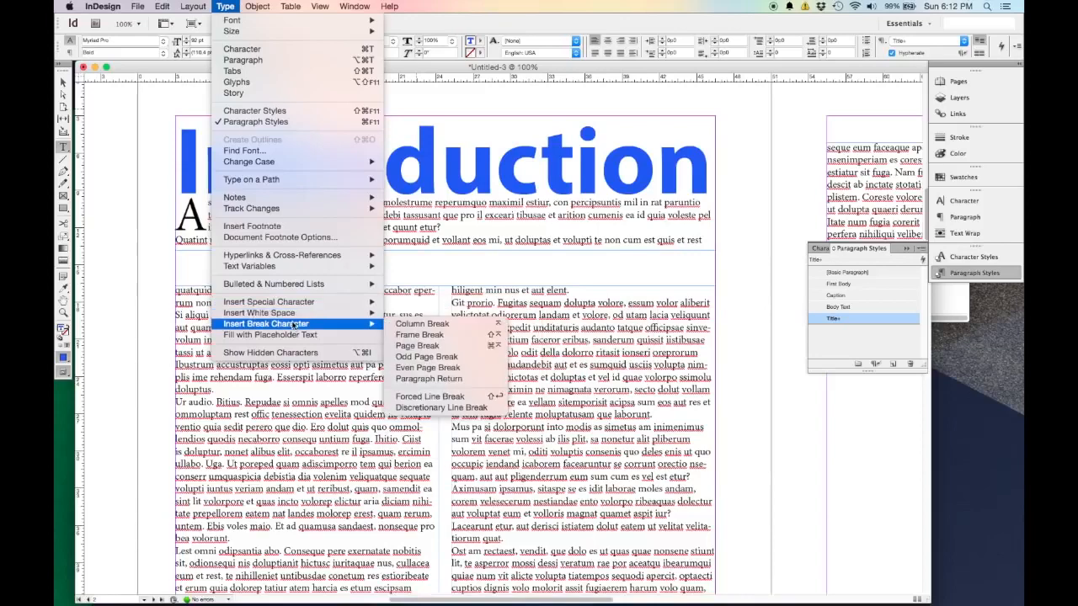
{"action": "left_click", "coordinate": [402, 335]}
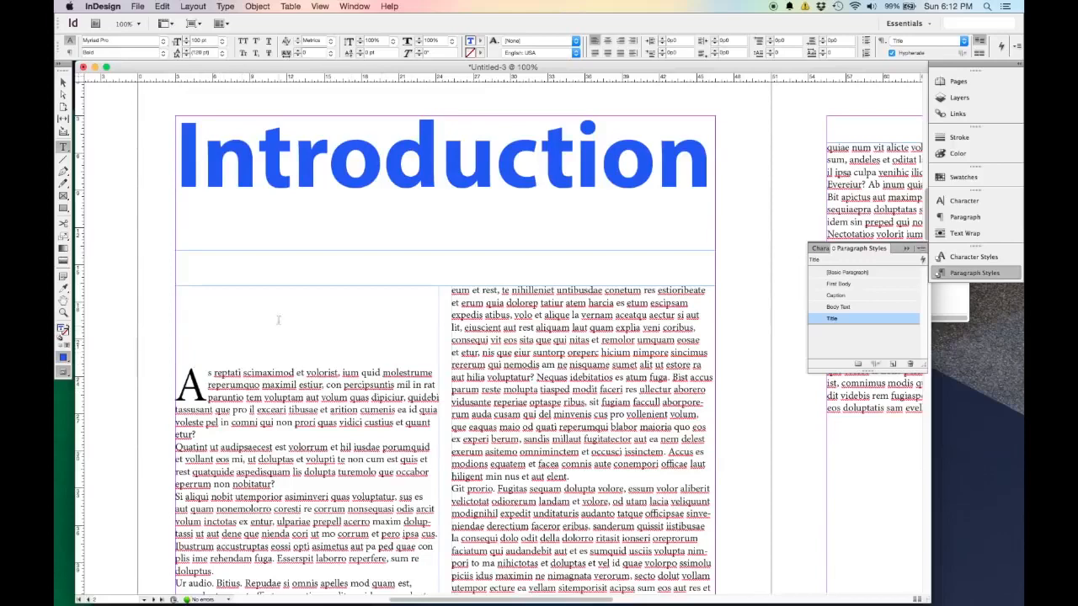
{"action": "left_click", "coordinate": [858, 307]}
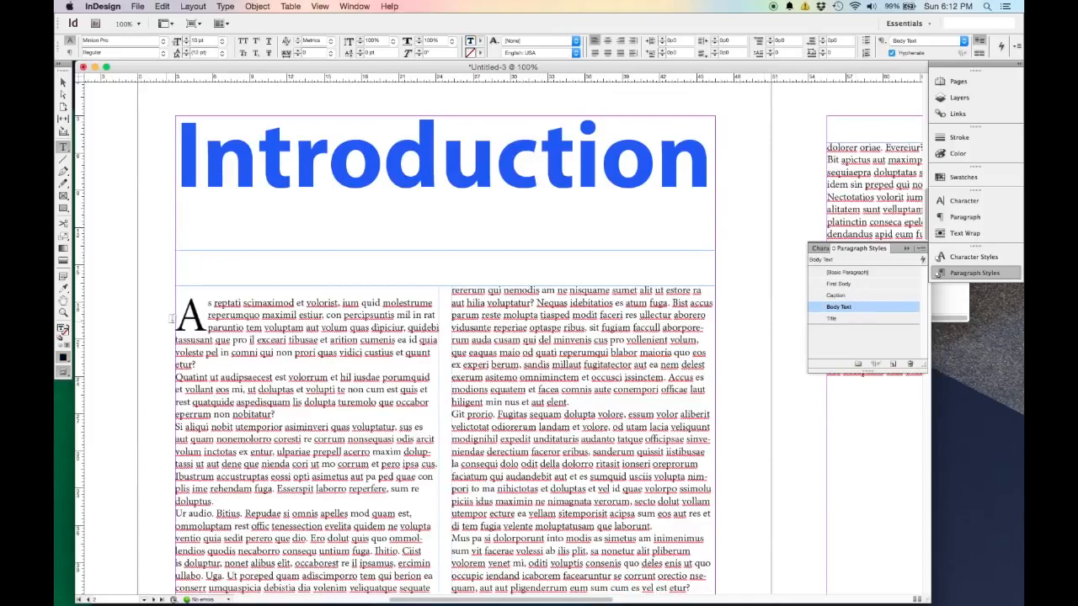
Remove the frame break and insert blank lines after "Introduction" to push the body text down instead.
{"action": "key", "text": "BackSpace"}
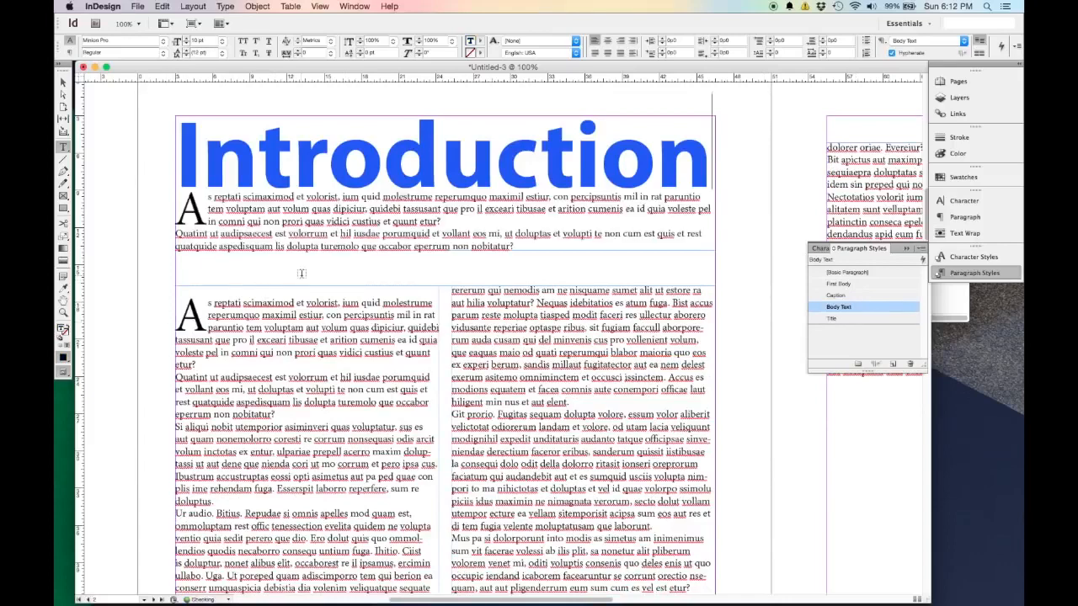
{"action": "key", "text": "Return"}
{"action": "key", "text": "Return"}
{"action": "key", "text": "Return"}
{"action": "key", "text": "Return"}
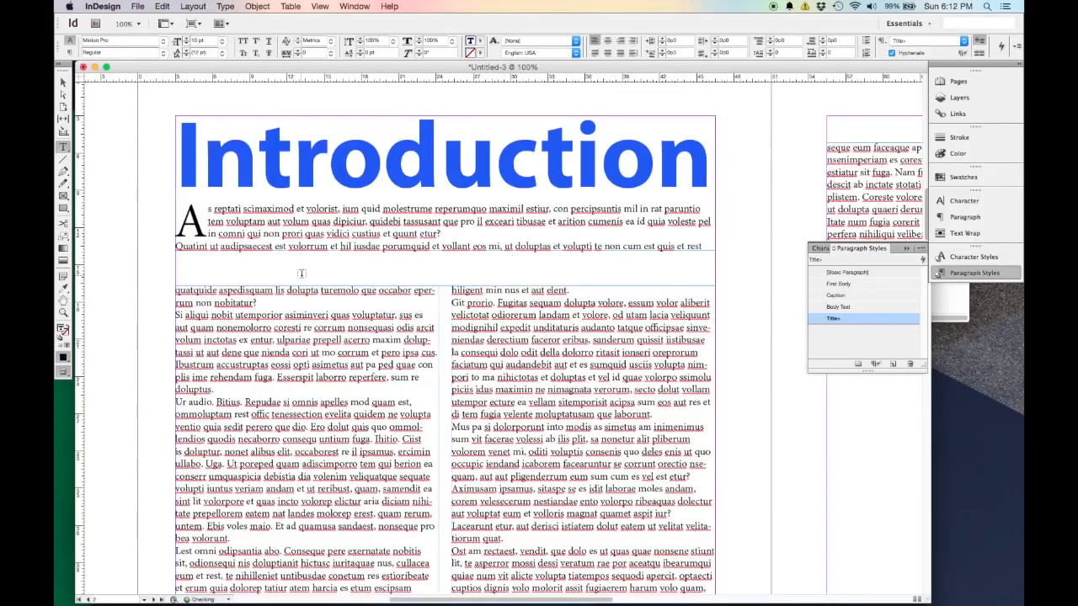
{"action": "key", "text": "Return"}
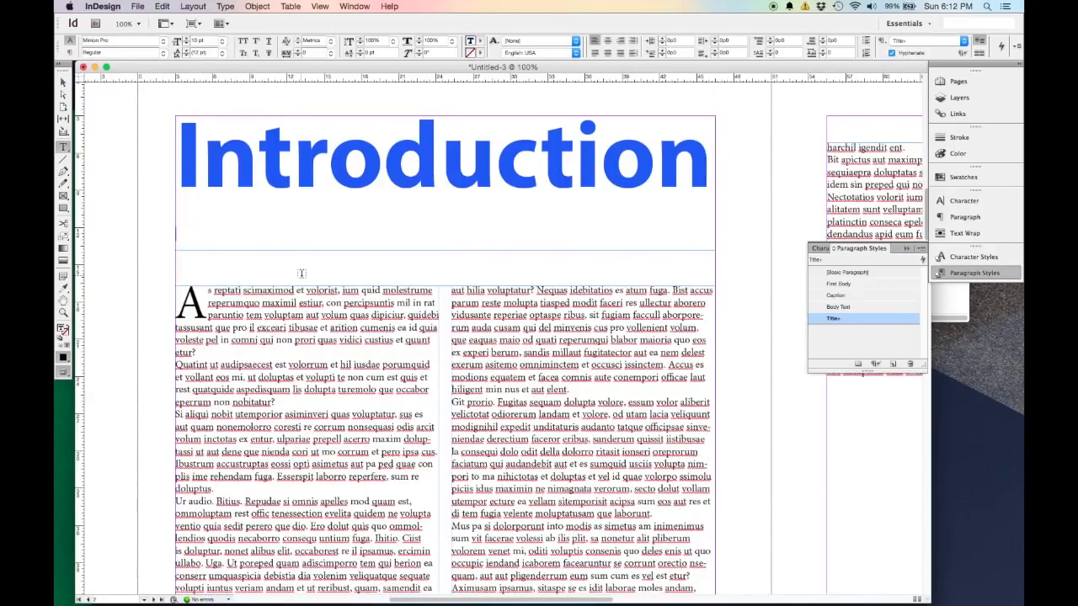
Undo the blank lines added after the "Introduction" heading.
{"action": "left_click", "coordinate": [63, 81]}
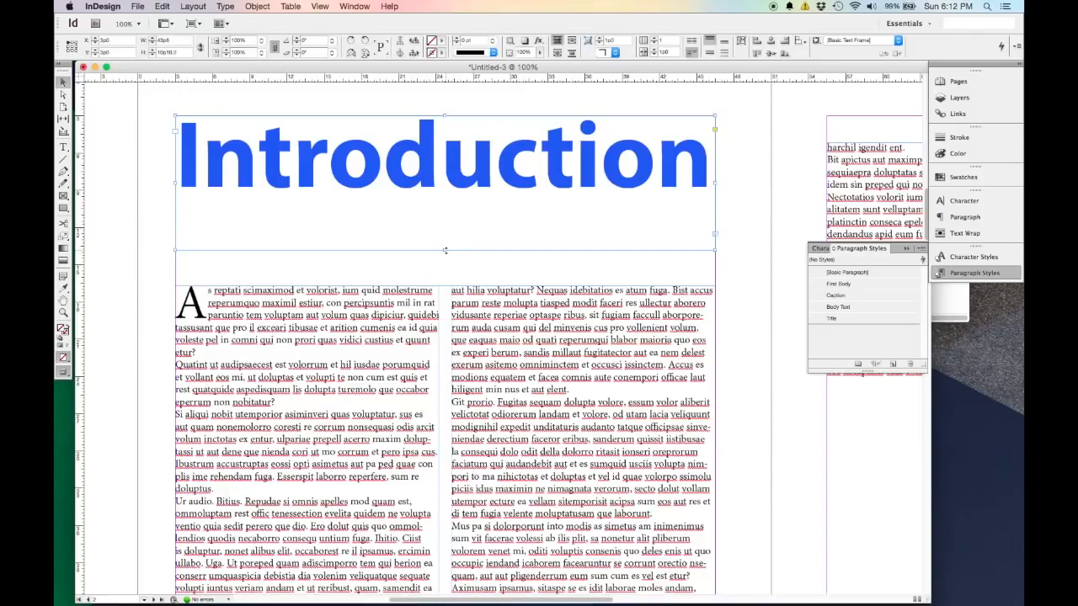
{"action": "key", "text": "super+z"}
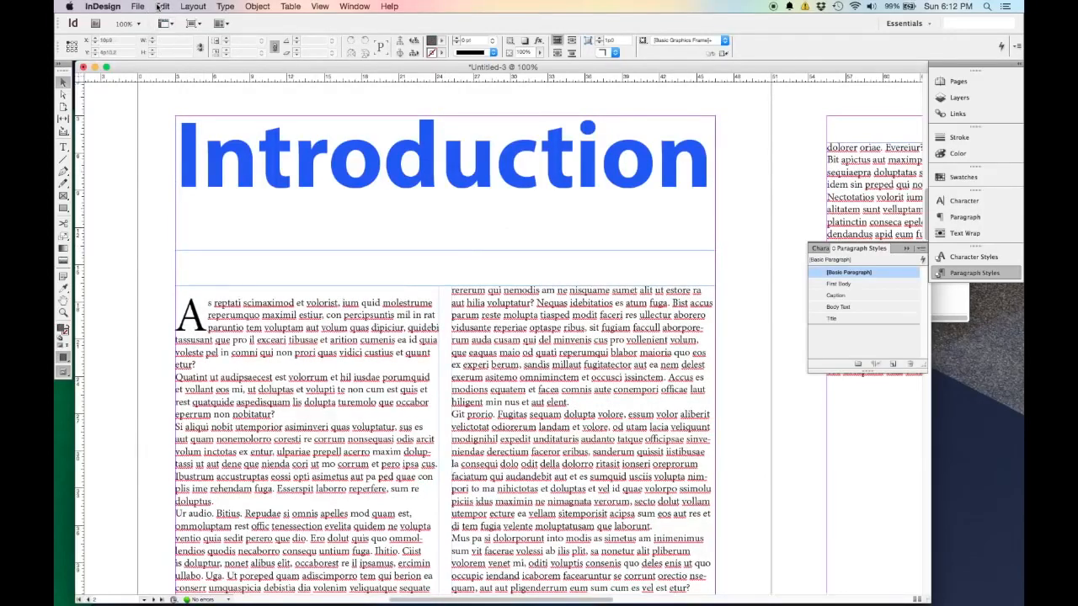
{"action": "left_click", "coordinate": [162, 7]}
{"action": "left_click", "coordinate": [177, 34]}
Shorten the upper frame on page 2 so it holds only the "Introduction" heading, and deselect it.
{"action": "left_click", "coordinate": [453, 250]}
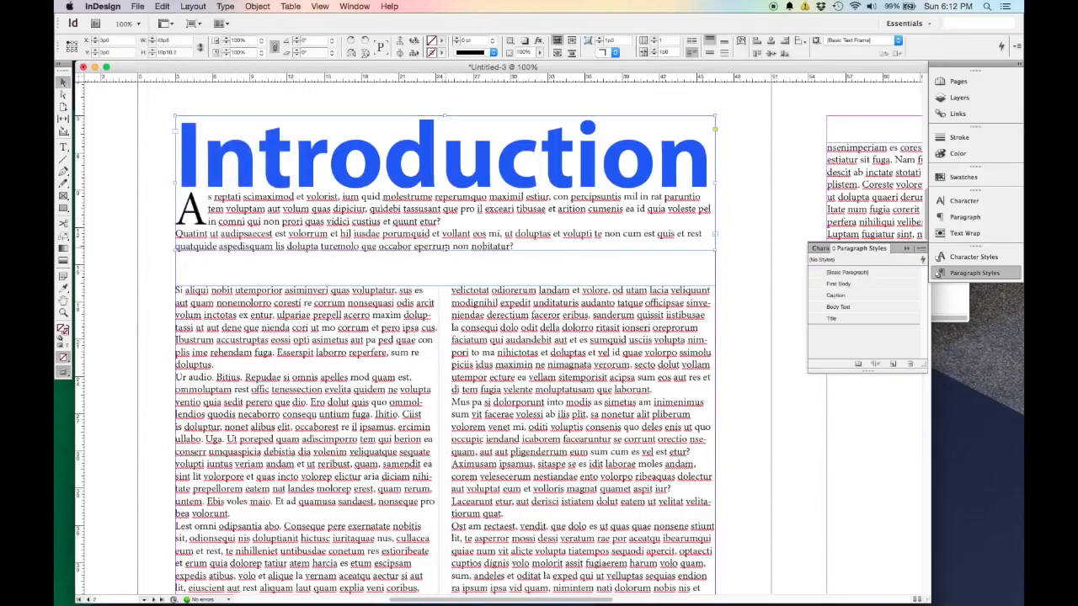
{"action": "left_click_drag", "start_coordinate": [446, 251], "coordinate": [447, 193]}
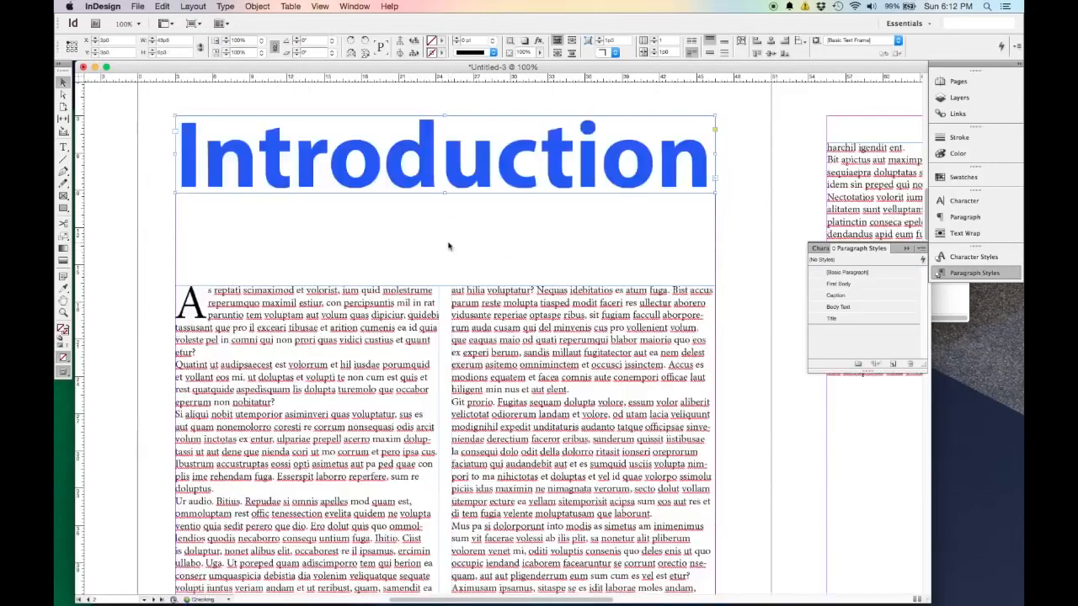
{"action": "left_click", "coordinate": [448, 242]}
Move the two-column frame on page 2 up to just below the heading and extend its lower edge to the bottom margin.
{"action": "key", "text": "super+minus"}
{"action": "key", "text": "super+minus"}
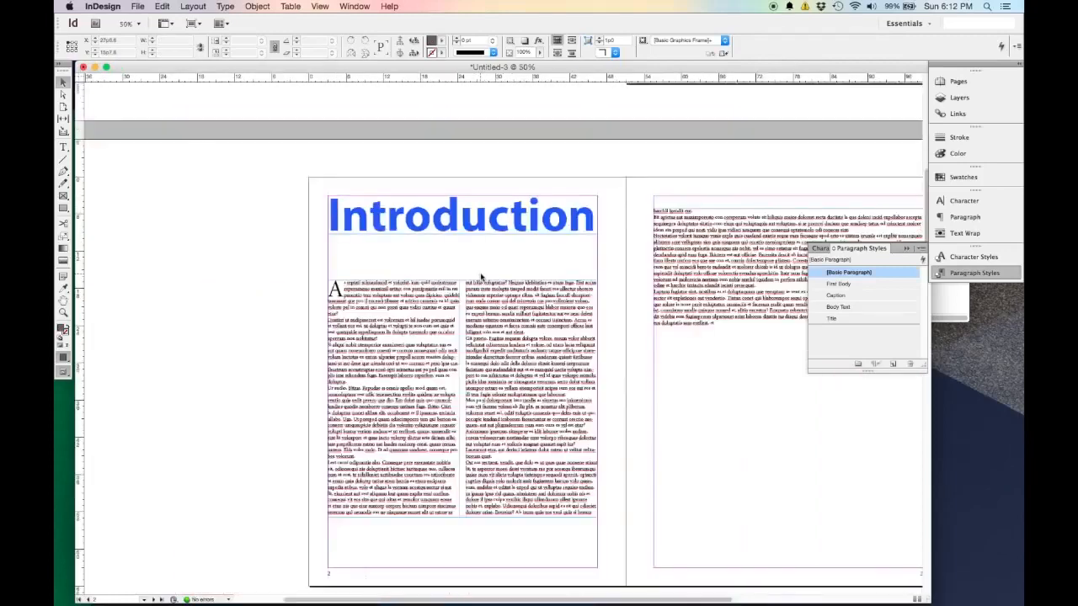
{"action": "scroll", "coordinate": [507, 307], "scroll_direction": "down", "scroll_amount": 3}
{"action": "scroll", "coordinate": [507, 307], "scroll_direction": "right", "scroll_amount": 3}
{"action": "left_click_drag", "start_coordinate": [464, 340], "coordinate": [464, 304]}
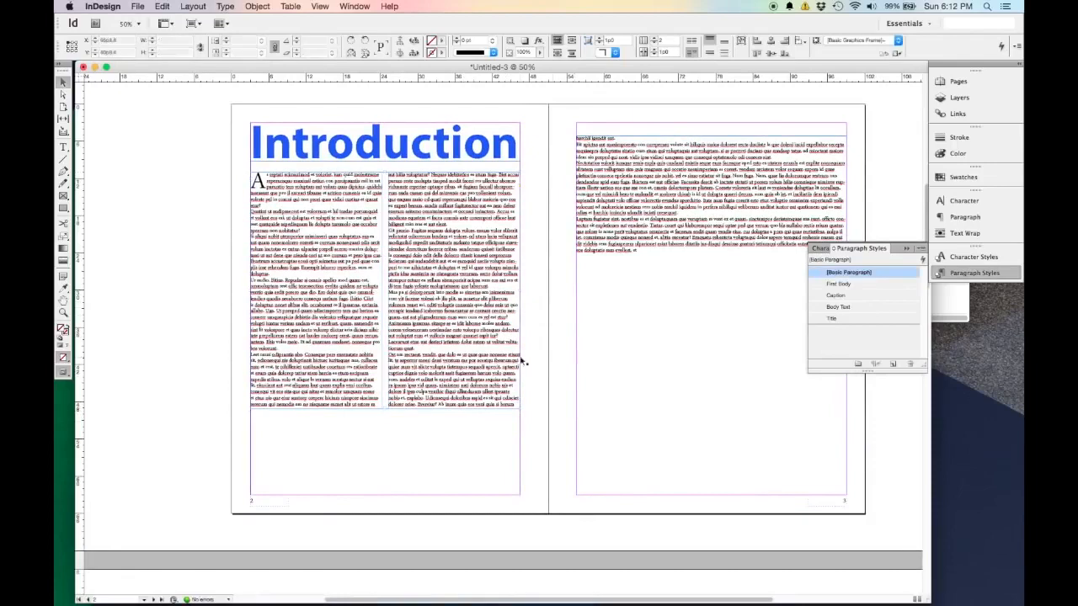
{"action": "left_click", "coordinate": [555, 358]}
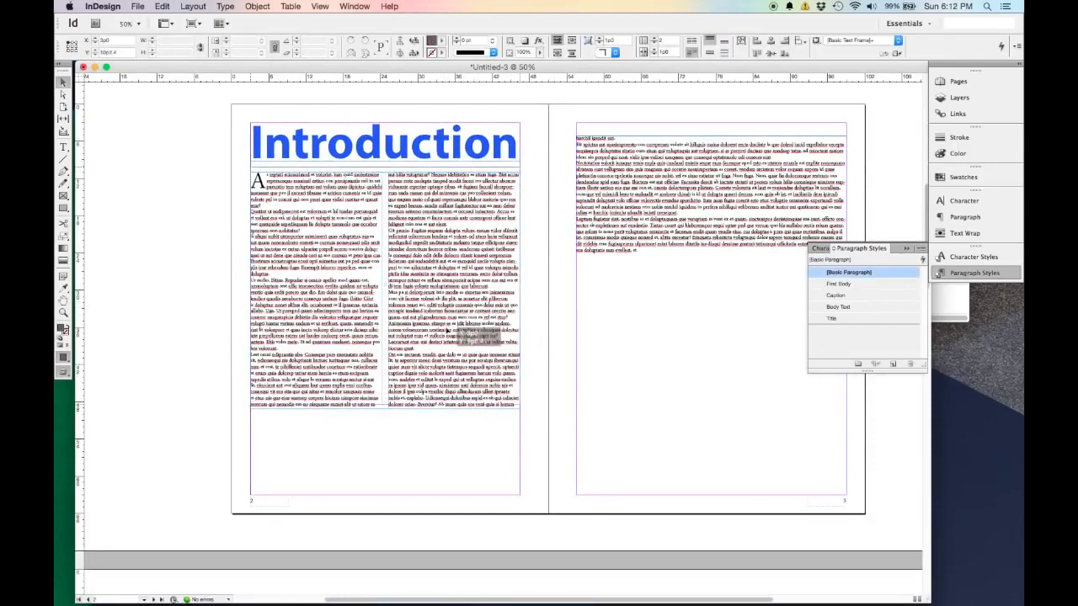
{"action": "left_click", "coordinate": [481, 339]}
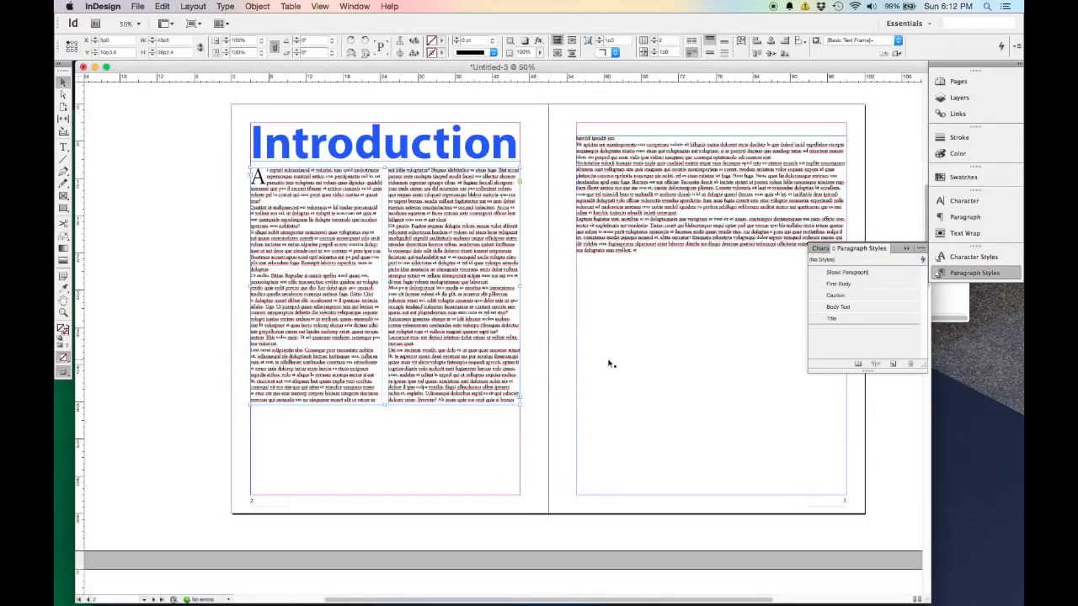
{"action": "left_click_drag", "start_coordinate": [385, 404], "coordinate": [388, 498]}
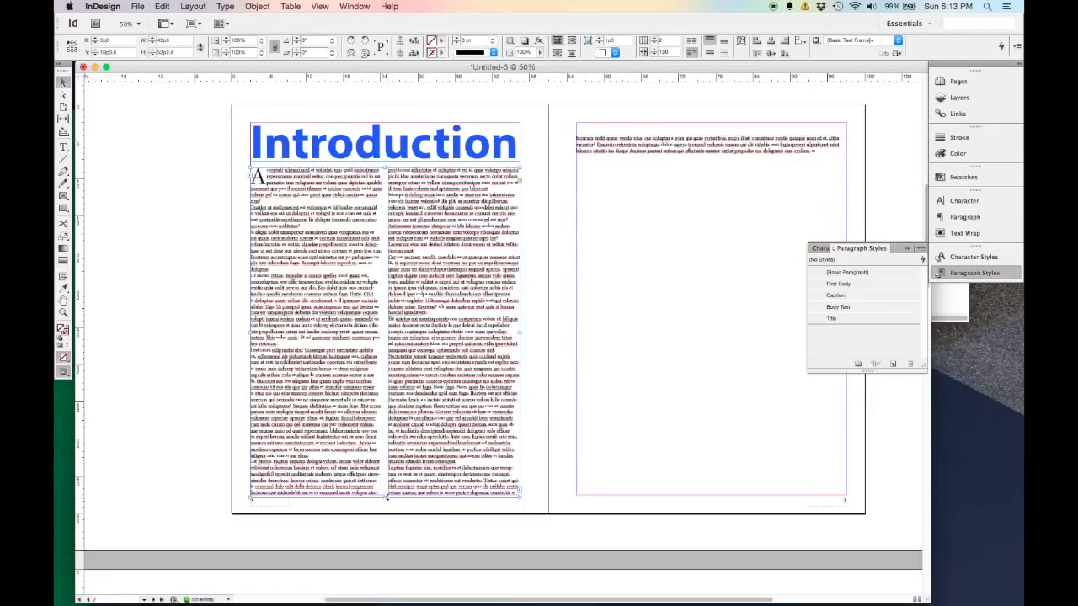
Set the text frame on page 3 to three columns.
{"action": "left_click", "coordinate": [634, 158]}
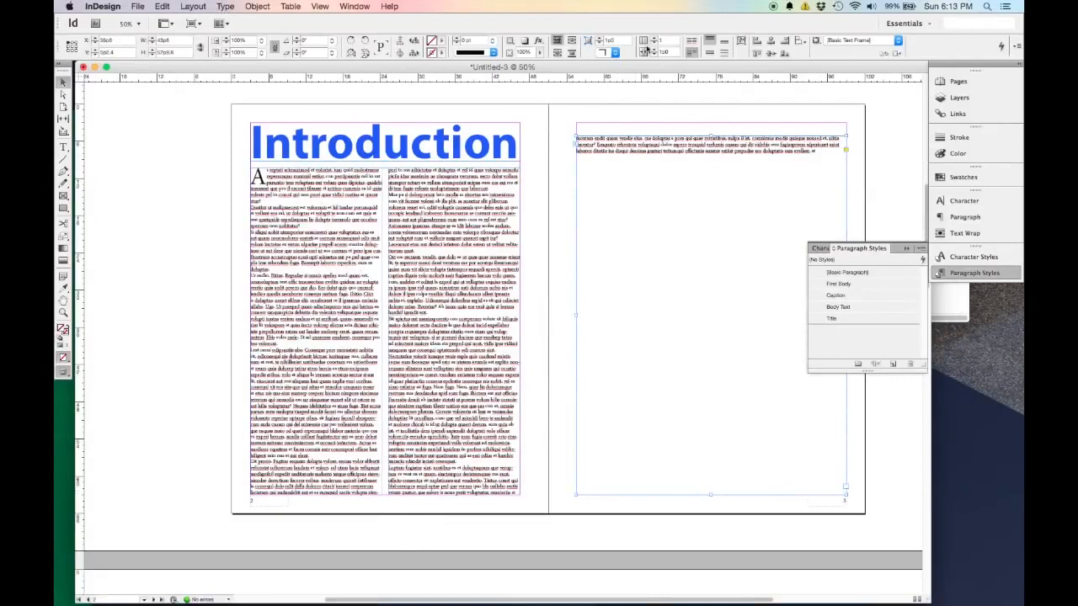
{"action": "left_click", "coordinate": [655, 39]}
{"action": "left_click", "coordinate": [656, 39]}
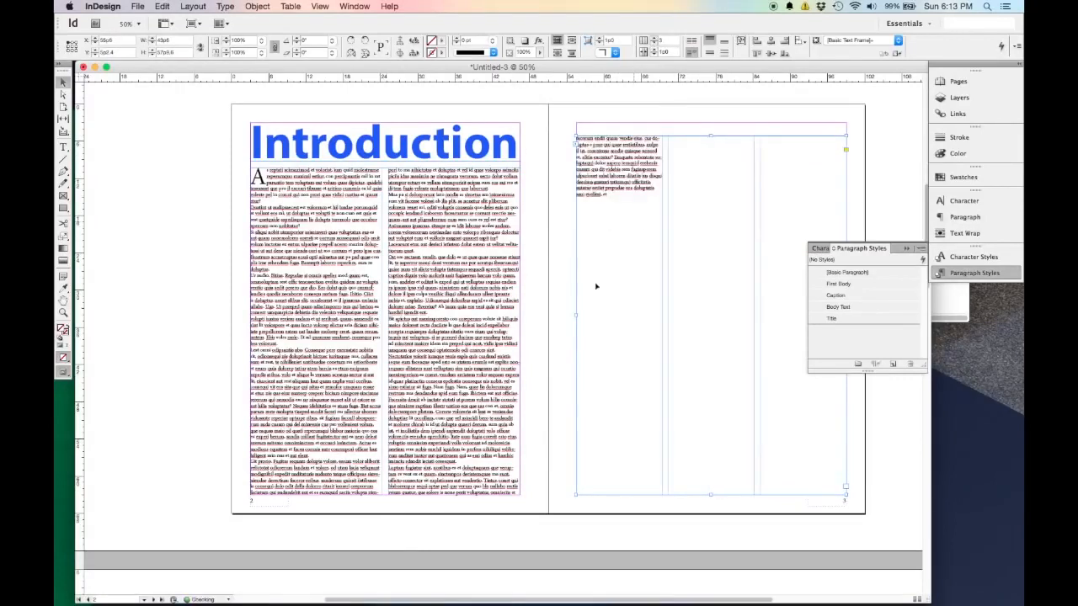
Fill the rest of the three-column frame on page 3 with placeholder text and deselect everything.
{"action": "left_click", "coordinate": [192, 268]}
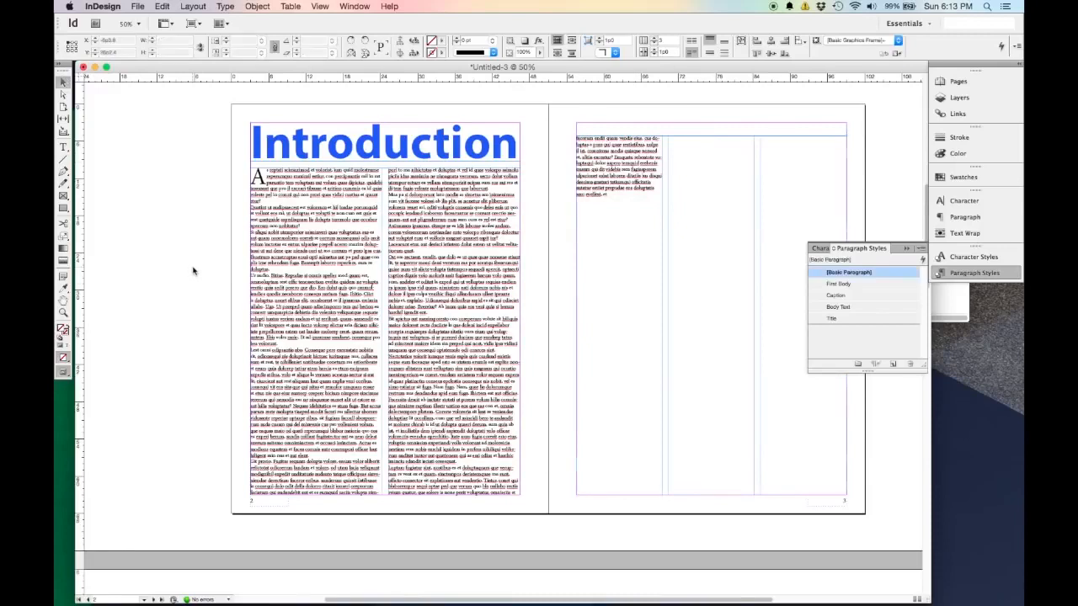
{"action": "double_click", "coordinate": [651, 232]}
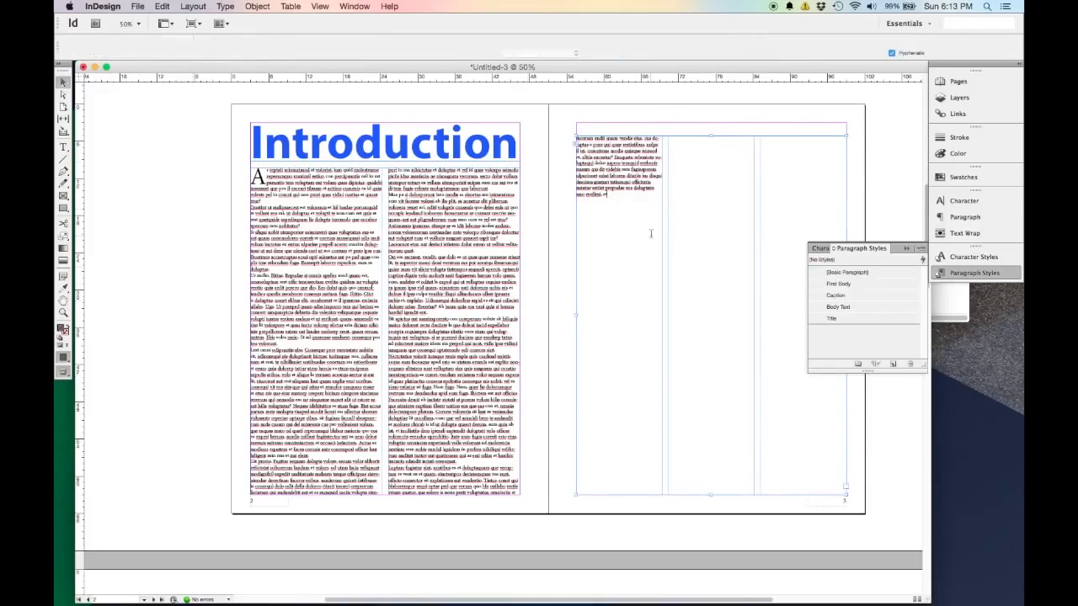
{"action": "left_click", "coordinate": [224, 6]}
{"action": "left_click", "coordinate": [225, 6]}
{"action": "left_click", "coordinate": [226, 7]}
{"action": "mouse_move", "coordinate": [238, 35]}
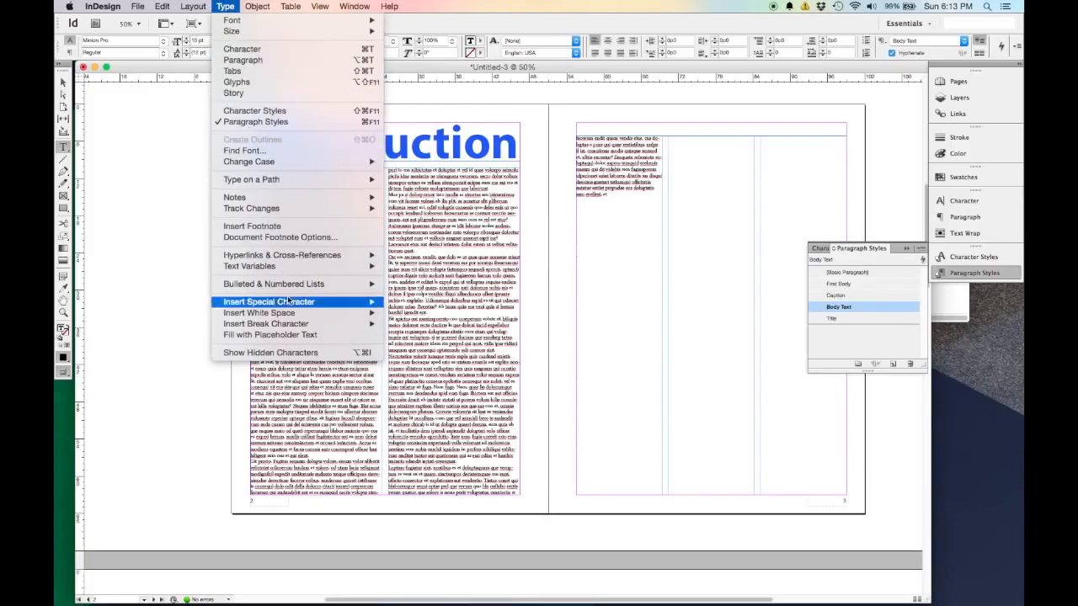
{"action": "left_click", "coordinate": [316, 335]}
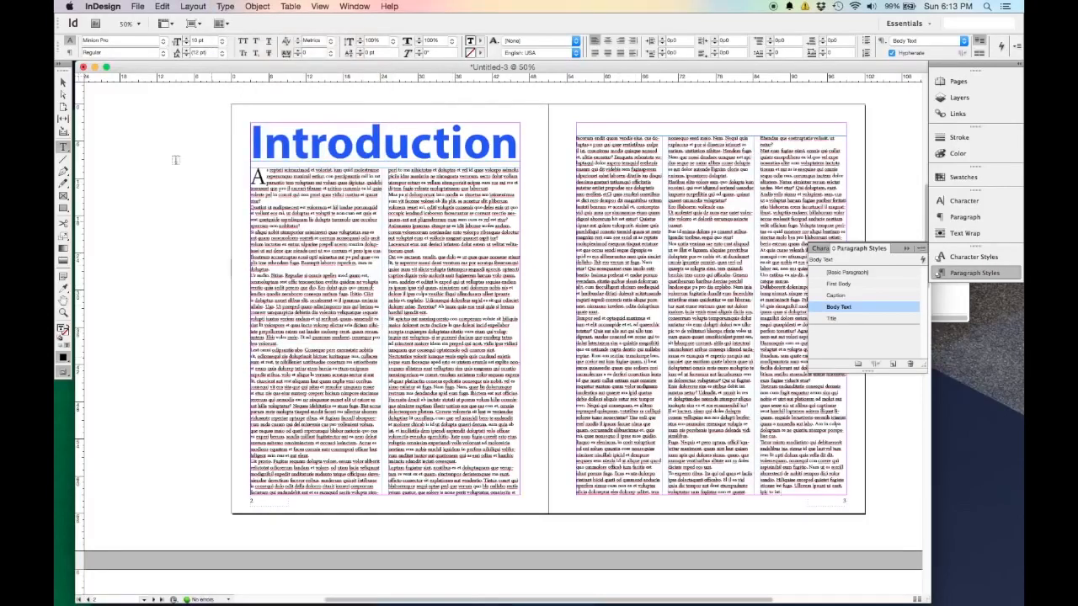
{"action": "left_click", "coordinate": [63, 82]}
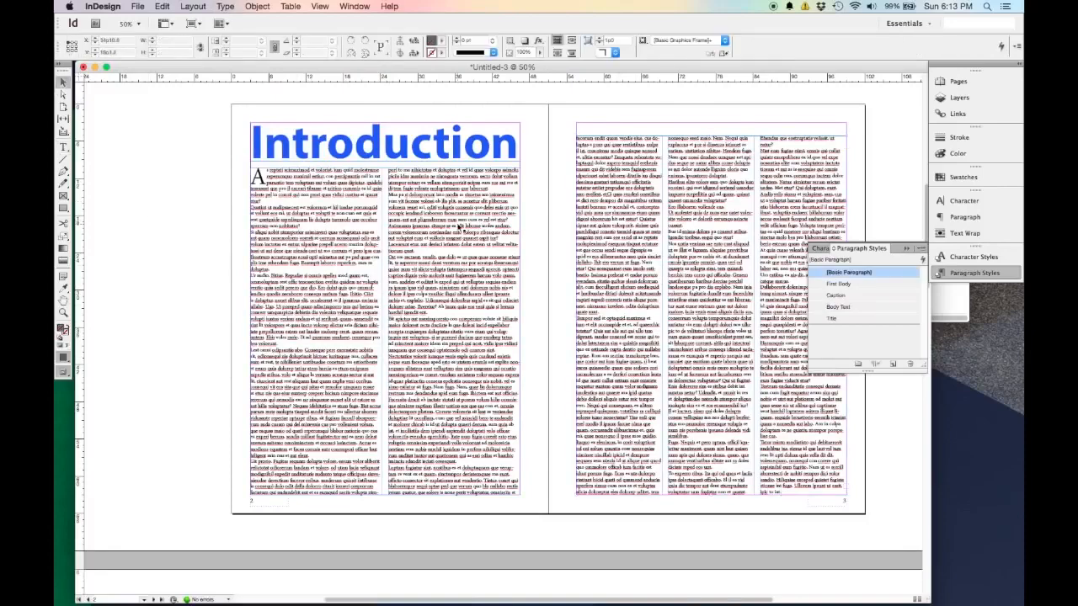
{"action": "left_click", "coordinate": [518, 180]}
{"action": "left_click", "coordinate": [211, 234]}
Place the image Citi Bike Launch.jpg from the IMAGES folder over the body text on page 2.
{"action": "scroll", "coordinate": [168, 216], "scroll_direction": "right", "scroll_amount": 3}
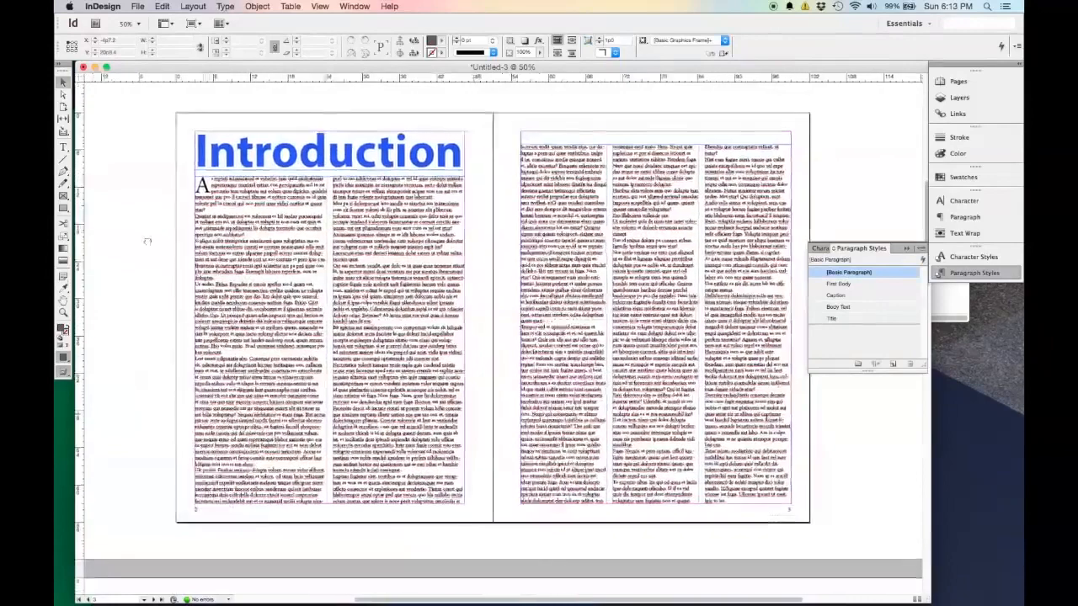
{"action": "left_click_drag", "start_coordinate": [147, 242], "coordinate": [155, 243]}
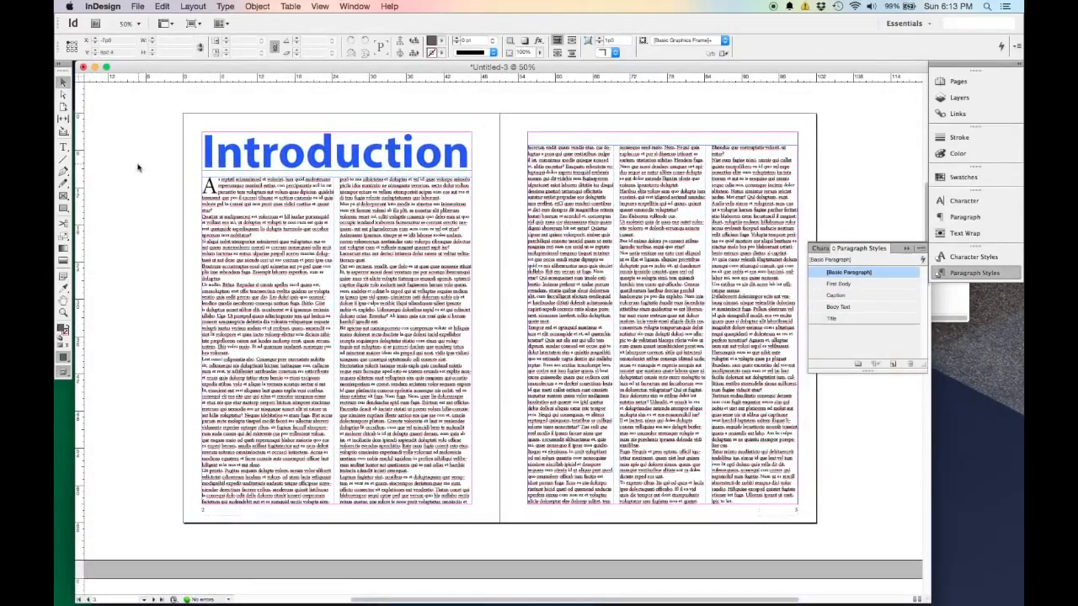
{"action": "left_click", "coordinate": [137, 6]}
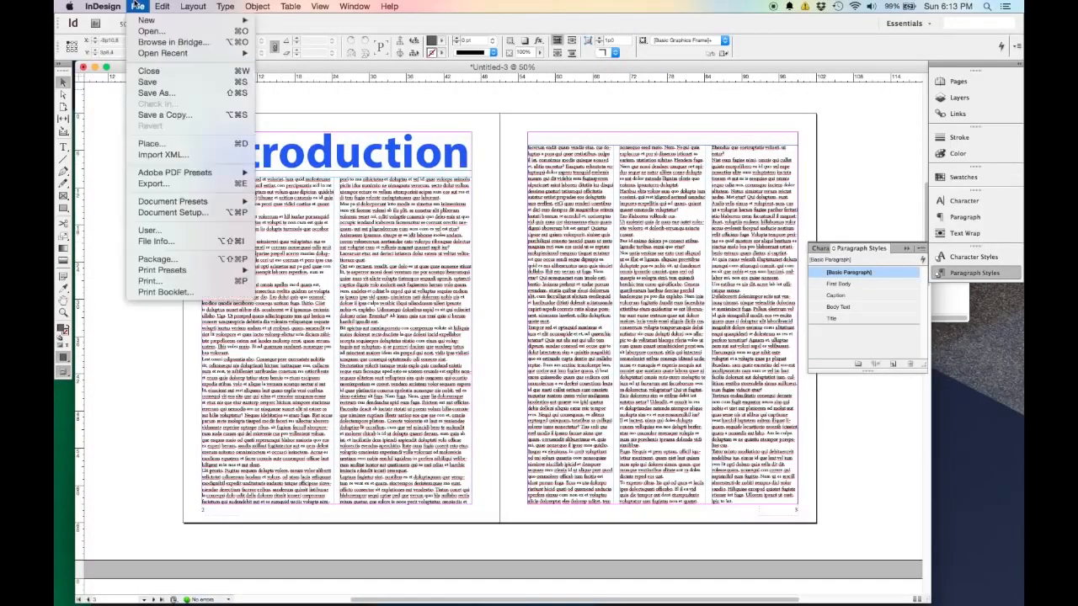
{"action": "left_click", "coordinate": [167, 145]}
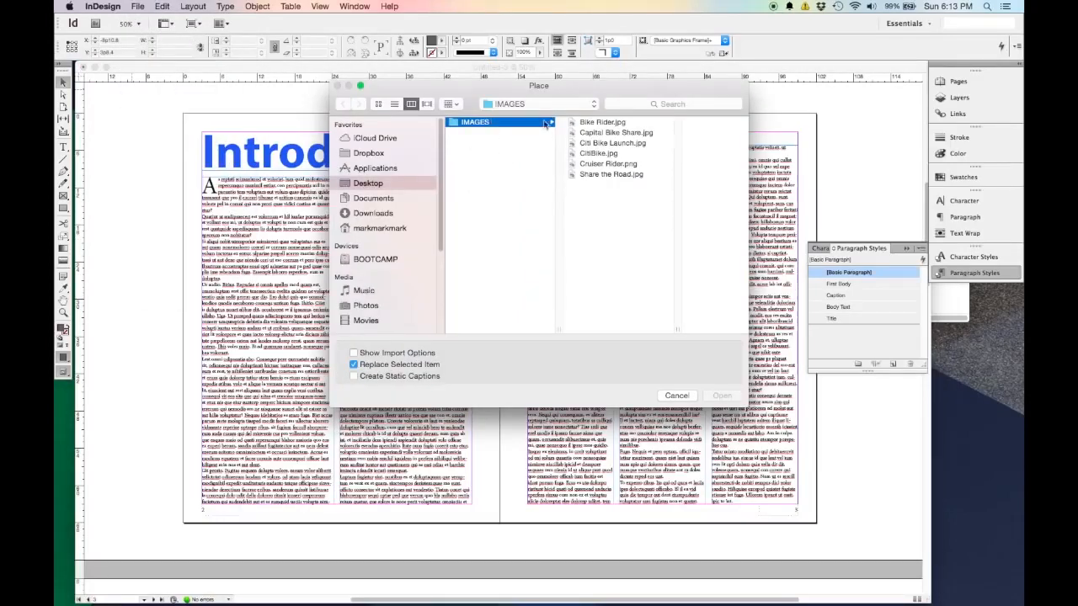
{"action": "left_click", "coordinate": [621, 144]}
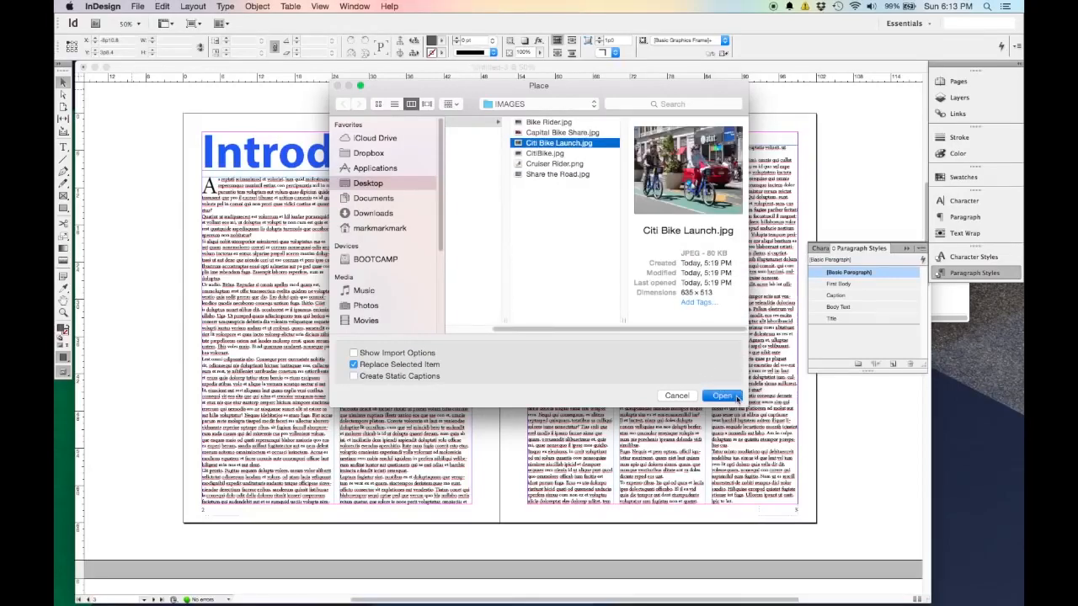
{"action": "left_click", "coordinate": [732, 395]}
{"action": "left_click", "coordinate": [272, 264]}
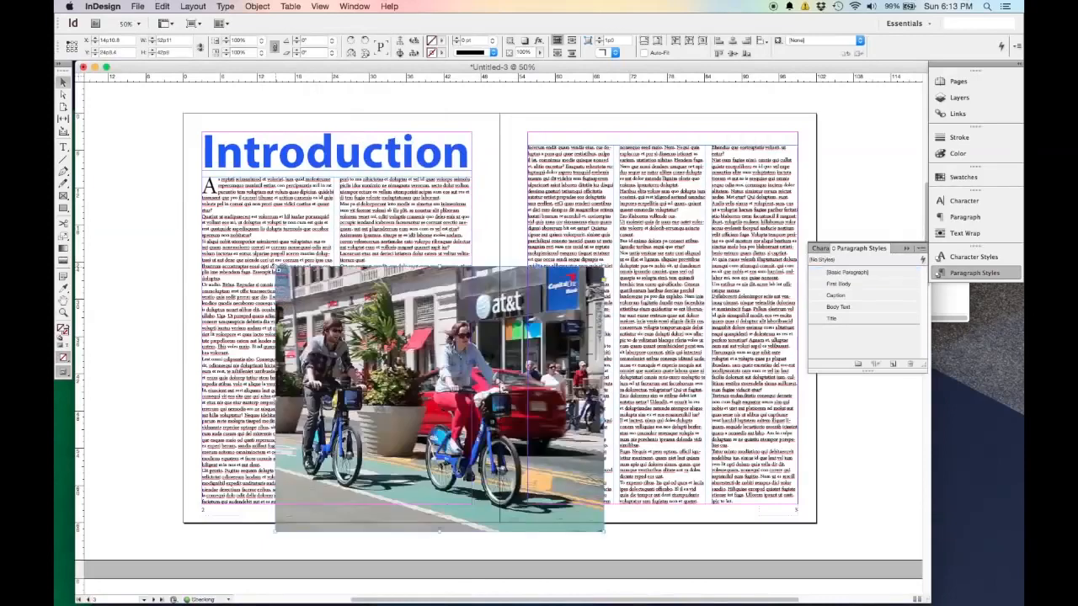
Move the photo to page 2's left margin and scale it down proportionally to about 27p7 wide.
{"action": "left_click_drag", "start_coordinate": [540, 406], "coordinate": [470, 357]}
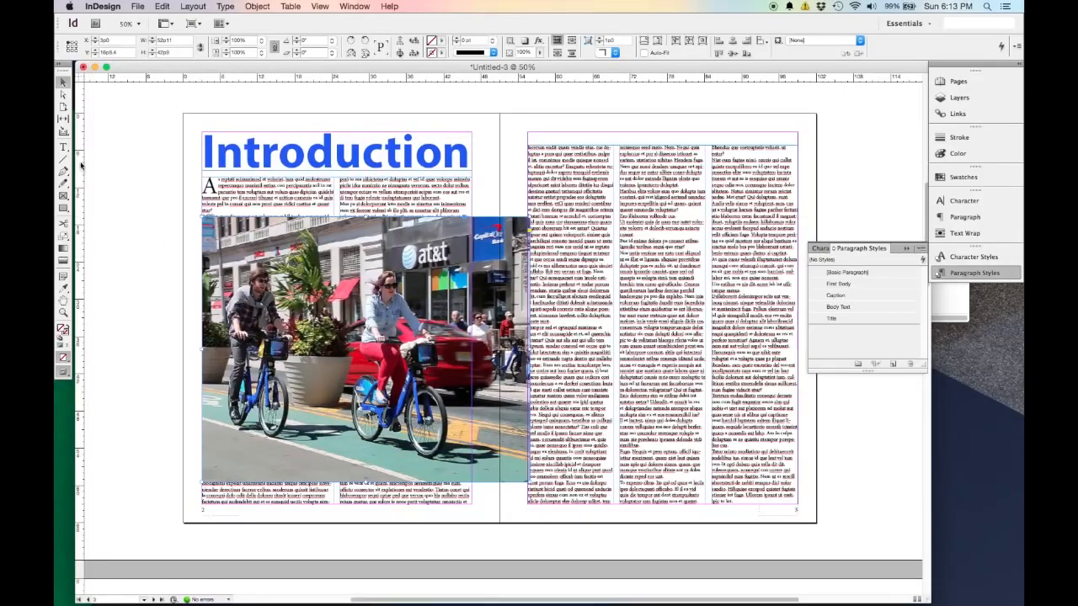
{"action": "left_click", "coordinate": [63, 237]}
{"action": "left_click_drag", "start_coordinate": [614, 552], "coordinate": [472, 436]}
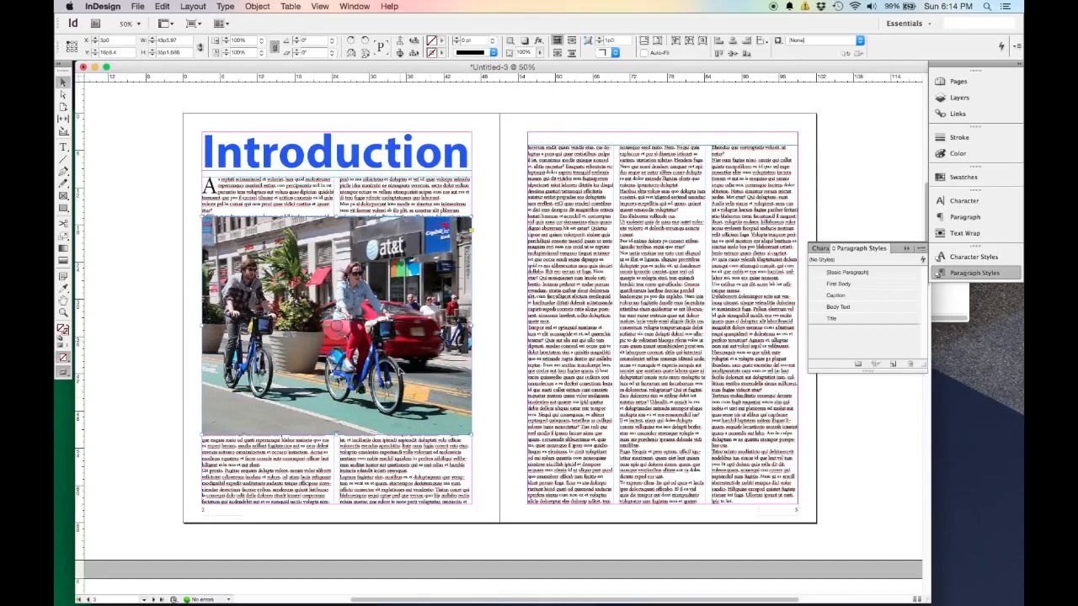
{"action": "left_click_drag", "start_coordinate": [472, 436], "coordinate": [392, 339]}
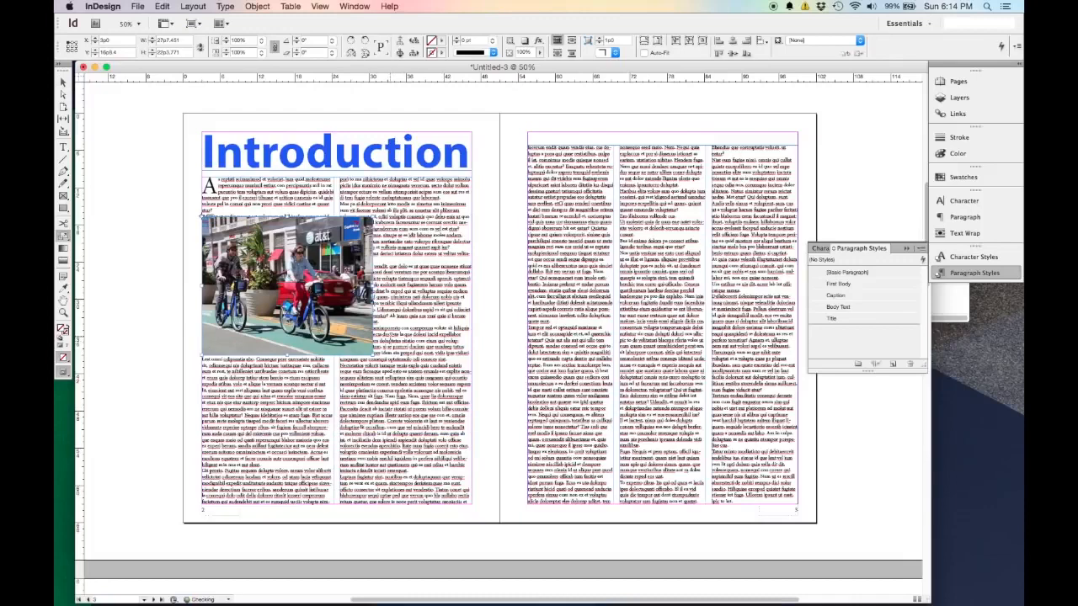
{"action": "left_click_drag", "start_coordinate": [411, 418], "coordinate": [392, 387]}
{"action": "left_click_drag", "start_coordinate": [391, 387], "coordinate": [333, 381]}
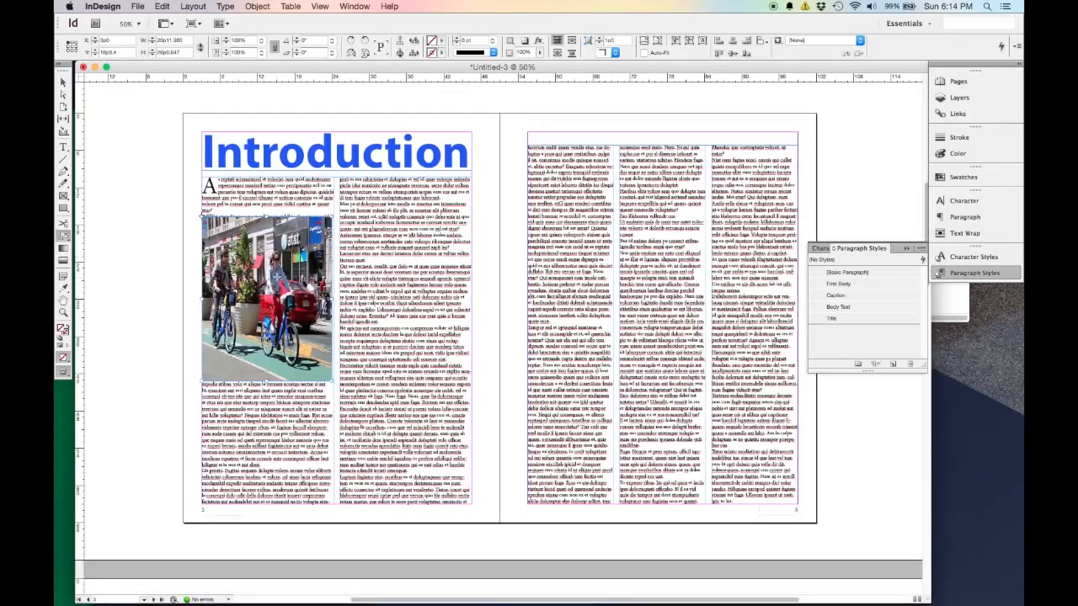
{"action": "key", "text": "super+z"}
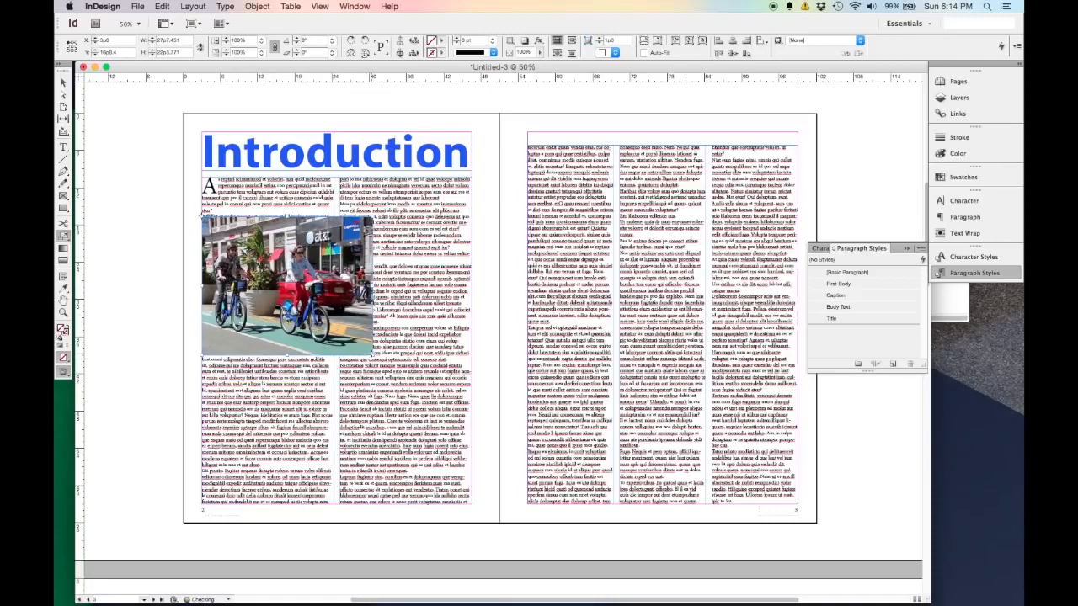
Scale the photo proportionally to about 29p5 wide, move it to straddle the two columns on page 2, and deselect it.
{"action": "left_click_drag", "start_coordinate": [374, 357], "coordinate": [385, 364]}
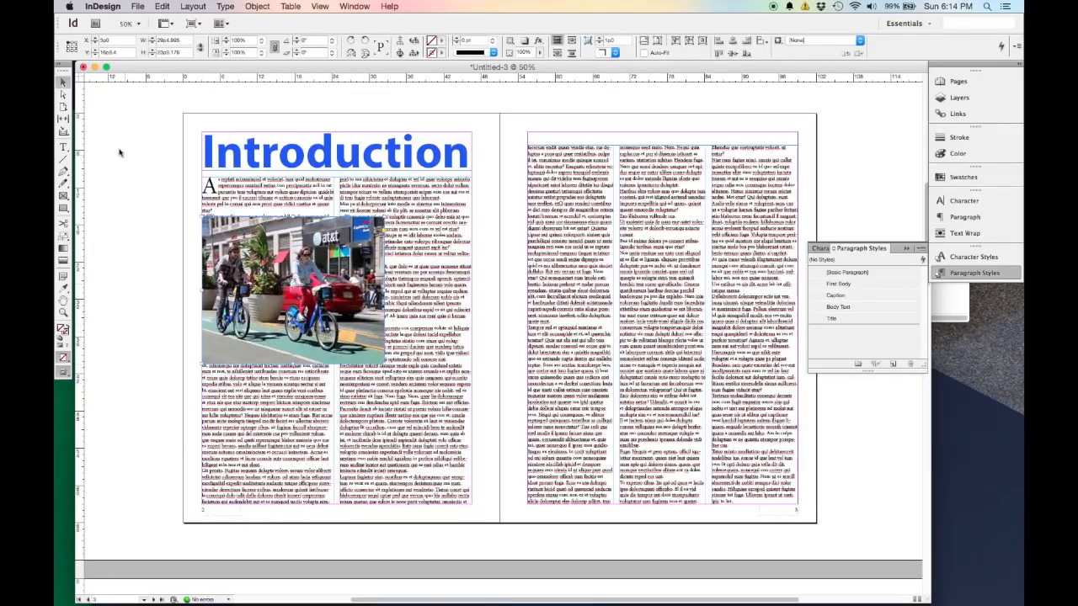
{"action": "left_click_drag", "start_coordinate": [324, 309], "coordinate": [370, 365]}
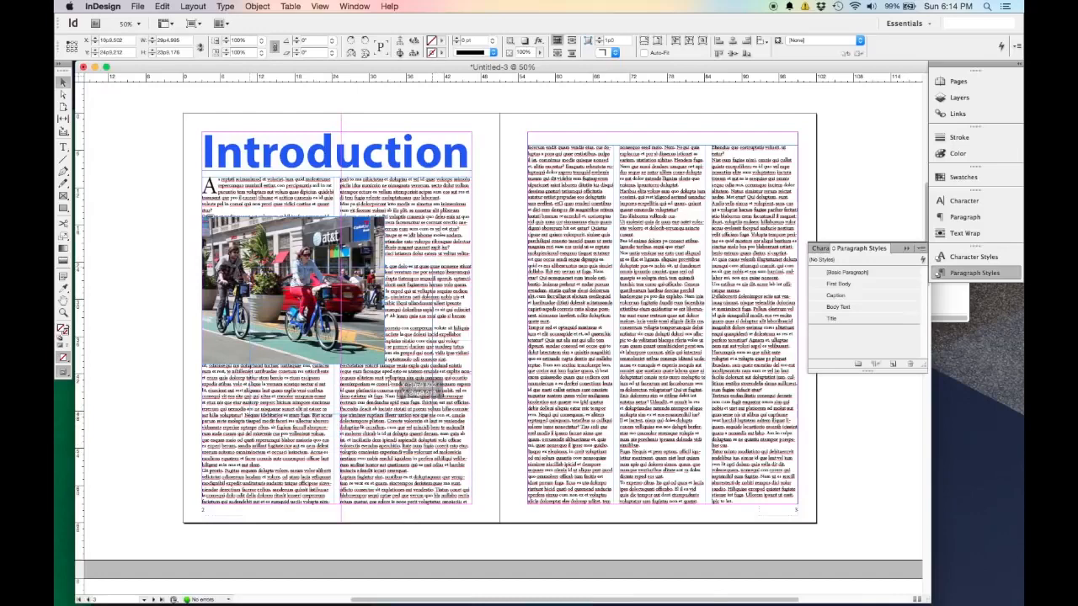
{"action": "left_click_drag", "start_coordinate": [370, 364], "coordinate": [370, 364]}
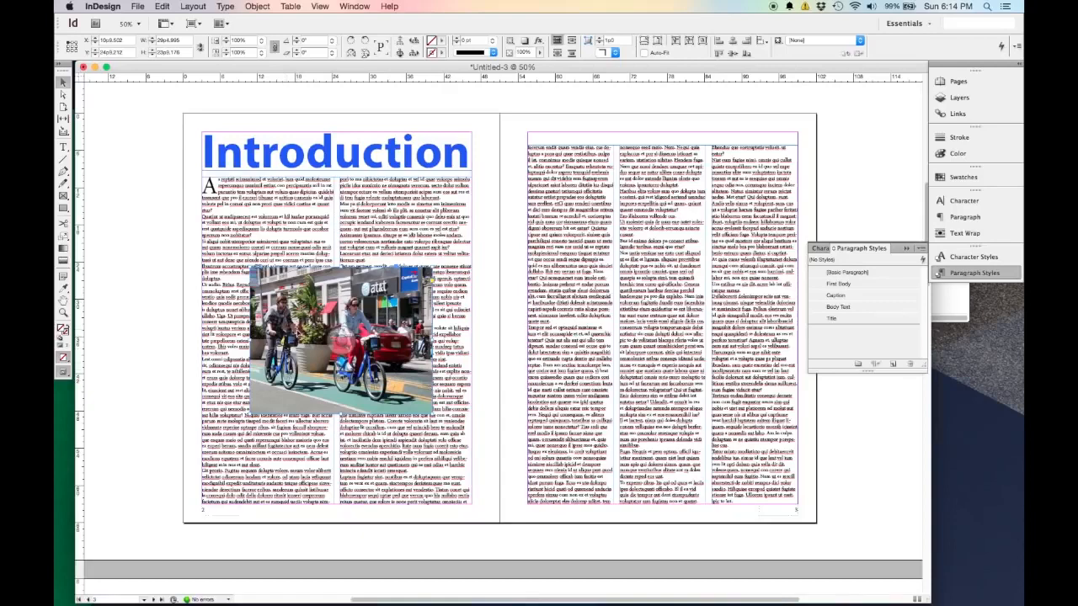
{"action": "left_click", "coordinate": [149, 252]}
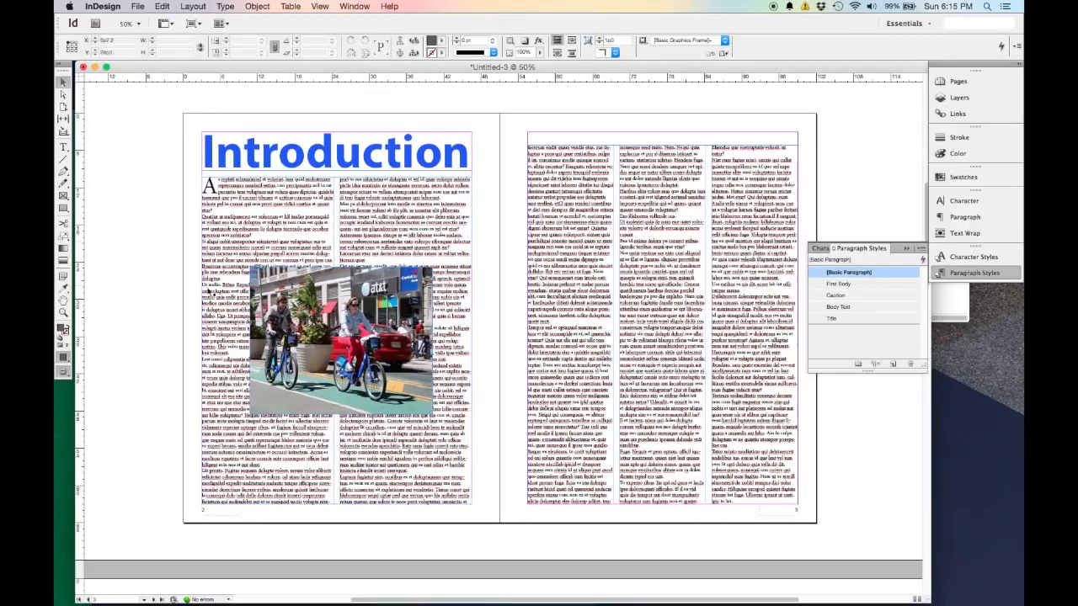
Make the page 2 body text wrap around the photo's bounding box and deselect the photo.
{"action": "left_click", "coordinate": [411, 292]}
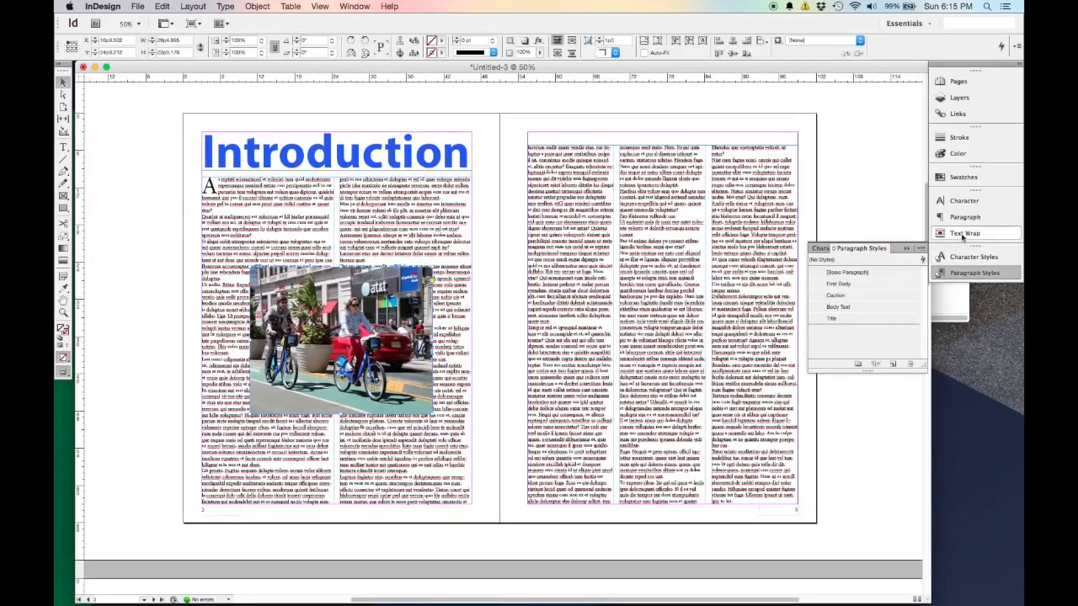
{"action": "left_click", "coordinate": [365, 7]}
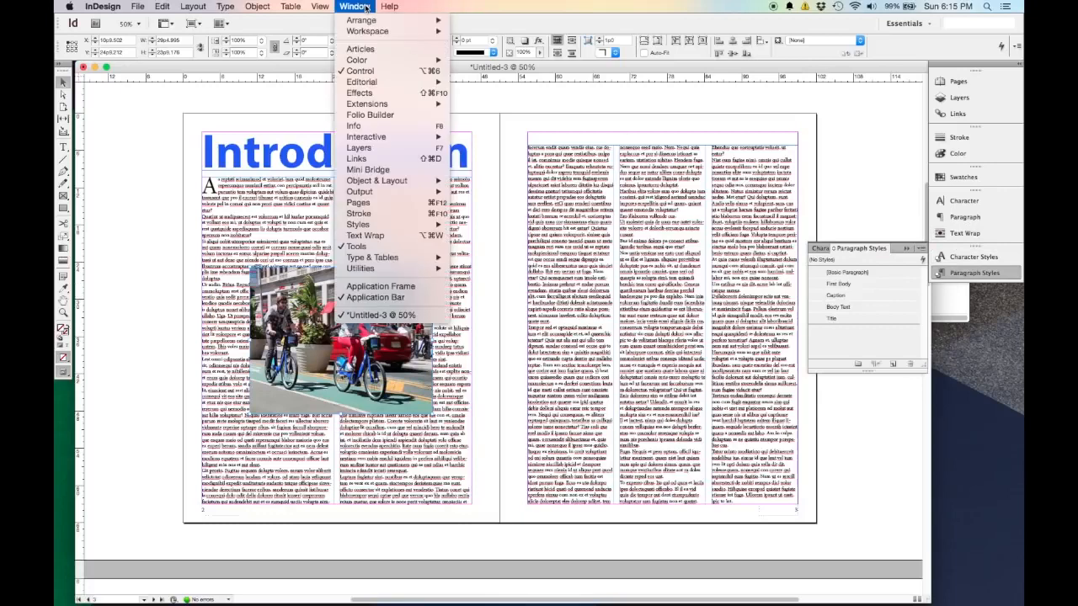
{"action": "mouse_move", "coordinate": [404, 264]}
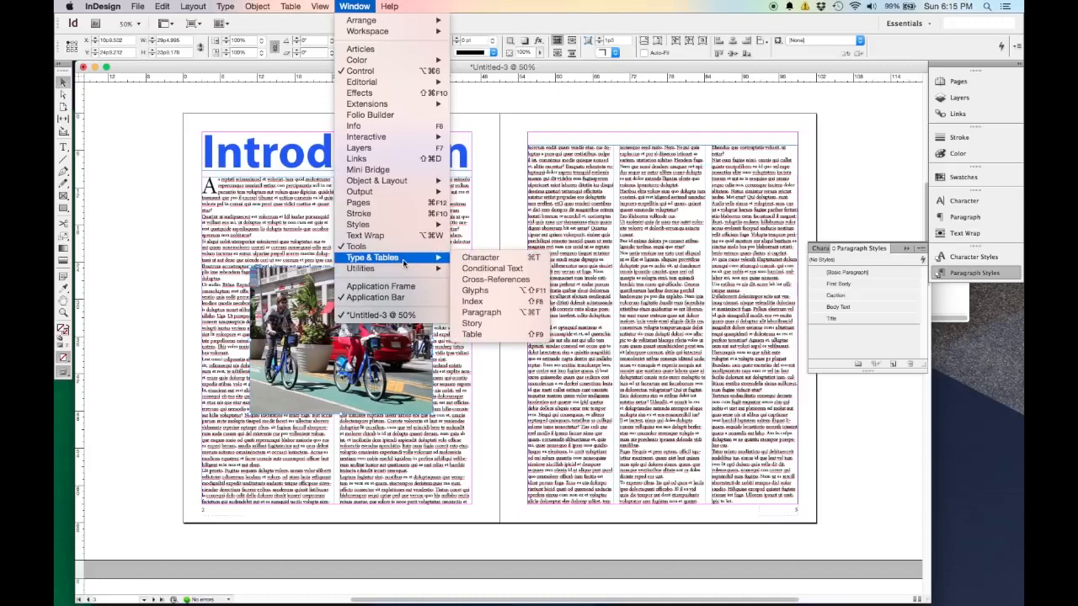
{"action": "left_click", "coordinate": [960, 240]}
{"action": "left_click", "coordinate": [960, 234]}
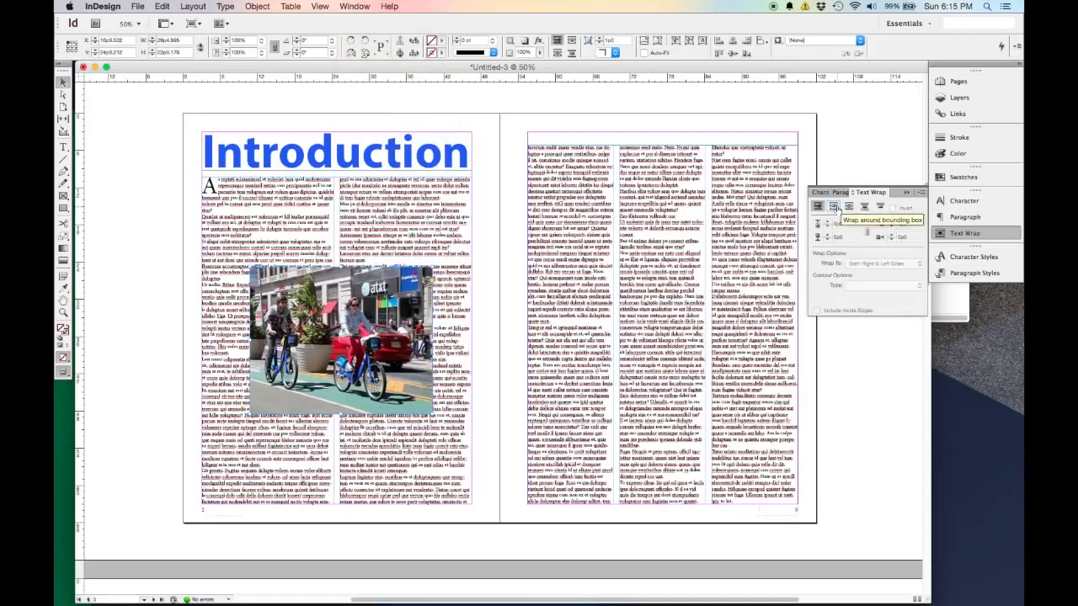
{"action": "left_click", "coordinate": [835, 208]}
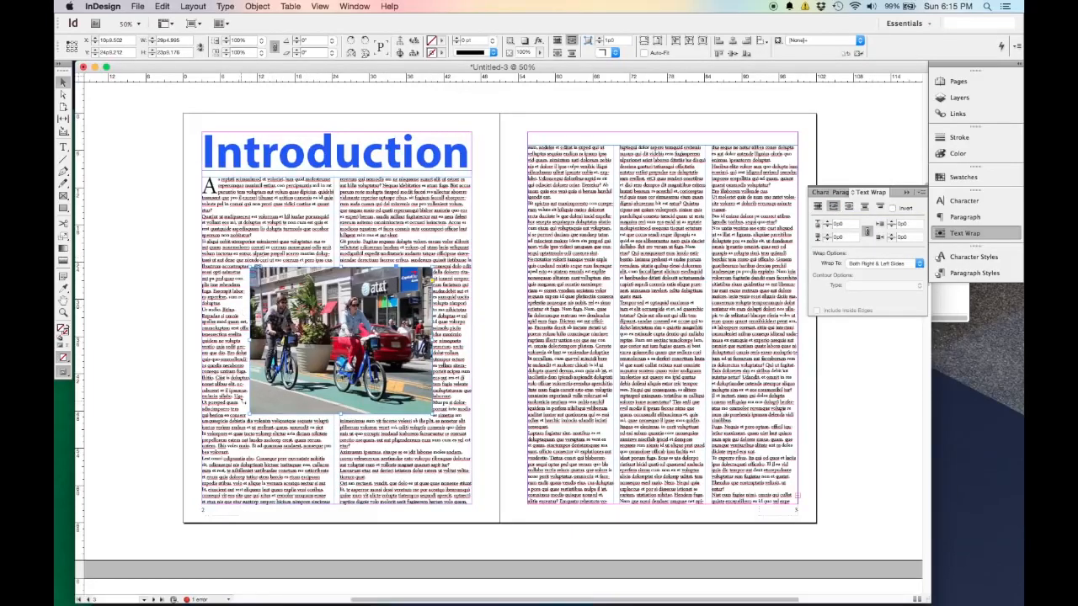
{"action": "left_click", "coordinate": [475, 348]}
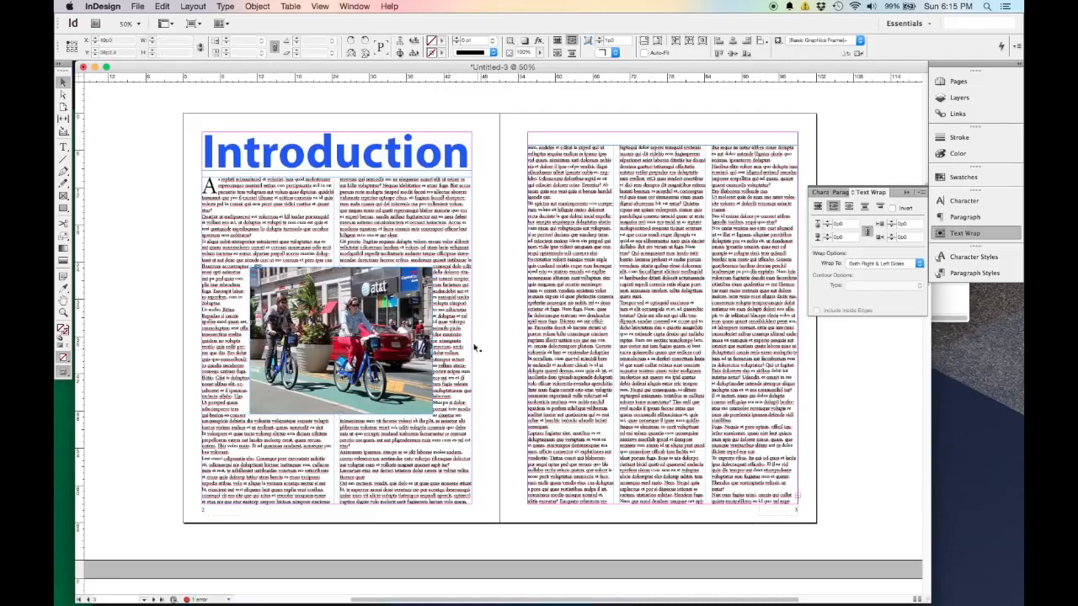
Set the photo's text wrap offset to 0p8 on all four sides, keeping the offsets linked, and deselect it.
{"action": "scroll", "coordinate": [458, 344], "scroll_direction": "up", "scroll_amount": 3}
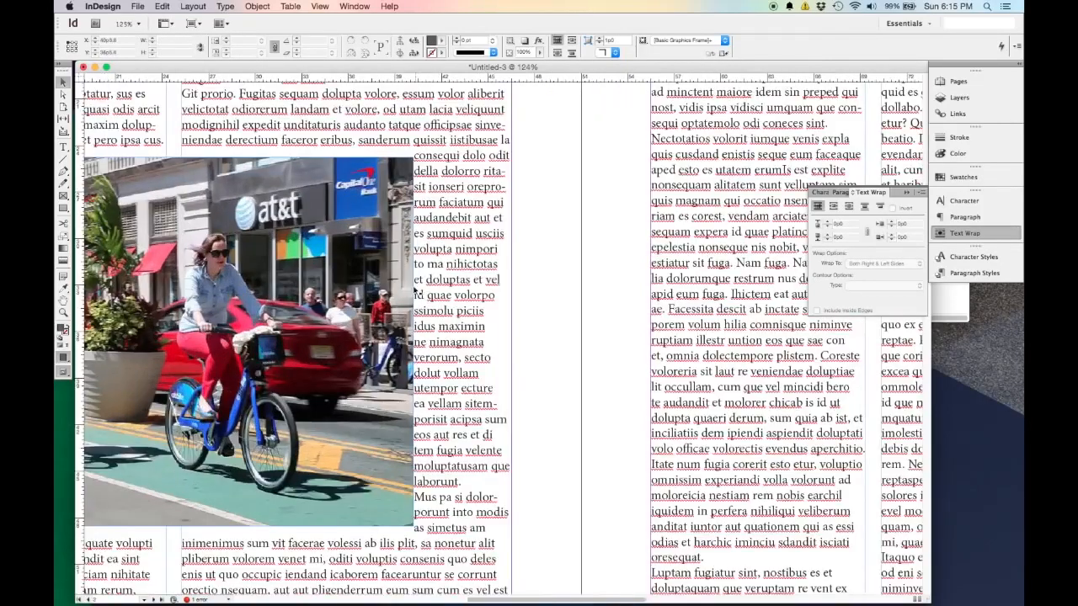
{"action": "scroll", "coordinate": [364, 308], "scroll_direction": "left", "scroll_amount": 5}
{"action": "scroll", "coordinate": [364, 308], "scroll_direction": "down", "scroll_amount": 1}
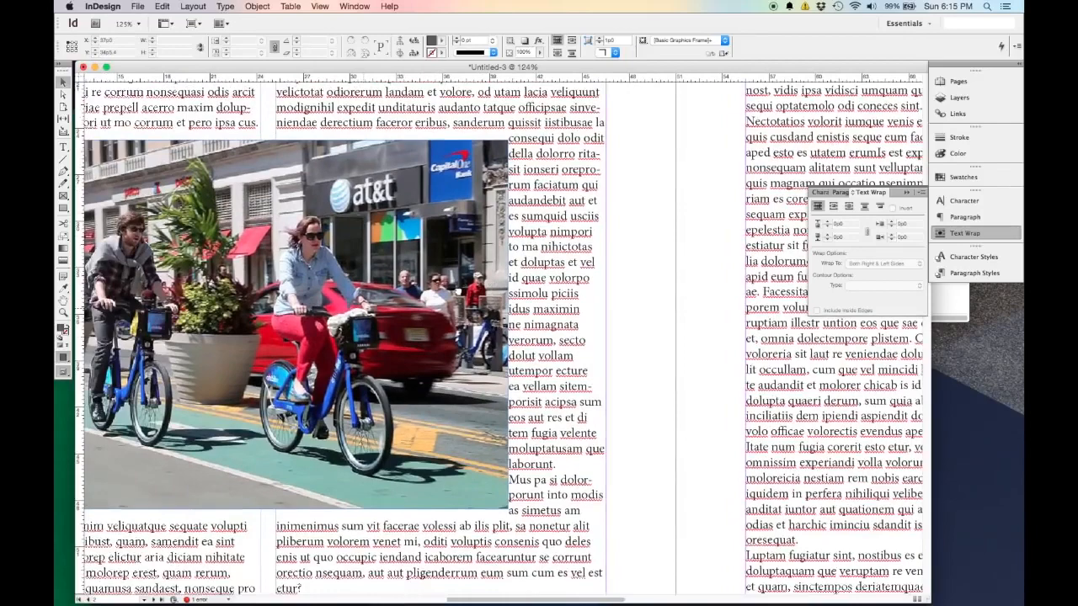
{"action": "scroll", "coordinate": [514, 308], "scroll_direction": "down", "scroll_amount": 1}
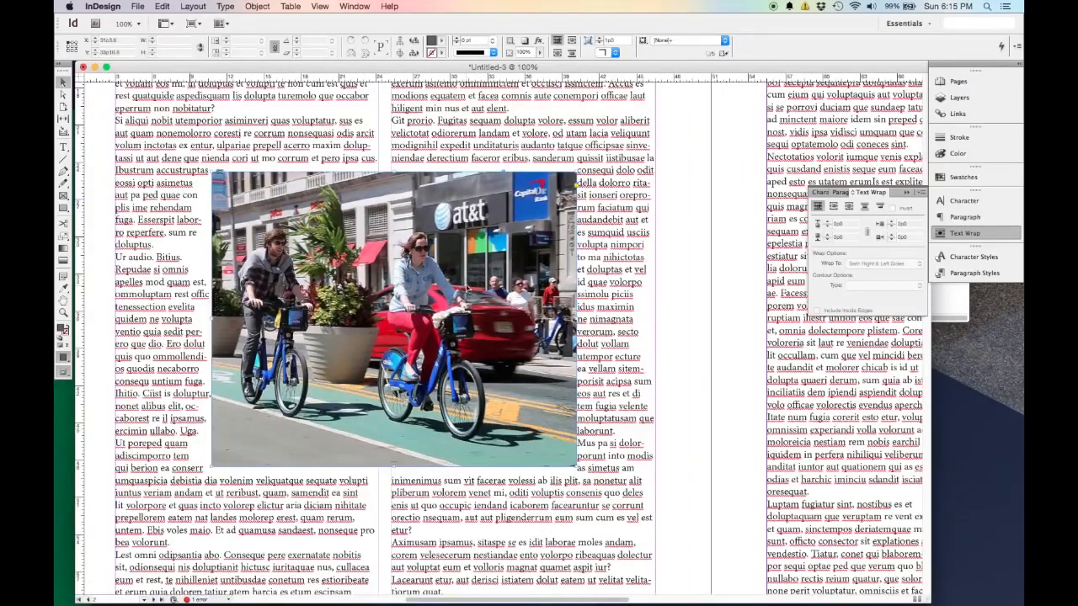
{"action": "left_click", "coordinate": [515, 304]}
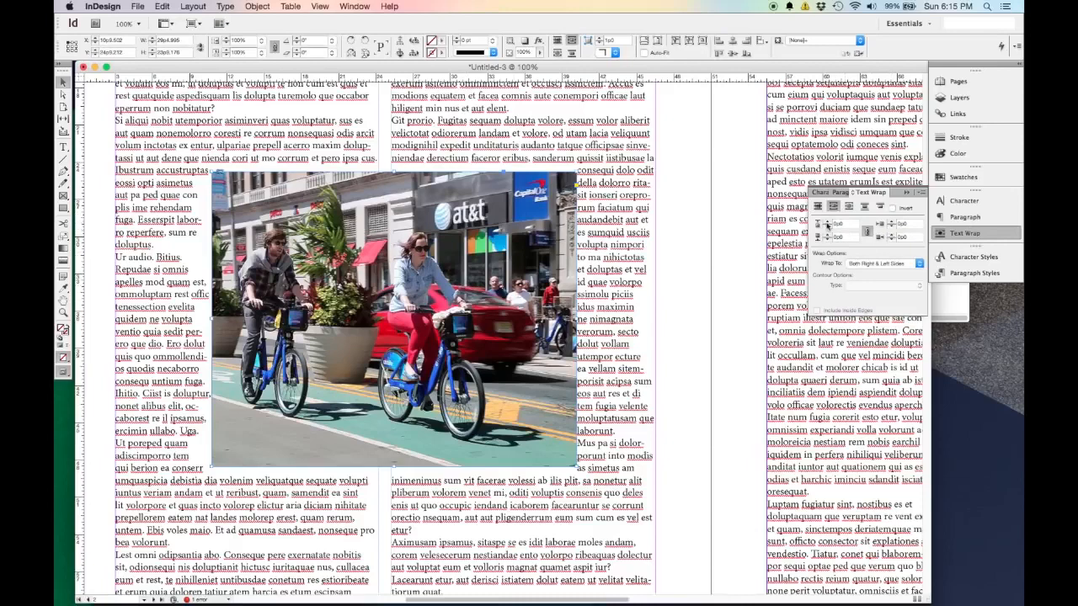
{"action": "left_click", "coordinate": [869, 233]}
{"action": "left_click", "coordinate": [828, 223]}
{"action": "left_click", "coordinate": [828, 224]}
{"action": "left_click", "coordinate": [828, 223]}
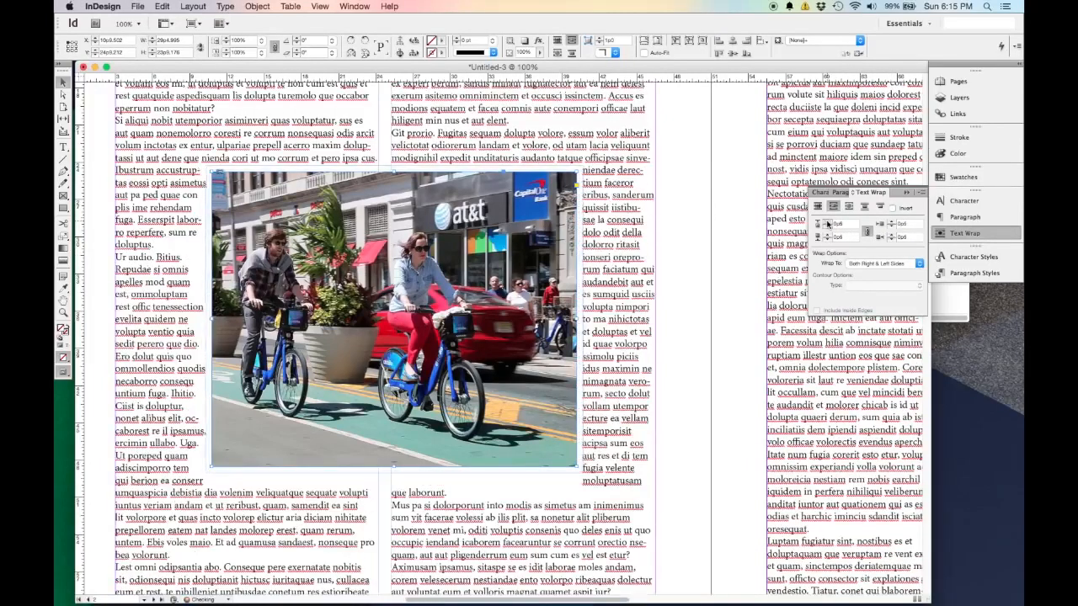
{"action": "left_click", "coordinate": [828, 223]}
{"action": "left_click", "coordinate": [828, 223]}
{"action": "left_click", "coordinate": [828, 223]}
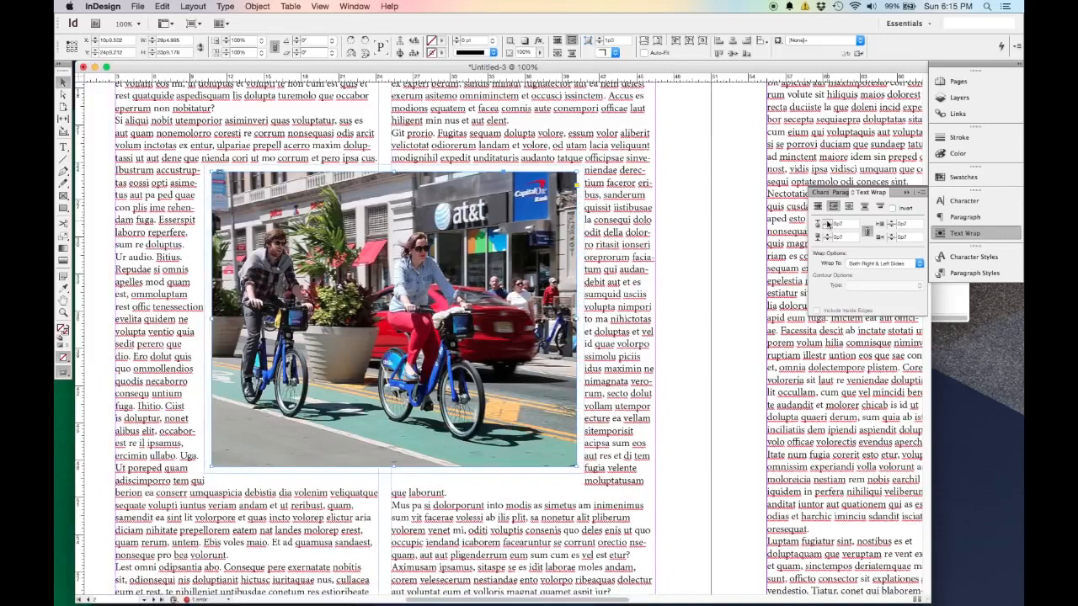
{"action": "left_click", "coordinate": [828, 223]}
{"action": "left_click", "coordinate": [698, 307]}
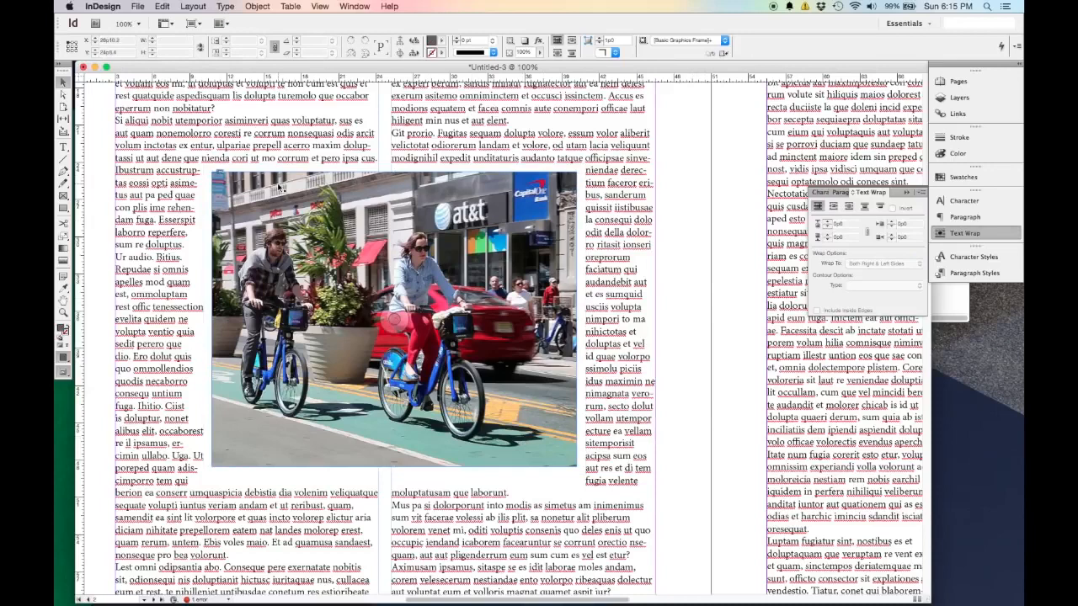
Increase the photo's text wrap offset by one more increment on all sides and deselect it.
{"action": "left_click", "coordinate": [344, 312]}
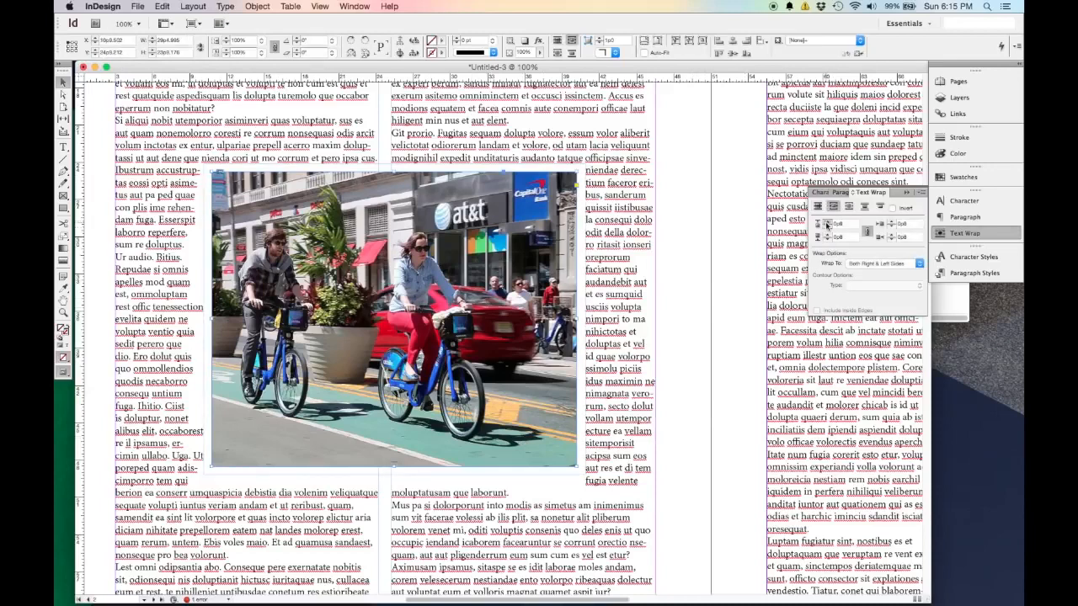
{"action": "left_click", "coordinate": [827, 223]}
{"action": "left_click", "coordinate": [682, 282]}
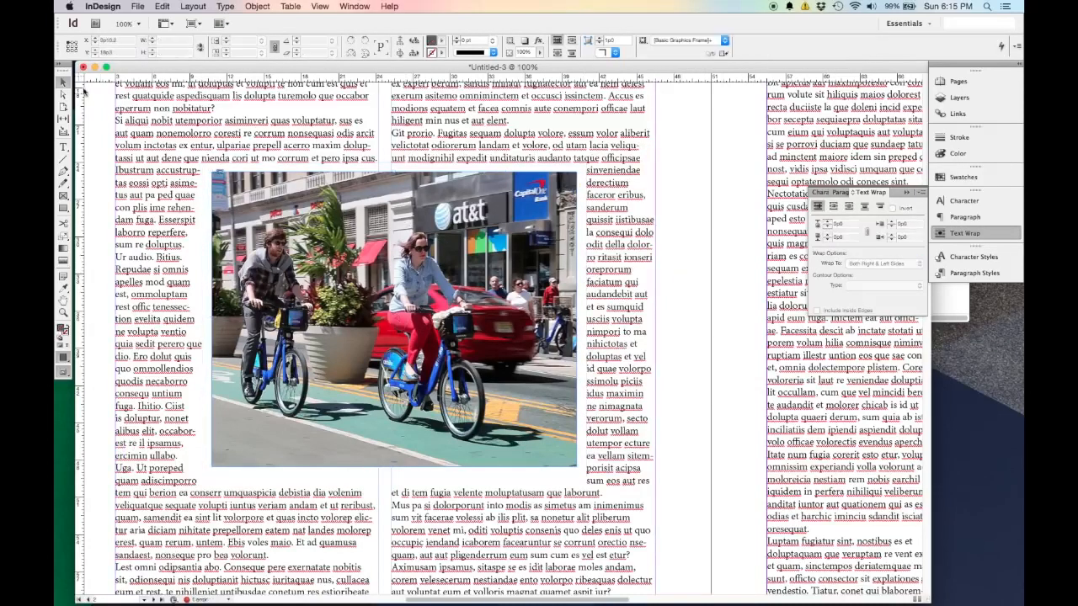
Extend the top edge of page 3's three-column text frame up to the top margin and deselect it.
{"action": "key", "text": "super+minus"}
{"action": "key", "text": "super+minus"}
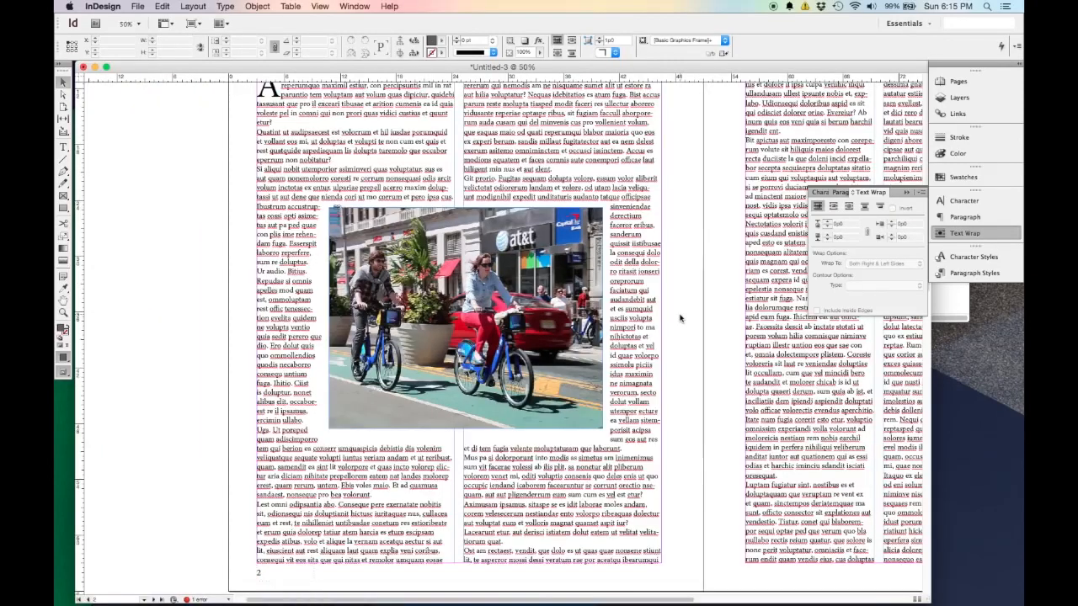
{"action": "scroll", "coordinate": [682, 317], "scroll_direction": "right", "scroll_amount": 5}
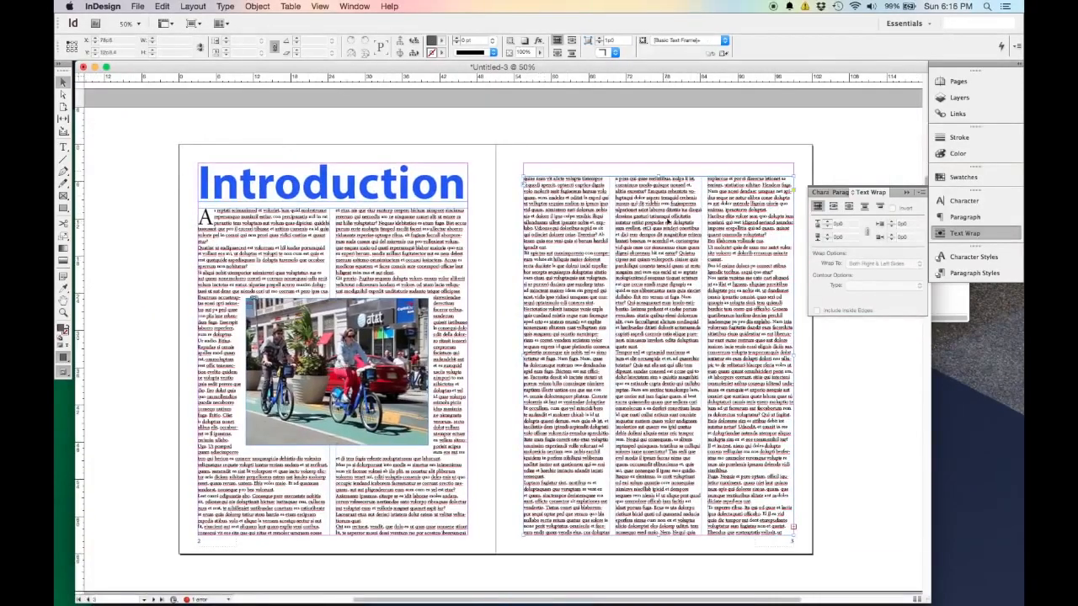
{"action": "left_click", "coordinate": [669, 225]}
{"action": "left_click_drag", "start_coordinate": [659, 177], "coordinate": [660, 163]}
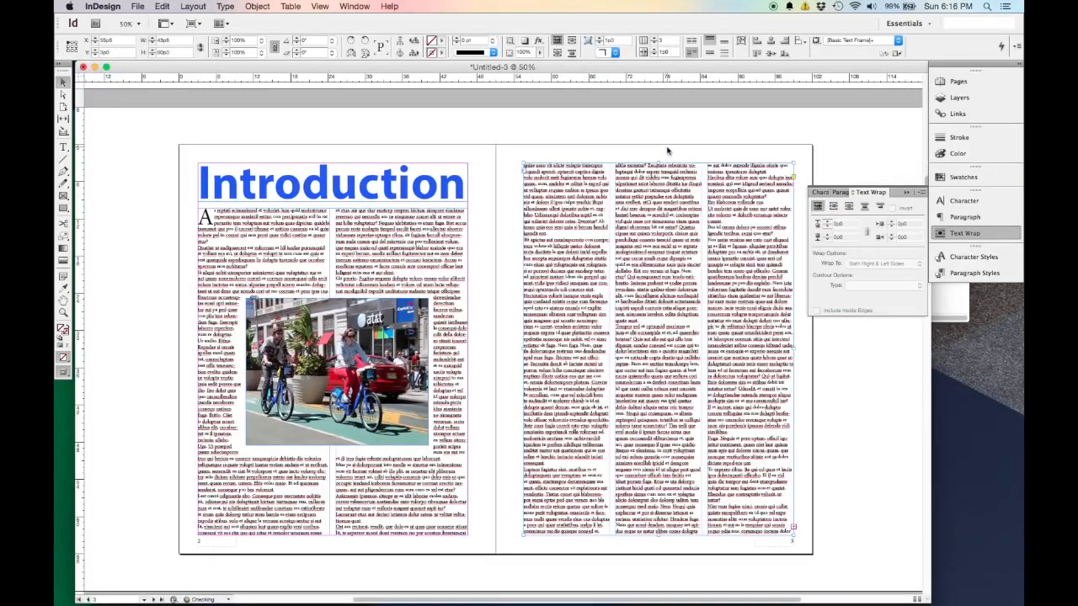
{"action": "left_click", "coordinate": [668, 149]}
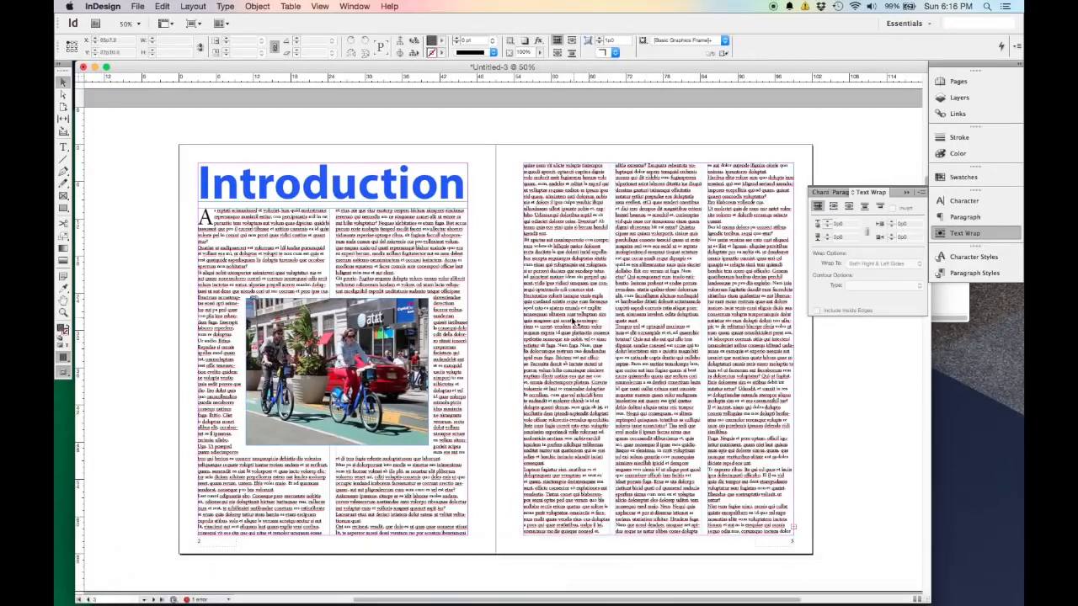
Place Cruiser Rider.png on page 3 across all three columns, about 43p6 wide.
{"action": "key", "text": "super+d"}
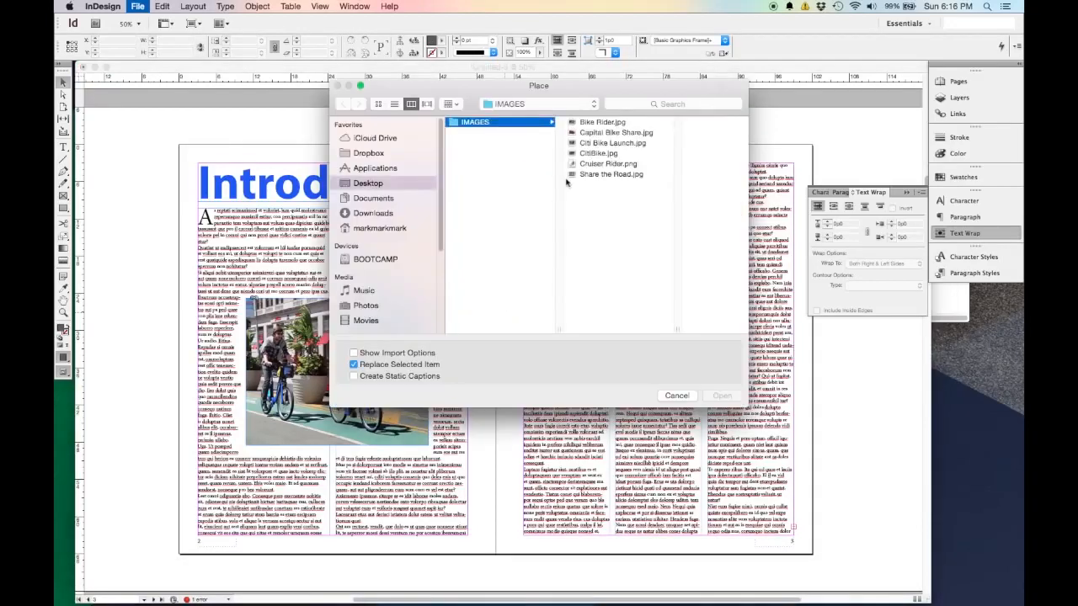
{"action": "left_click", "coordinate": [608, 163]}
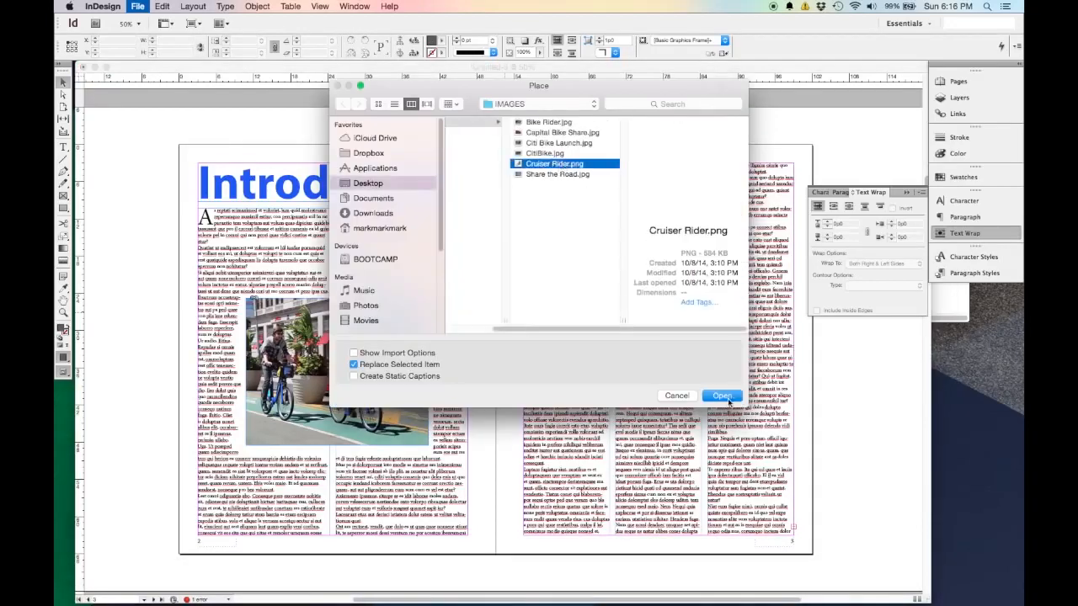
{"action": "left_click", "coordinate": [735, 399]}
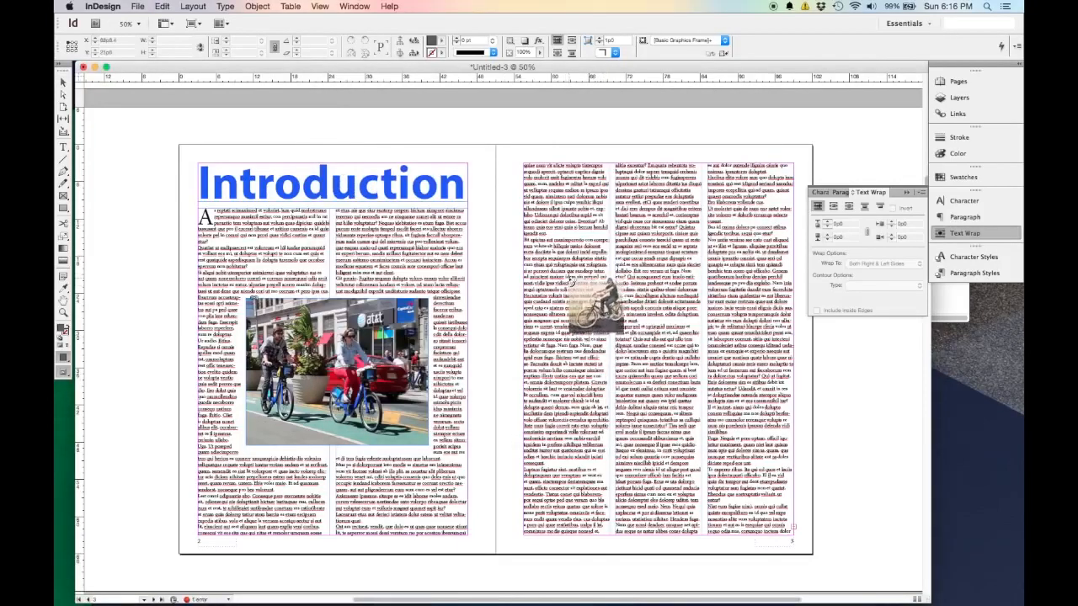
{"action": "left_click", "coordinate": [524, 258]}
{"action": "left_click_drag", "start_coordinate": [523, 258], "coordinate": [795, 487]}
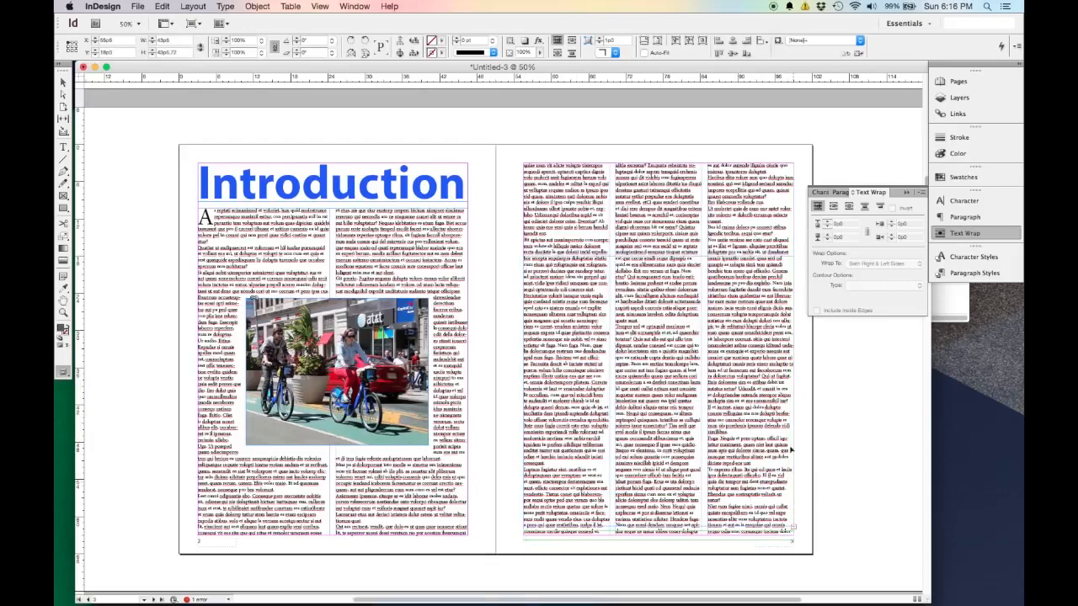
Crop the cruiser photo's frame on its left side to about 38p7 wide, reposition it slightly up and left, and deselect it.
{"action": "left_click_drag", "start_coordinate": [742, 362], "coordinate": [742, 350]}
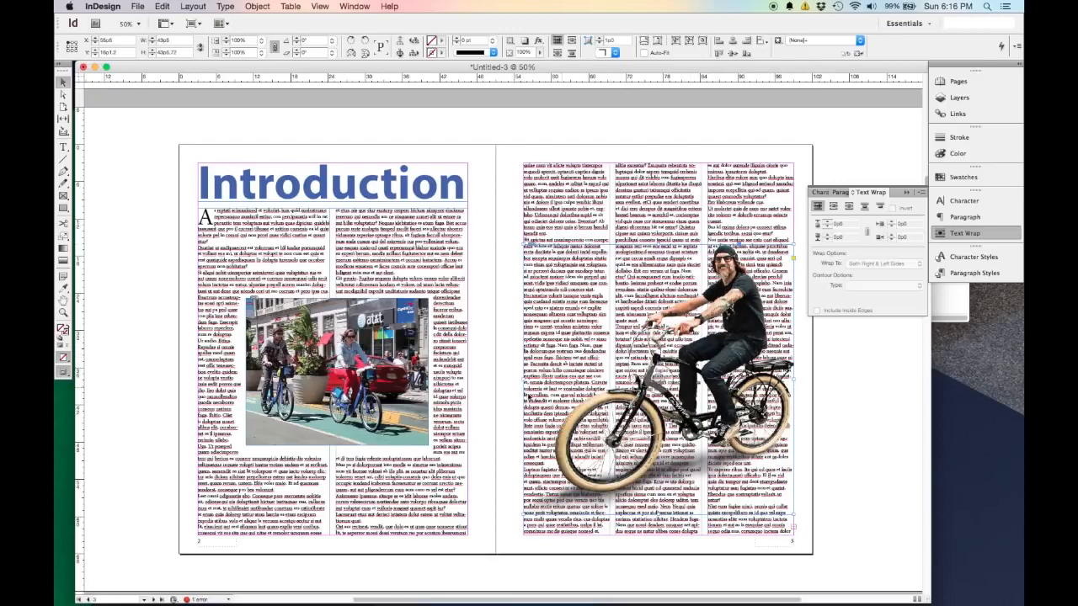
{"action": "left_click_drag", "start_coordinate": [539, 379], "coordinate": [553, 379]}
{"action": "left_click_drag", "start_coordinate": [707, 373], "coordinate": [684, 374]}
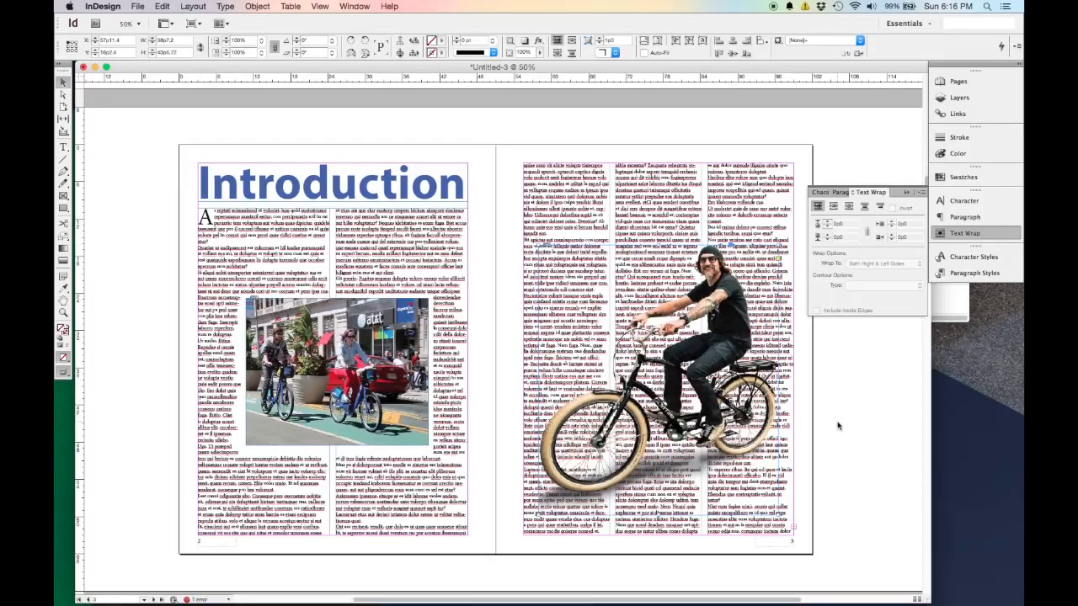
{"action": "left_click", "coordinate": [838, 427]}
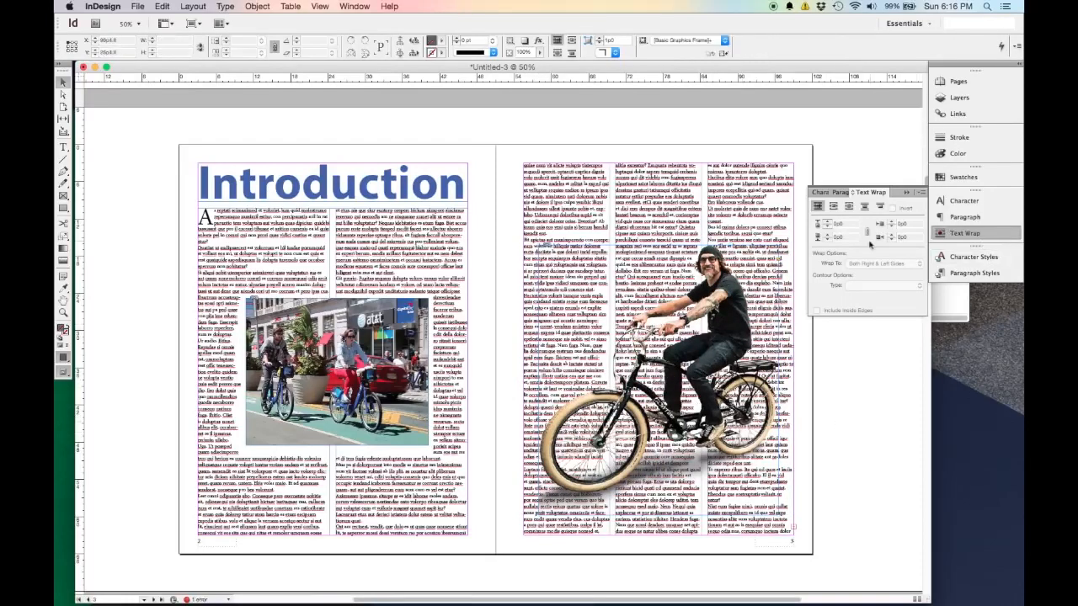
Make the page 3 body text wrap around the cruiser photo's bounding box.
{"action": "left_click", "coordinate": [833, 207]}
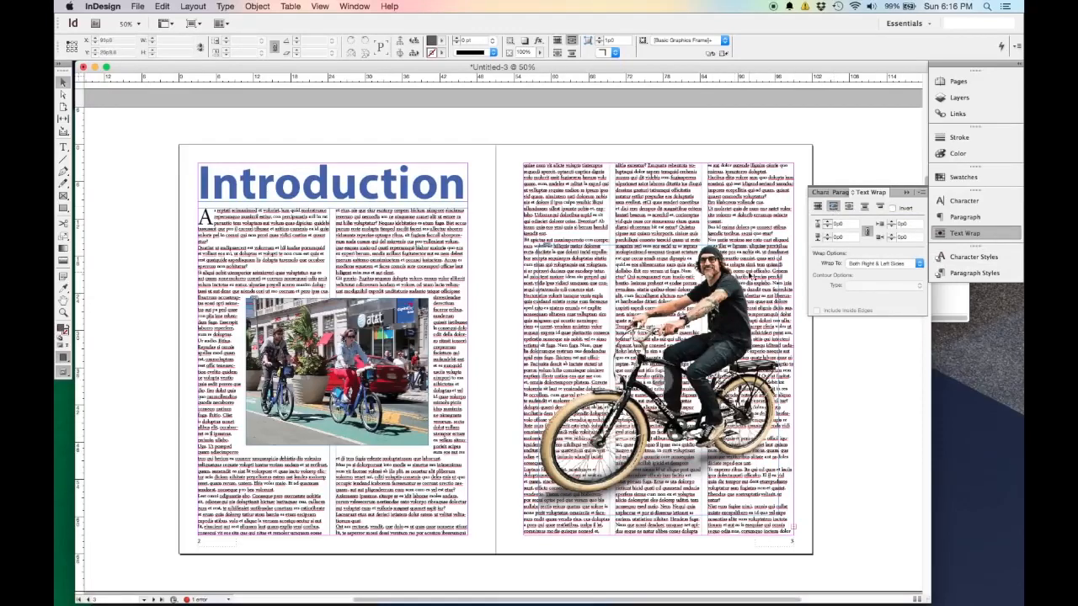
{"action": "left_click", "coordinate": [707, 298]}
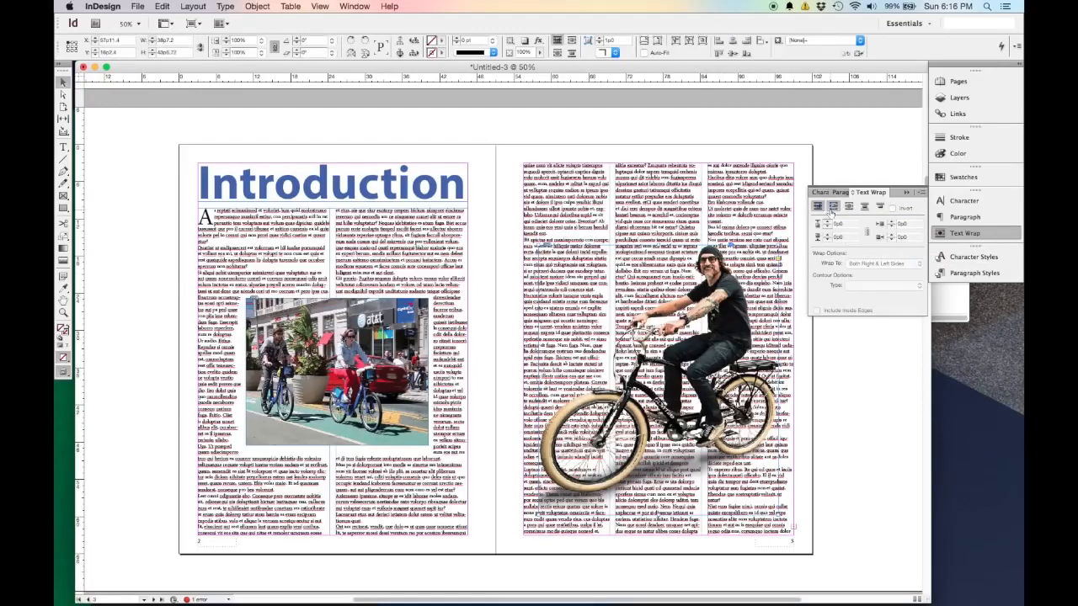
{"action": "left_click", "coordinate": [833, 207]}
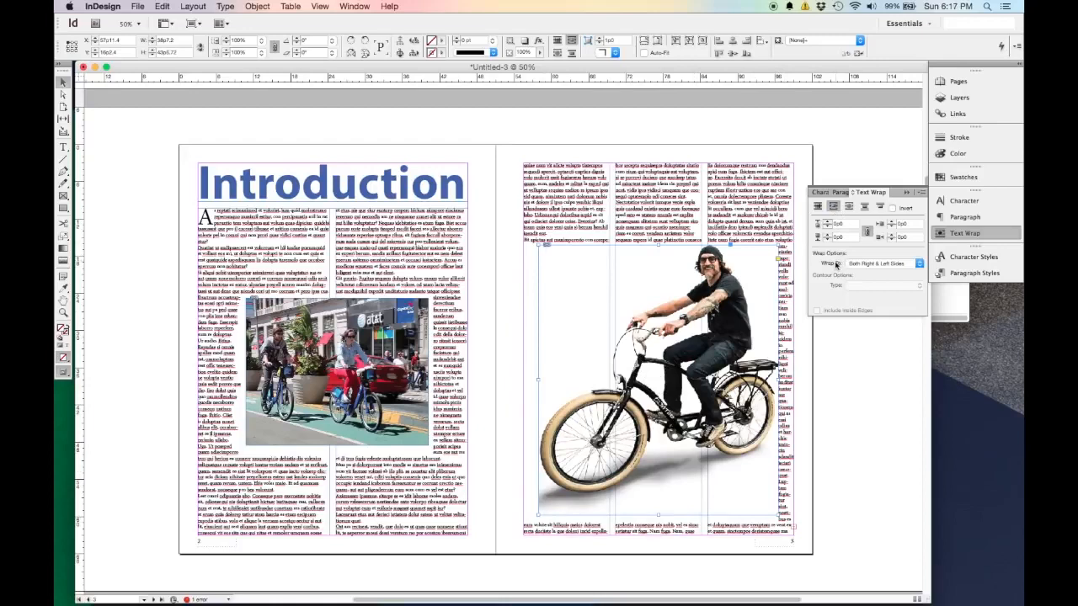
{"action": "left_click", "coordinate": [818, 207]}
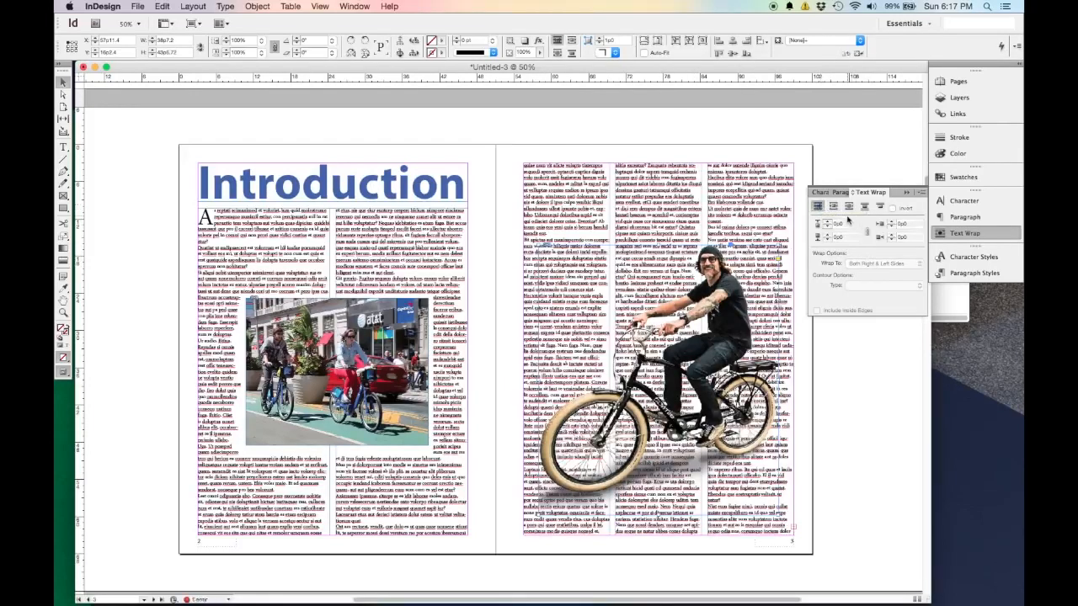
{"action": "left_click", "coordinate": [833, 206]}
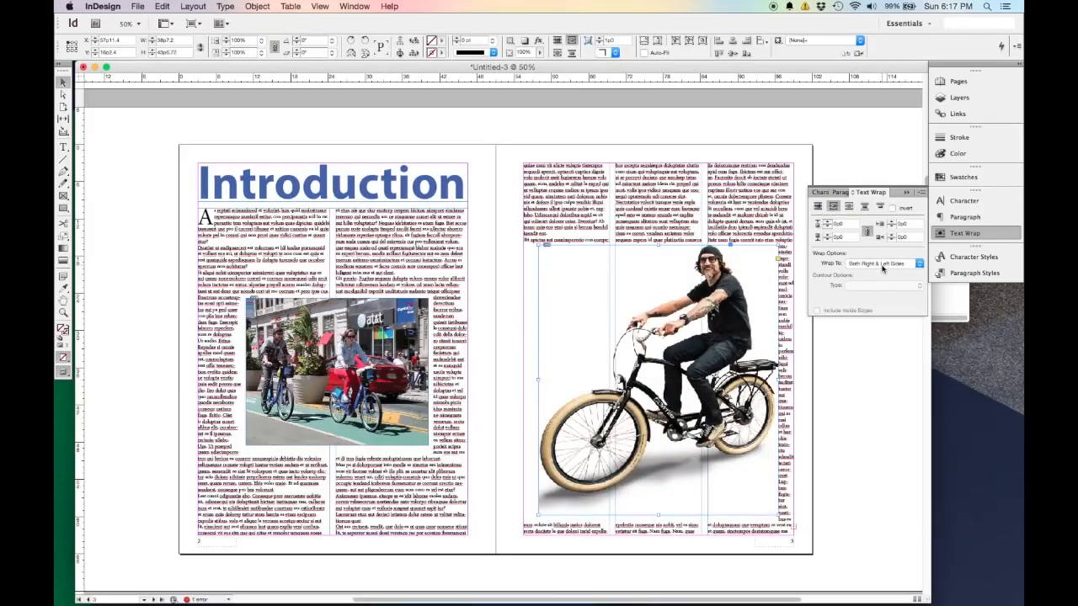
Hide and reshow the extra text wrap options and review the Wrap To choices, keeping Both Right & Left Sides.
{"action": "left_click", "coordinate": [923, 194]}
{"action": "left_click", "coordinate": [914, 199]}
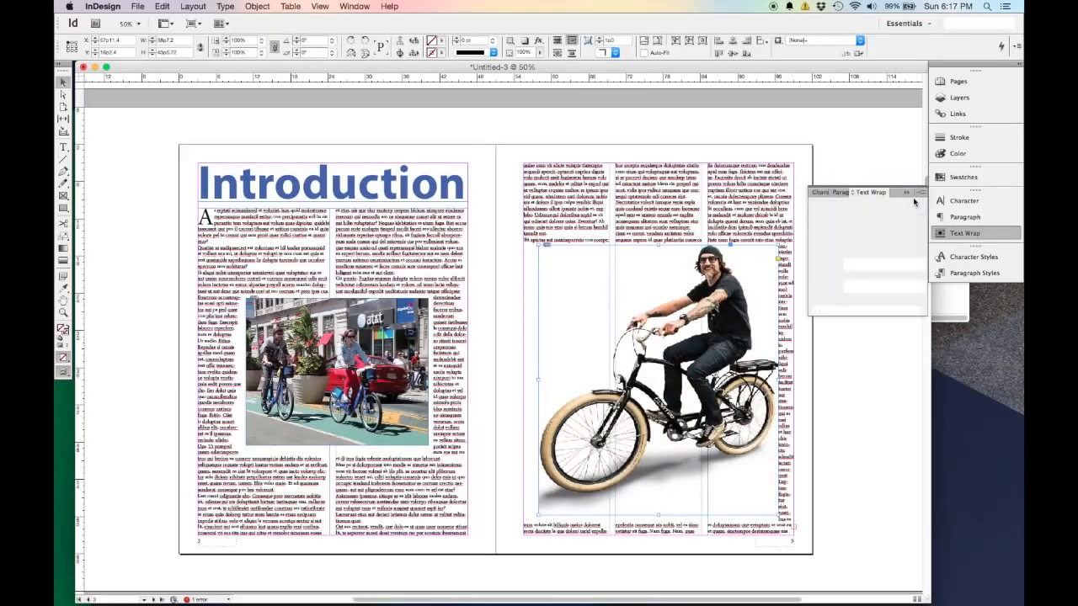
{"action": "left_click", "coordinate": [921, 198]}
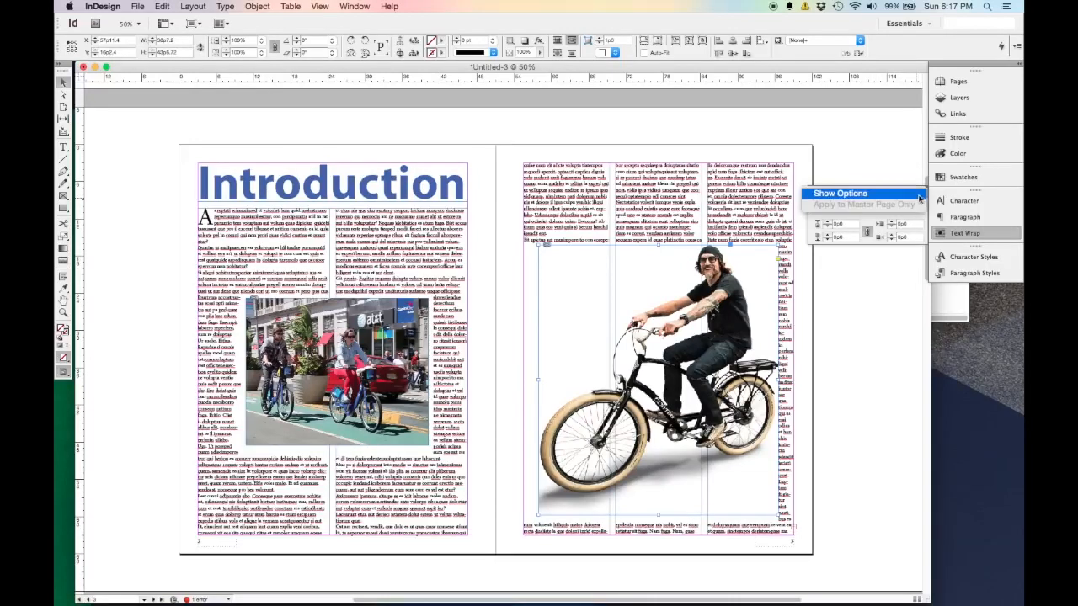
{"action": "left_click", "coordinate": [918, 195]}
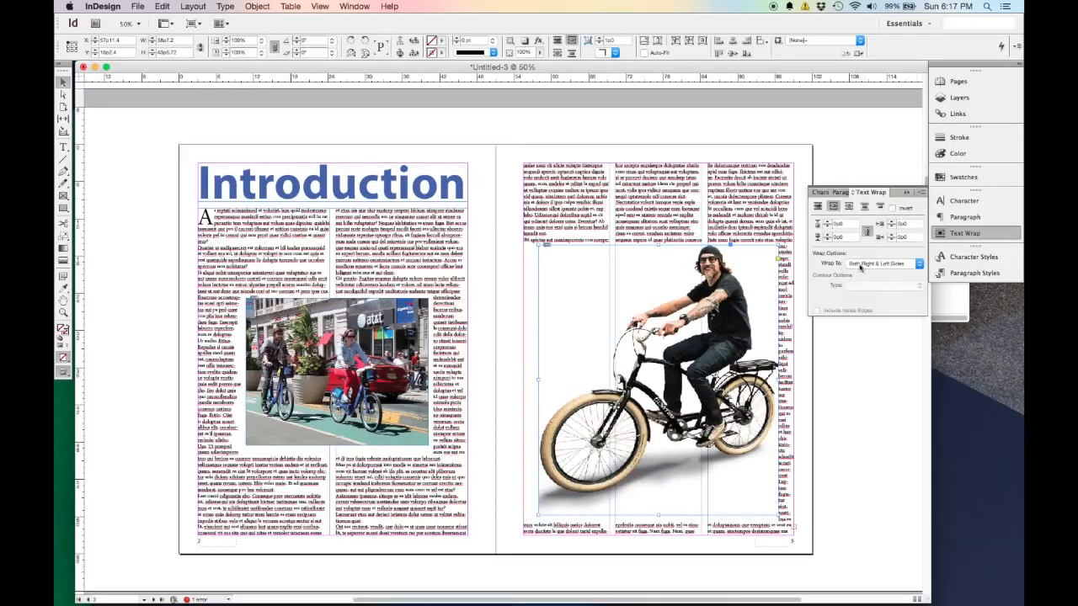
{"action": "left_click", "coordinate": [867, 266]}
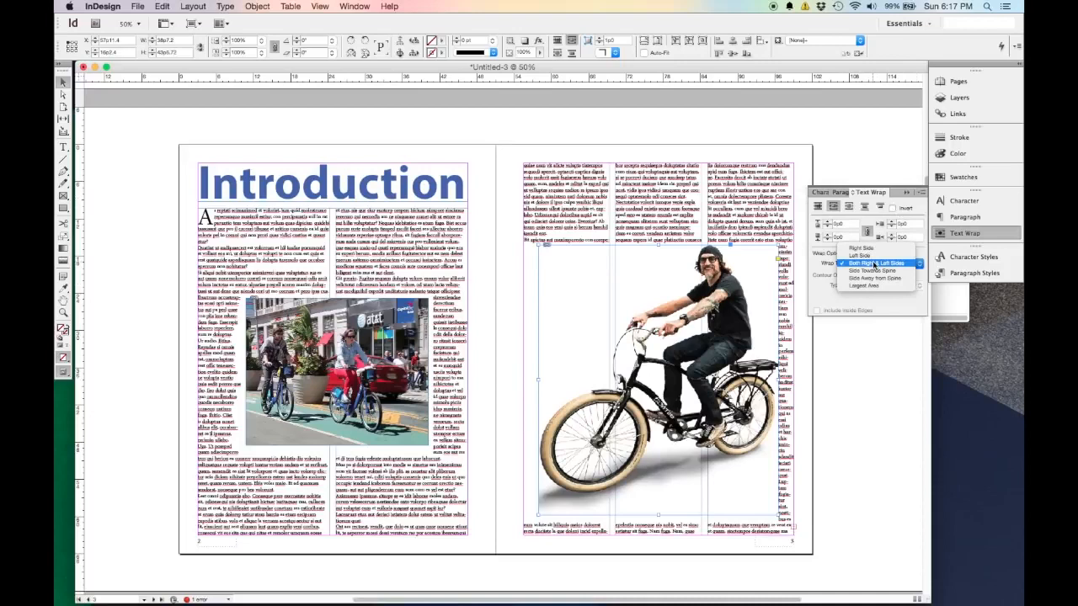
{"action": "left_click", "coordinate": [879, 301]}
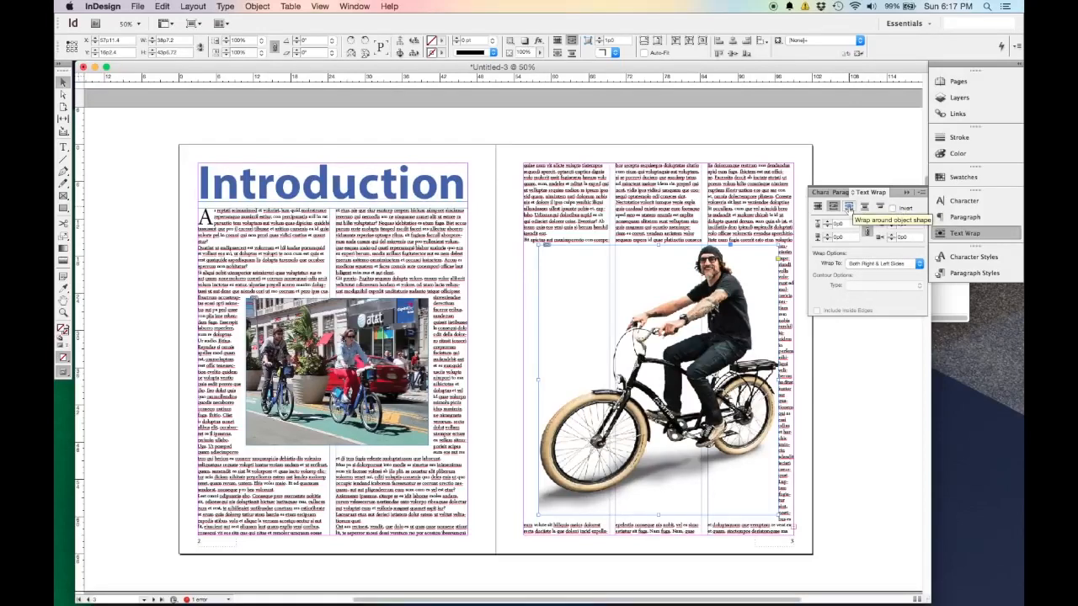
Wrap the page 3 text around the cruiser photo's object shape, with Alpha Channel as the contour type.
{"action": "left_click", "coordinate": [849, 207]}
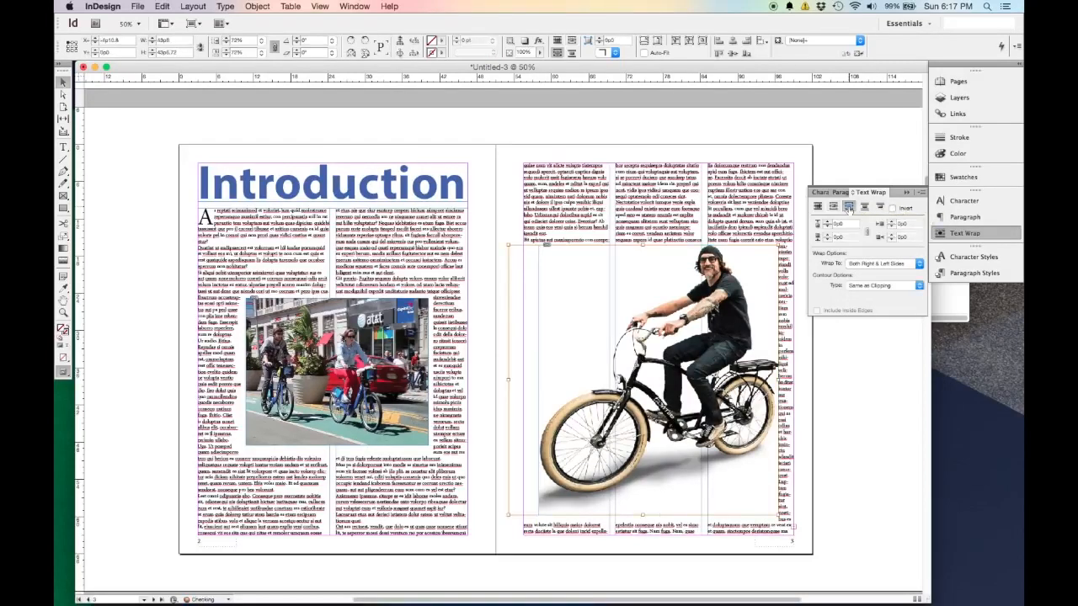
{"action": "left_click", "coordinate": [832, 443]}
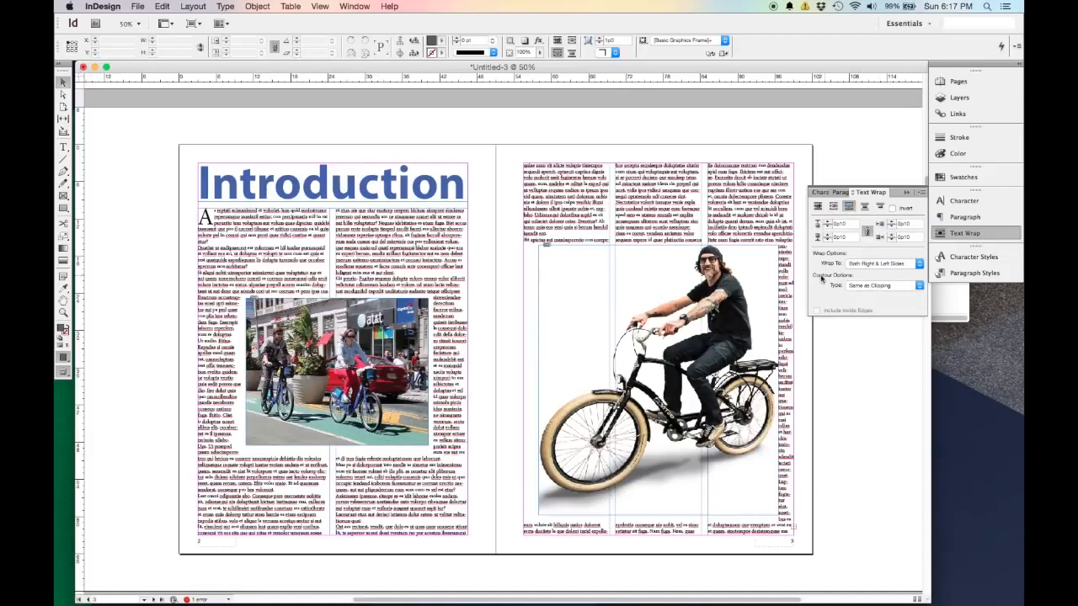
{"action": "left_click", "coordinate": [889, 285]}
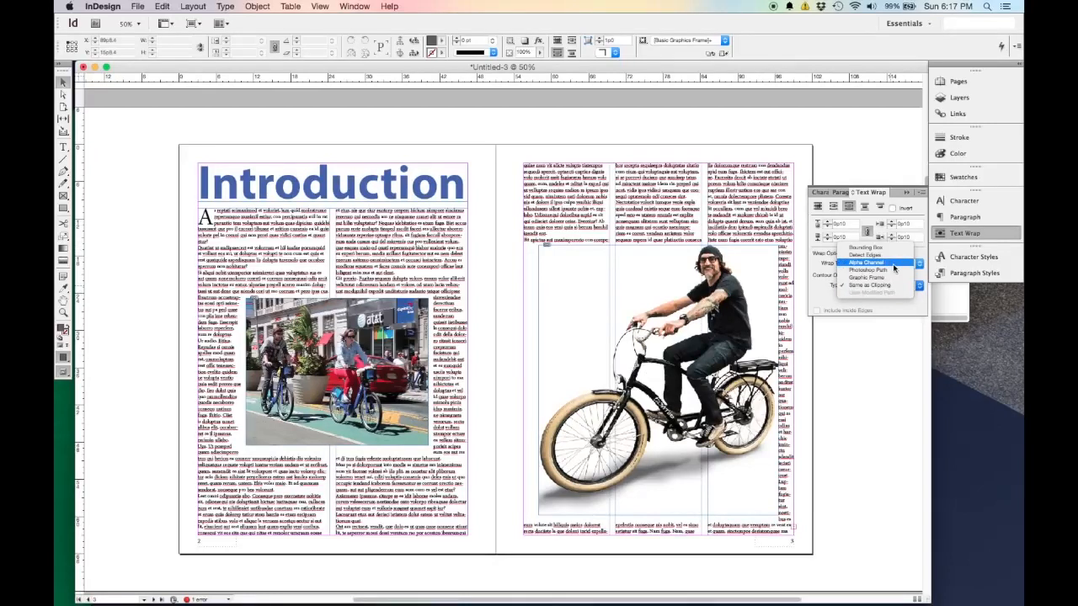
{"action": "left_click", "coordinate": [893, 265]}
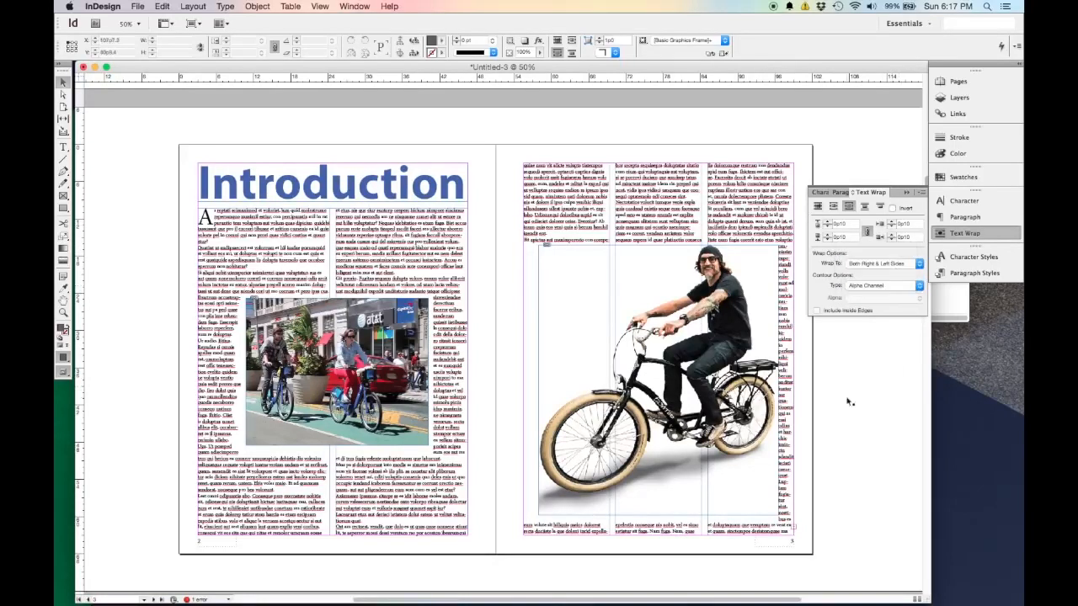
{"action": "double_click", "coordinate": [753, 270]}
{"action": "left_click", "coordinate": [916, 285]}
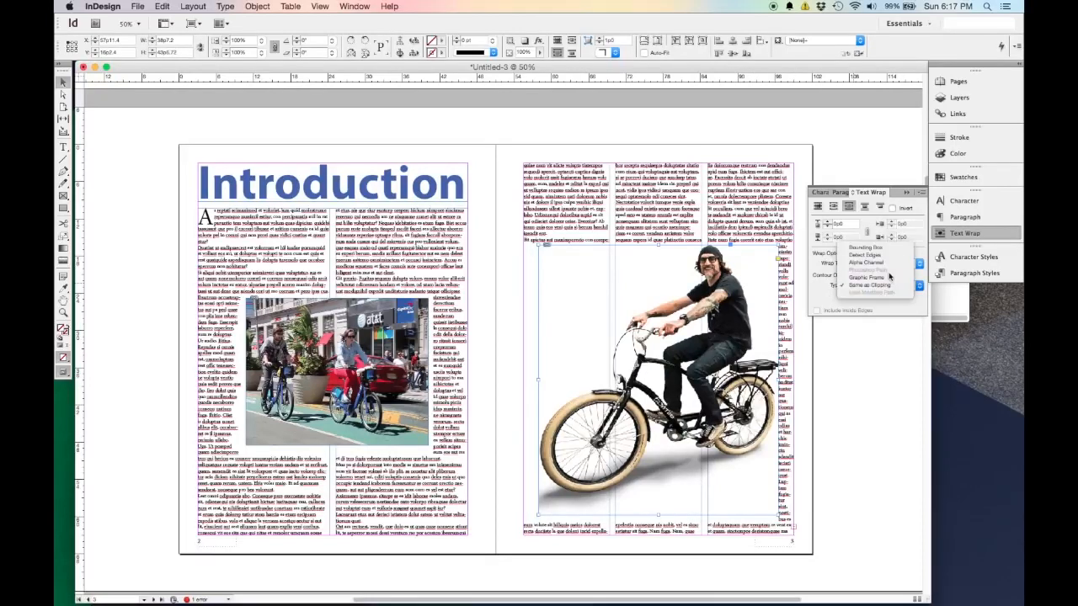
{"action": "left_click", "coordinate": [886, 265]}
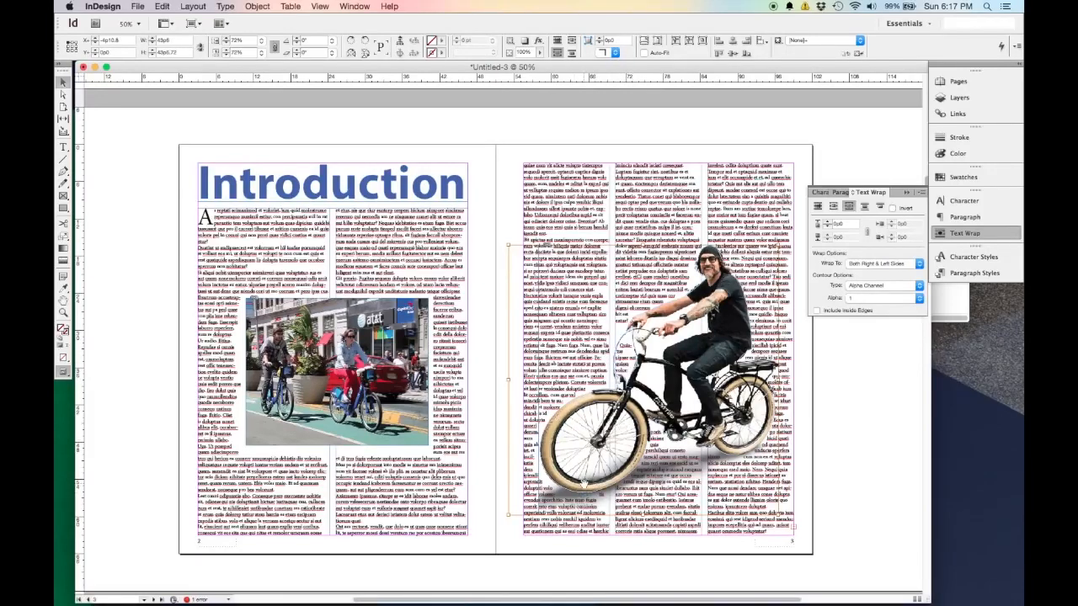
Increase the text wrap offset around the cruiser photo's contour to 0p10 and inspect the wrapped text across page 3.
{"action": "key", "text": "super+1"}
{"action": "scroll", "coordinate": [629, 481], "scroll_direction": "up", "scroll_amount": 2}
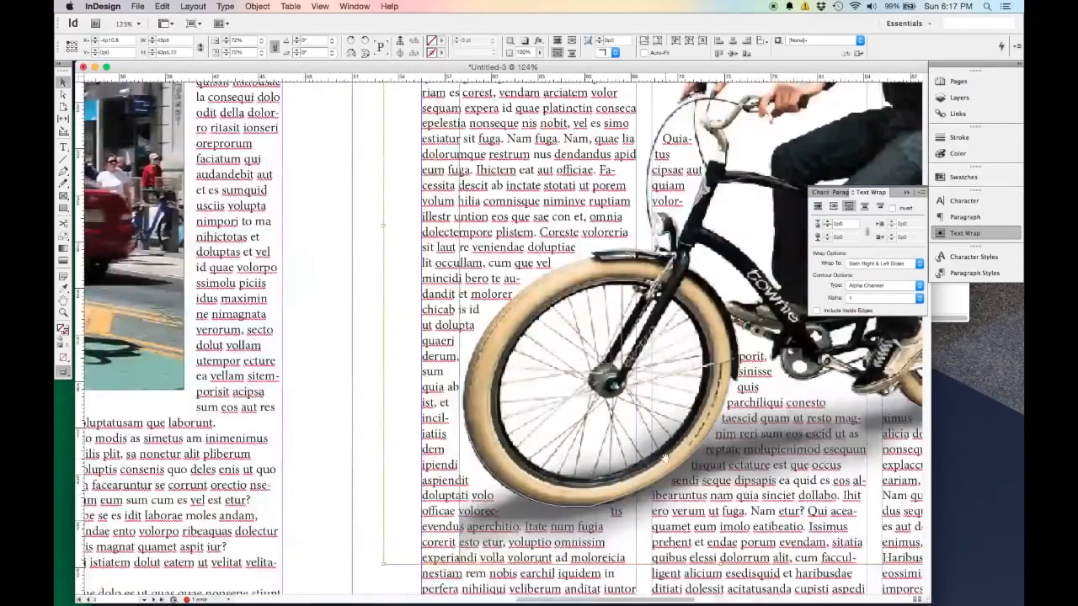
{"action": "left_click", "coordinate": [829, 223]}
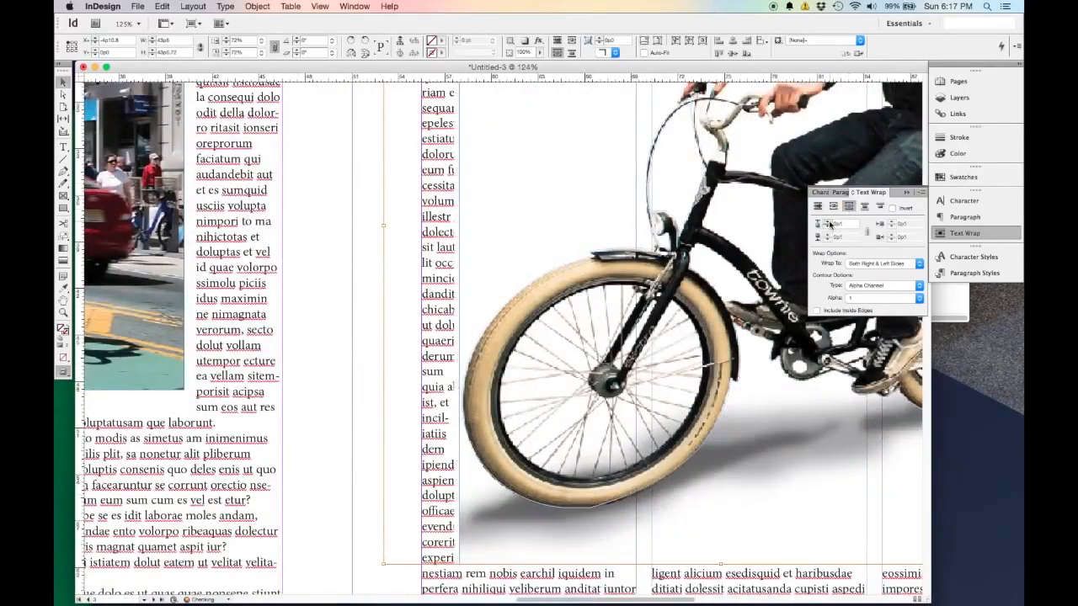
{"action": "left_click", "coordinate": [828, 223]}
{"action": "left_click", "coordinate": [828, 223]}
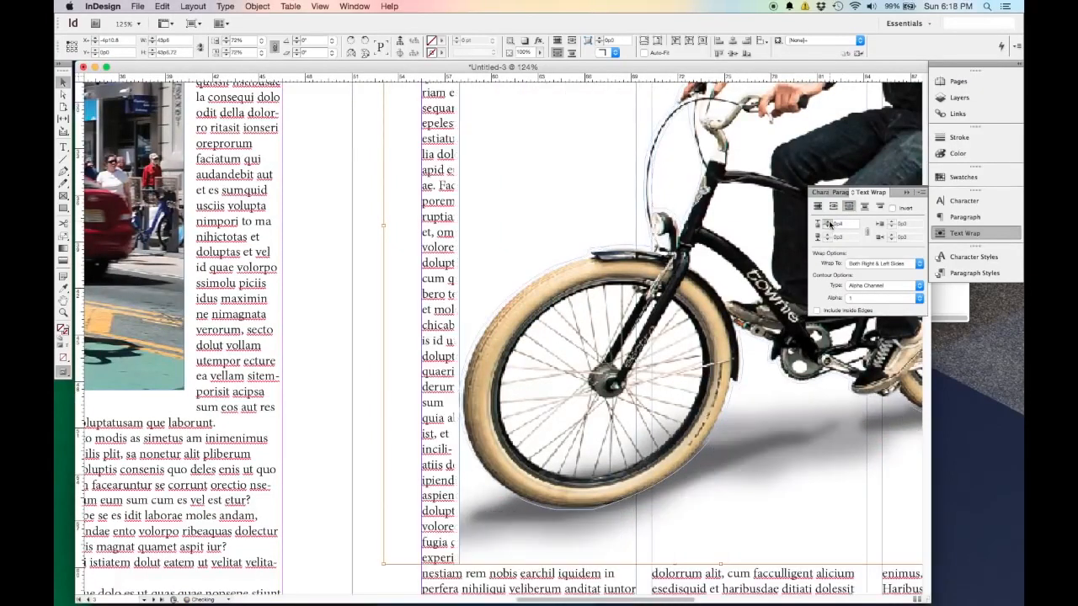
{"action": "left_click", "coordinate": [828, 223]}
{"action": "left_click", "coordinate": [829, 223]}
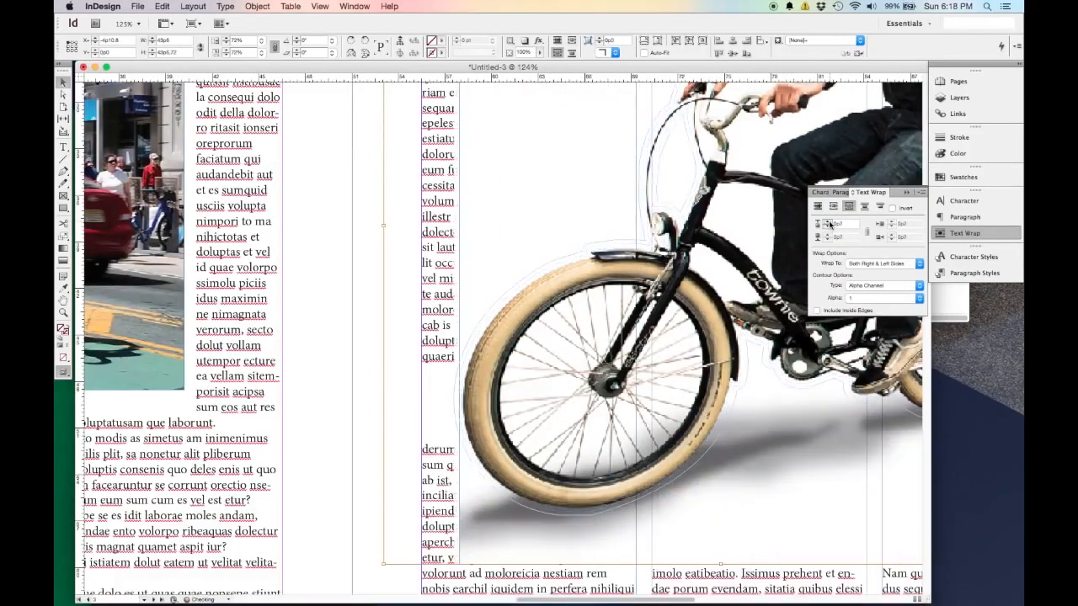
{"action": "left_click", "coordinate": [829, 224]}
{"action": "left_click", "coordinate": [829, 223]}
{"action": "left_click", "coordinate": [829, 223]}
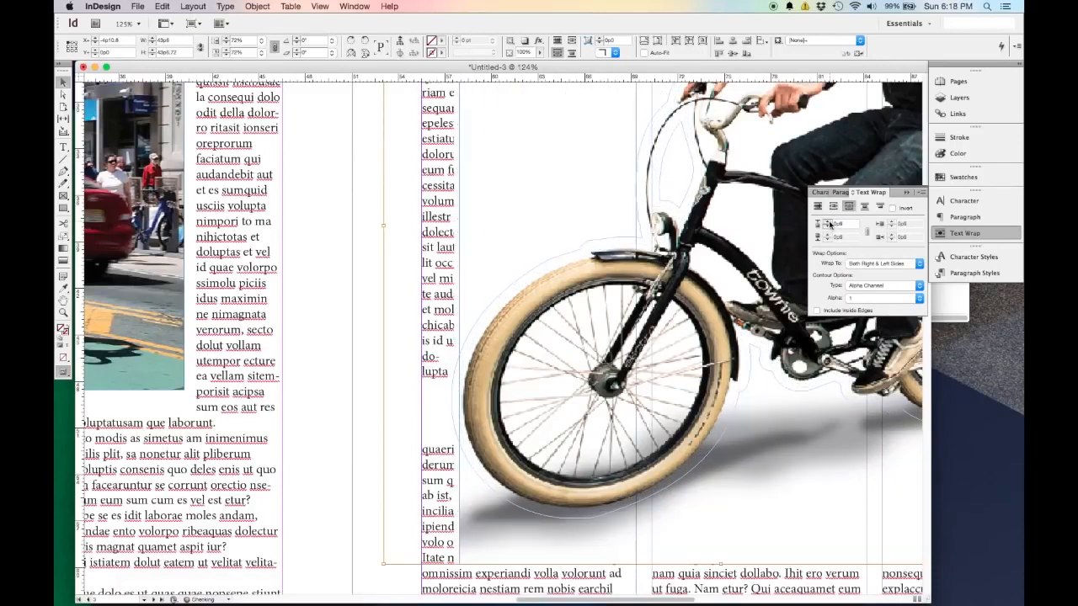
{"action": "left_click", "coordinate": [829, 223]}
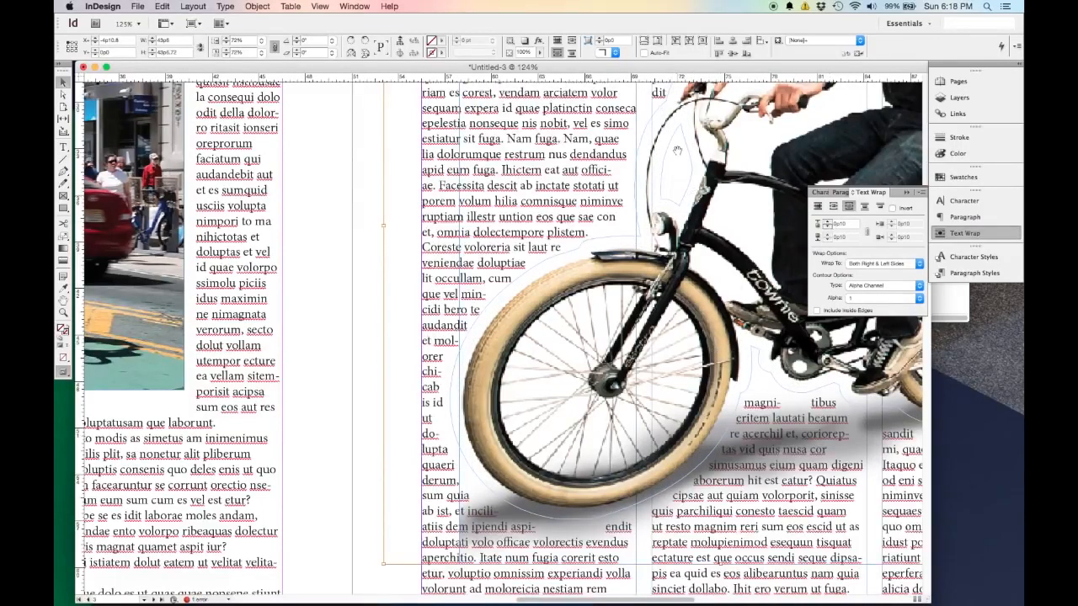
{"action": "left_click_drag", "start_coordinate": [685, 173], "coordinate": [471, 335]}
{"action": "left_click_drag", "start_coordinate": [495, 278], "coordinate": [472, 352]}
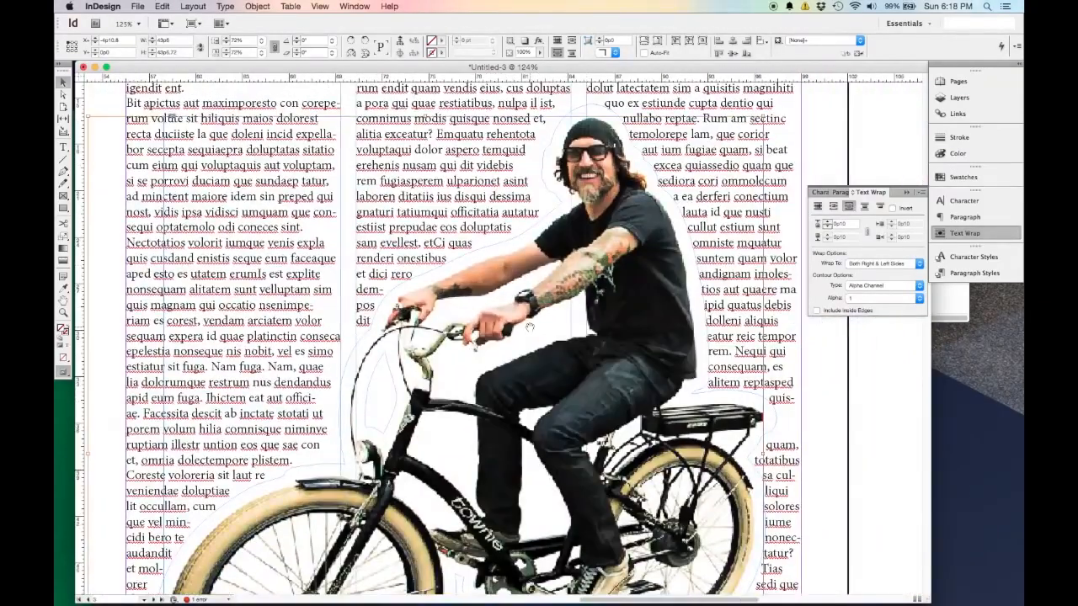
{"action": "scroll", "coordinate": [530, 326], "scroll_direction": "down", "scroll_amount": 2}
{"action": "scroll", "coordinate": [530, 327], "scroll_direction": "down", "scroll_amount": 1}
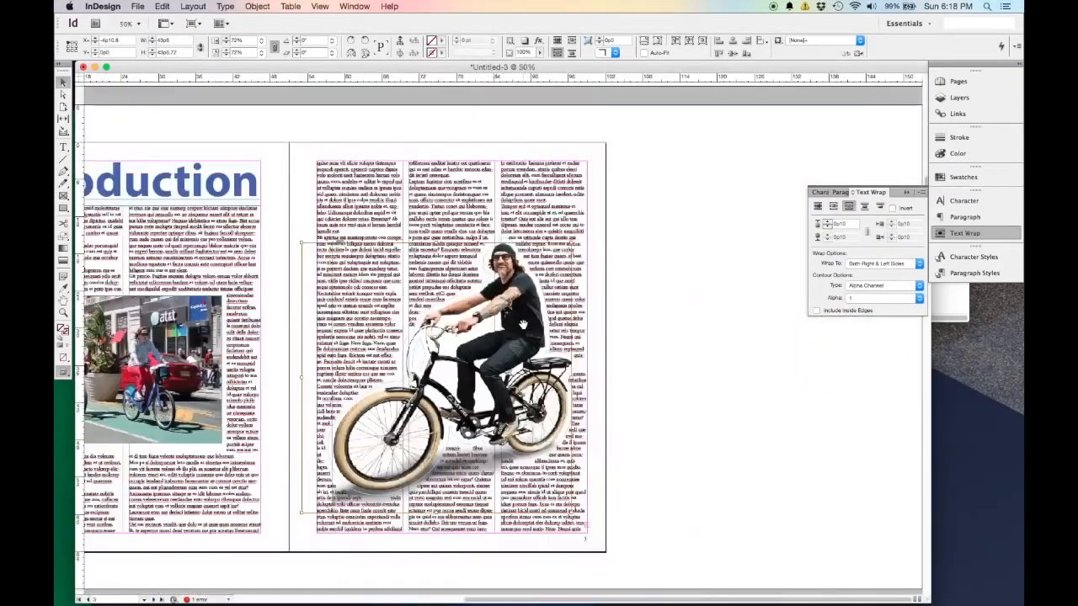
Deselect the cruiser photo and preview the Introduction spread and cover without guides and frame edges, then restore the normal view.
{"action": "left_click", "coordinate": [63, 81]}
{"action": "left_click", "coordinate": [647, 327]}
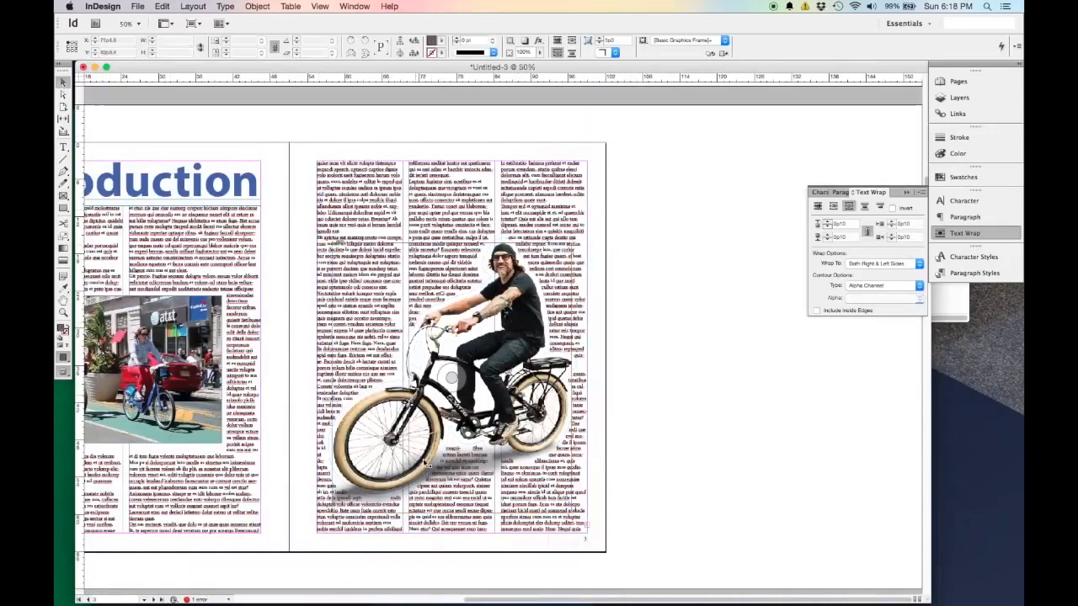
{"action": "key", "text": "w"}
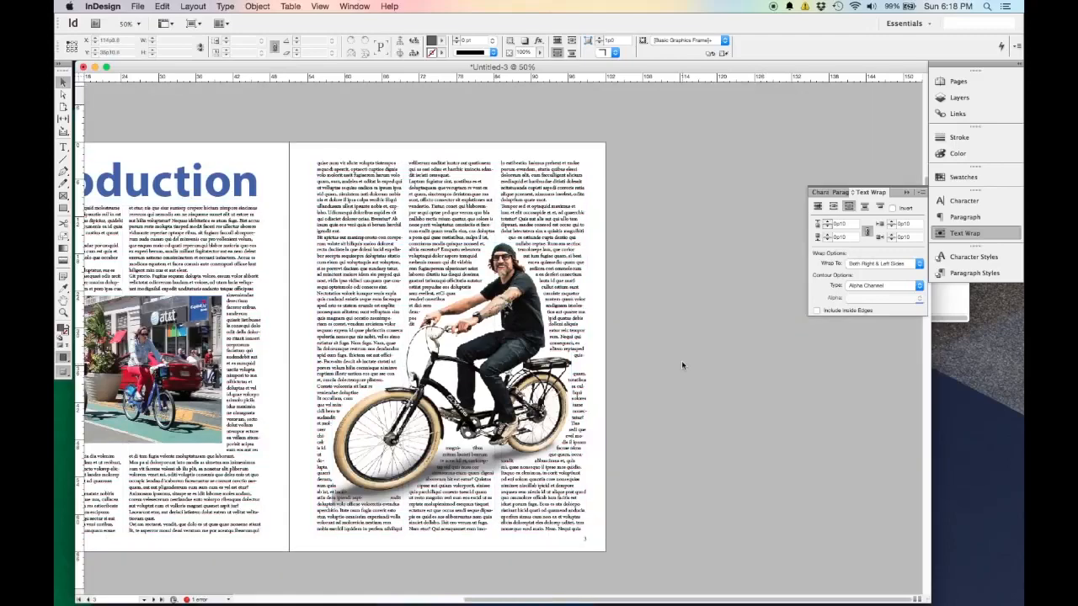
{"action": "scroll", "coordinate": [579, 362], "scroll_direction": "left", "scroll_amount": 5}
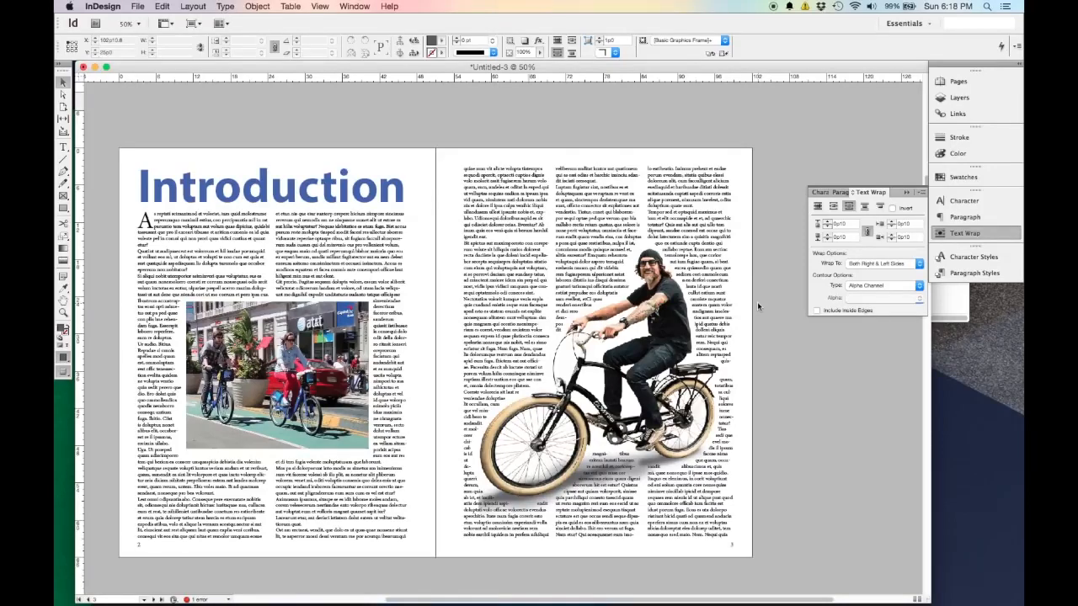
{"action": "scroll", "coordinate": [757, 301], "scroll_direction": "up", "scroll_amount": 10}
{"action": "scroll", "coordinate": [768, 313], "scroll_direction": "up", "scroll_amount": 2}
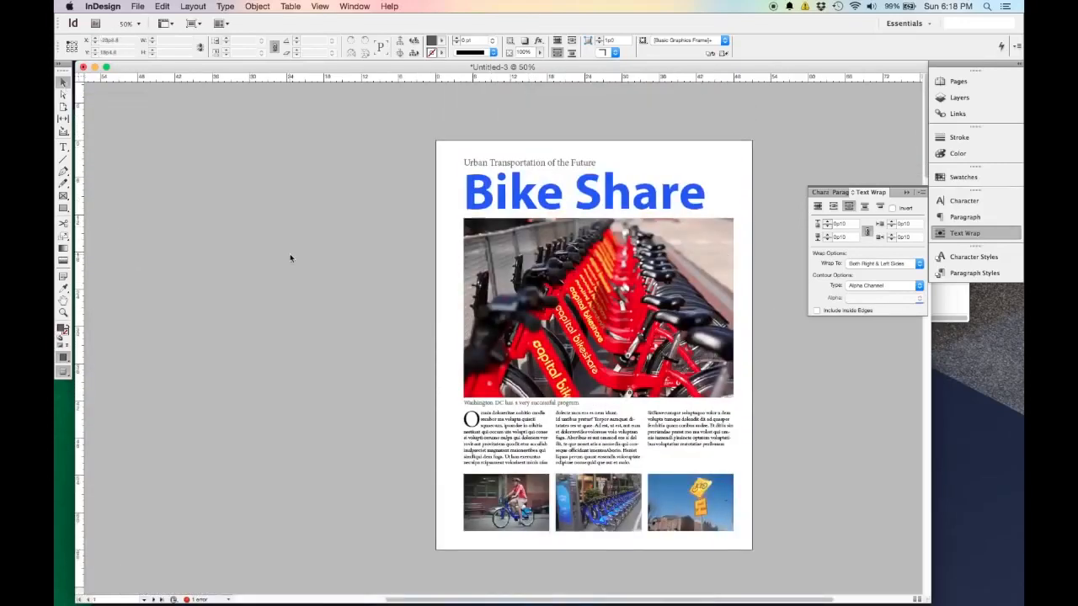
{"action": "key", "text": "w"}
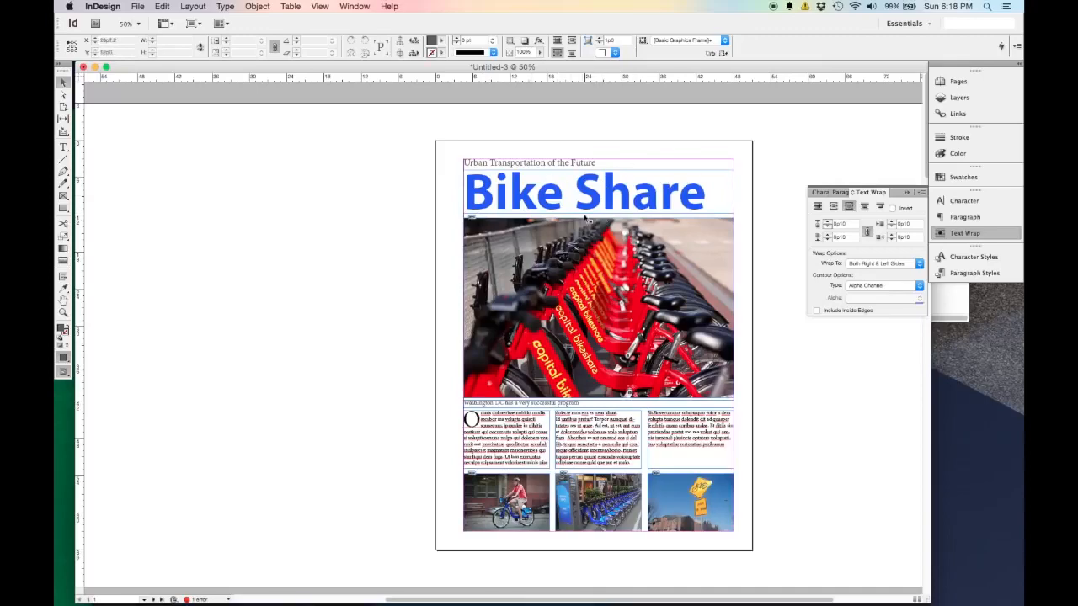
Insert a blank line before the "Bit apictus" paragraph in page 3's first column and apply the First Body paragraph style to it.
{"action": "scroll", "coordinate": [661, 360], "scroll_direction": "down", "scroll_amount": 3}
{"action": "scroll", "coordinate": [661, 361], "scroll_direction": "down", "scroll_amount": 7}
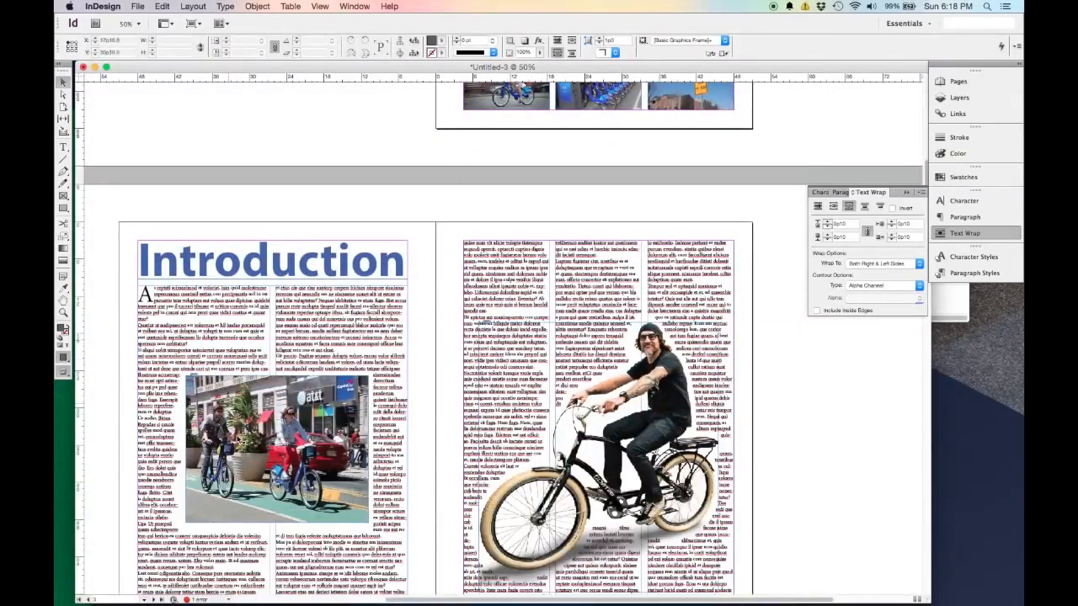
{"action": "scroll", "coordinate": [453, 255], "scroll_direction": "down", "scroll_amount": 3}
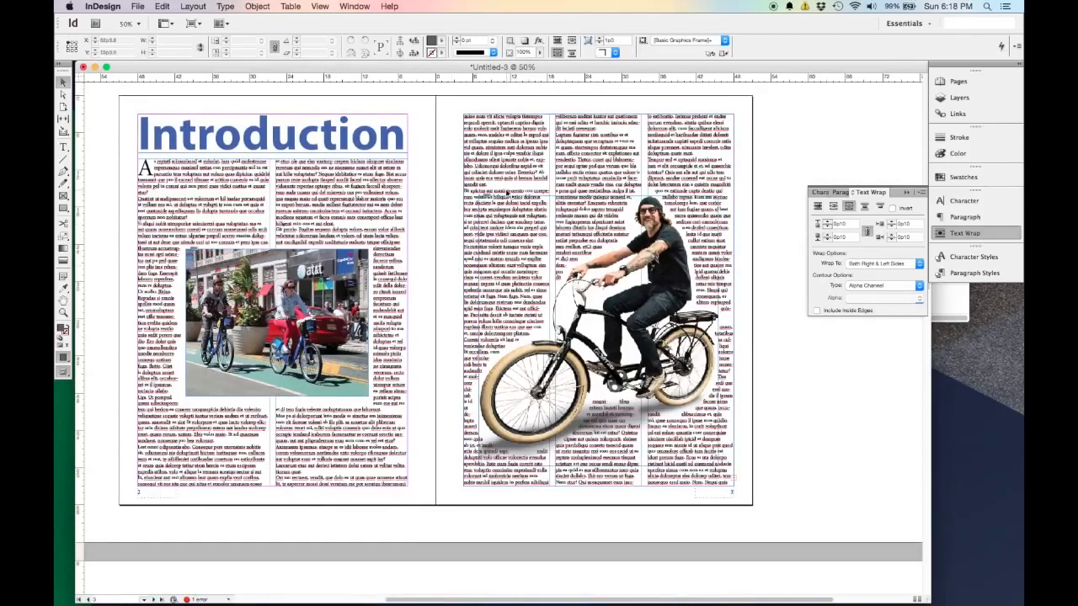
{"action": "scroll", "coordinate": [509, 182], "scroll_direction": "up", "scroll_amount": 3}
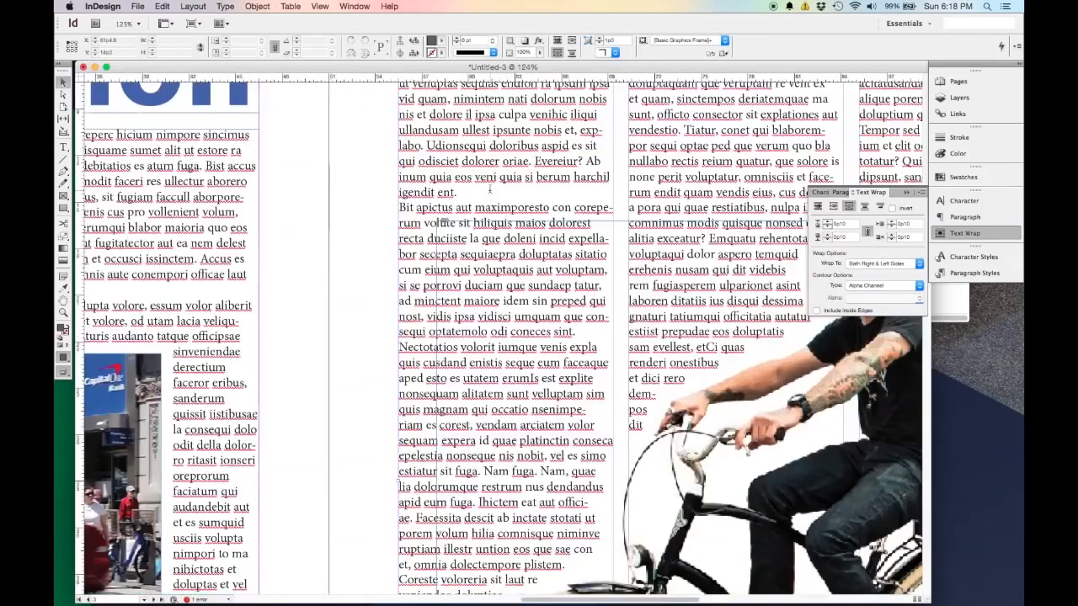
{"action": "double_click", "coordinate": [492, 188]}
{"action": "key", "text": "Return"}
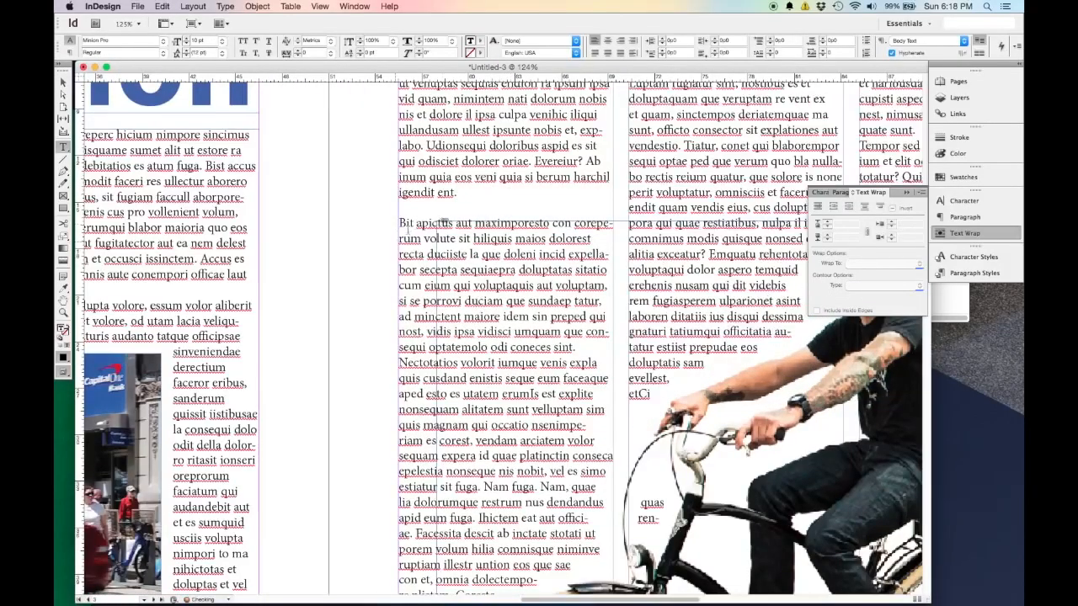
{"action": "left_click_drag", "start_coordinate": [422, 239], "coordinate": [399, 222]}
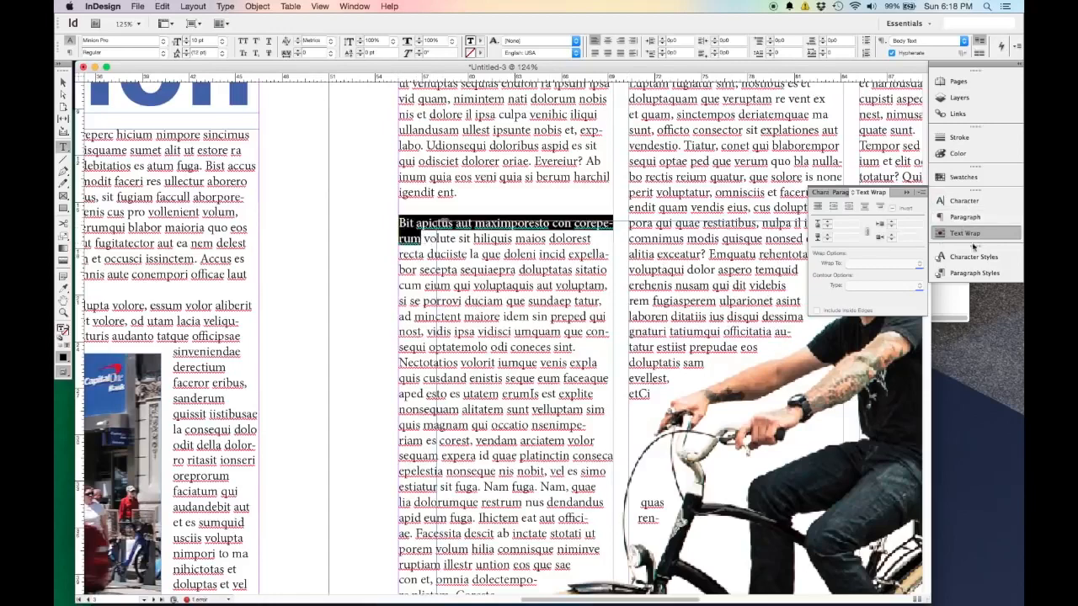
{"action": "left_click", "coordinate": [973, 273]}
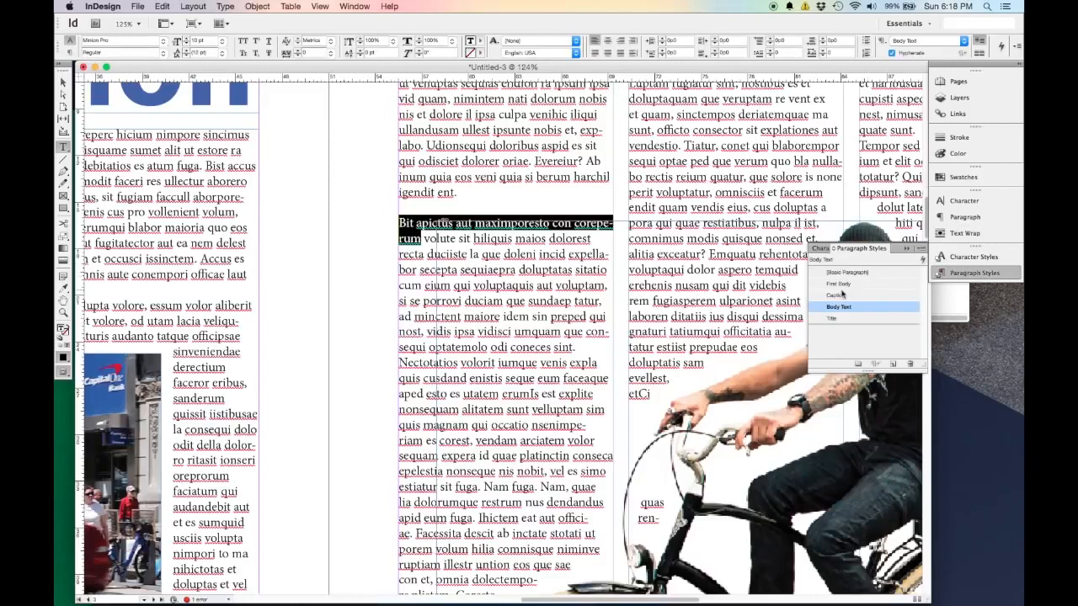
{"action": "left_click", "coordinate": [854, 285]}
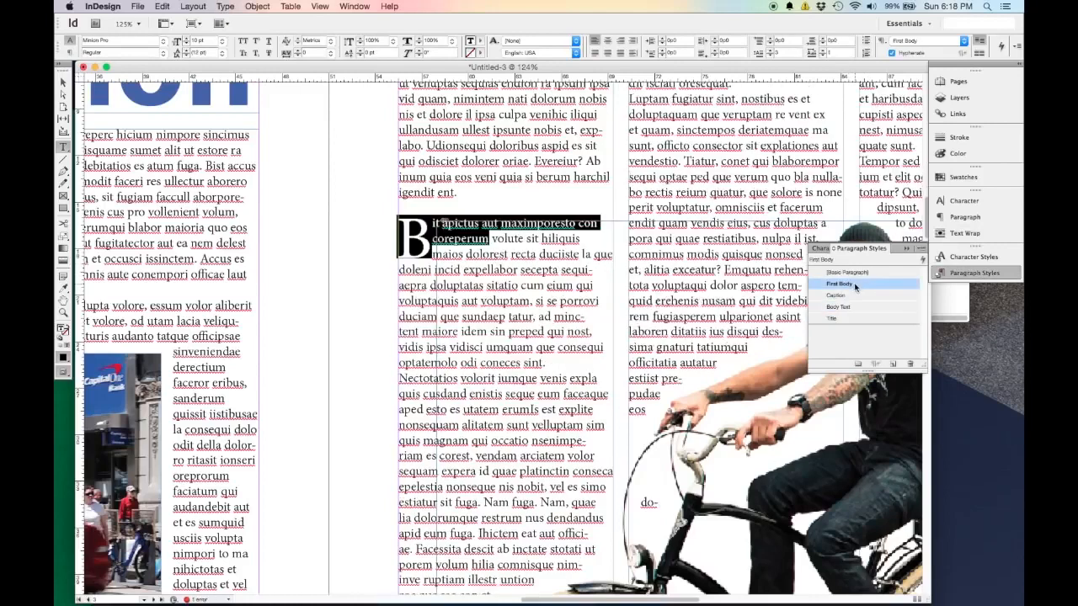
{"action": "left_click", "coordinate": [64, 82]}
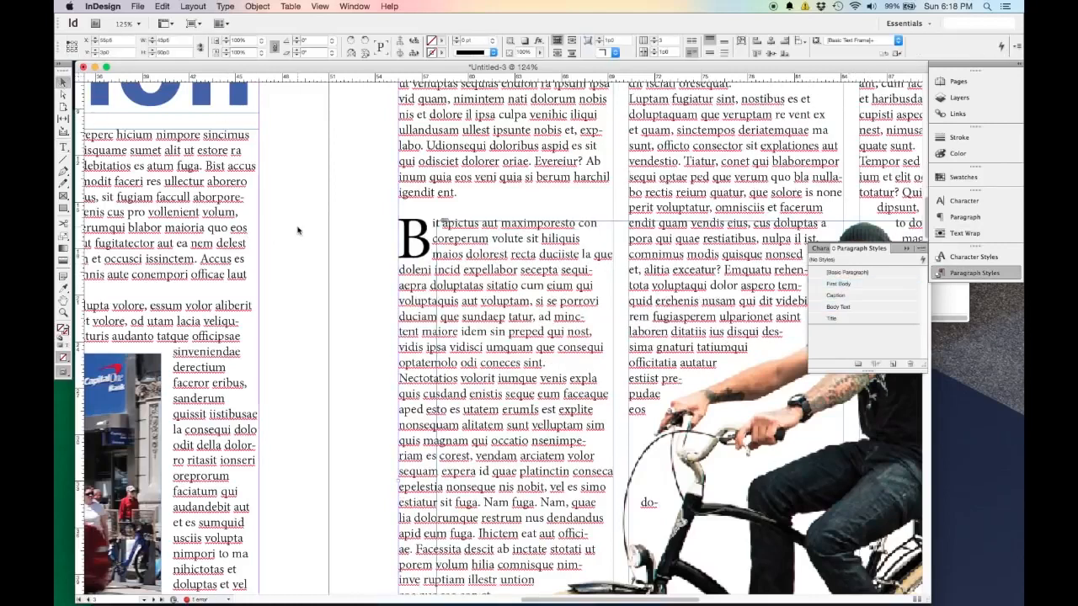
Add a blank line before the "Tempor sed" paragraph in page 3's third column and give that paragraph the First Body style.
{"action": "scroll", "coordinate": [330, 240], "scroll_direction": "down", "scroll_amount": 3}
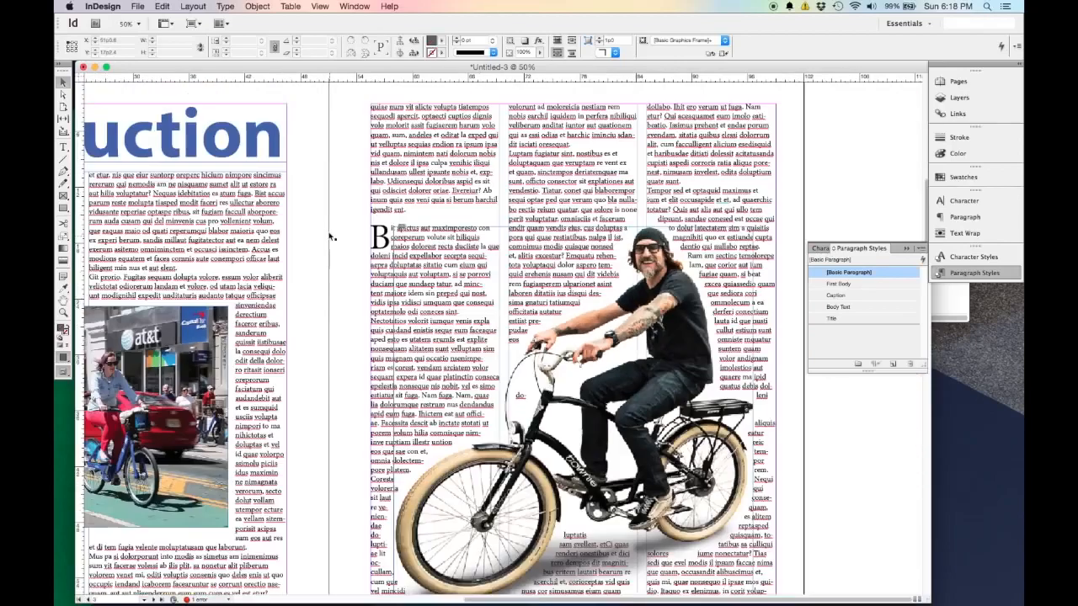
{"action": "scroll", "coordinate": [499, 333], "scroll_direction": "left", "scroll_amount": 4}
{"action": "scroll", "coordinate": [499, 333], "scroll_direction": "down", "scroll_amount": 1}
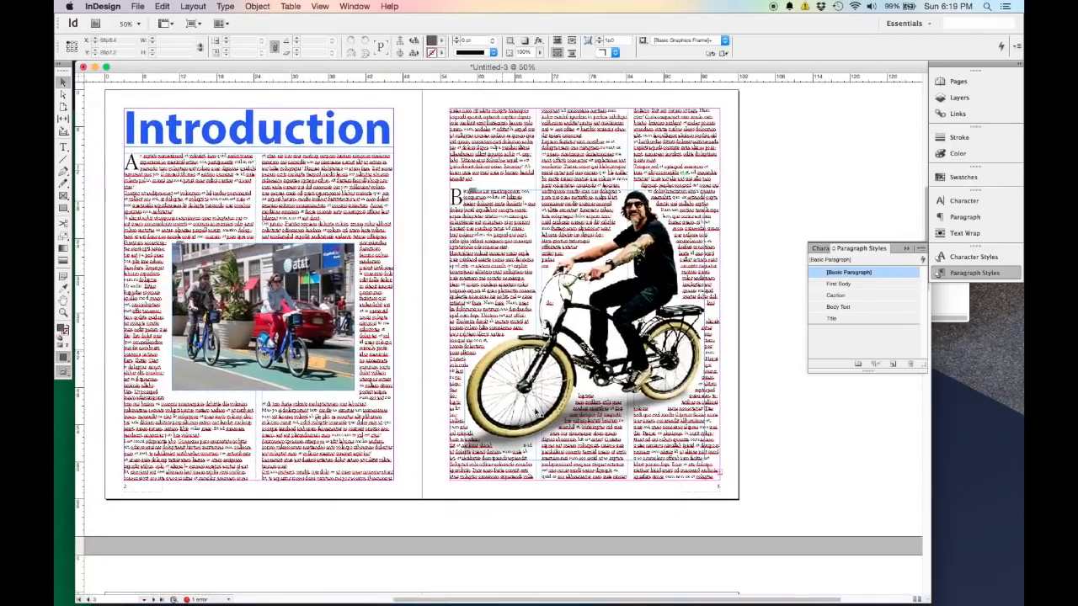
{"action": "scroll", "coordinate": [687, 178], "scroll_direction": "up", "scroll_amount": 5}
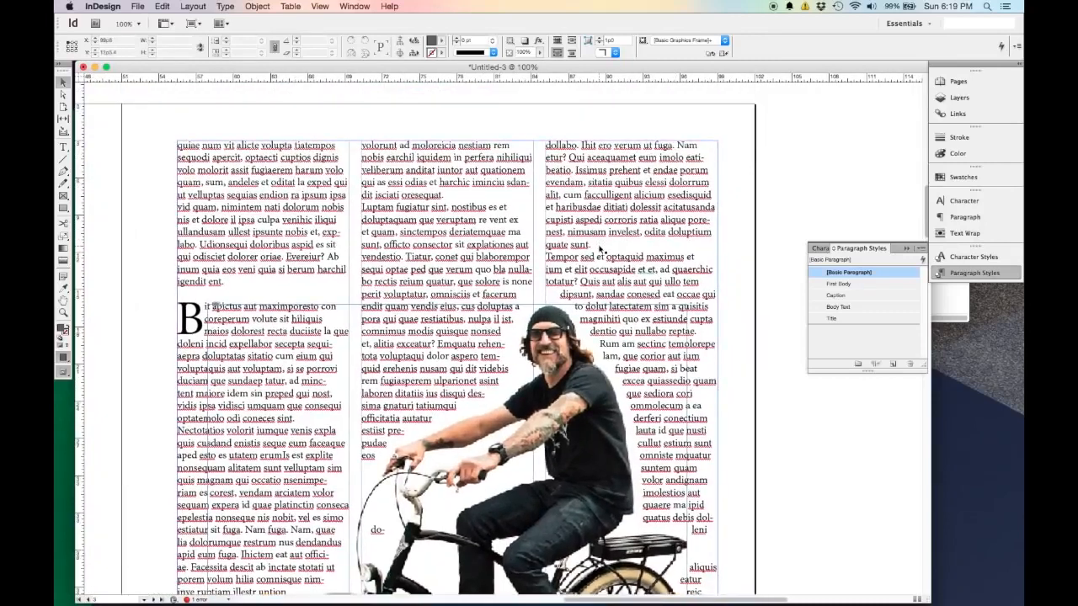
{"action": "double_click", "coordinate": [594, 246]}
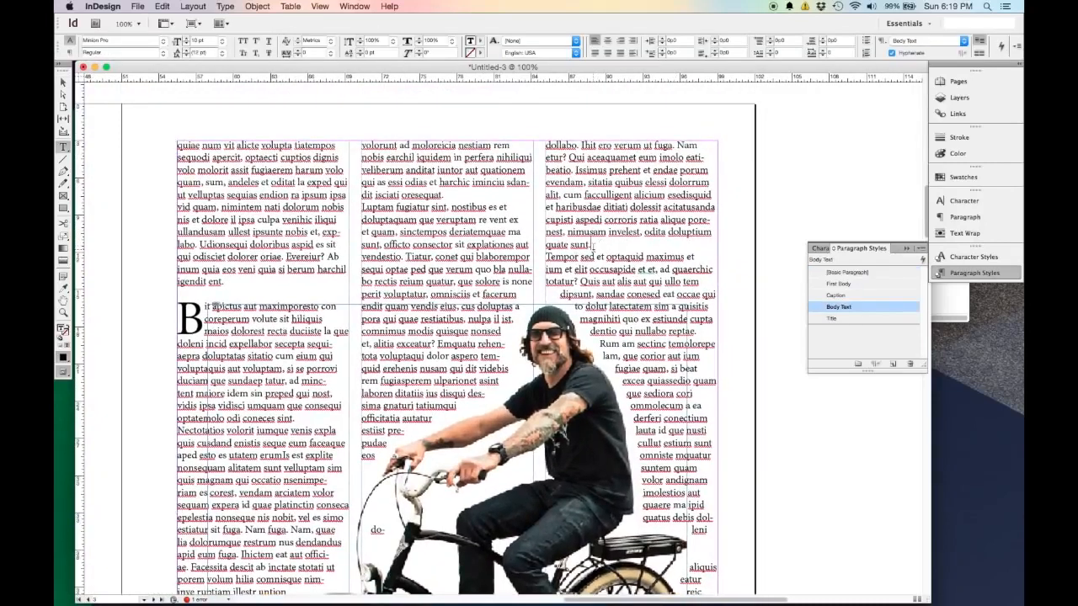
{"action": "key", "text": "Return"}
{"action": "left_click_drag", "start_coordinate": [546, 269], "coordinate": [705, 273]}
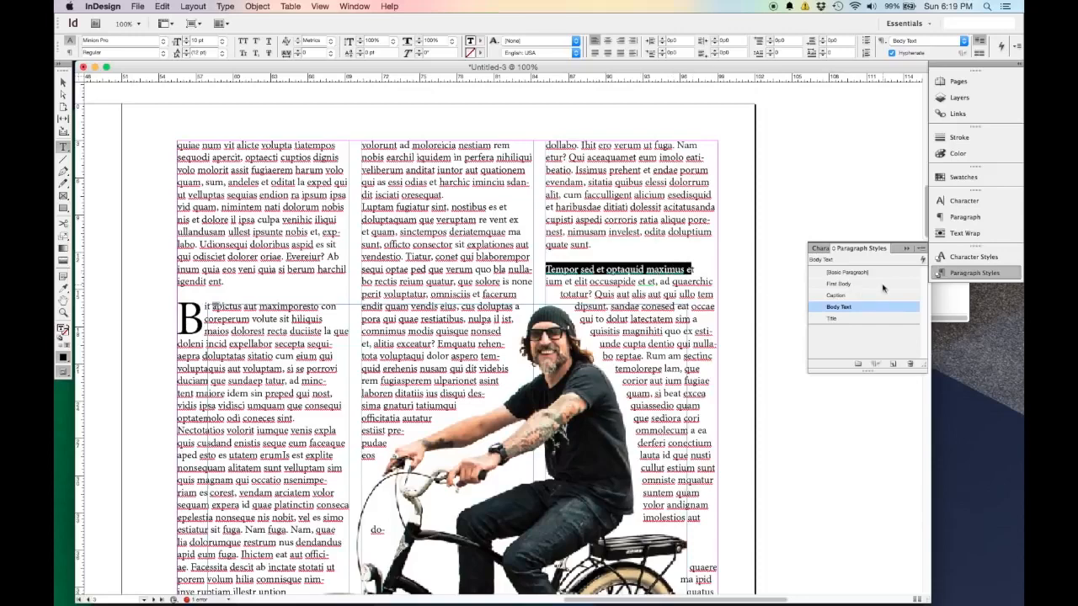
{"action": "left_click", "coordinate": [883, 287]}
{"action": "left_click", "coordinate": [64, 82]}
{"action": "left_click", "coordinate": [176, 106]}
Review the layout of the cover and the Introduction spread, checking the drop caps and text wrap around the photos.
{"action": "key", "text": "super+minus"}
{"action": "key", "text": "super+minus"}
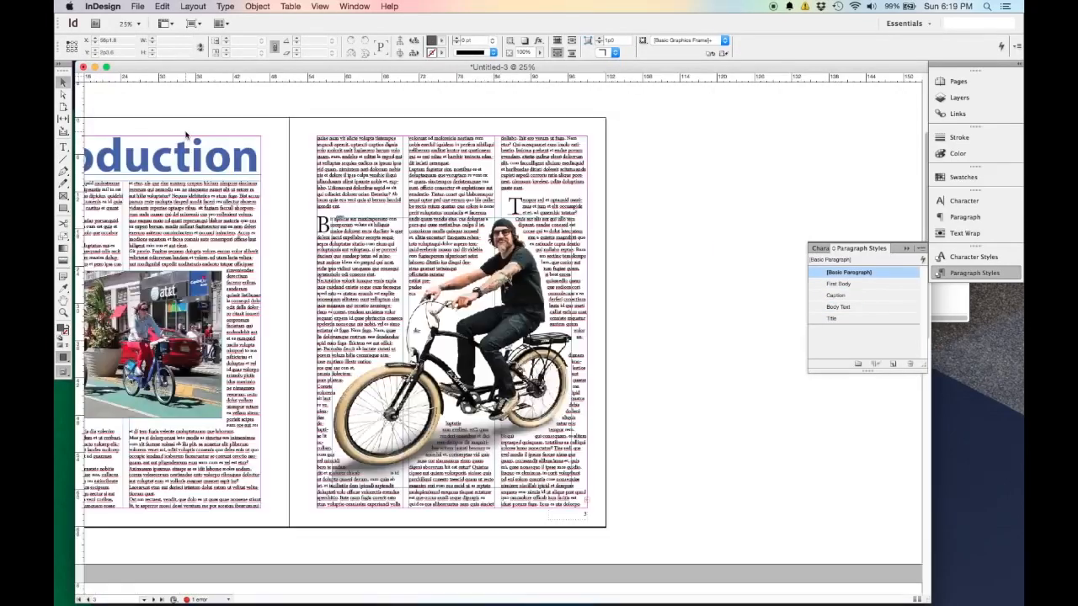
{"action": "key", "text": "super+minus"}
{"action": "left_click_drag", "start_coordinate": [332, 226], "coordinate": [491, 244]}
{"action": "scroll", "coordinate": [491, 244], "scroll_direction": "up", "scroll_amount": 2}
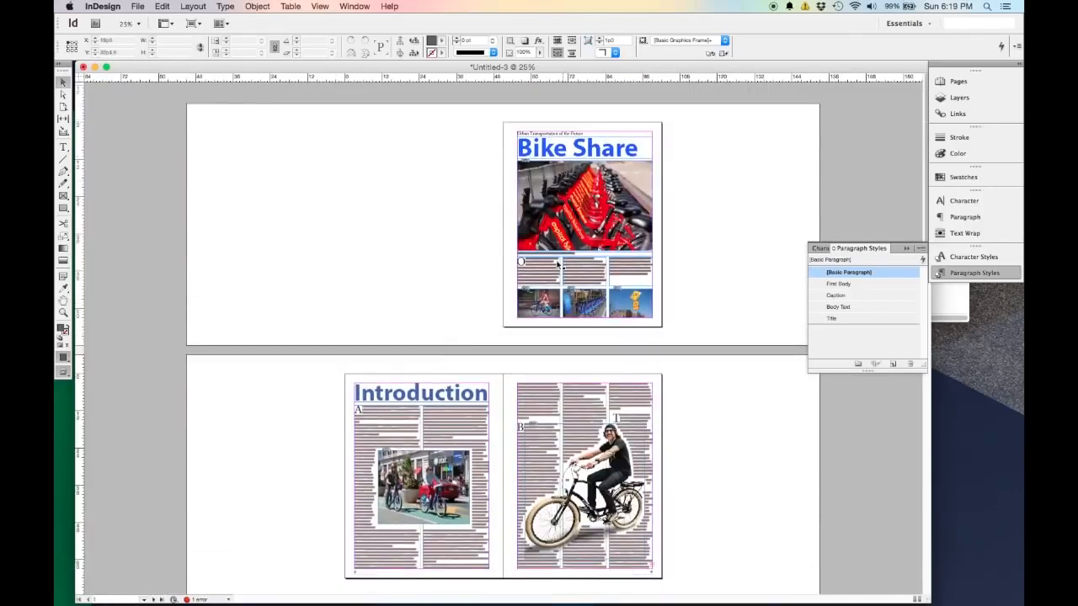
{"action": "key", "text": "super+equal"}
{"action": "left_click_drag", "start_coordinate": [733, 210], "coordinate": [569, 308]}
{"action": "left_click_drag", "start_coordinate": [496, 581], "coordinate": [531, 422]}
{"action": "scroll", "coordinate": [531, 422], "scroll_direction": "down", "scroll_amount": 5}
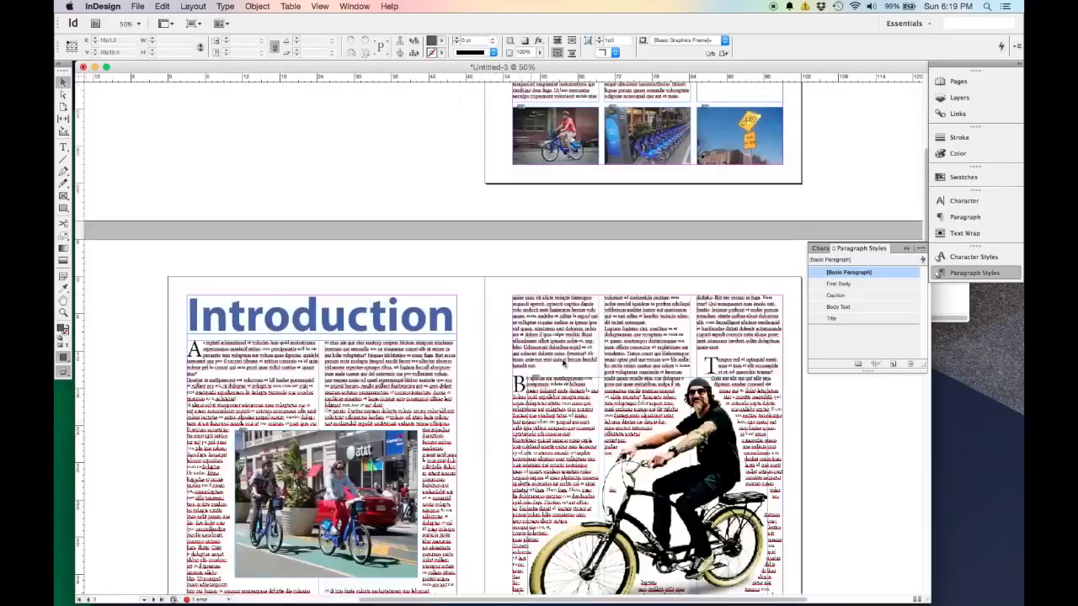
{"action": "scroll", "coordinate": [561, 388], "scroll_direction": "down", "scroll_amount": 4}
{"action": "scroll", "coordinate": [537, 331], "scroll_direction": "right", "scroll_amount": 2}
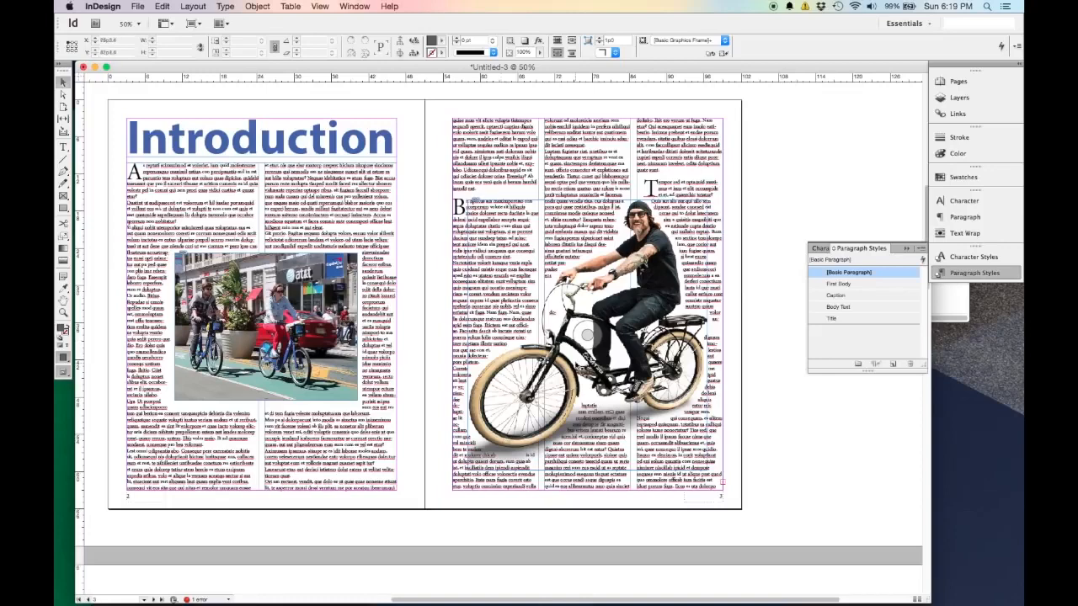
{"action": "scroll", "coordinate": [441, 258], "scroll_direction": "up", "scroll_amount": 2}
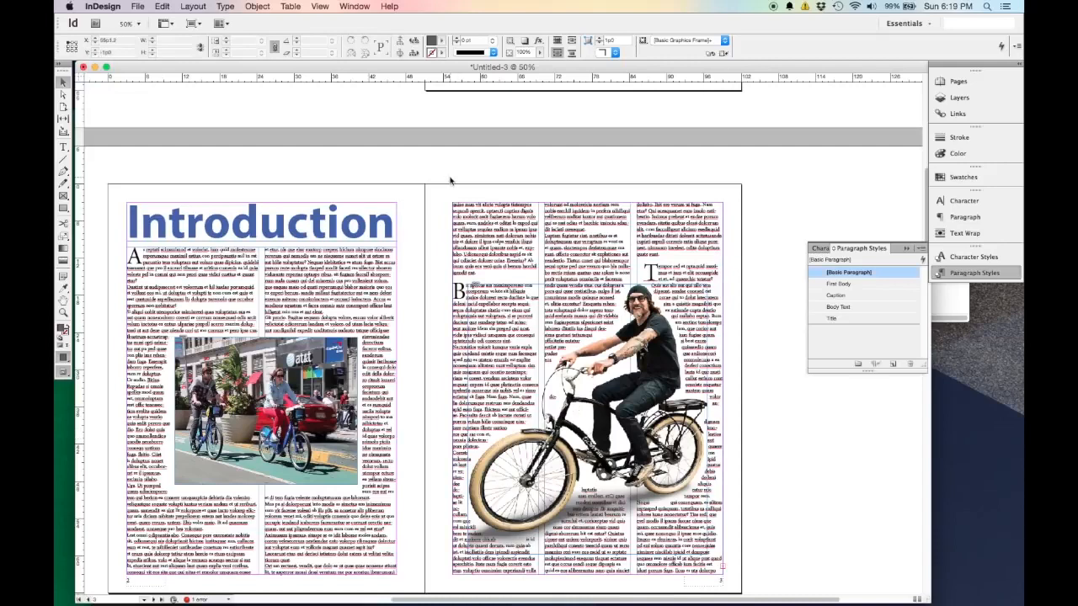
{"action": "scroll", "coordinate": [451, 180], "scroll_direction": "down", "scroll_amount": 1}
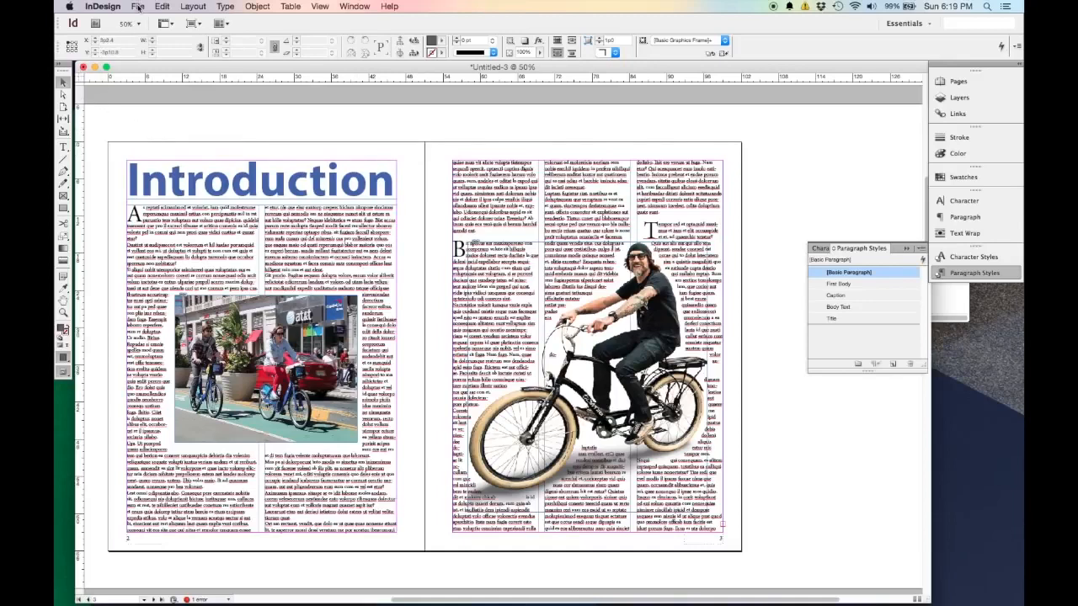
{"action": "scroll", "coordinate": [380, 325], "scroll_direction": "up", "scroll_amount": 2}
{"action": "scroll", "coordinate": [380, 325], "scroll_direction": "down", "scroll_amount": 3}
{"action": "scroll", "coordinate": [381, 325], "scroll_direction": "up", "scroll_amount": 1}
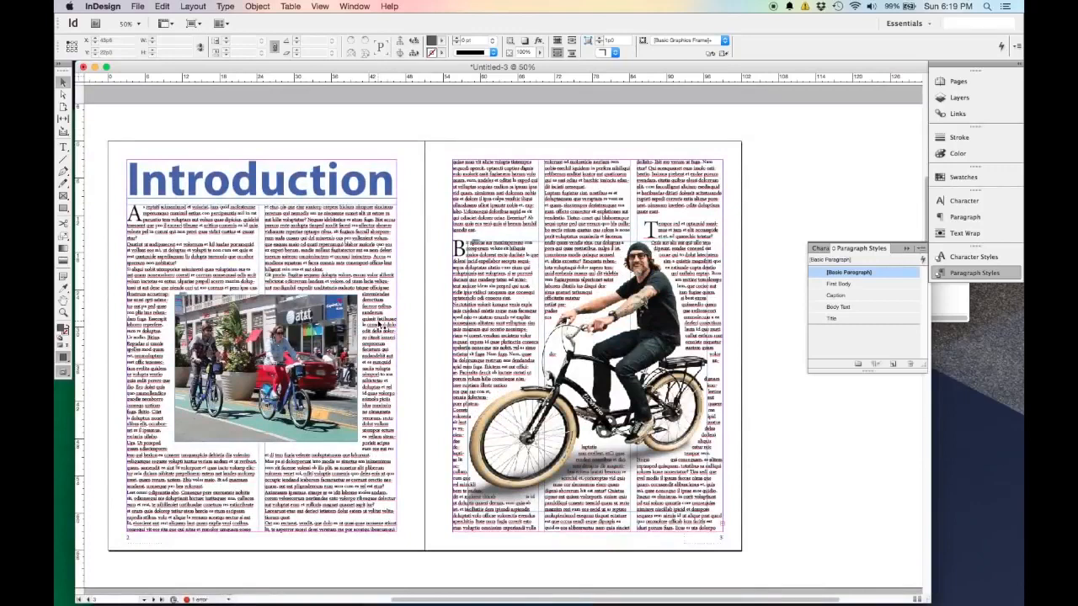
Start exporting the document with the Desktop as the save location and open the export format choices.
{"action": "left_click", "coordinate": [141, 7]}
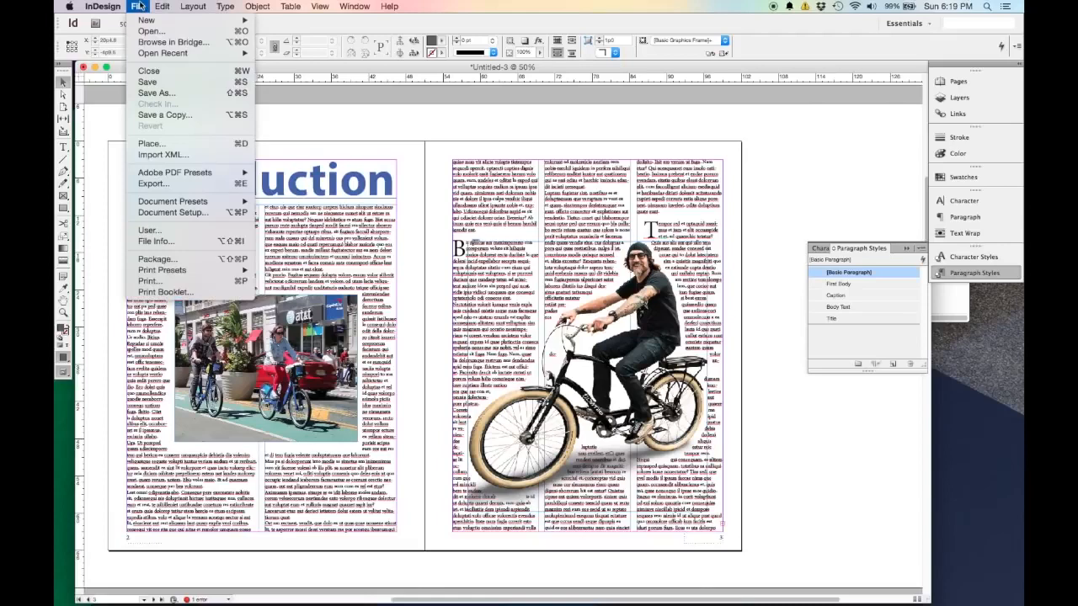
{"action": "left_click", "coordinate": [182, 187]}
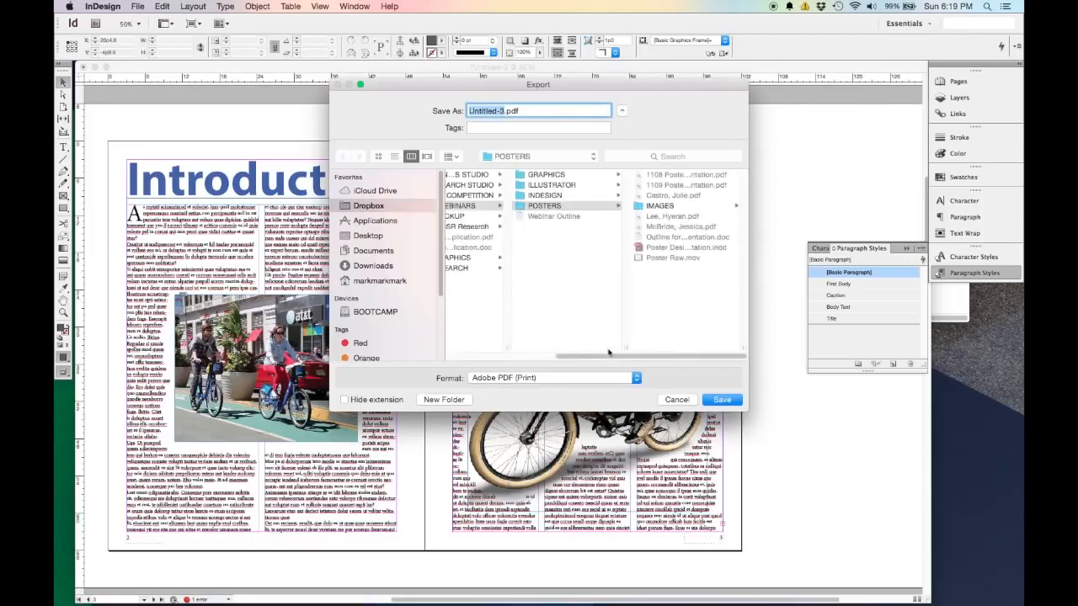
{"action": "scroll", "coordinate": [609, 352], "scroll_direction": "left", "scroll_amount": 5}
{"action": "left_click", "coordinate": [393, 235]}
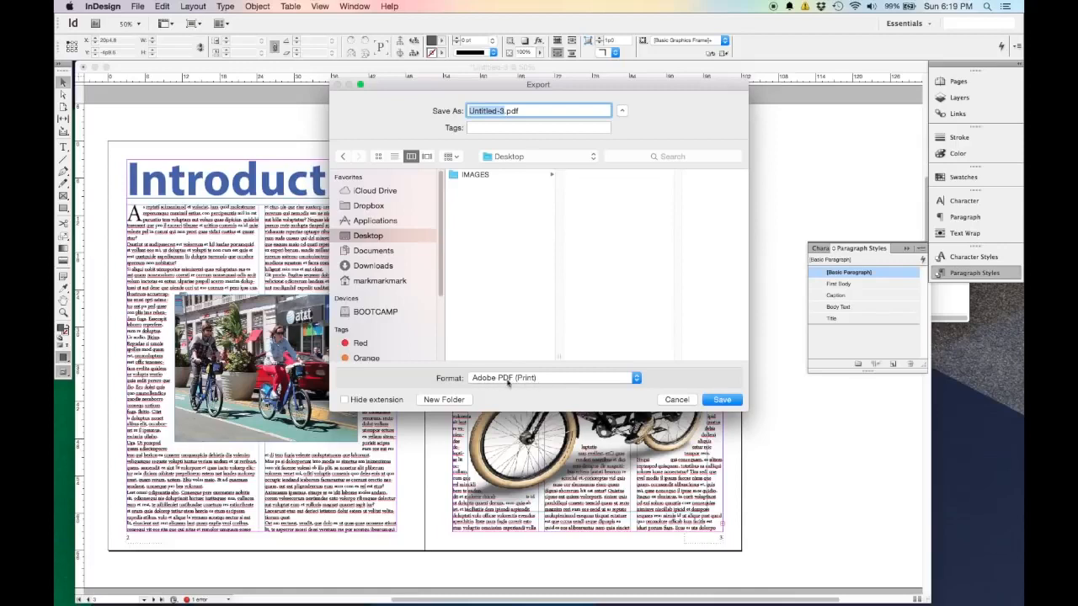
{"action": "left_click", "coordinate": [535, 378]}
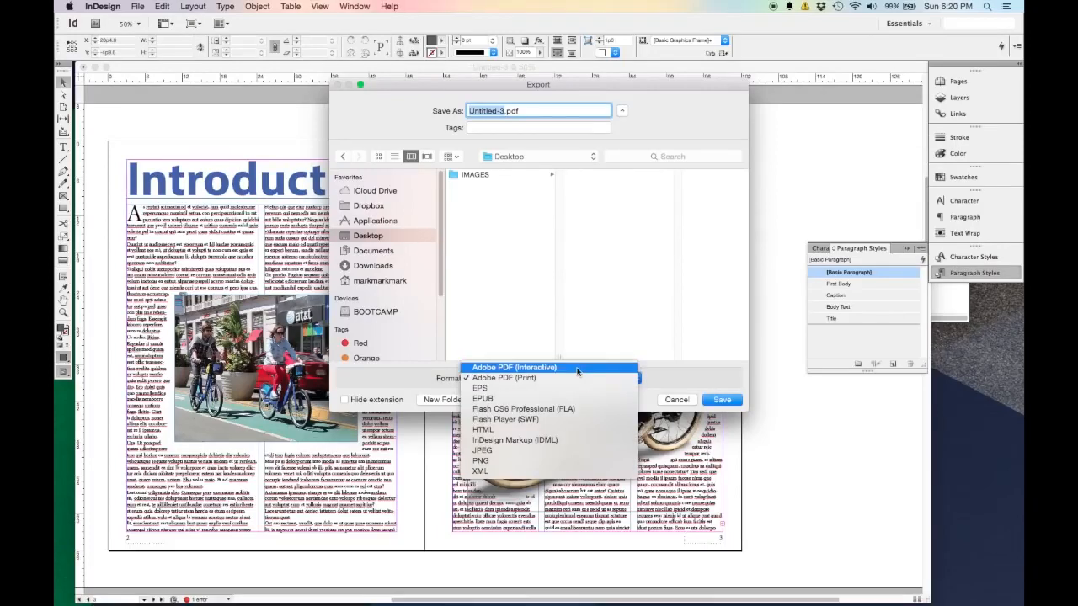
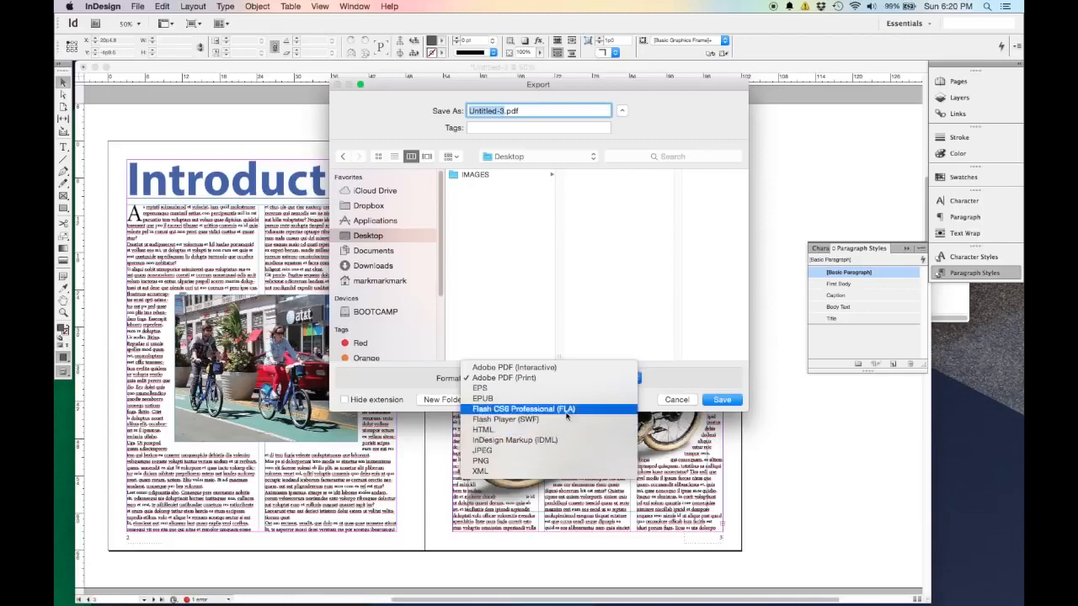
Choose Adobe PDF (Print) as the export format, name the file Bike Share, and proceed to the PDF export settings.
{"action": "left_click", "coordinate": [557, 379]}
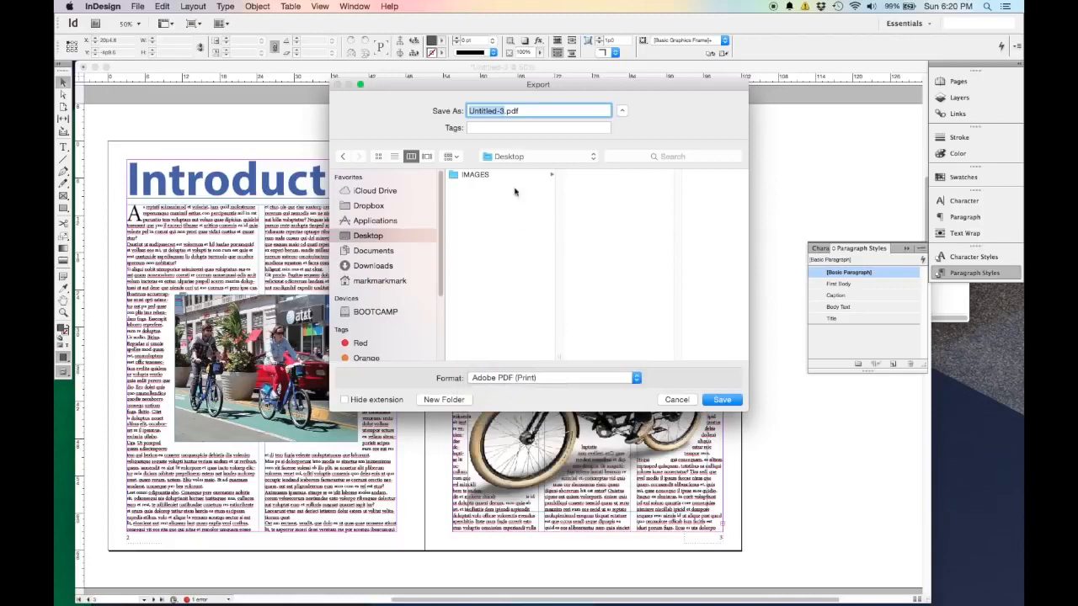
{"action": "type", "text": "Bike Share"}
{"action": "left_click", "coordinate": [722, 400]}
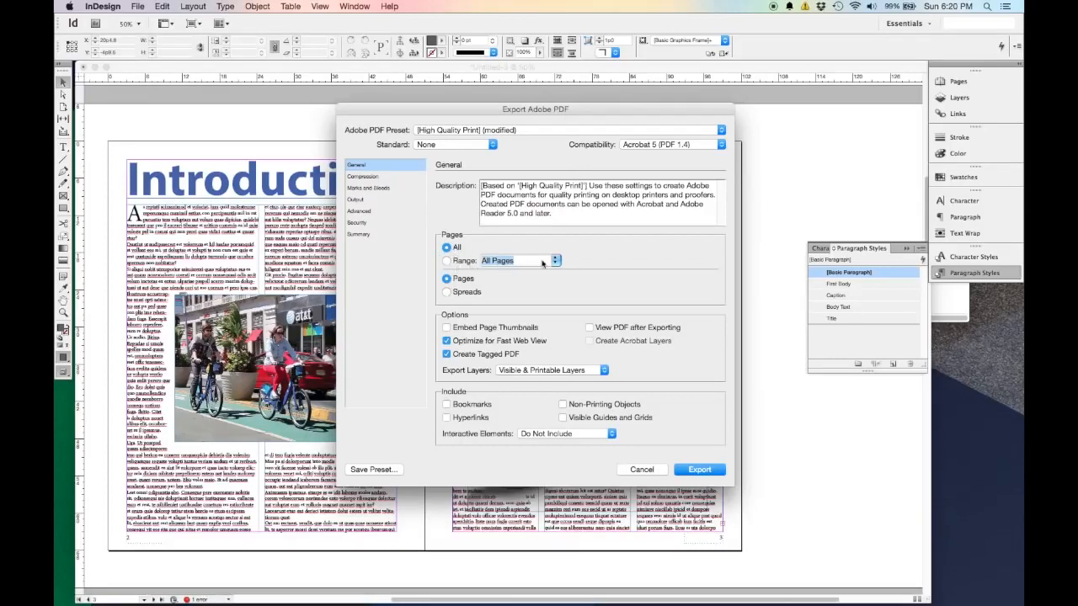
Compare the Pages and Spreads options against the Introduction spread and leave the PDF export set to Pages.
{"action": "left_click", "coordinate": [466, 293]}
{"action": "left_click", "coordinate": [468, 278]}
{"action": "left_click", "coordinate": [469, 292]}
{"action": "left_click", "coordinate": [468, 280]}
{"action": "left_click_drag", "start_coordinate": [544, 120], "coordinate": [886, 23]}
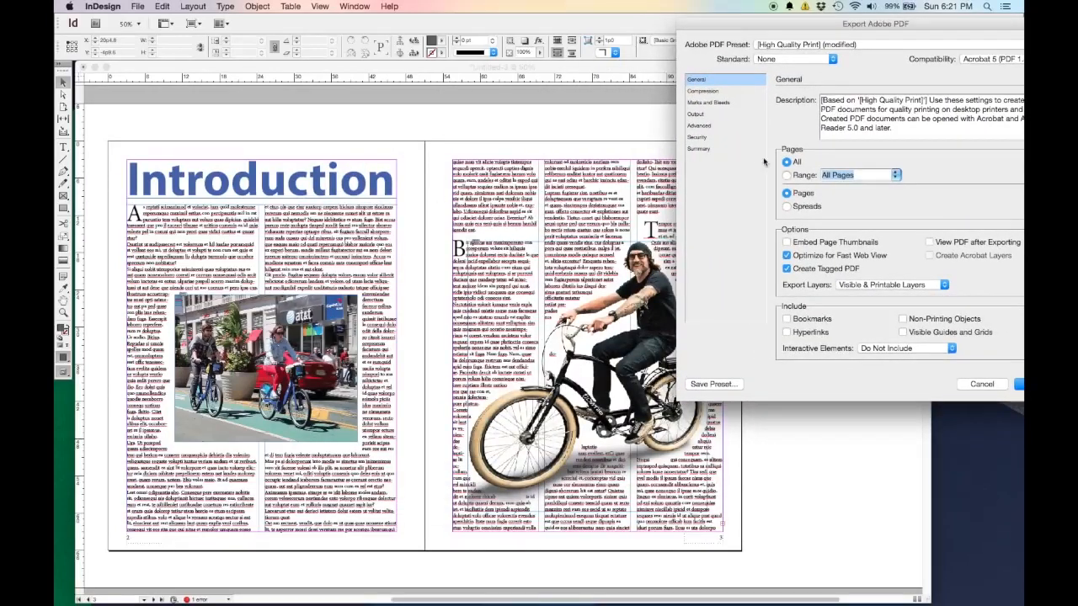
{"action": "left_click", "coordinate": [800, 208]}
{"action": "left_click_drag", "start_coordinate": [918, 23], "coordinate": [701, 45]}
{"action": "left_click", "coordinate": [571, 215]}
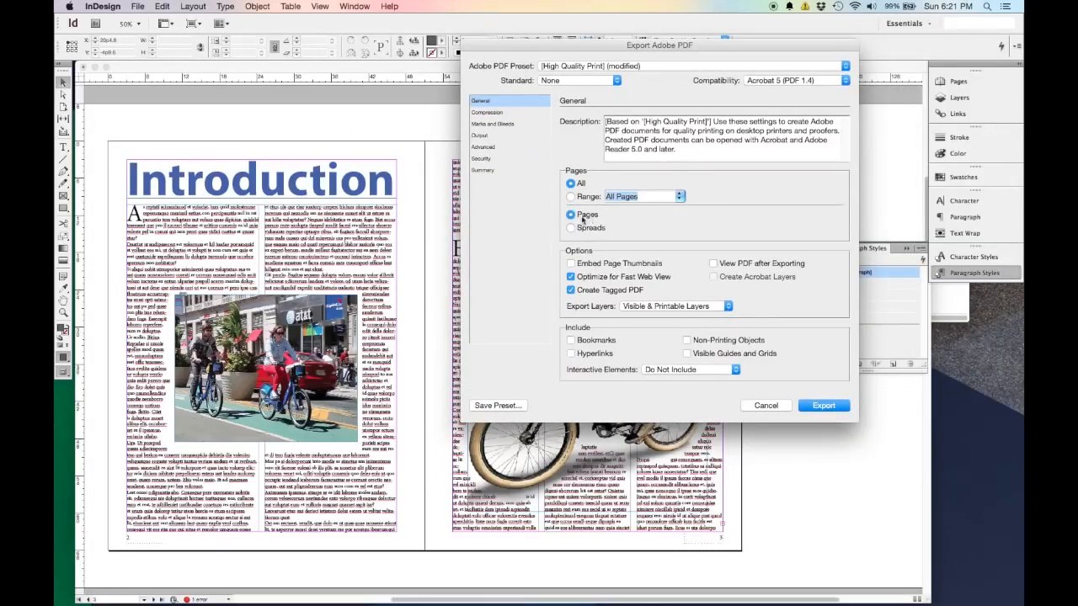
Review the Compression and Marks and Bleeds settings of the PDF export, then return to the General settings.
{"action": "left_click", "coordinate": [488, 112]}
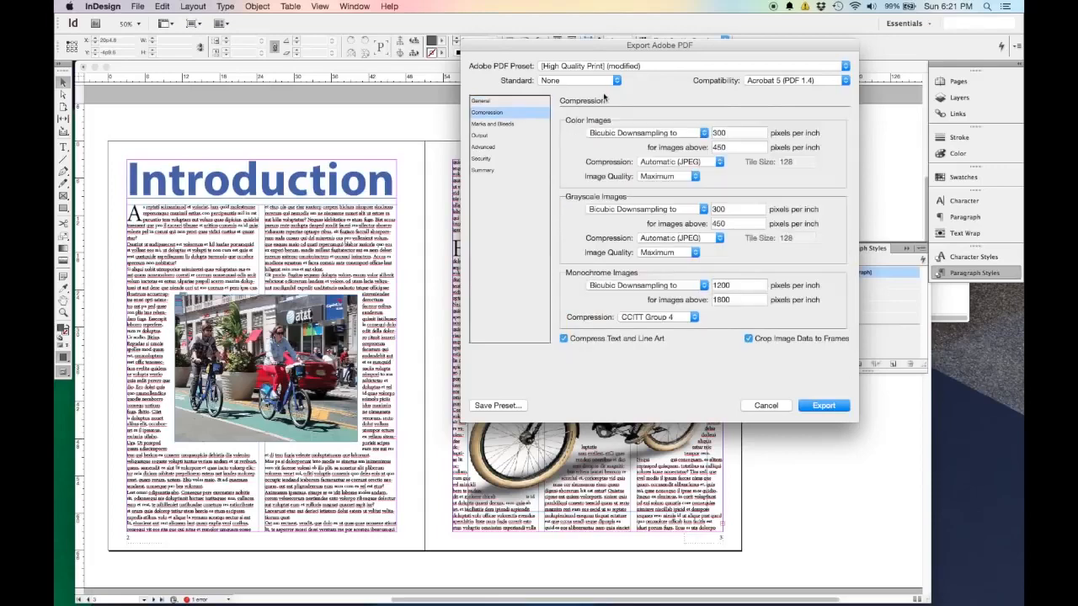
{"action": "left_click", "coordinate": [505, 124]}
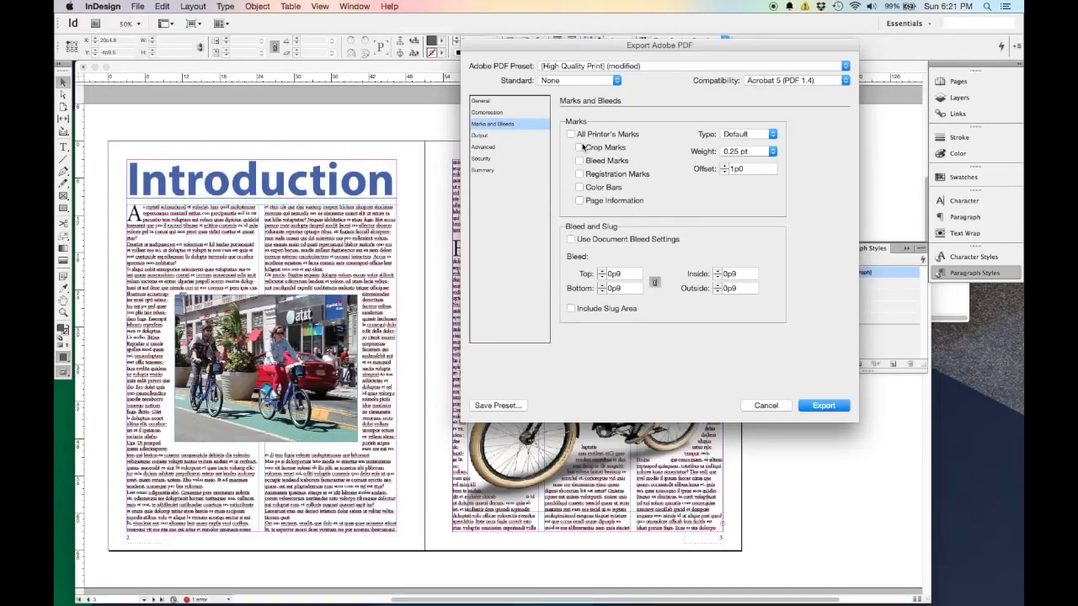
{"action": "left_click", "coordinate": [495, 102]}
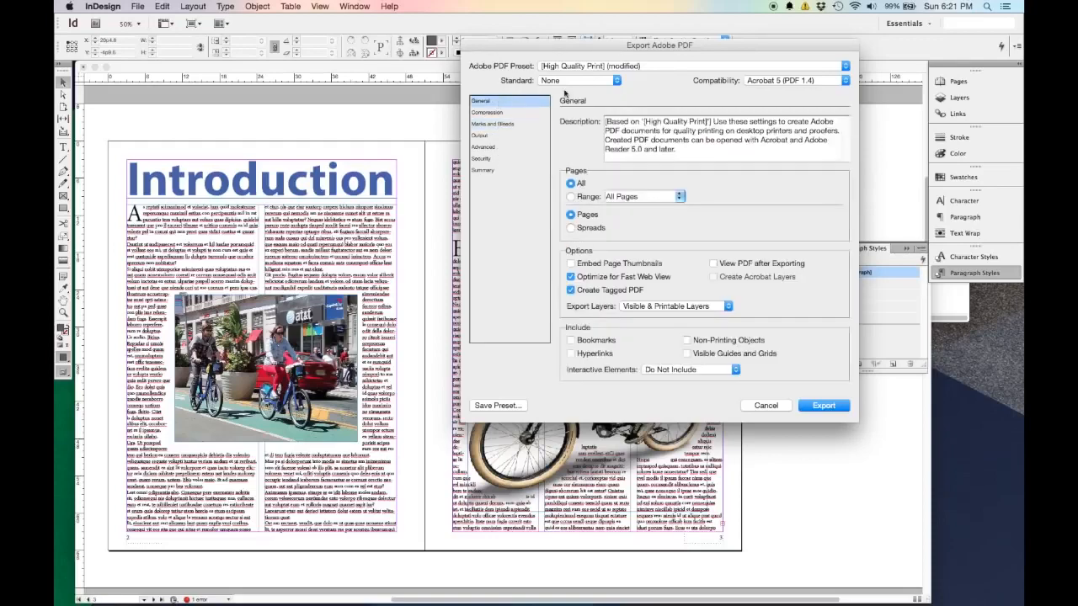
Try the High Quality Print and Smallest File Size presets, return to High Quality Print, and cancel the PDF export.
{"action": "left_click", "coordinate": [635, 68]}
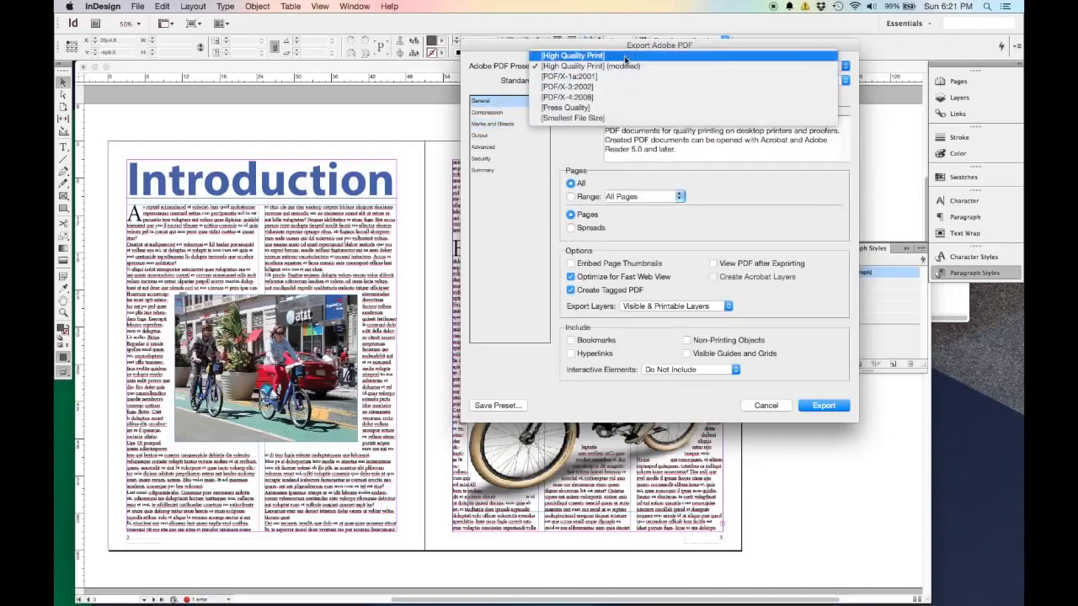
{"action": "left_click", "coordinate": [624, 57]}
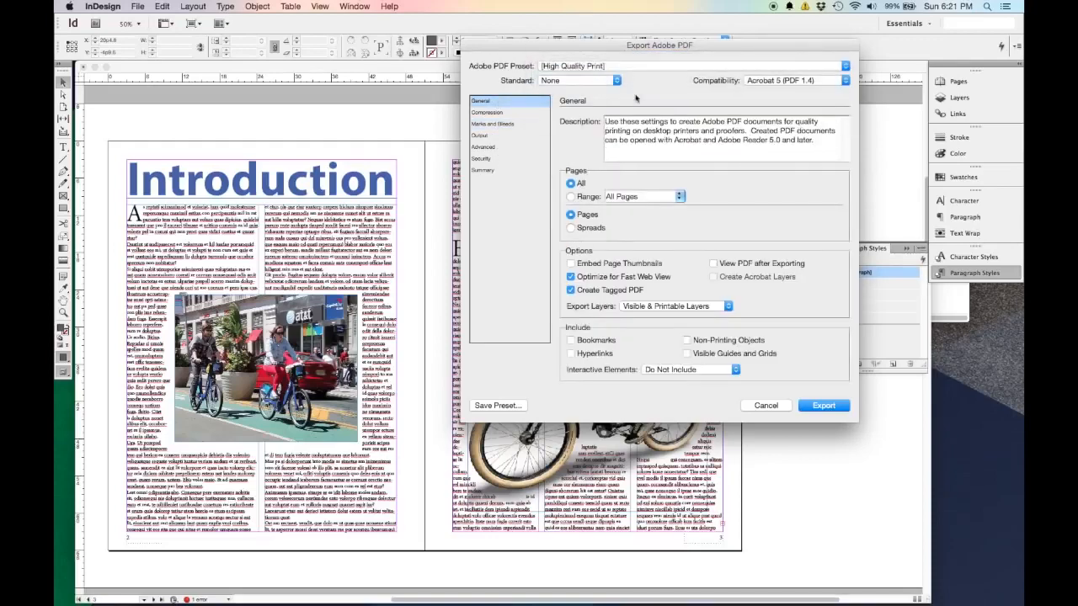
{"action": "left_click", "coordinate": [603, 66]}
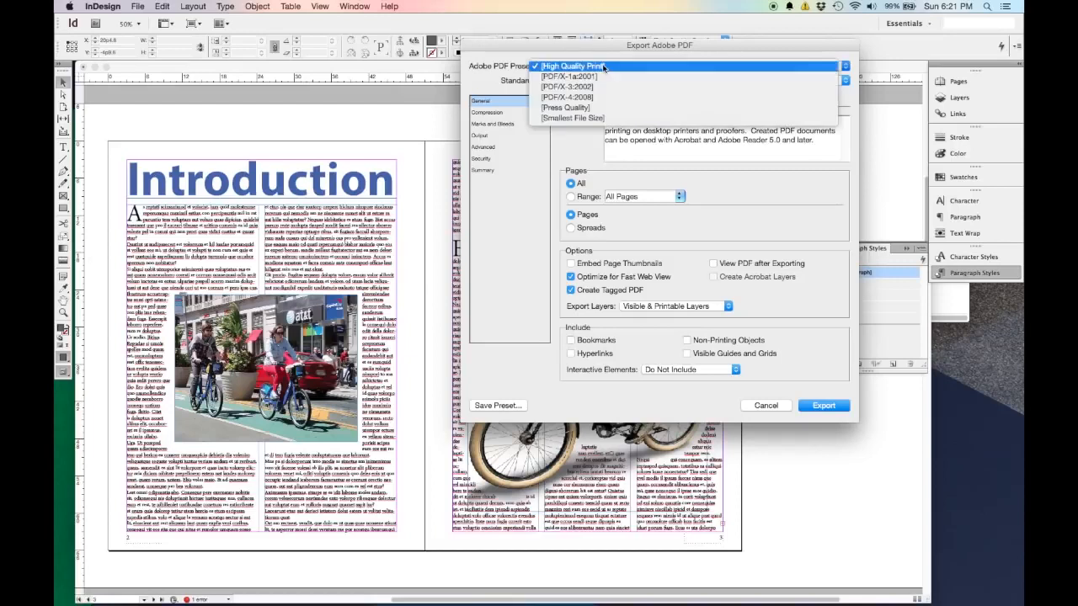
{"action": "left_click", "coordinate": [621, 120]}
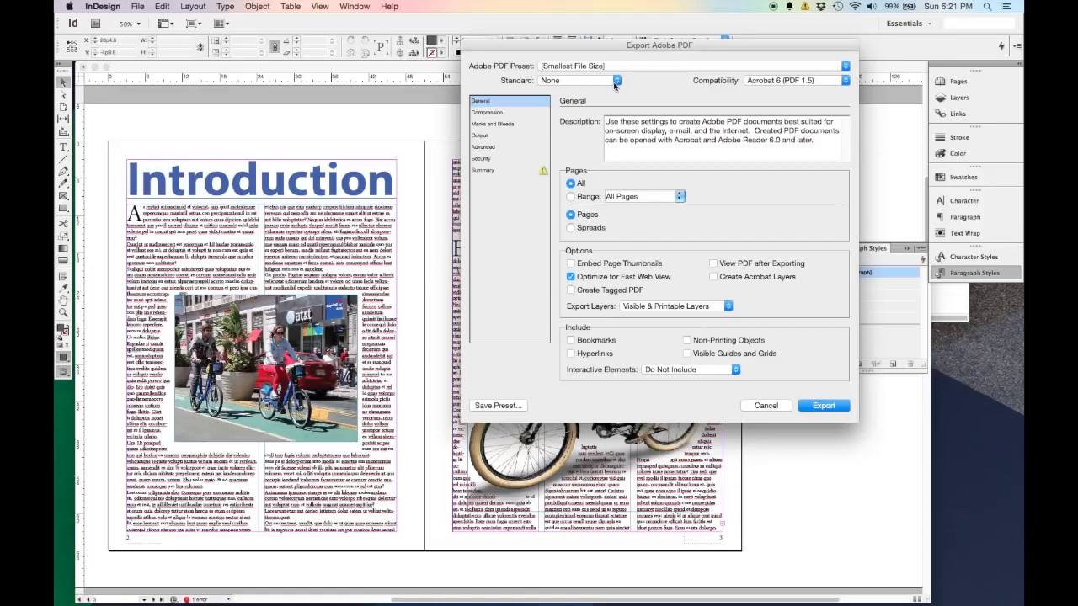
{"action": "left_click", "coordinate": [636, 66]}
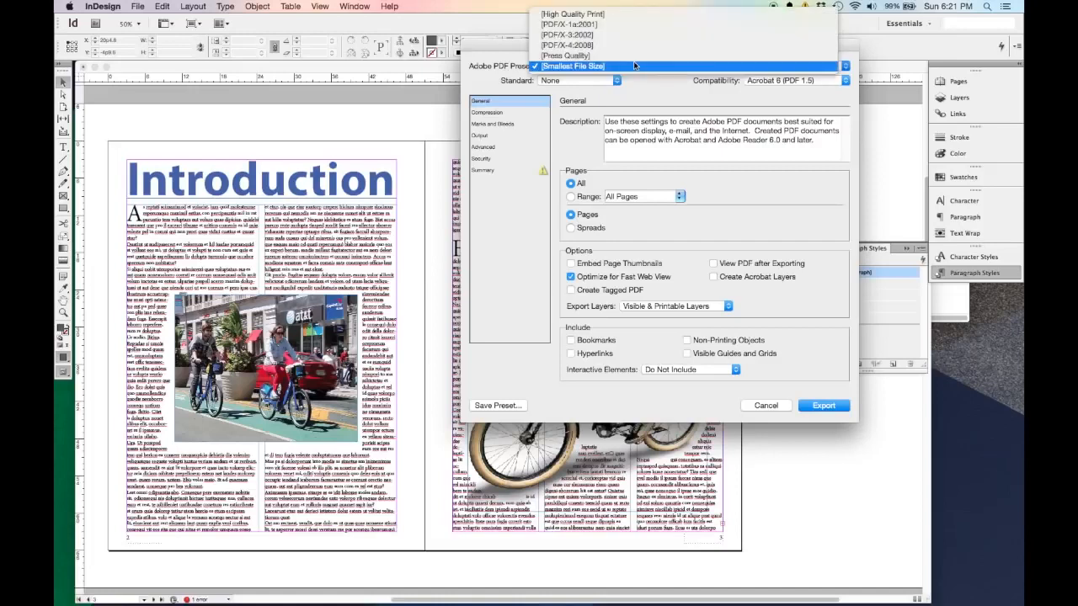
{"action": "left_click", "coordinate": [631, 16]}
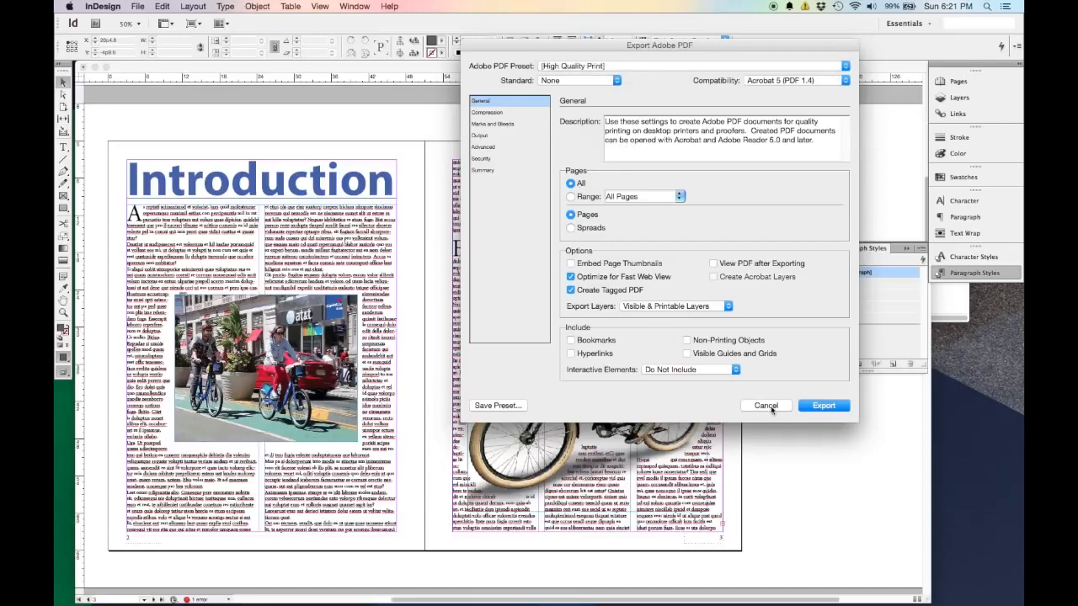
{"action": "left_click", "coordinate": [766, 406]}
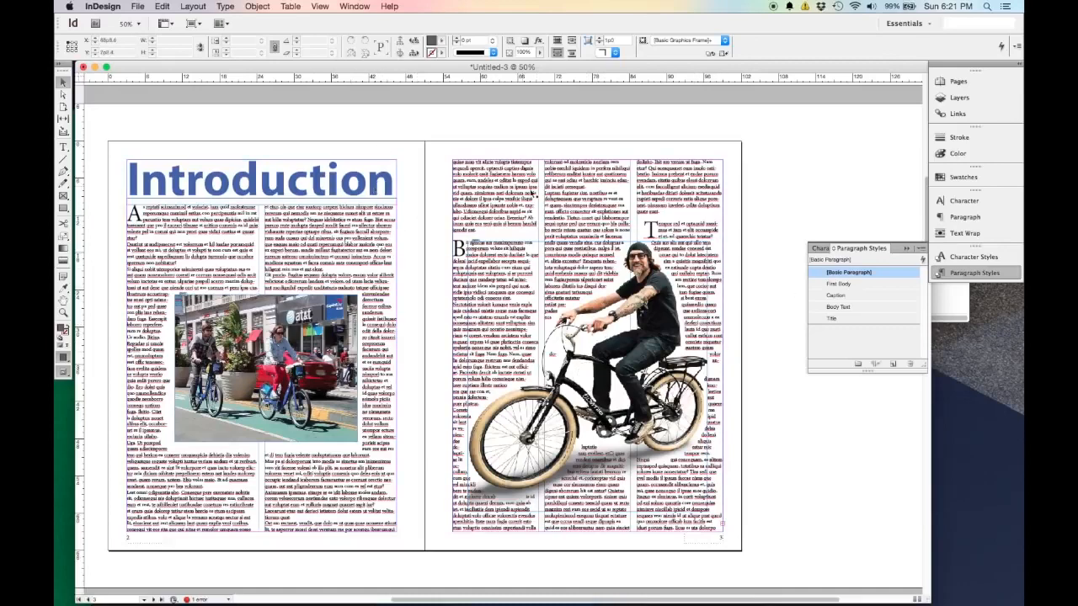
Examine the document's linked images and the link information of the large Capital Bike Share photo on the cover.
{"action": "scroll", "coordinate": [718, 254], "scroll_direction": "up", "scroll_amount": 10}
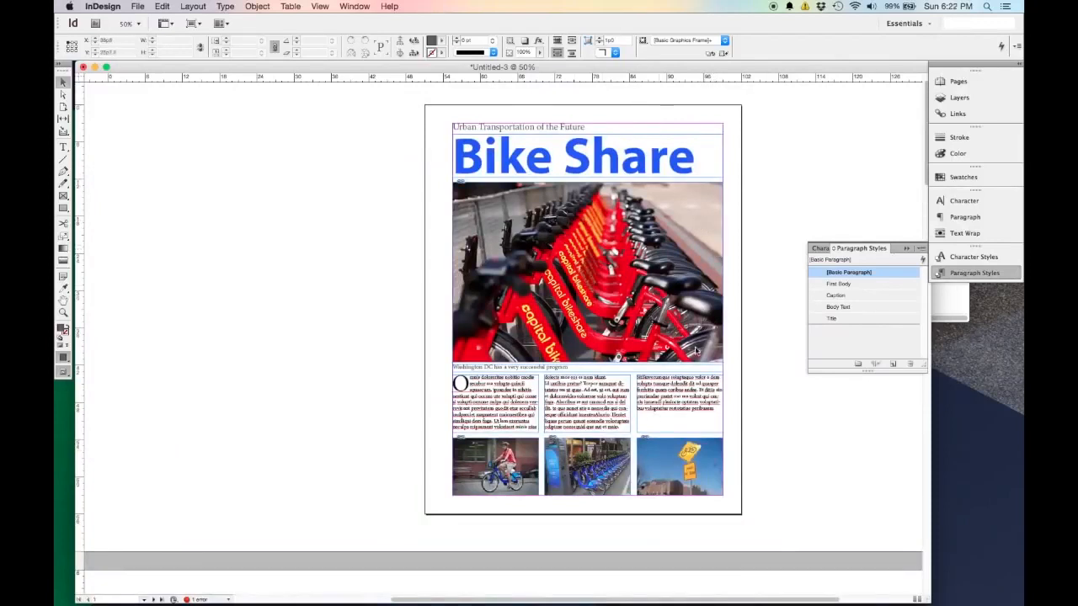
{"action": "left_click", "coordinate": [950, 114]}
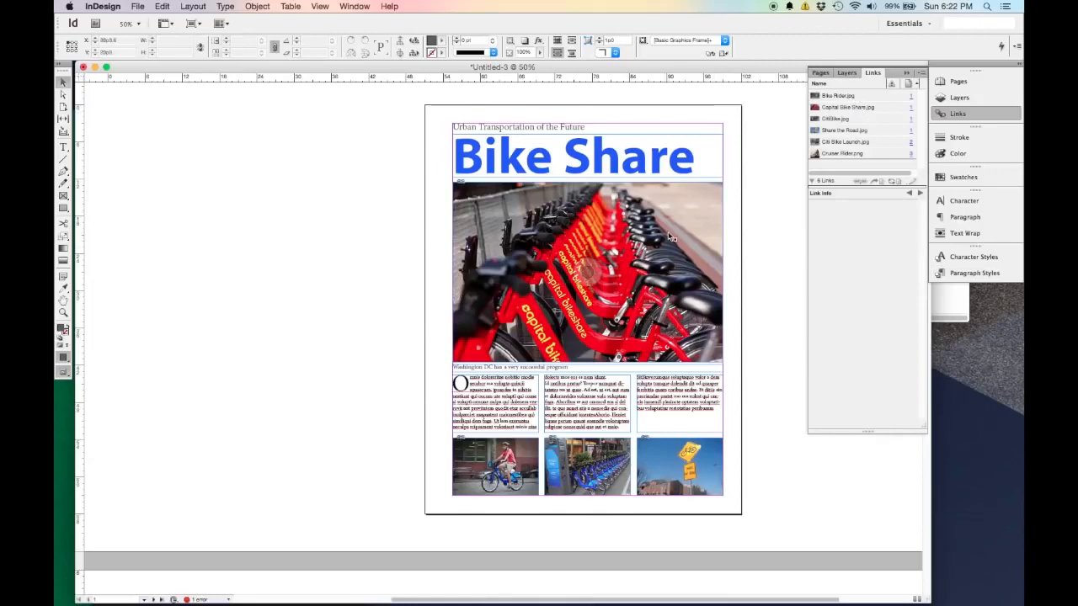
{"action": "scroll", "coordinate": [650, 257], "scroll_direction": "down", "scroll_amount": 2}
{"action": "scroll", "coordinate": [653, 253], "scroll_direction": "up", "scroll_amount": 2}
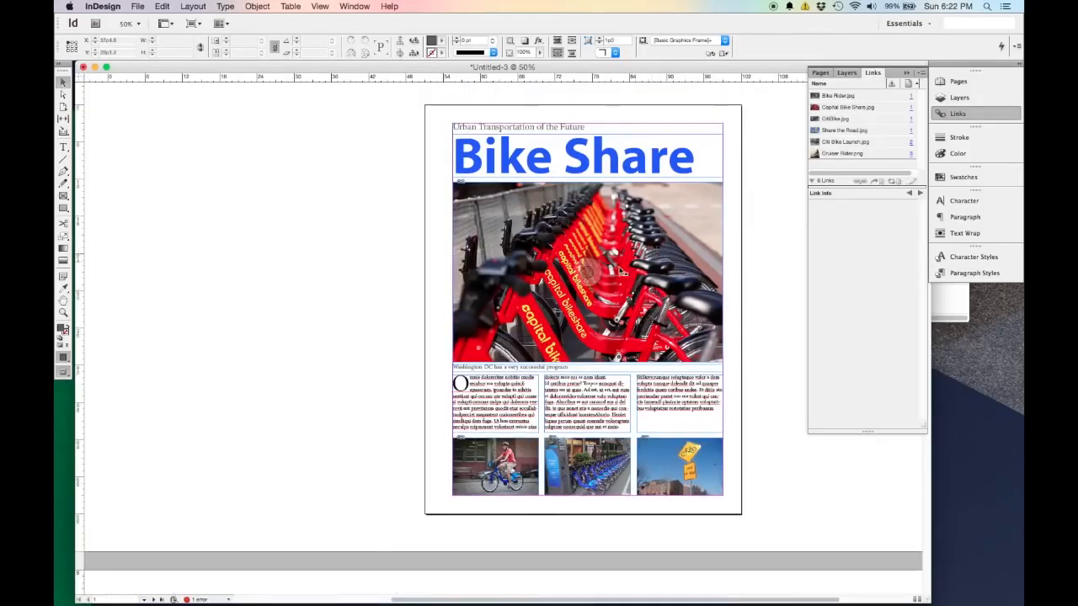
{"action": "left_click", "coordinate": [704, 218]}
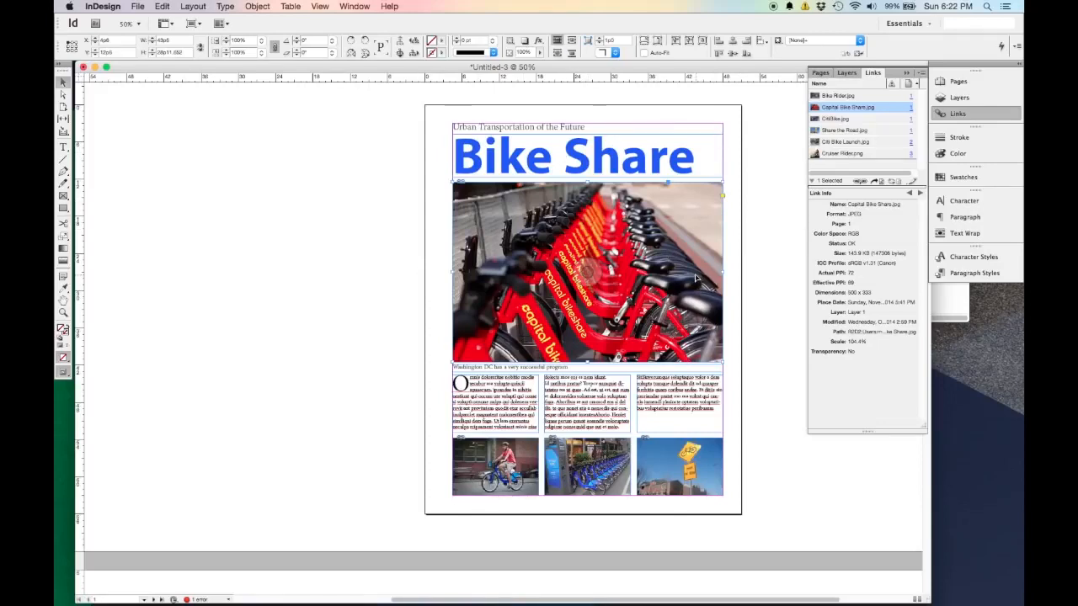
{"action": "scroll", "coordinate": [744, 259], "scroll_direction": "down", "scroll_amount": 2}
{"action": "scroll", "coordinate": [744, 259], "scroll_direction": "down", "scroll_amount": 2}
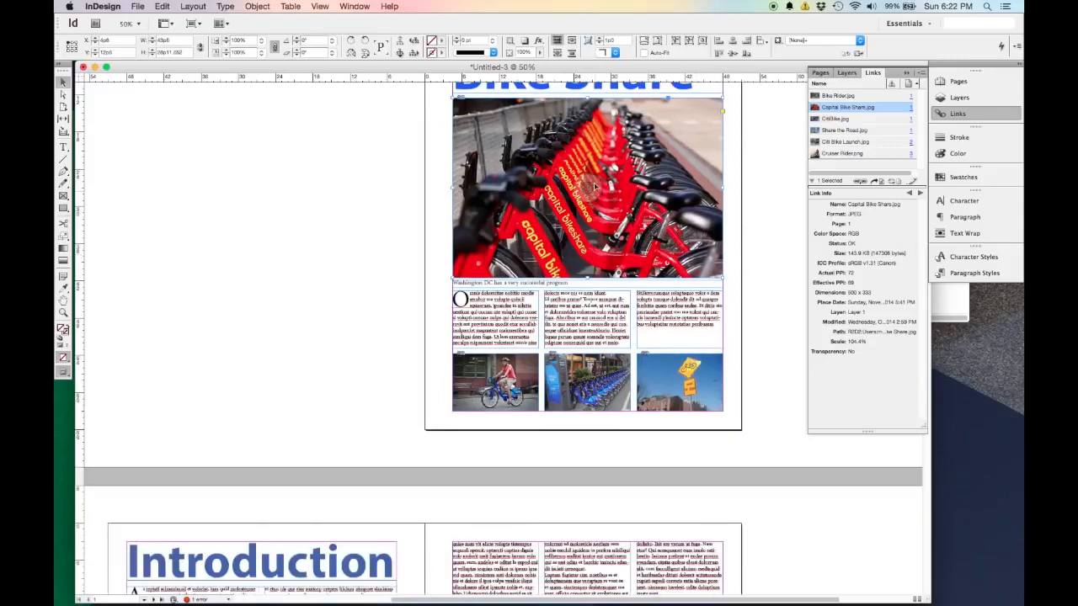
{"action": "scroll", "coordinate": [665, 271], "scroll_direction": "up", "scroll_amount": 6}
{"action": "scroll", "coordinate": [666, 271], "scroll_direction": "down", "scroll_amount": 4}
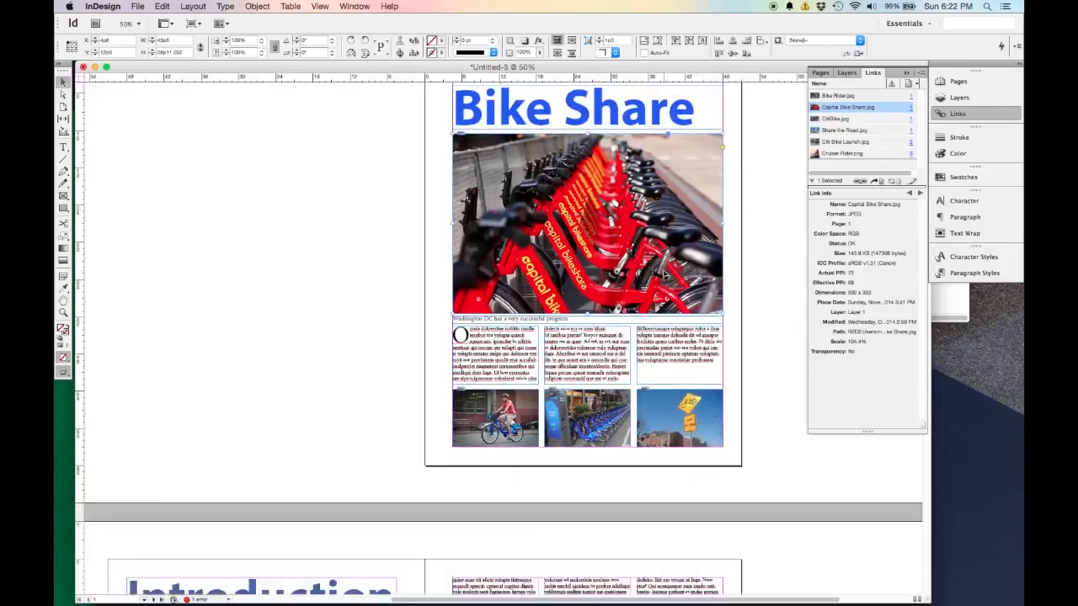
{"action": "scroll", "coordinate": [627, 217], "scroll_direction": "up", "scroll_amount": 2}
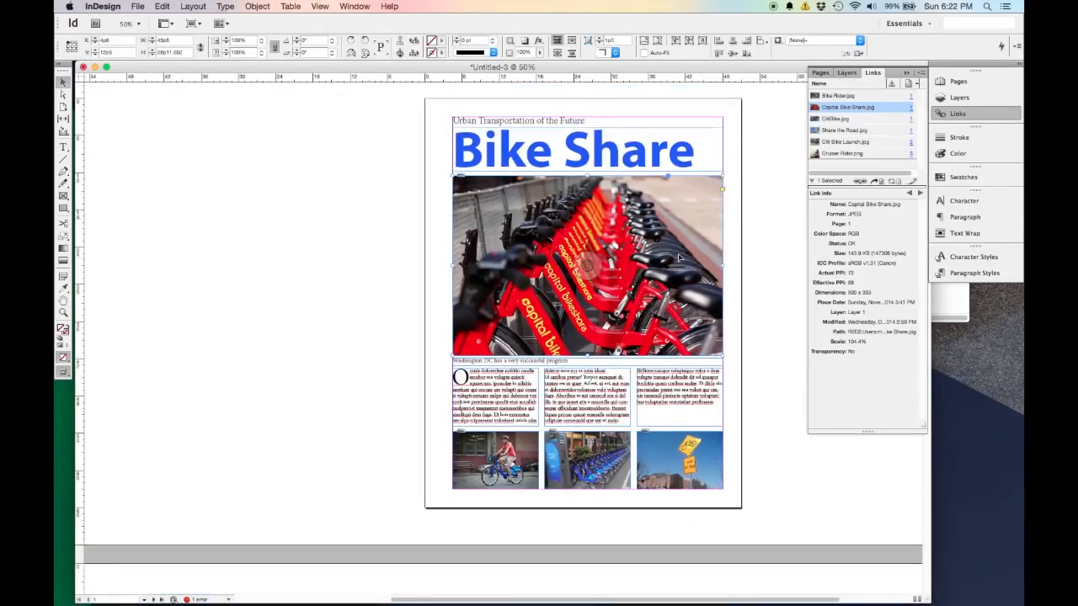
{"action": "left_click", "coordinate": [736, 270]}
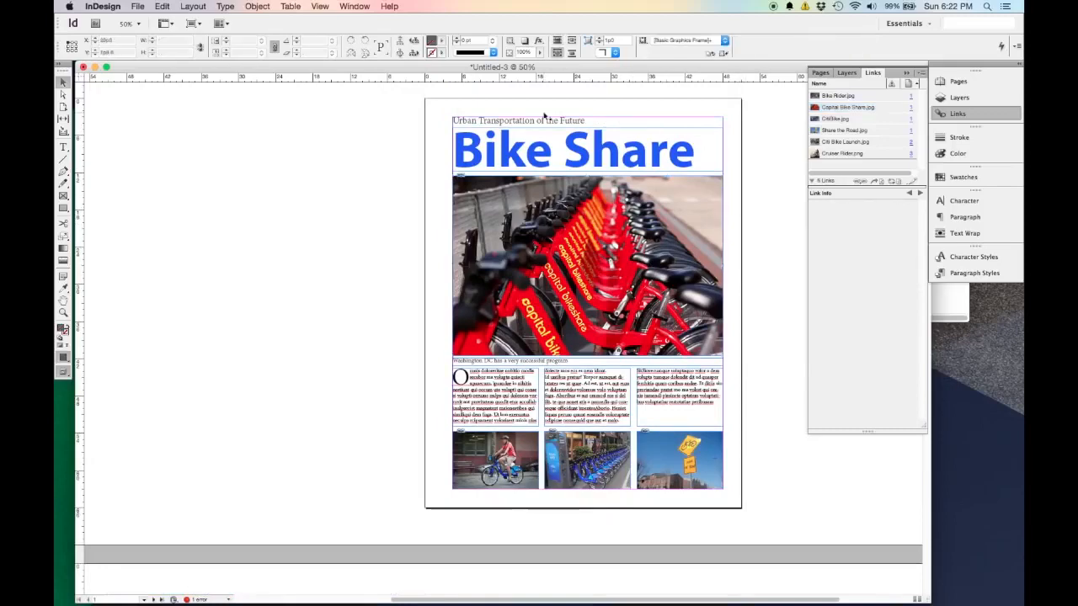
Start packaging the document and bring up the Package summary of its fonts, links and inks.
{"action": "scroll", "coordinate": [675, 438], "scroll_direction": "down", "scroll_amount": 5}
{"action": "scroll", "coordinate": [675, 438], "scroll_direction": "down", "scroll_amount": 6}
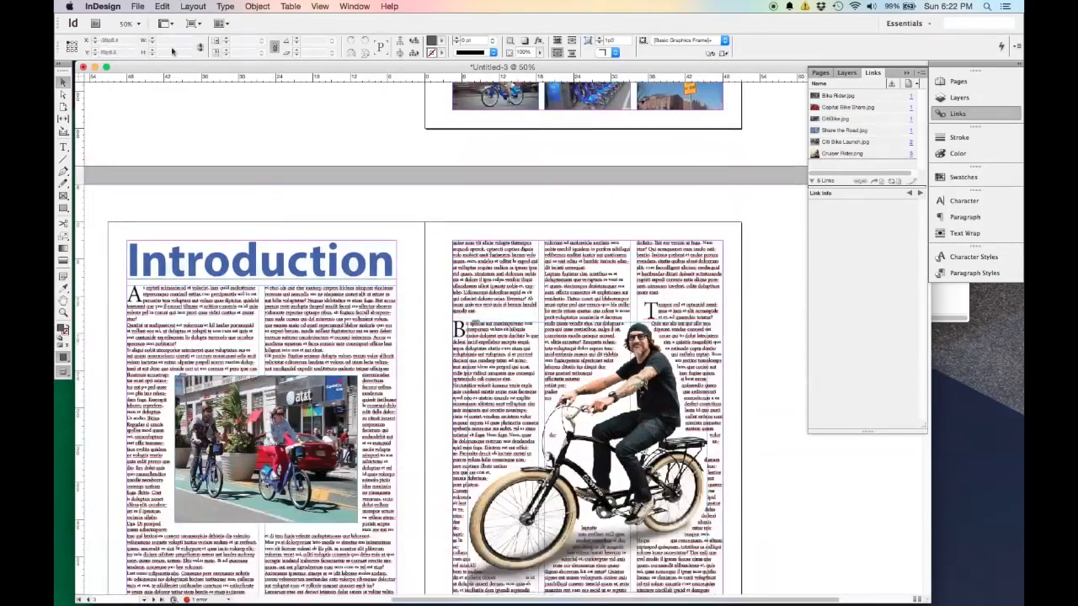
{"action": "left_click", "coordinate": [137, 6]}
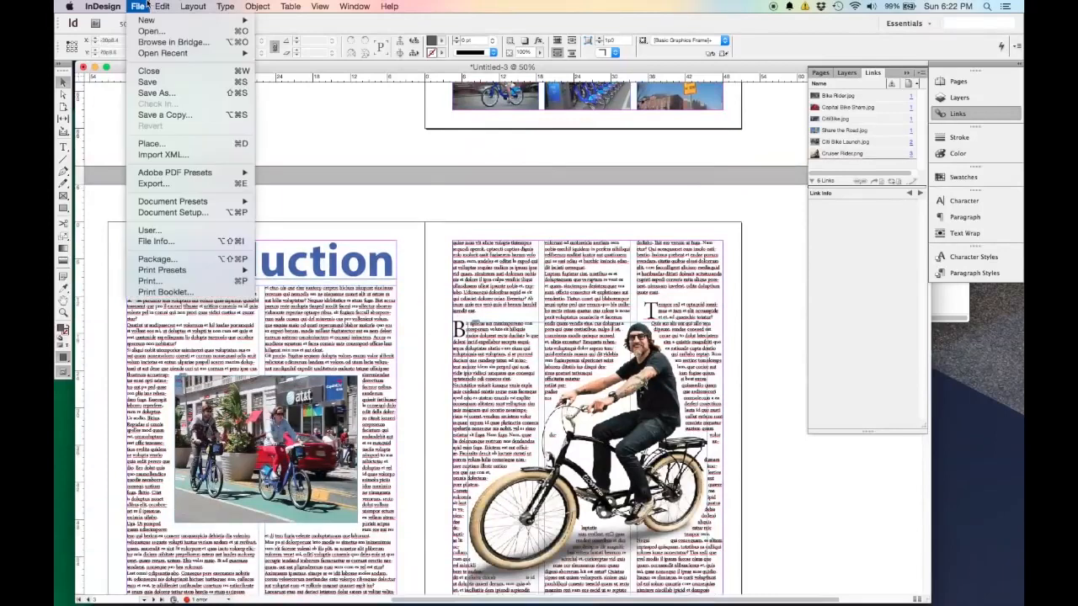
{"action": "left_click", "coordinate": [156, 259]}
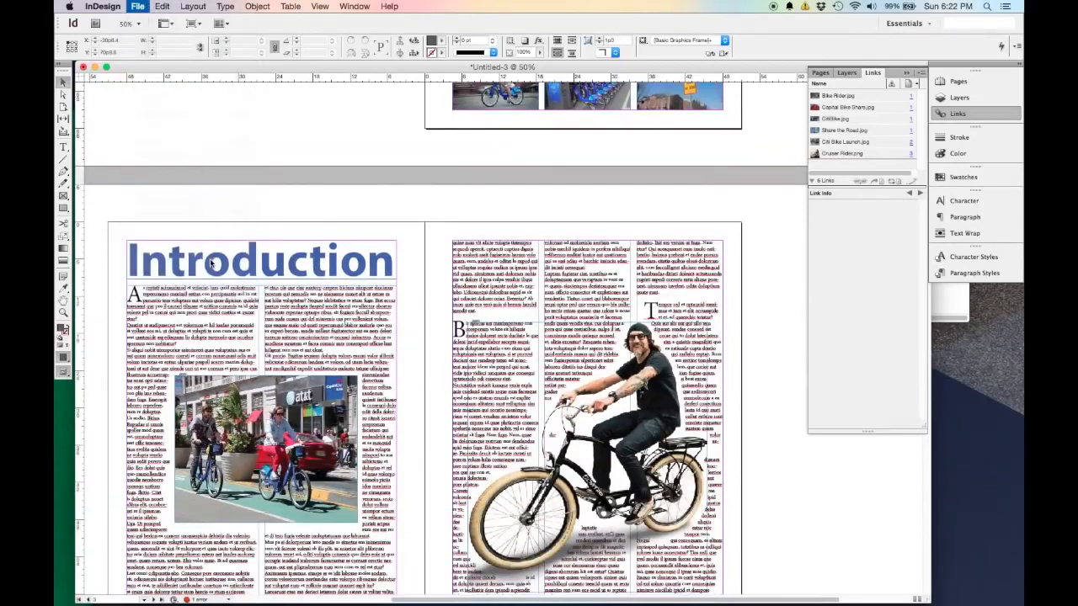
{"action": "left_click_drag", "start_coordinate": [576, 203], "coordinate": [649, 65]}
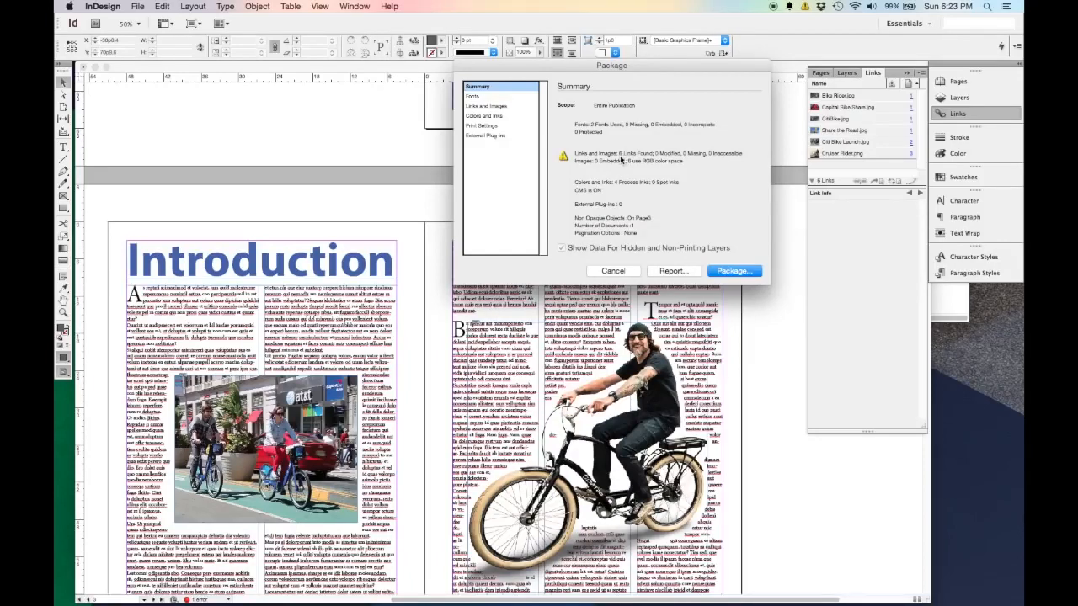
Proceed with packaging and save the publication to the Desktop as Bike Share in InDesign CS6 document format.
{"action": "left_click", "coordinate": [733, 271]}
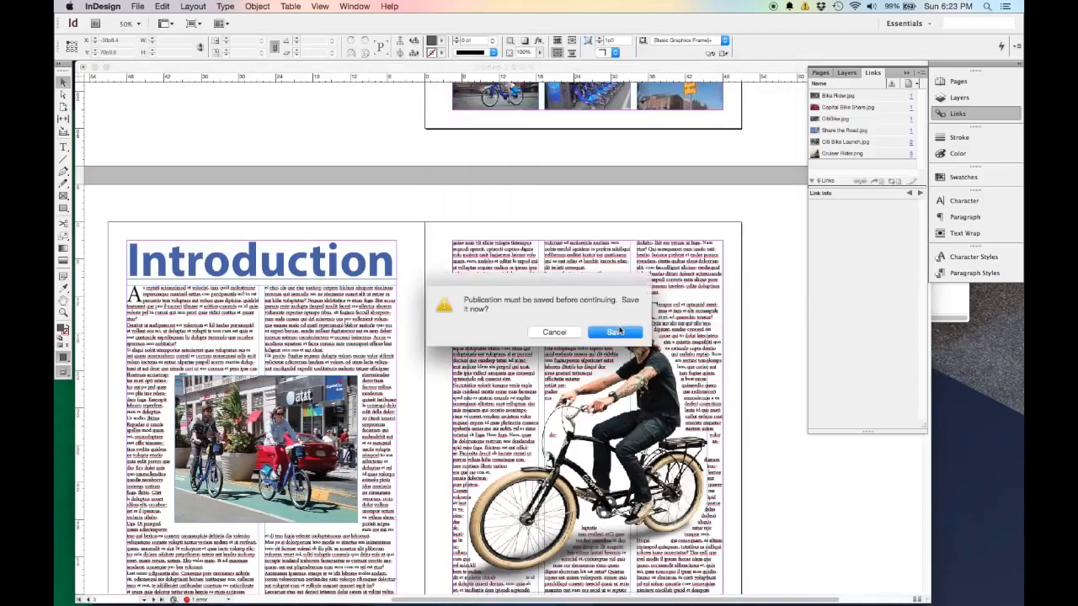
{"action": "left_click", "coordinate": [614, 333]}
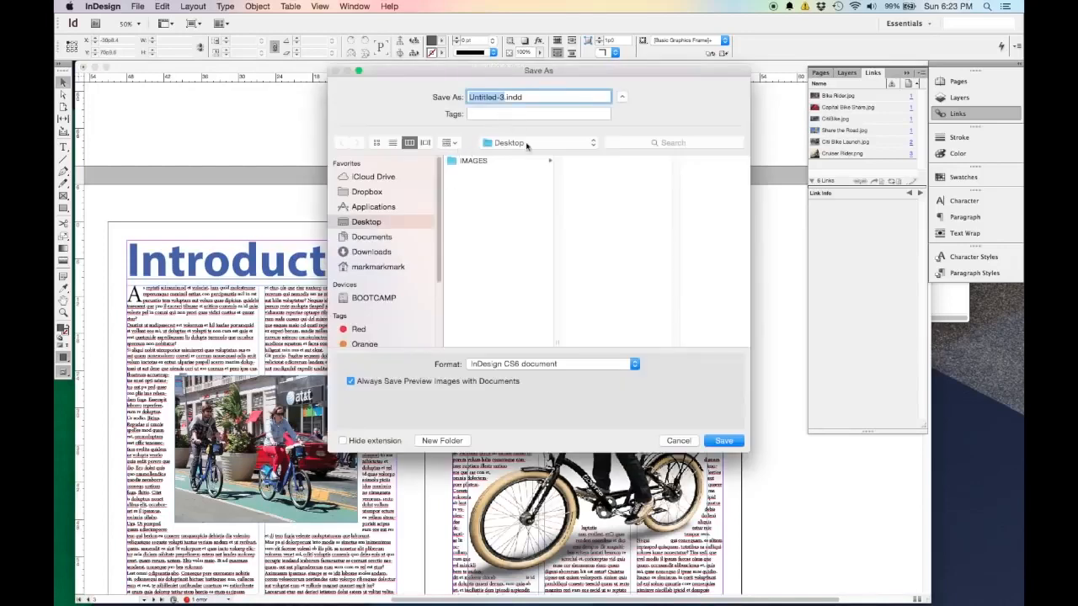
{"action": "type", "text": "Bike Share"}
{"action": "key", "text": "Return"}
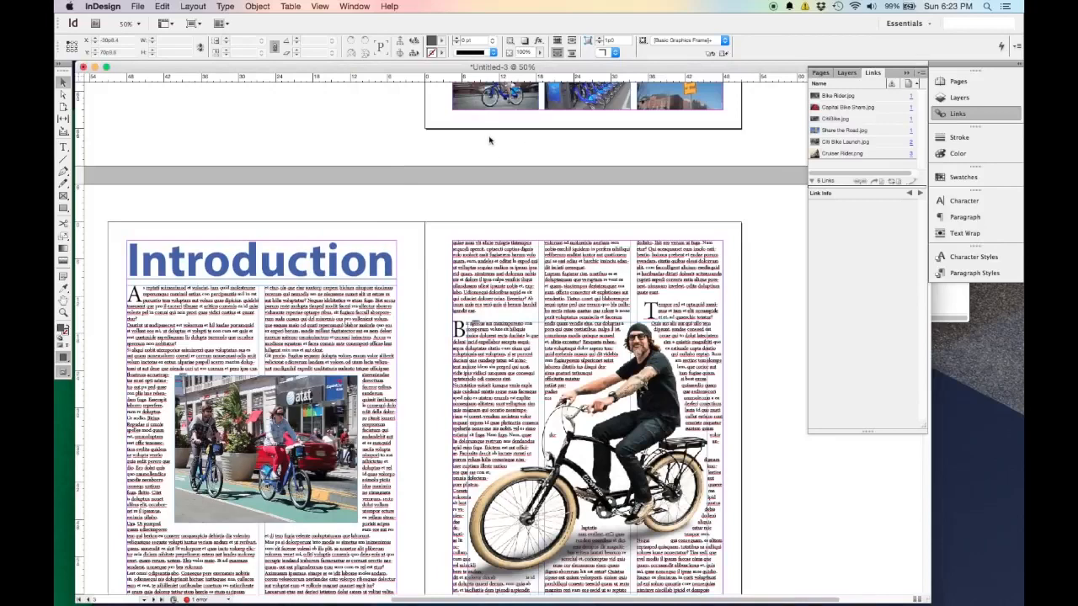
Leave the printing instructions' contact fields blank and package the document with fonts and linked graphics into Bike Share Folder on the Desktop.
{"action": "key", "text": "super+alt+shift+p"}
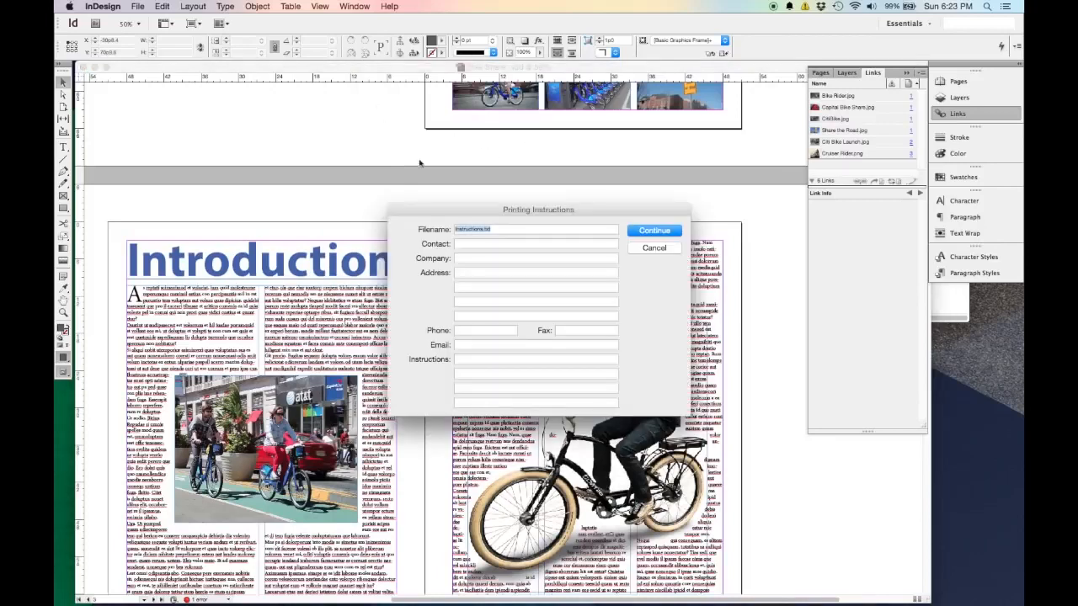
{"action": "left_click", "coordinate": [460, 198]}
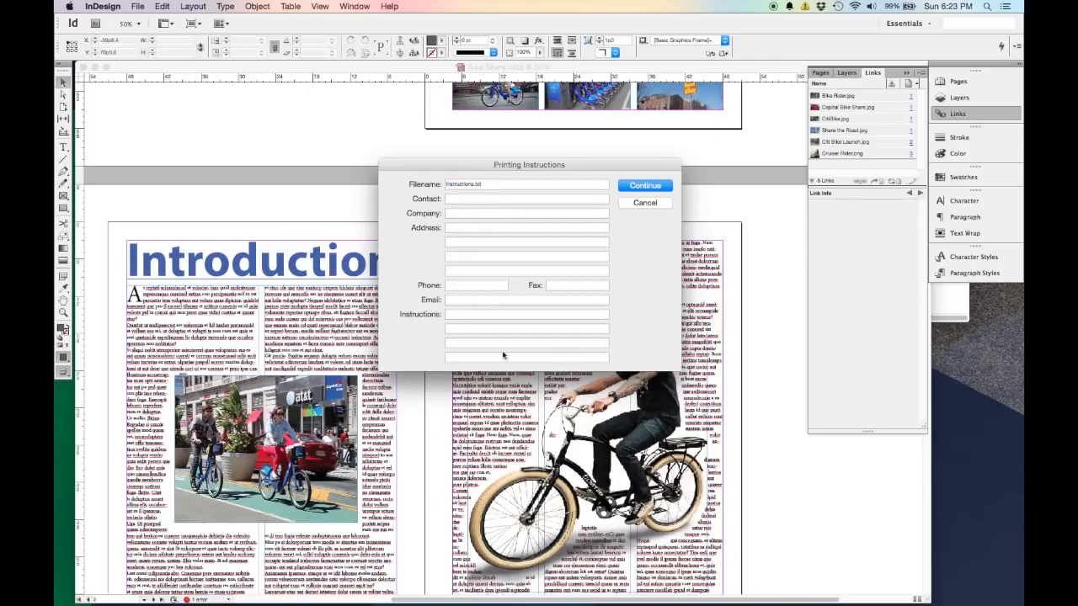
{"action": "left_click", "coordinate": [497, 213]}
{"action": "left_click", "coordinate": [649, 187]}
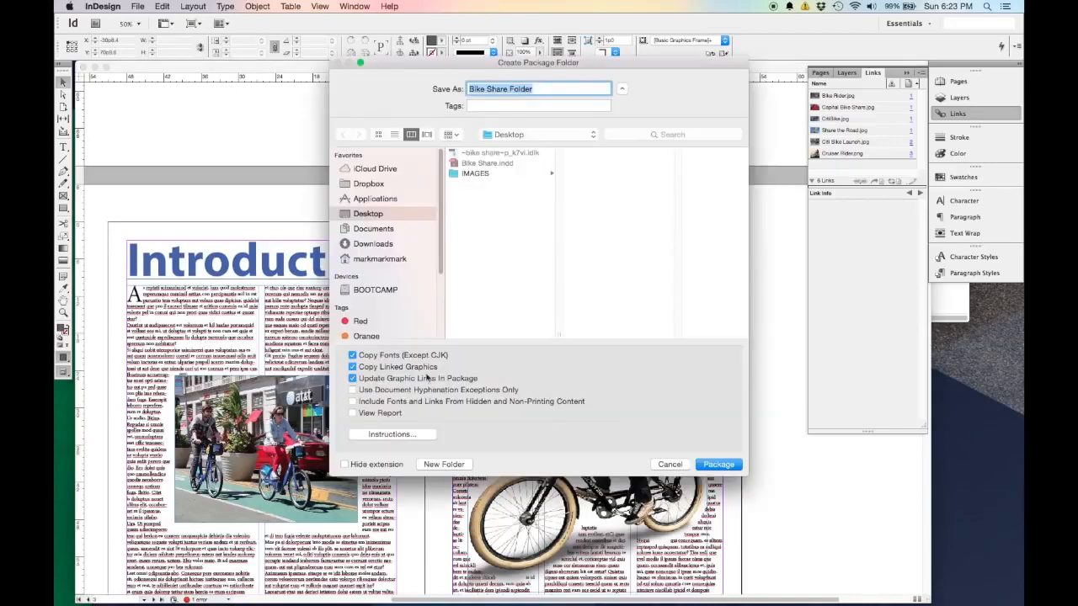
{"action": "left_click", "coordinate": [717, 465]}
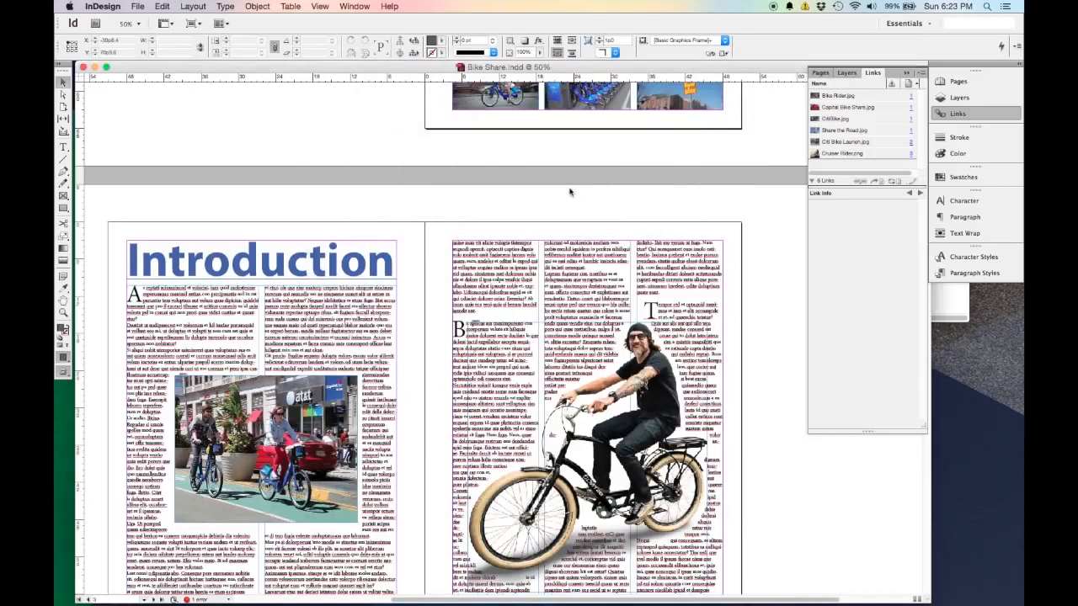
Switch to Finder and examine the contents of Bike Share Folder on the Desktop.
{"action": "left_click", "coordinate": [157, 588]}
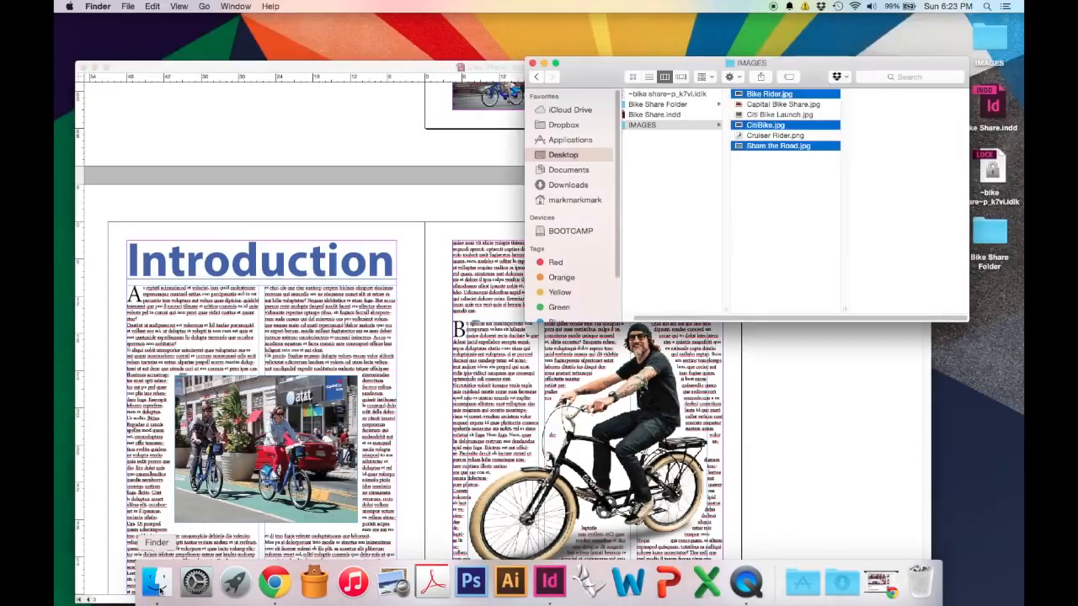
{"action": "left_click", "coordinate": [685, 175]}
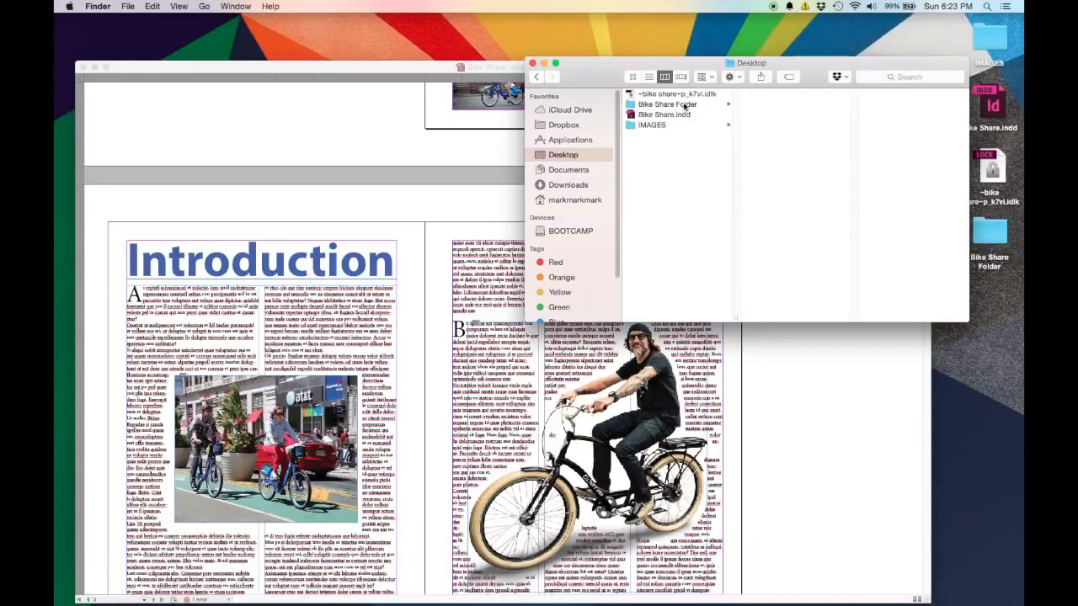
{"action": "left_click", "coordinate": [684, 105]}
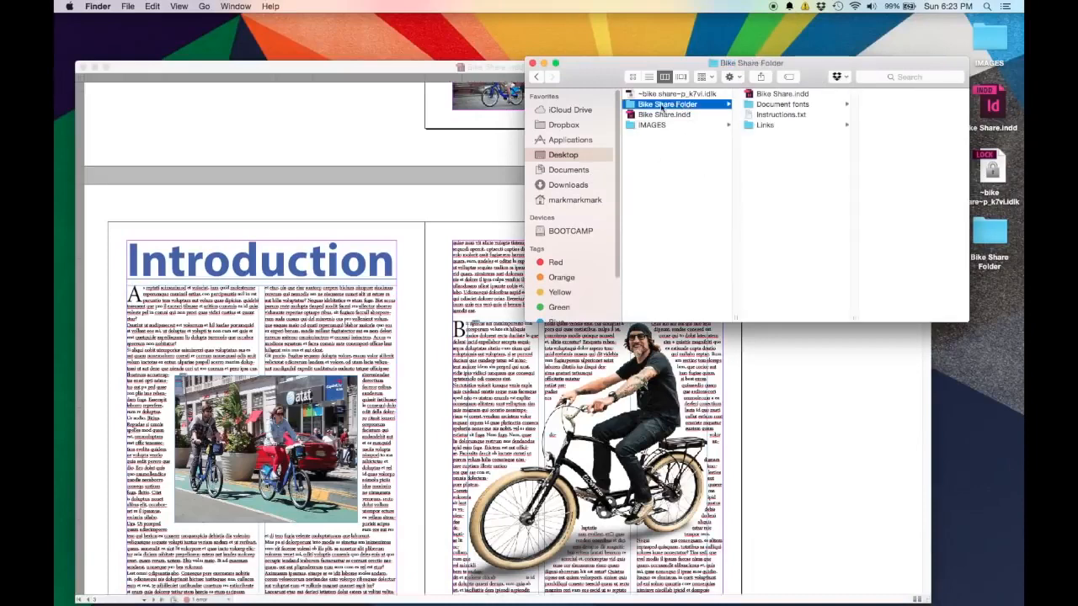
Inspect the packaged Bike Share.indd, the Document fonts folder and the Links folder inside Bike Share Folder.
{"action": "left_click", "coordinate": [779, 95]}
{"action": "left_click", "coordinate": [778, 105]}
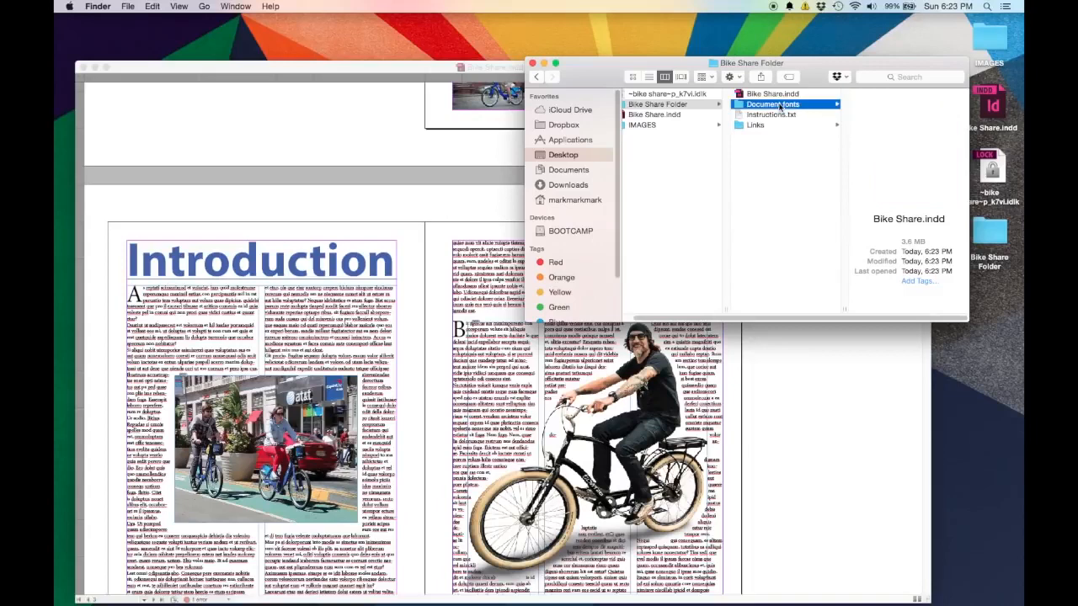
{"action": "left_click", "coordinate": [775, 125]}
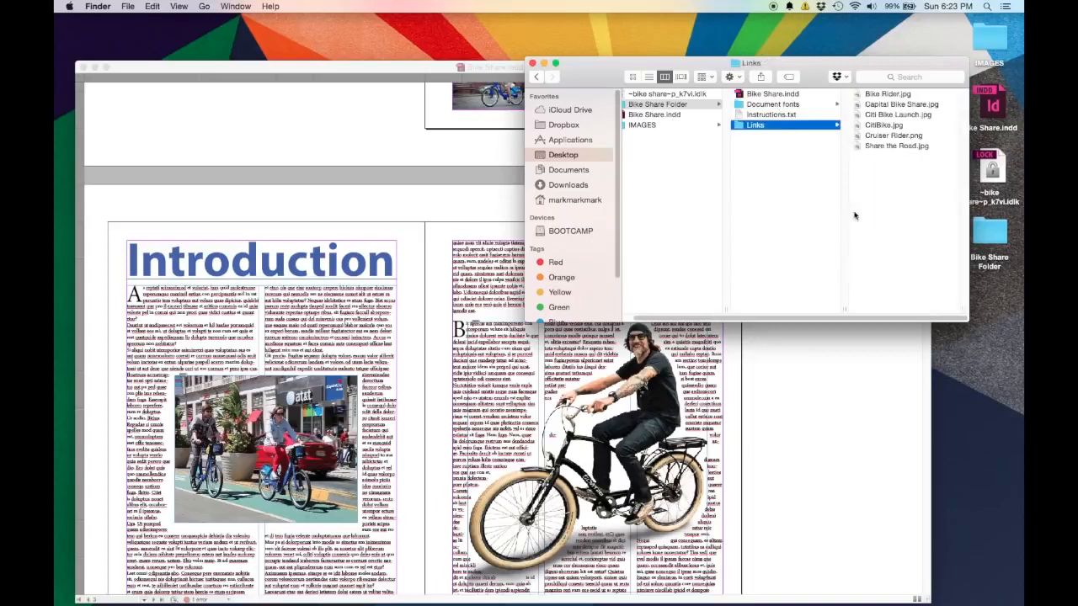
Preview the packaged images in the Links folder one after another, from Bike Rider.jpg to Share the Road.jpg.
{"action": "left_click", "coordinate": [891, 95]}
{"action": "left_click", "coordinate": [807, 104]}
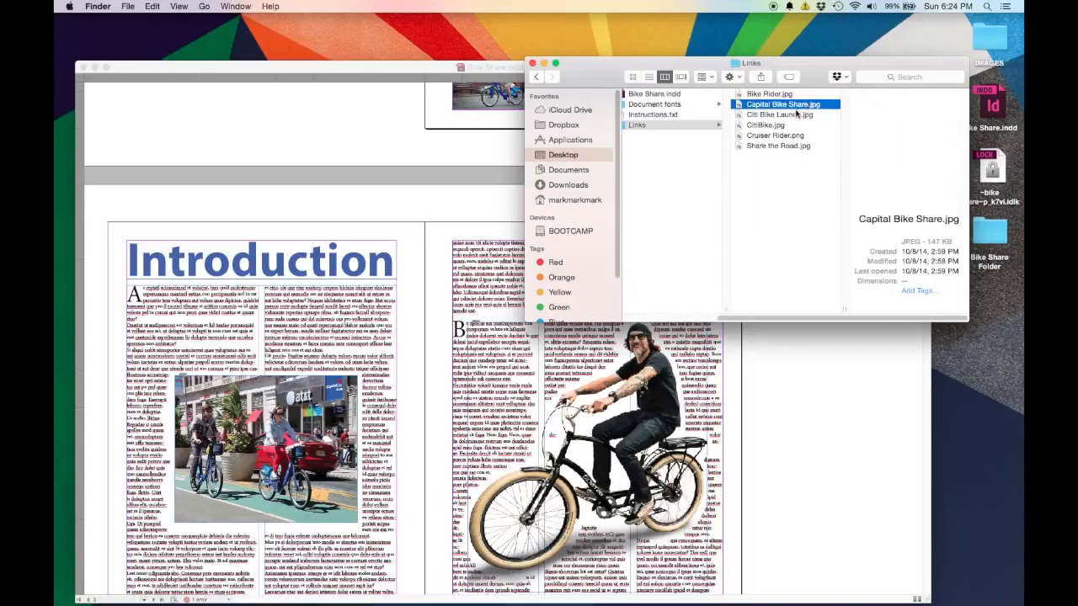
{"action": "left_click", "coordinate": [793, 115]}
{"action": "left_click", "coordinate": [782, 126]}
{"action": "left_click", "coordinate": [785, 136]}
{"action": "left_click", "coordinate": [795, 154]}
{"action": "left_click", "coordinate": [795, 147]}
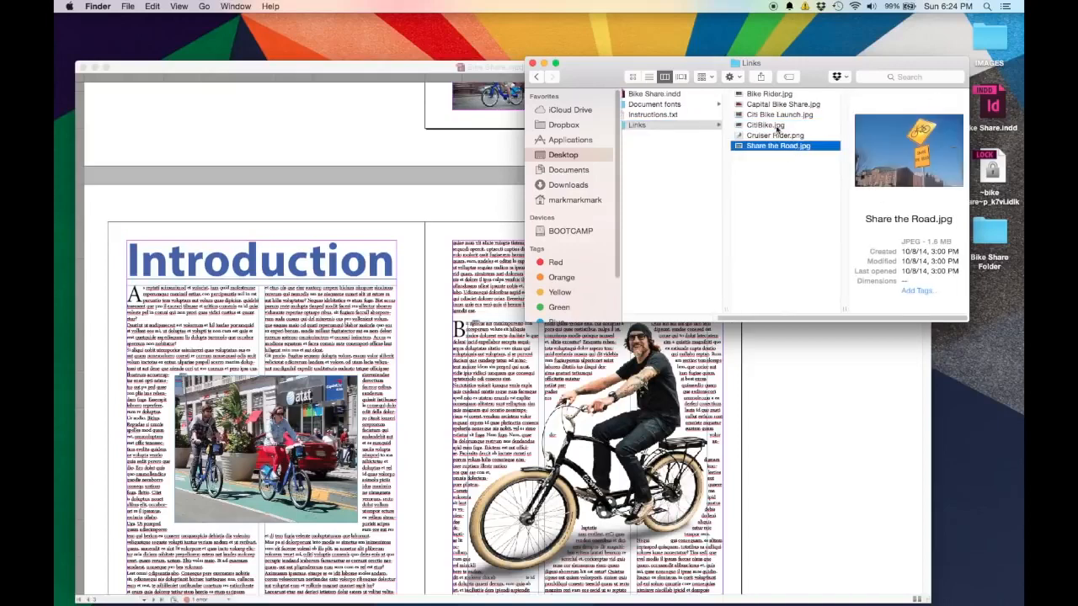
{"action": "left_click_drag", "start_coordinate": [806, 319], "coordinate": [777, 318]}
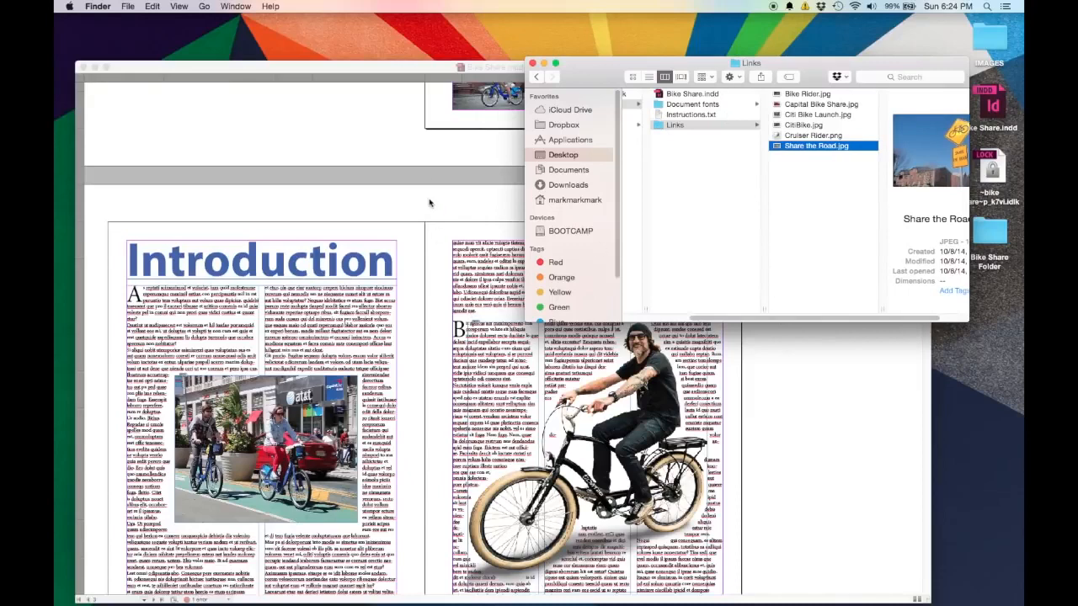
Close the Finder window, switch back to Bike Share.indd in InDesign and review the Introduction spread.
{"action": "left_click", "coordinate": [533, 64]}
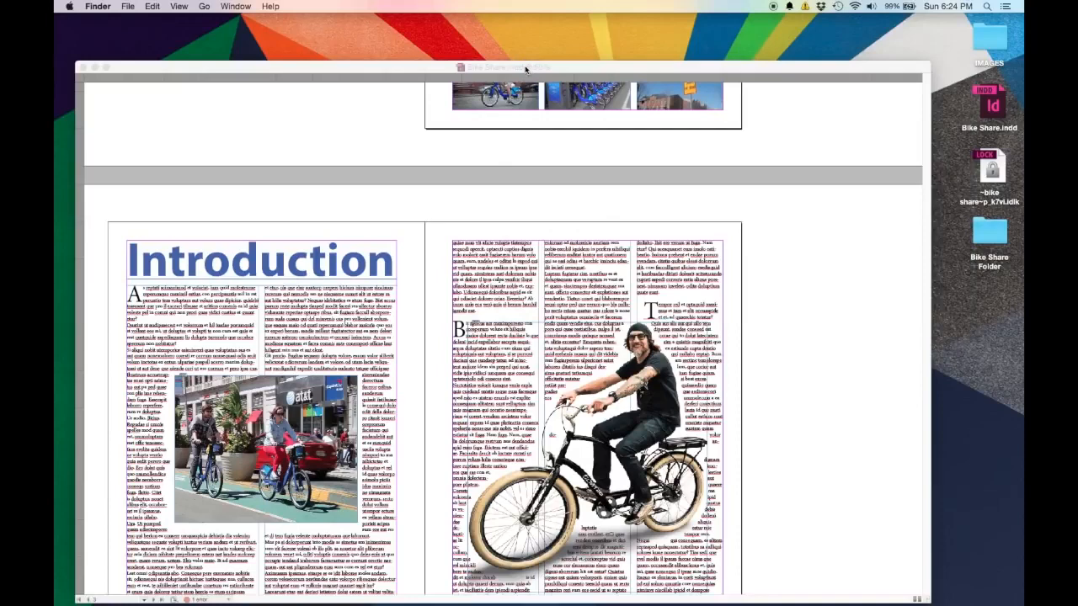
{"action": "left_click", "coordinate": [525, 69]}
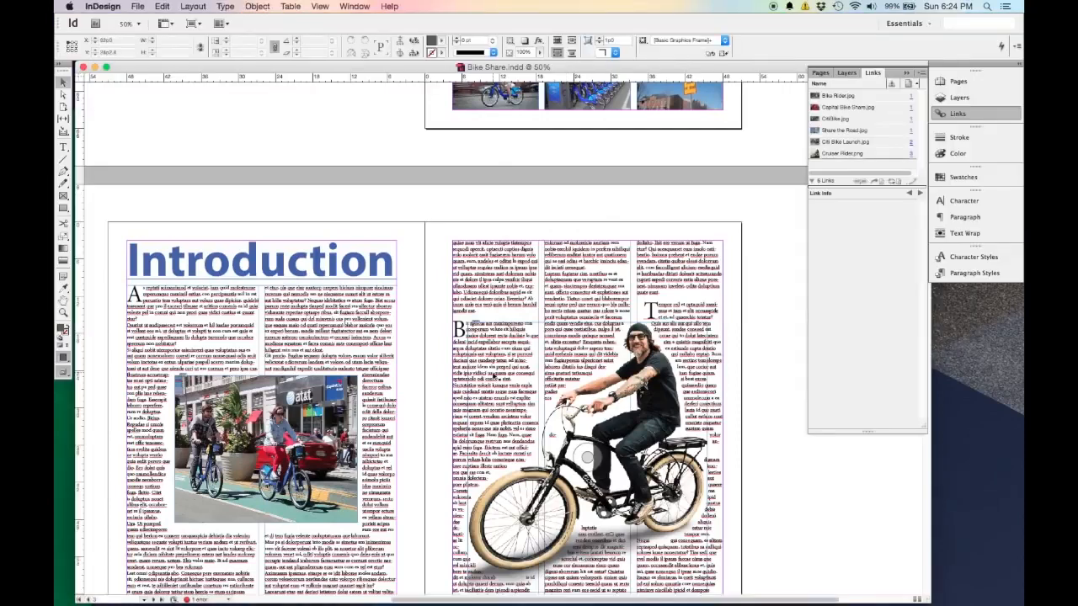
{"action": "scroll", "coordinate": [497, 337], "scroll_direction": "down", "scroll_amount": 5}
{"action": "scroll", "coordinate": [497, 337], "scroll_direction": "up", "scroll_amount": 1}
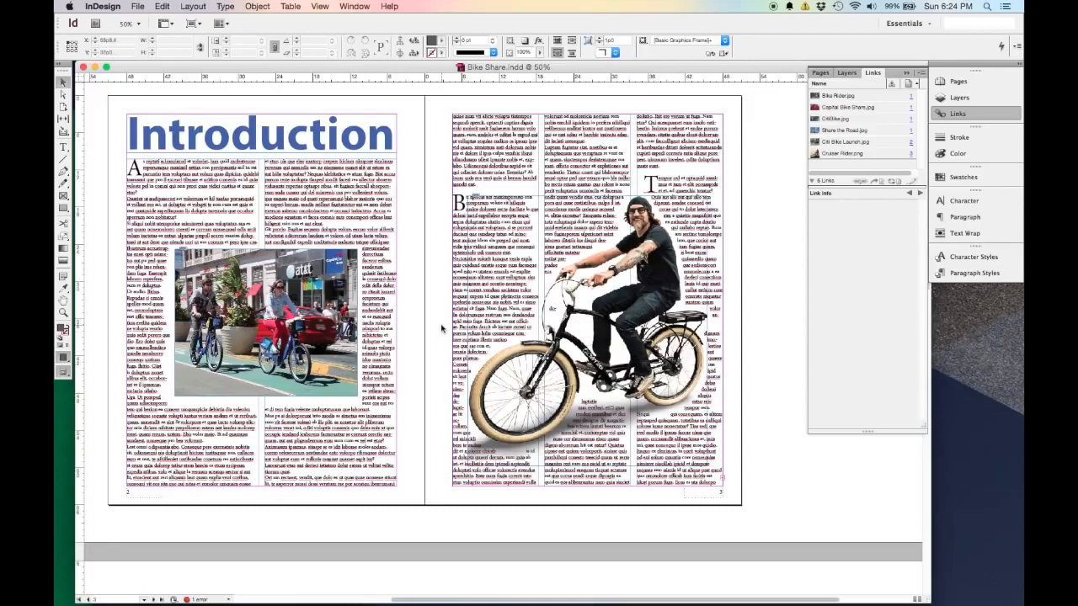
{"action": "scroll", "coordinate": [442, 328], "scroll_direction": "up", "scroll_amount": 1}
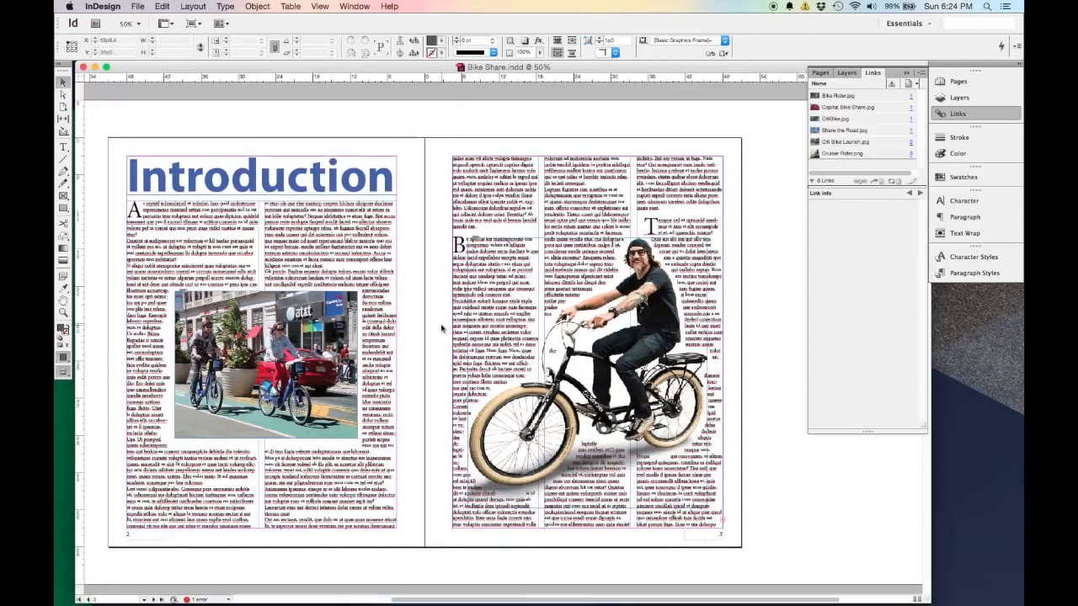